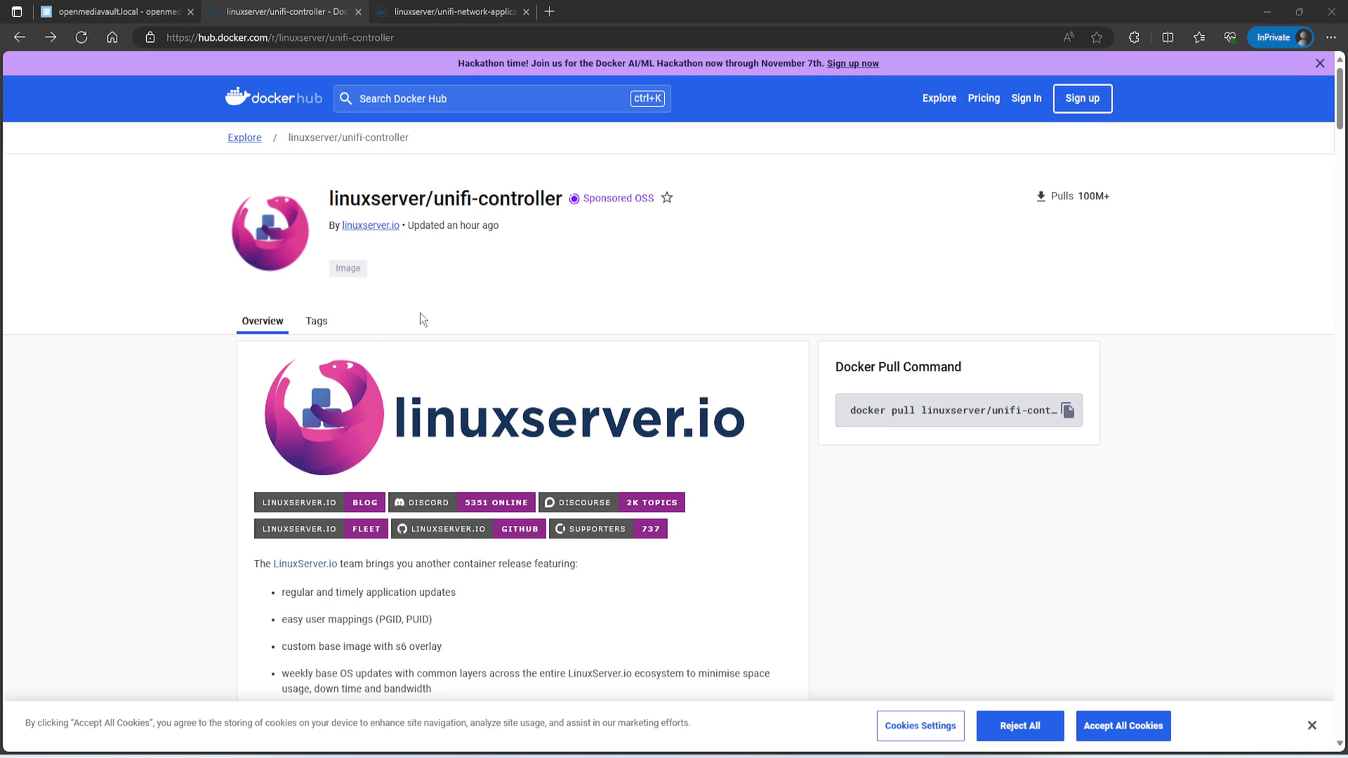
Step: Scroll down the current Docker Hub page and briefly highlight the deprecation date
{"action": "scroll", "coordinate": [393, 318], "scroll_direction": "down", "scroll_amount": 10}
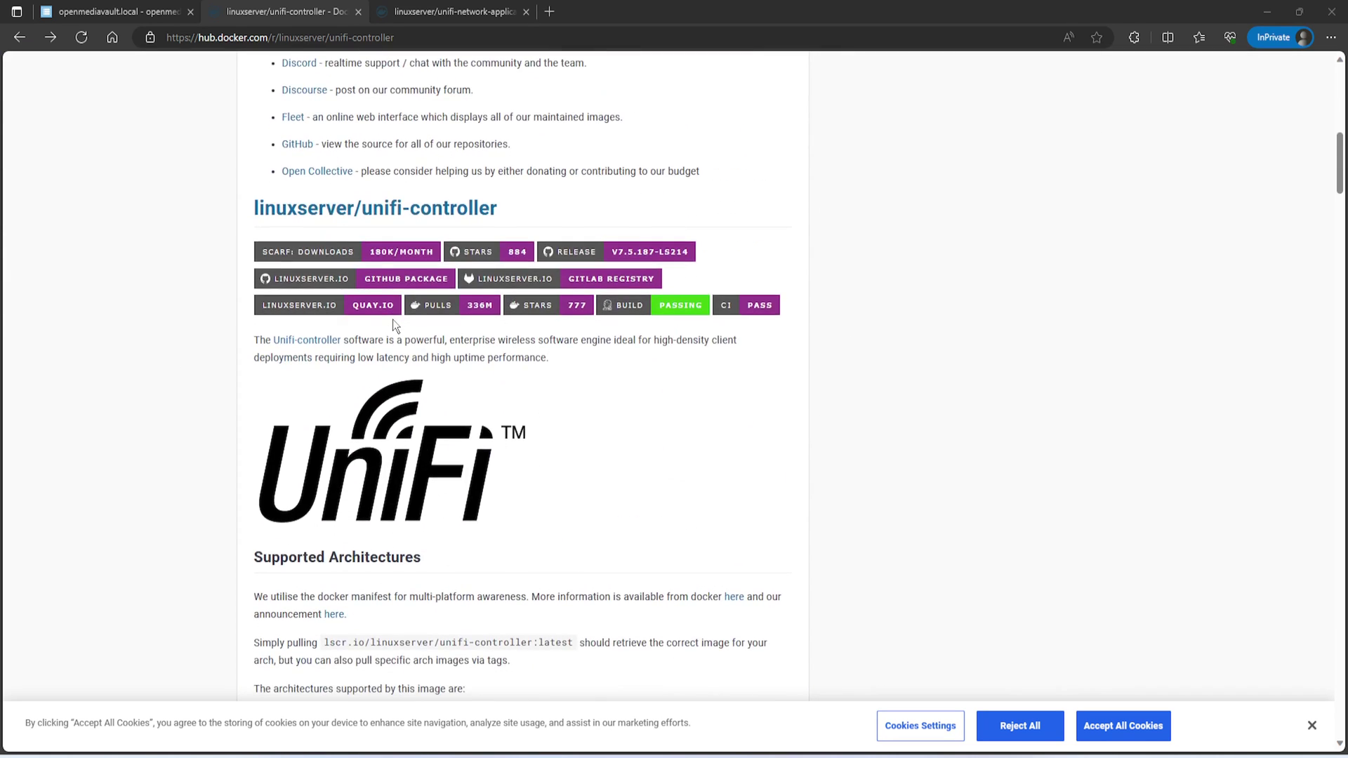
{"action": "scroll", "coordinate": [393, 318], "scroll_direction": "down", "scroll_amount": 5}
{"action": "scroll", "coordinate": [339, 398], "scroll_direction": "down", "scroll_amount": 1}
{"action": "scroll", "coordinate": [339, 399], "scroll_direction": "down", "scroll_amount": 2}
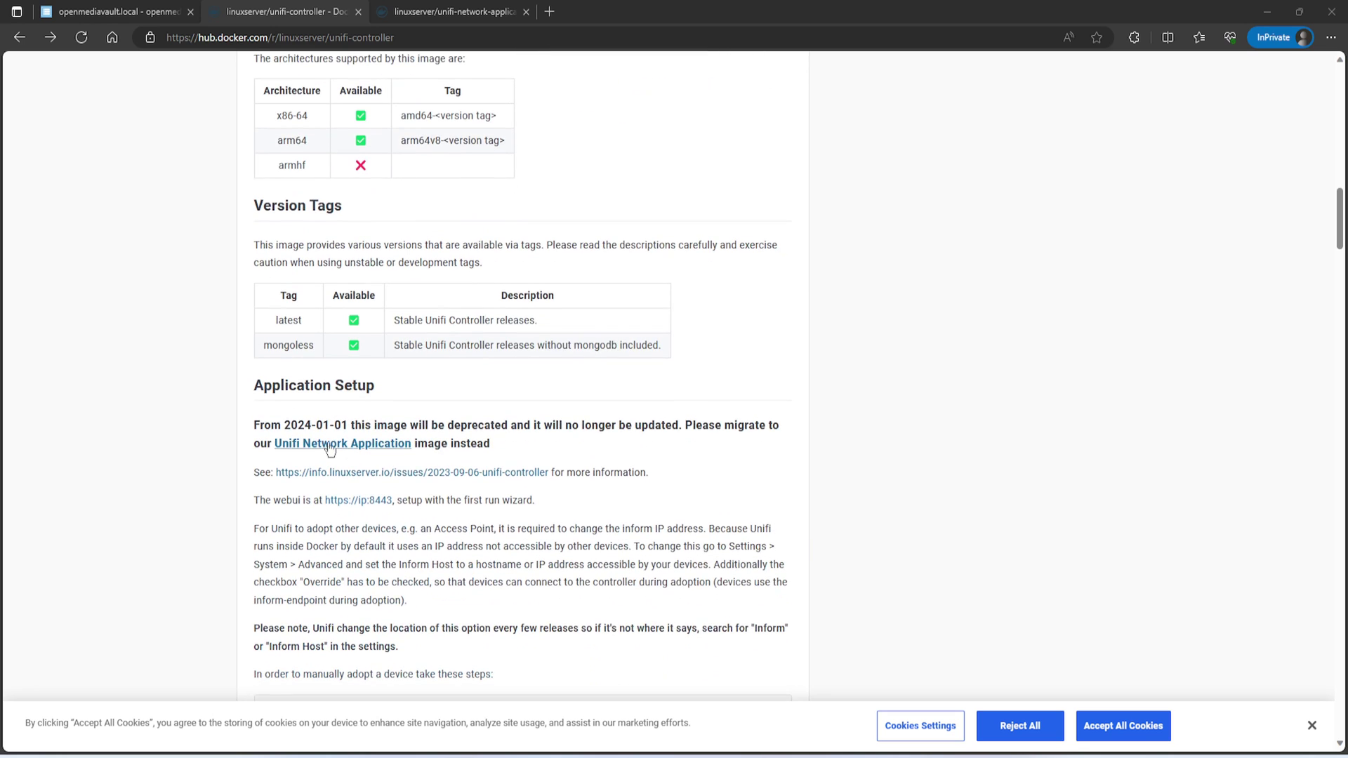
{"action": "left_click_drag", "start_coordinate": [347, 426], "coordinate": [287, 428]}
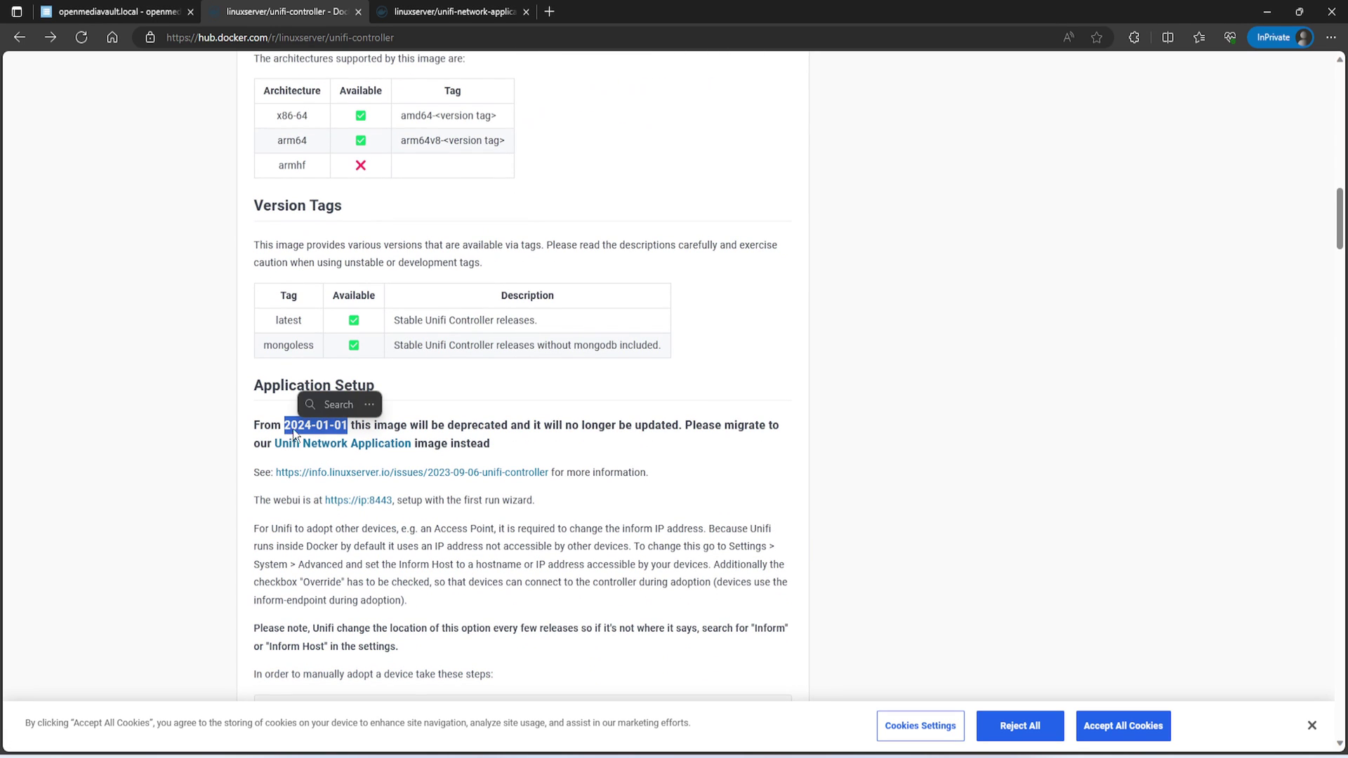
{"action": "left_click", "coordinate": [423, 438]}
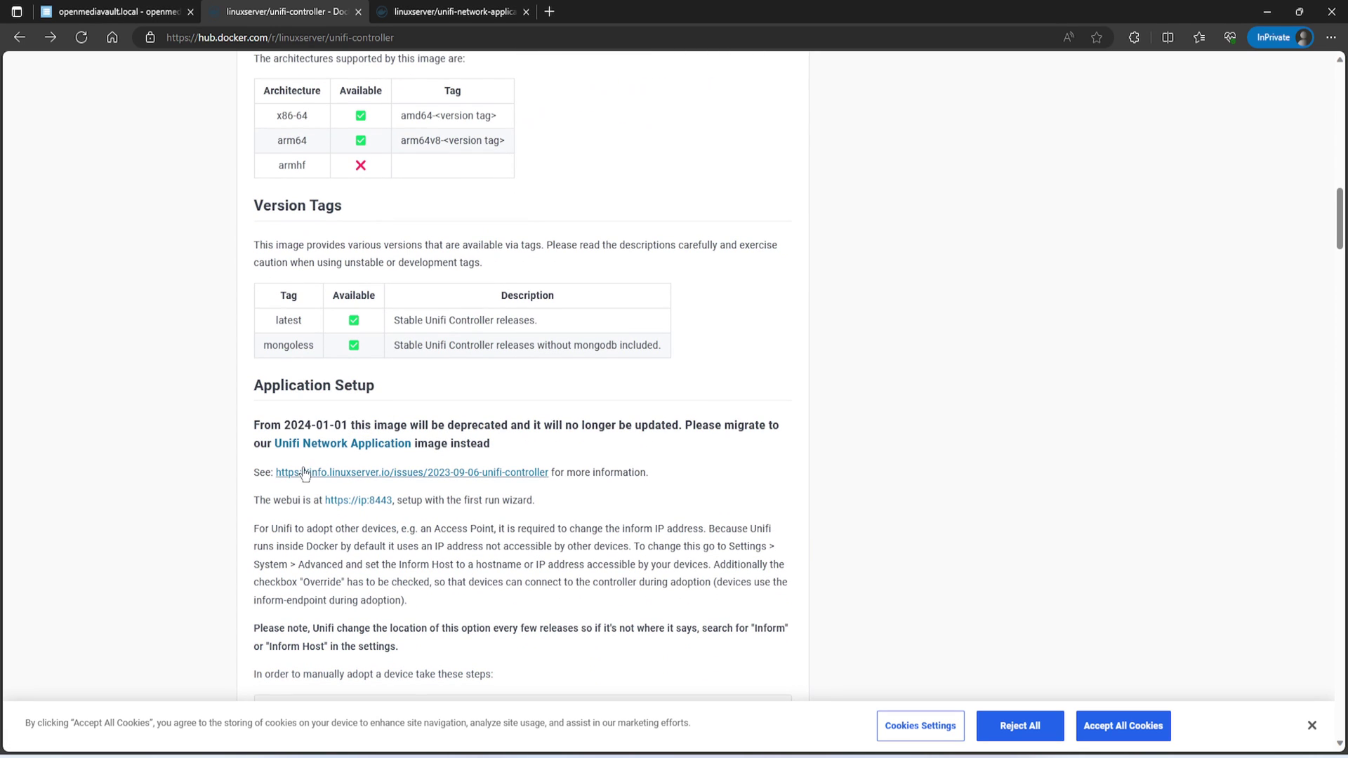
Step: Go to the unifi-network-application page and scroll to 'Setting Up Your External Database'
{"action": "left_click", "coordinate": [419, 12]}
{"action": "scroll", "coordinate": [350, 210], "scroll_direction": "up", "scroll_amount": 10}
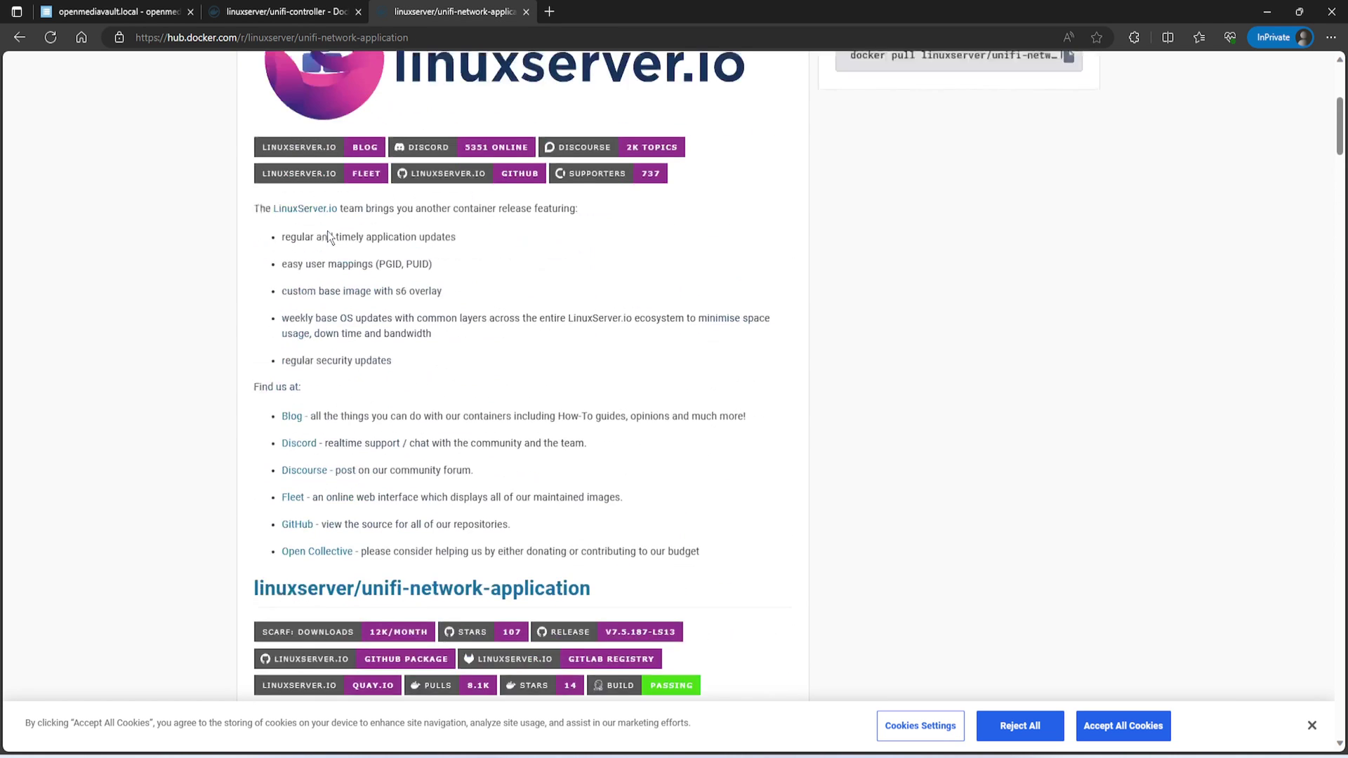
{"action": "scroll", "coordinate": [329, 237], "scroll_direction": "up", "scroll_amount": 3}
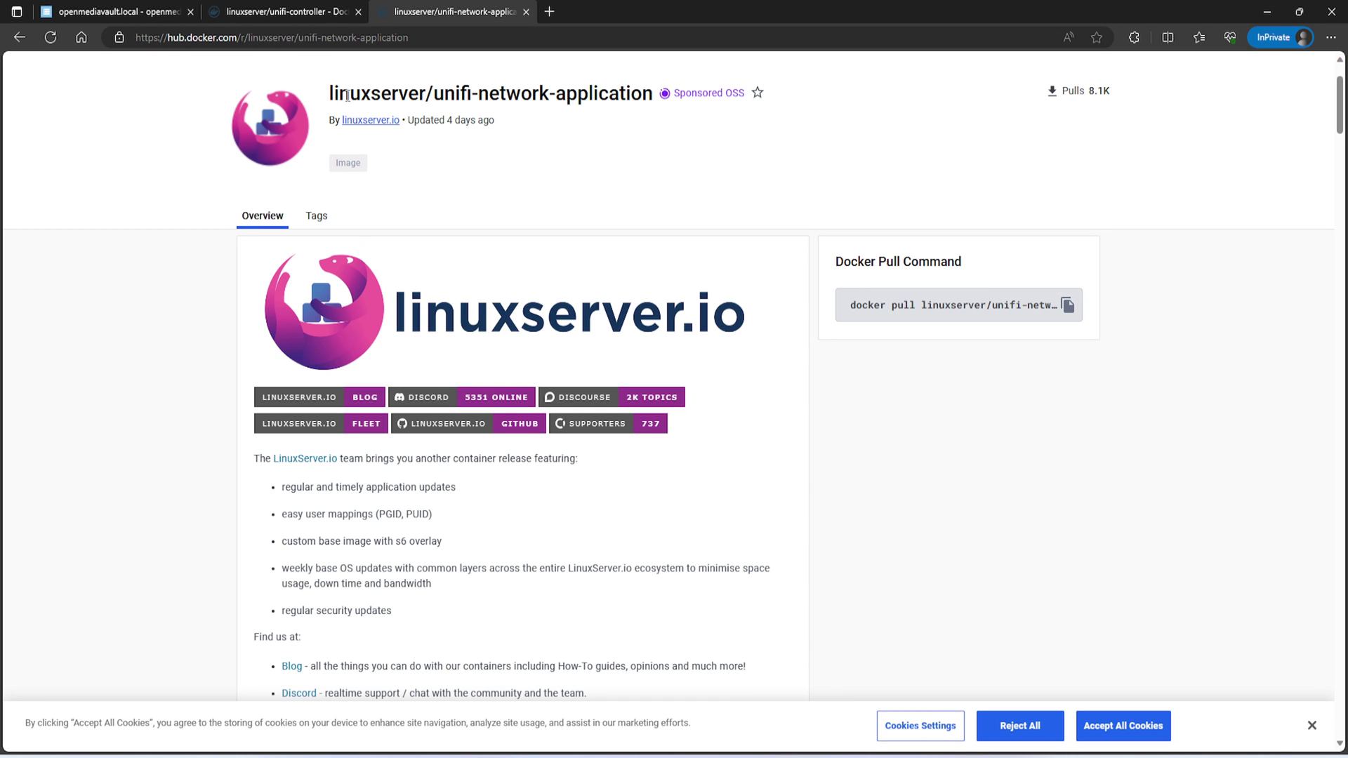
{"action": "scroll", "coordinate": [411, 242], "scroll_direction": "down", "scroll_amount": 3}
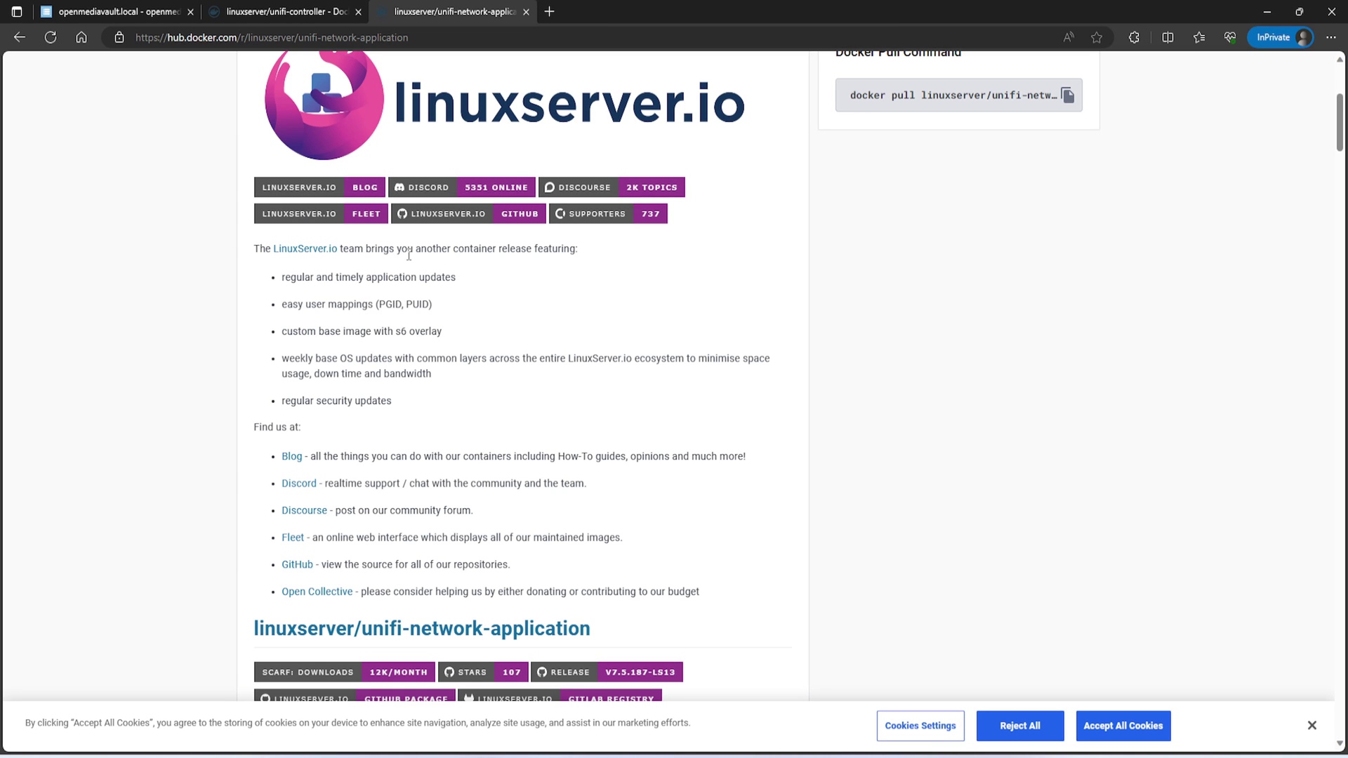
{"action": "scroll", "coordinate": [408, 256], "scroll_direction": "down", "scroll_amount": 3}
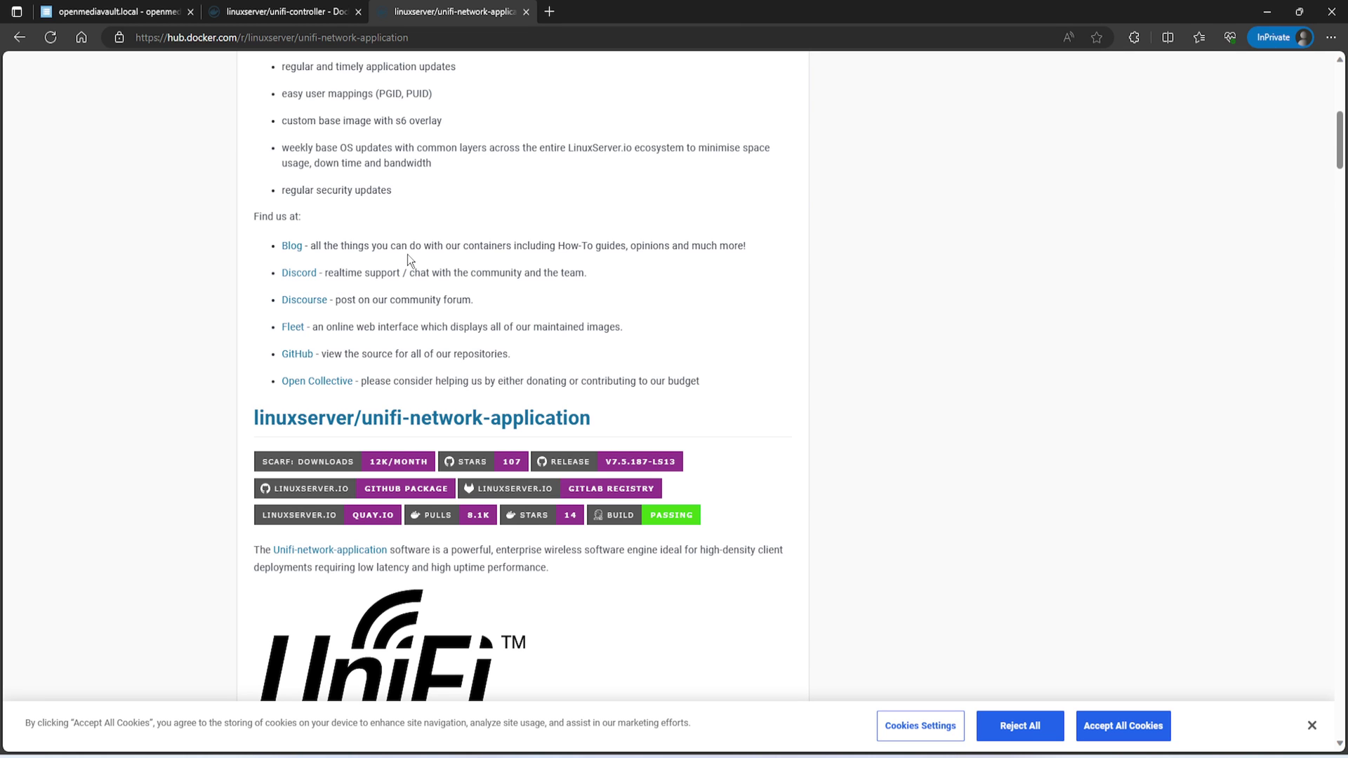
{"action": "scroll", "coordinate": [407, 254], "scroll_direction": "down", "scroll_amount": 7}
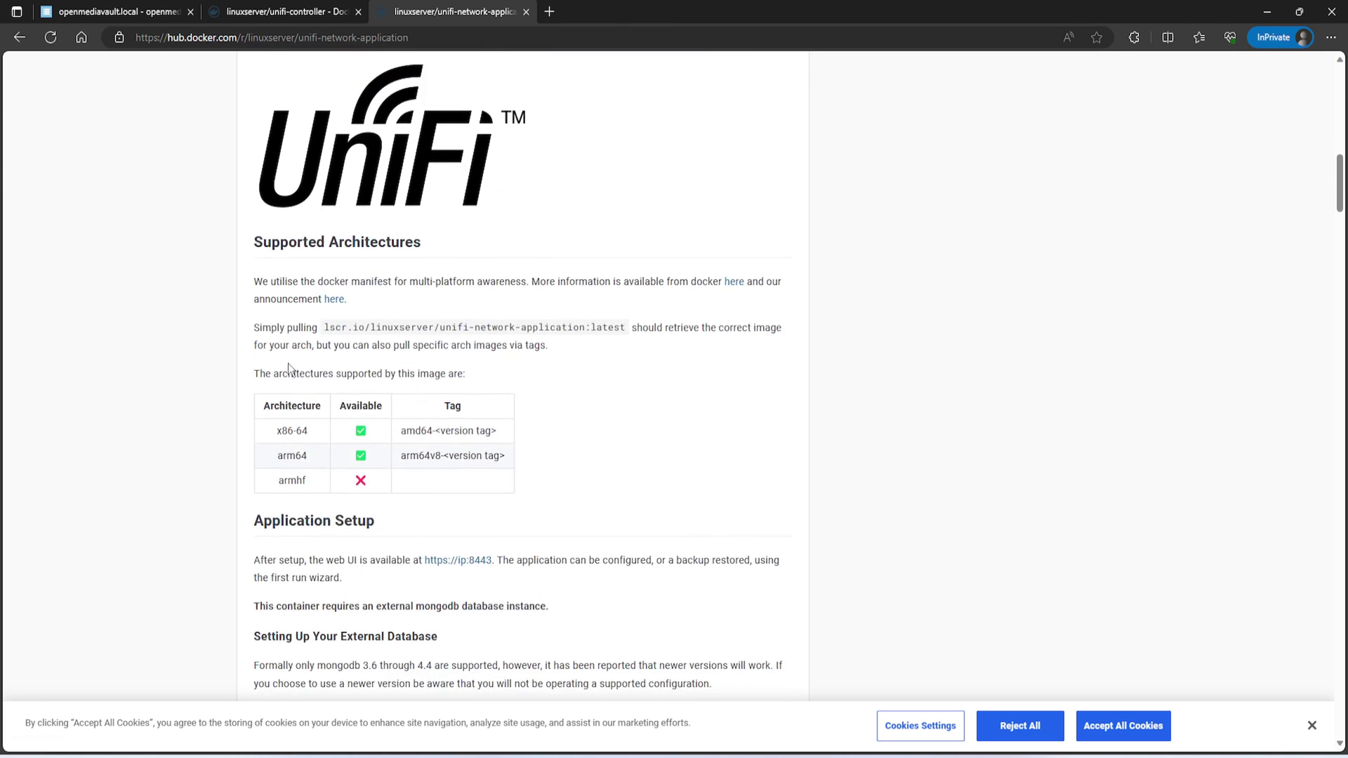
{"action": "scroll", "coordinate": [279, 365], "scroll_direction": "down", "scroll_amount": 3}
{"action": "scroll", "coordinate": [214, 330], "scroll_direction": "down", "scroll_amount": 2}
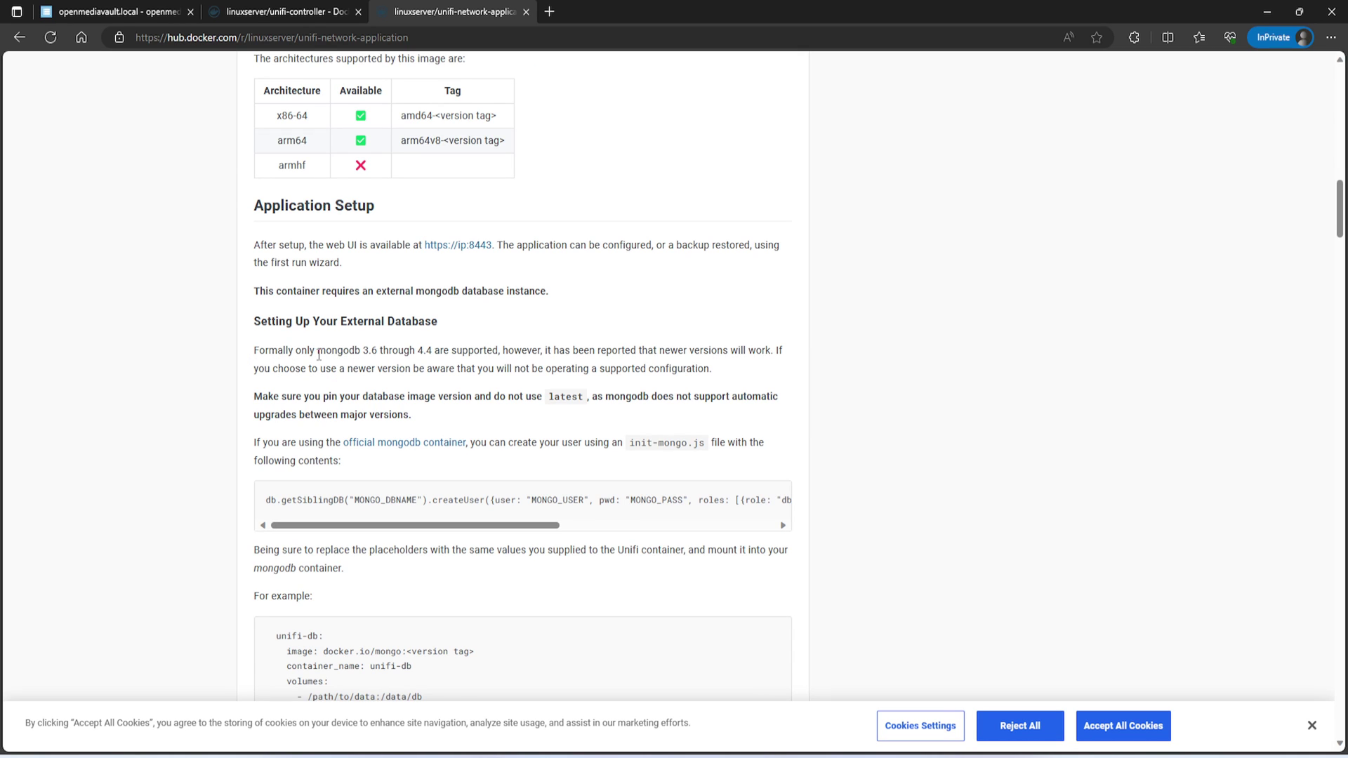
Step: Highlight the lowest and highest supported MongoDB versions, 3.6 and 4.4
{"action": "left_click_drag", "start_coordinate": [363, 355], "coordinate": [377, 355]}
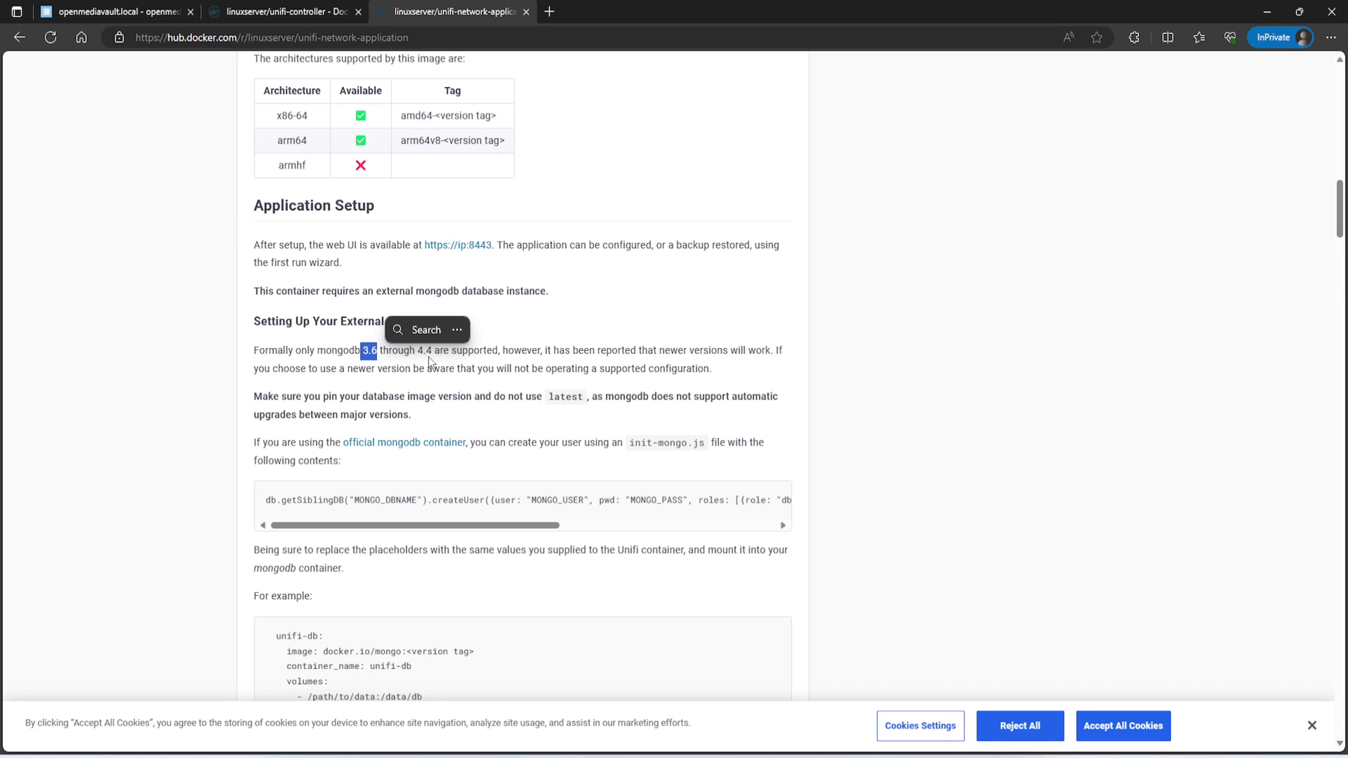
{"action": "left_click", "coordinate": [437, 356]}
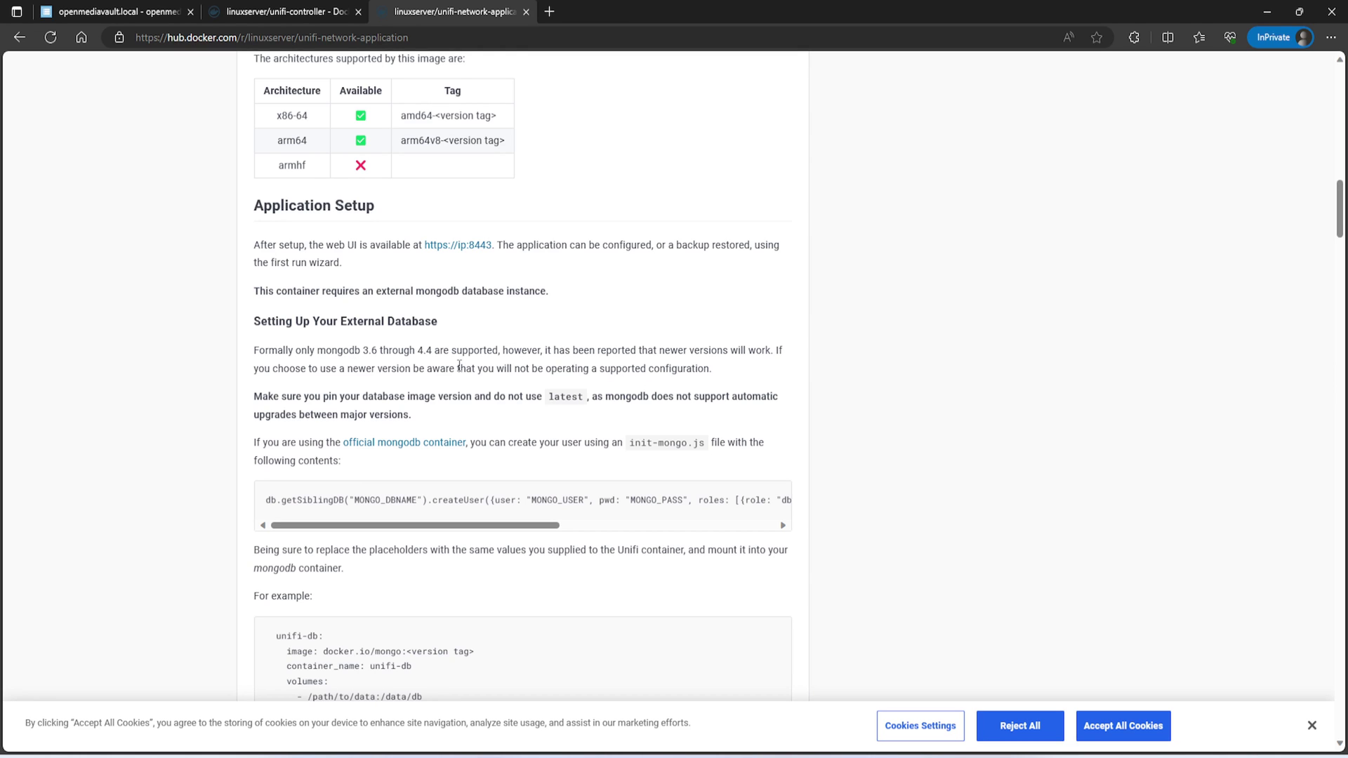
{"action": "left_click_drag", "start_coordinate": [438, 351], "coordinate": [414, 351]}
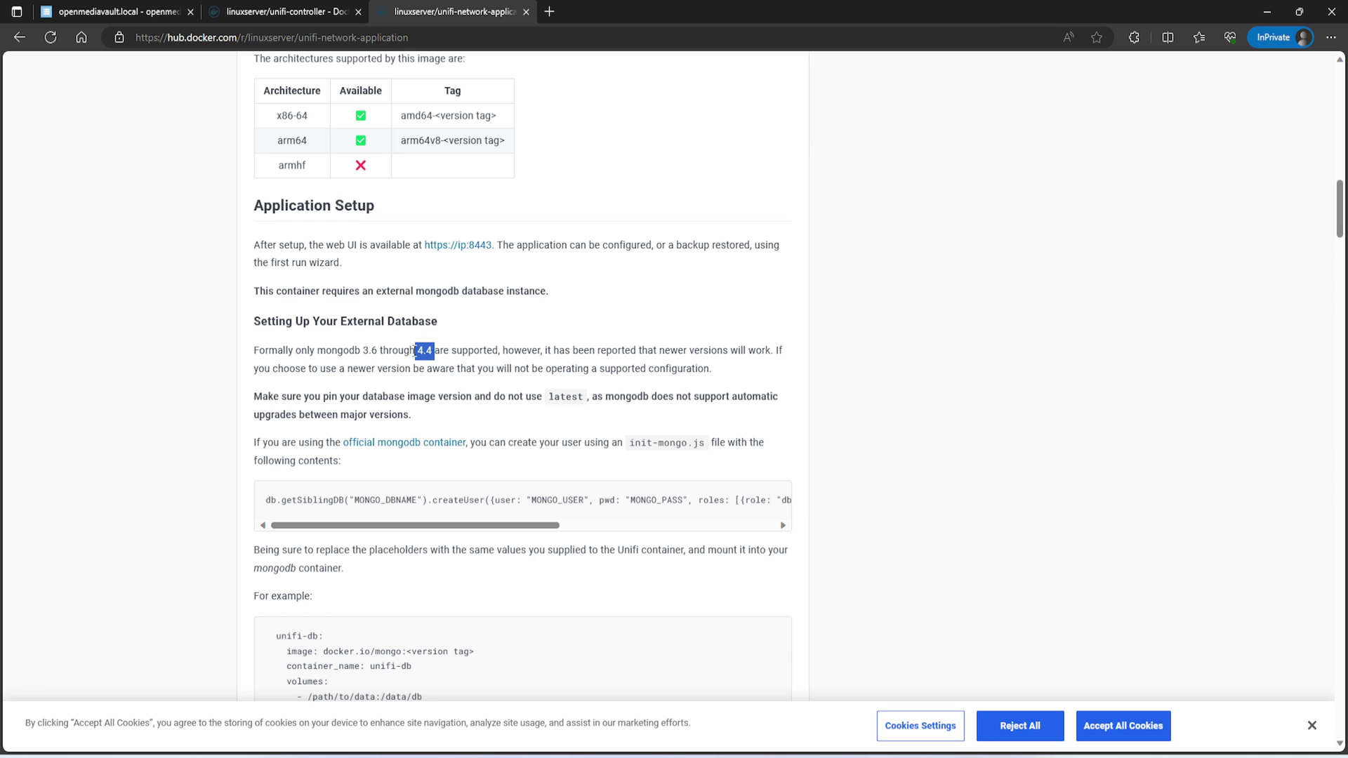
{"action": "left_click", "coordinate": [365, 376]}
Step: Review the docker-compose example and highlight its unifi-db MongoDB service
{"action": "scroll", "coordinate": [320, 239], "scroll_direction": "down", "scroll_amount": 4}
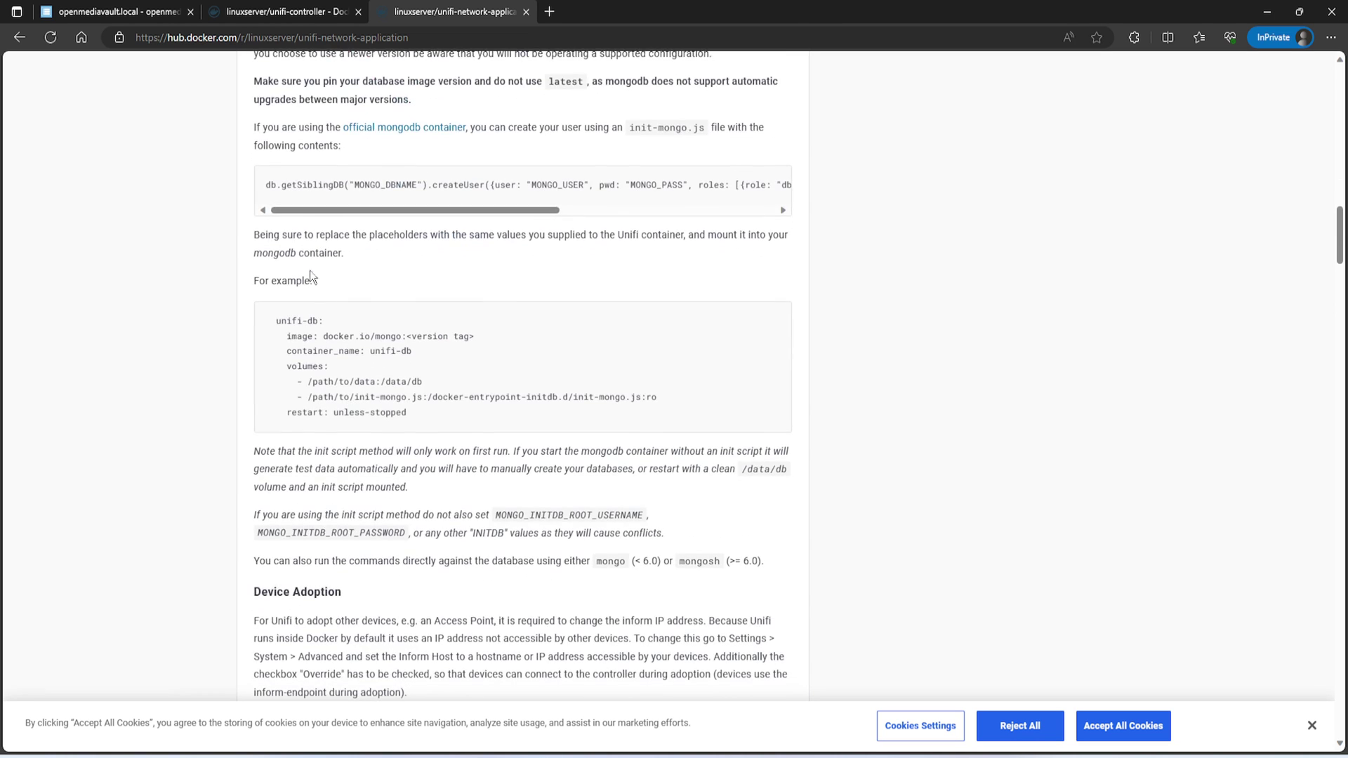
{"action": "scroll", "coordinate": [270, 232], "scroll_direction": "up", "scroll_amount": 3}
{"action": "scroll", "coordinate": [290, 327], "scroll_direction": "down", "scroll_amount": 7}
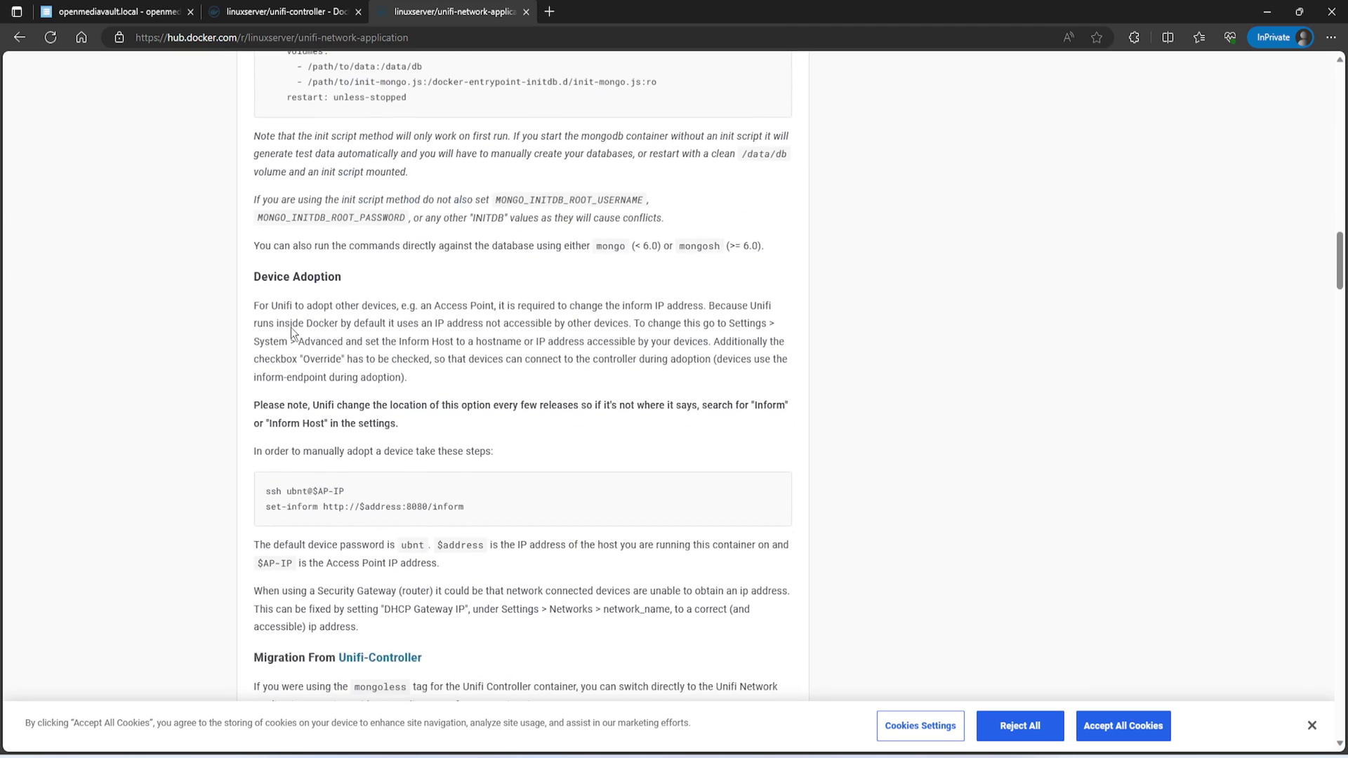
{"action": "scroll", "coordinate": [292, 327], "scroll_direction": "down", "scroll_amount": 9}
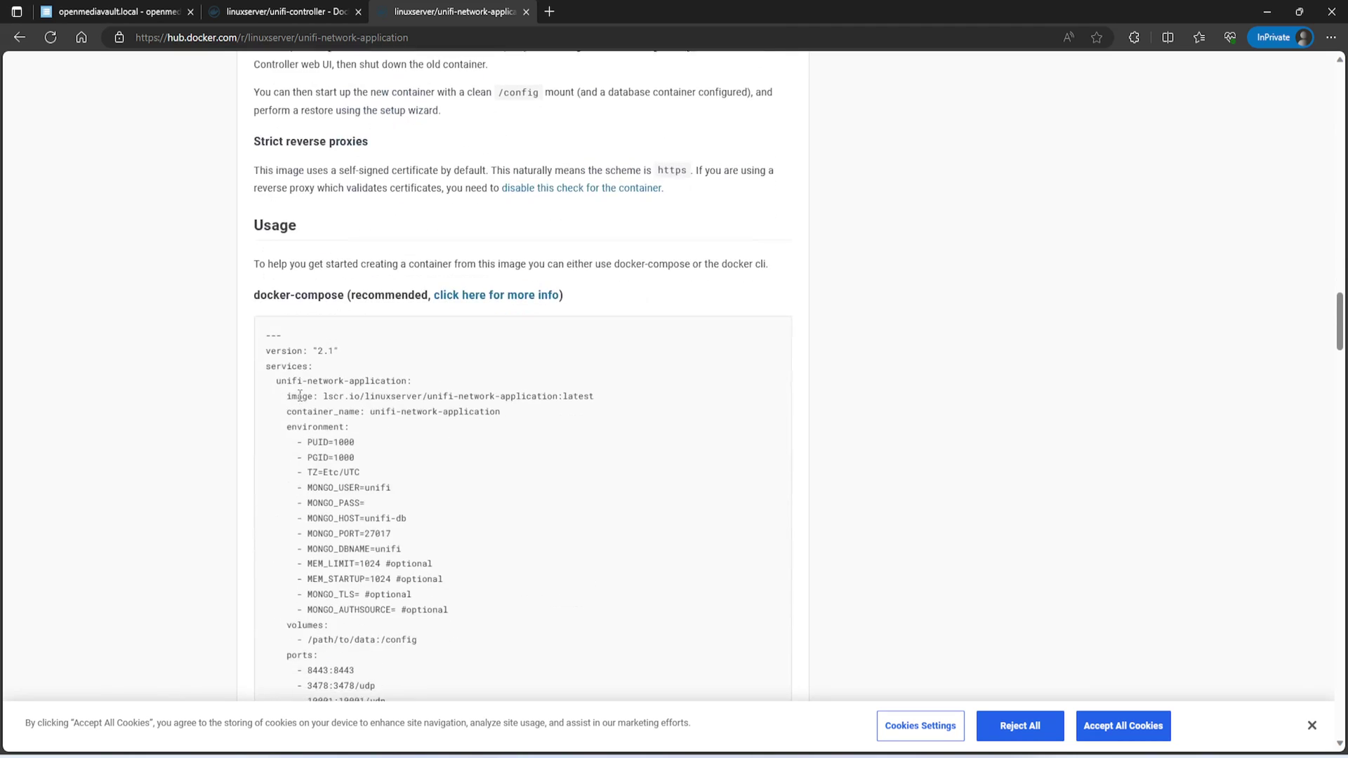
{"action": "scroll", "coordinate": [342, 398], "scroll_direction": "down", "scroll_amount": 7}
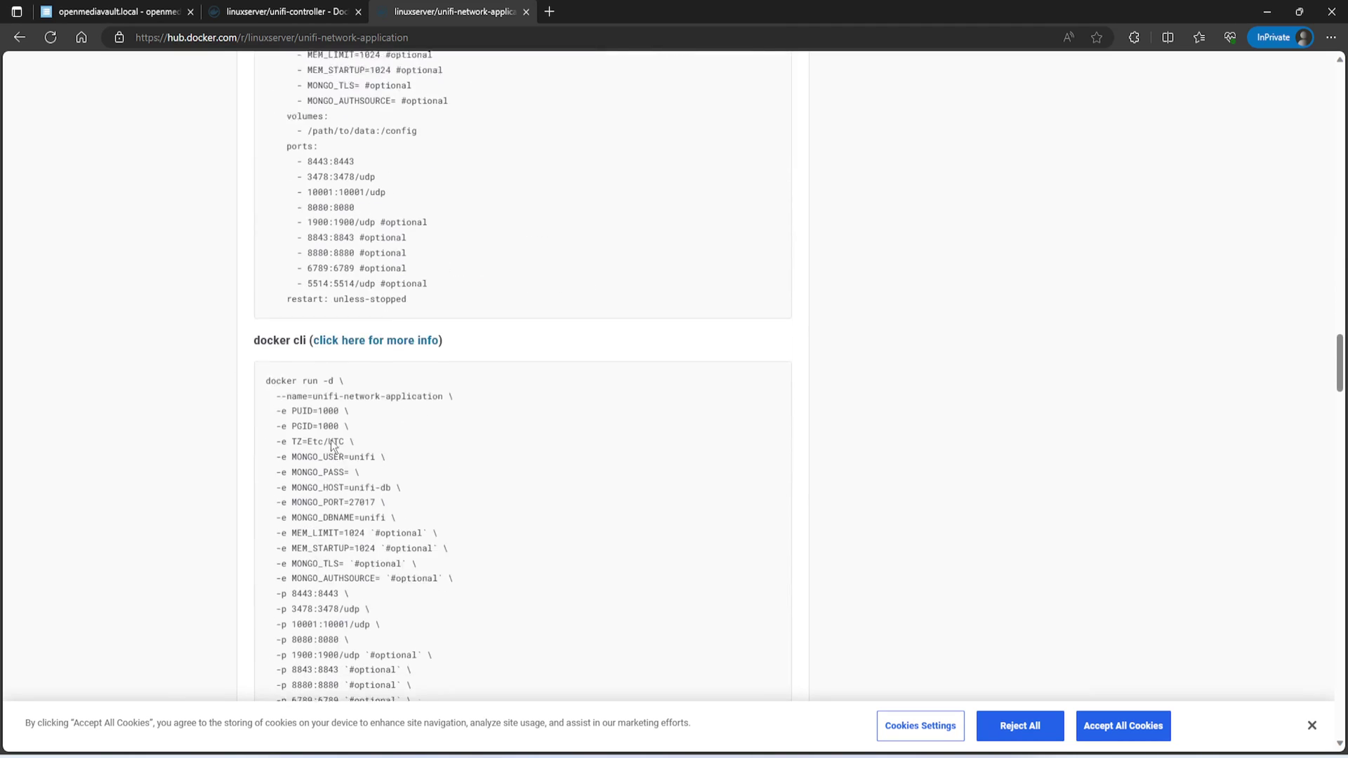
{"action": "scroll", "coordinate": [340, 281], "scroll_direction": "up", "scroll_amount": 6}
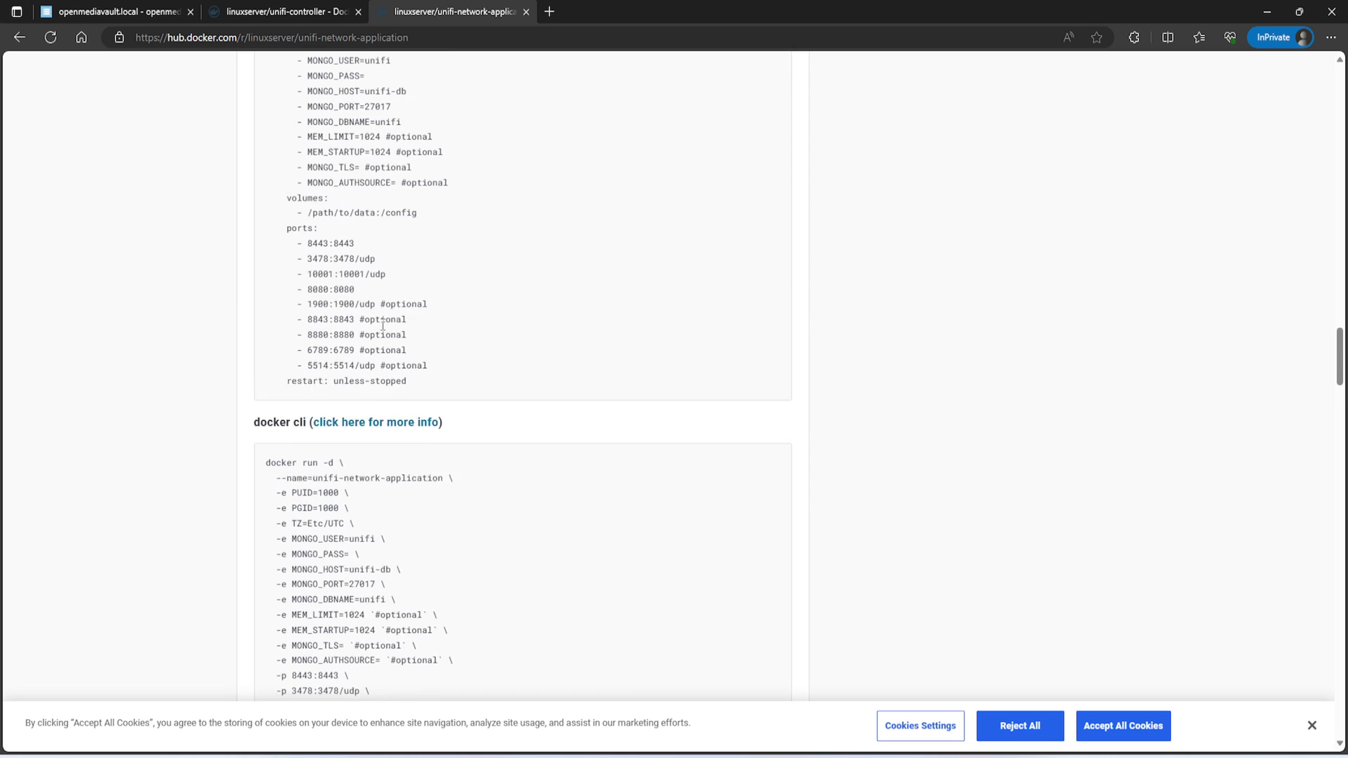
{"action": "left_click_drag", "start_coordinate": [276, 271], "coordinate": [429, 273]}
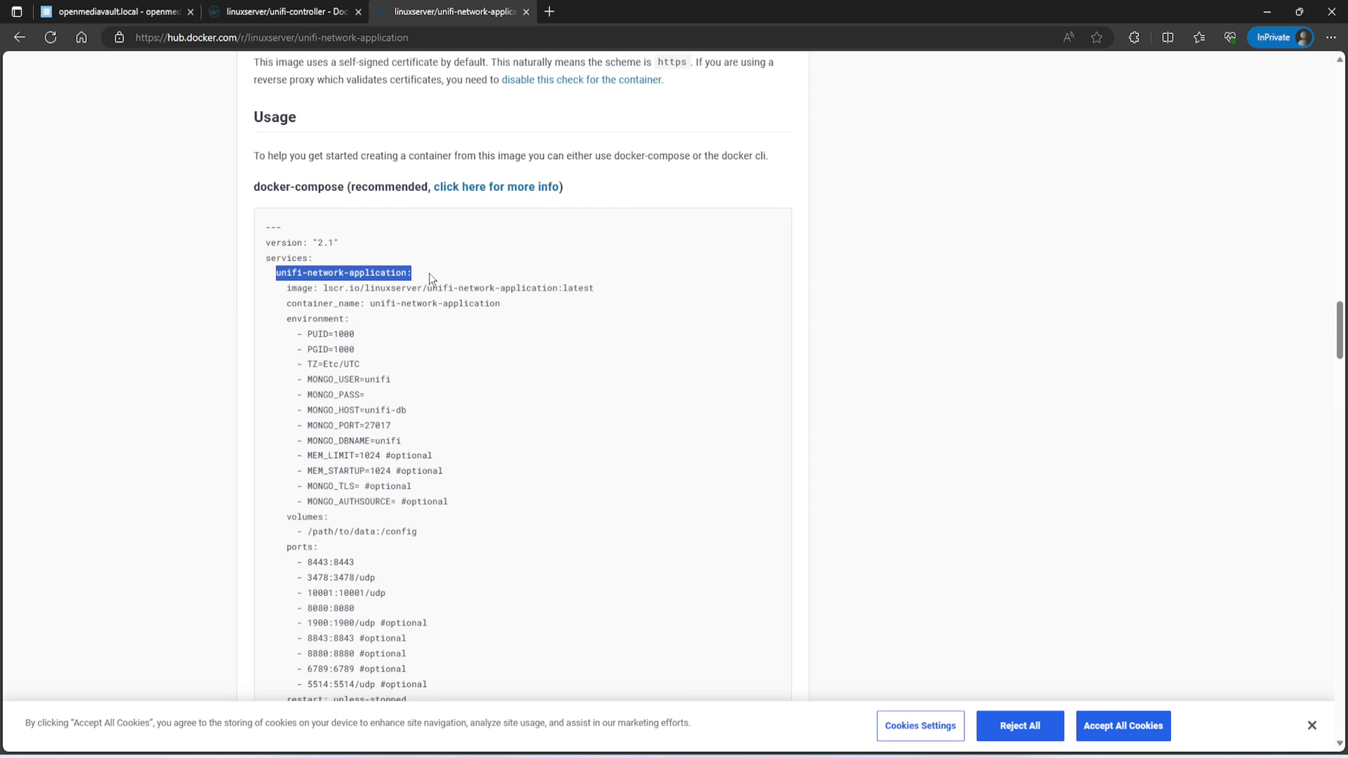
{"action": "scroll", "coordinate": [411, 324], "scroll_direction": "up", "scroll_amount": 7}
{"action": "scroll", "coordinate": [411, 324], "scroll_direction": "up", "scroll_amount": 7}
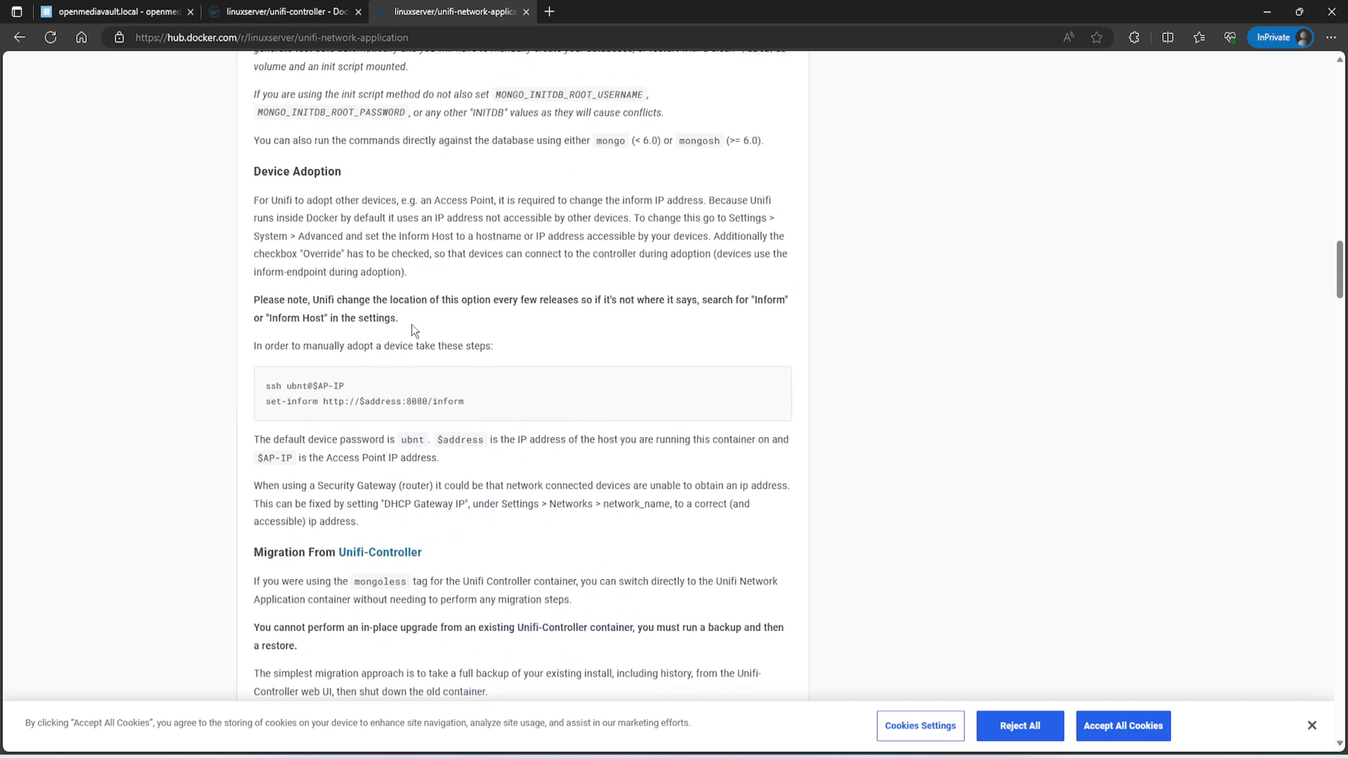
{"action": "left_click_drag", "start_coordinate": [276, 215], "coordinate": [510, 239]}
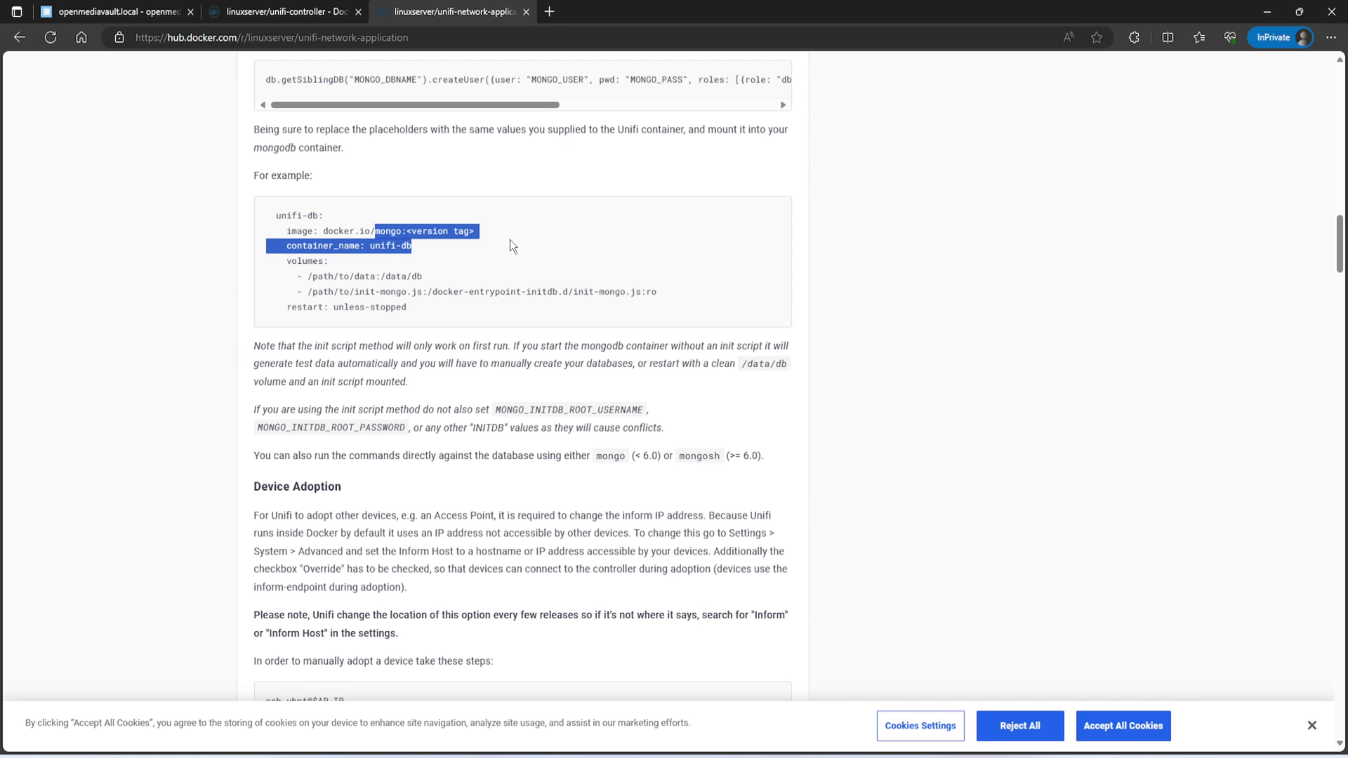
Step: In openmediavault, go to Compose Files and start a new blank compose file
{"action": "left_click", "coordinate": [139, 11]}
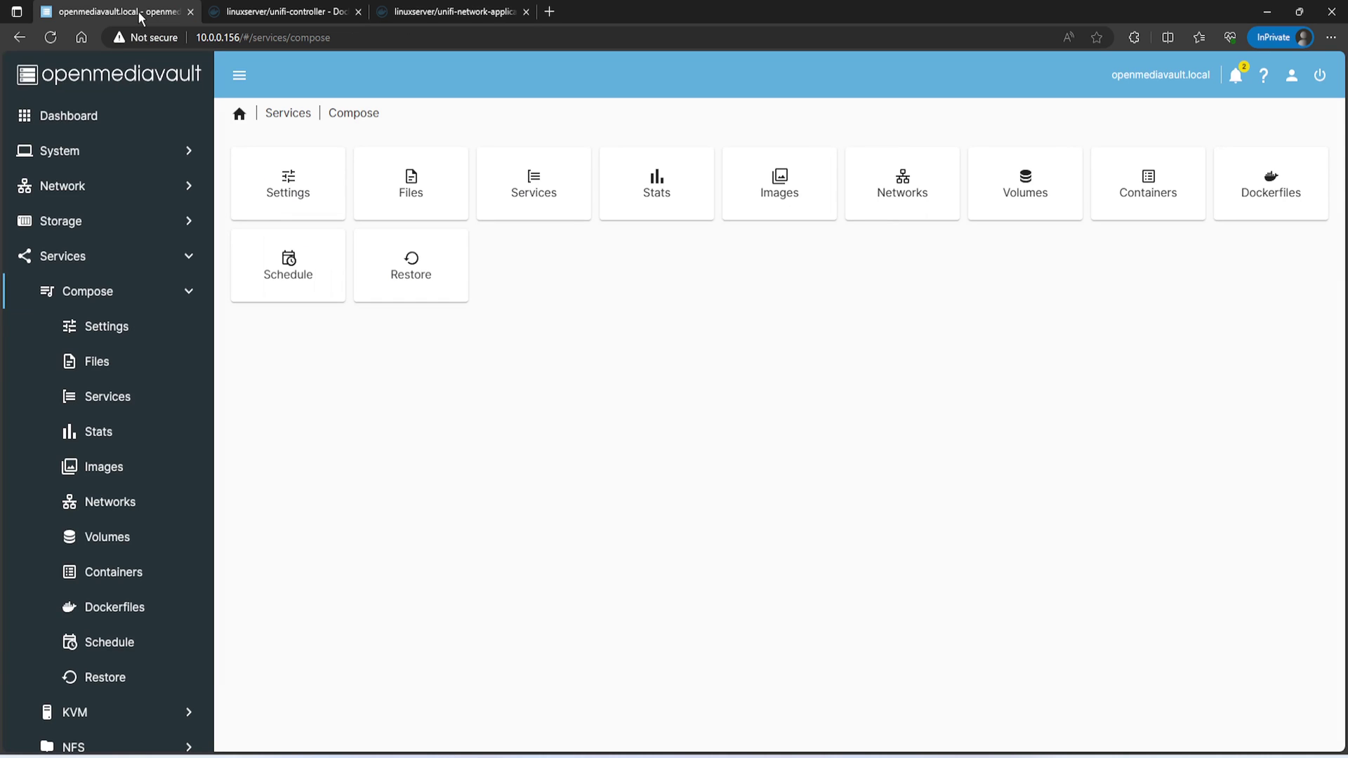
{"action": "left_click", "coordinate": [388, 215]}
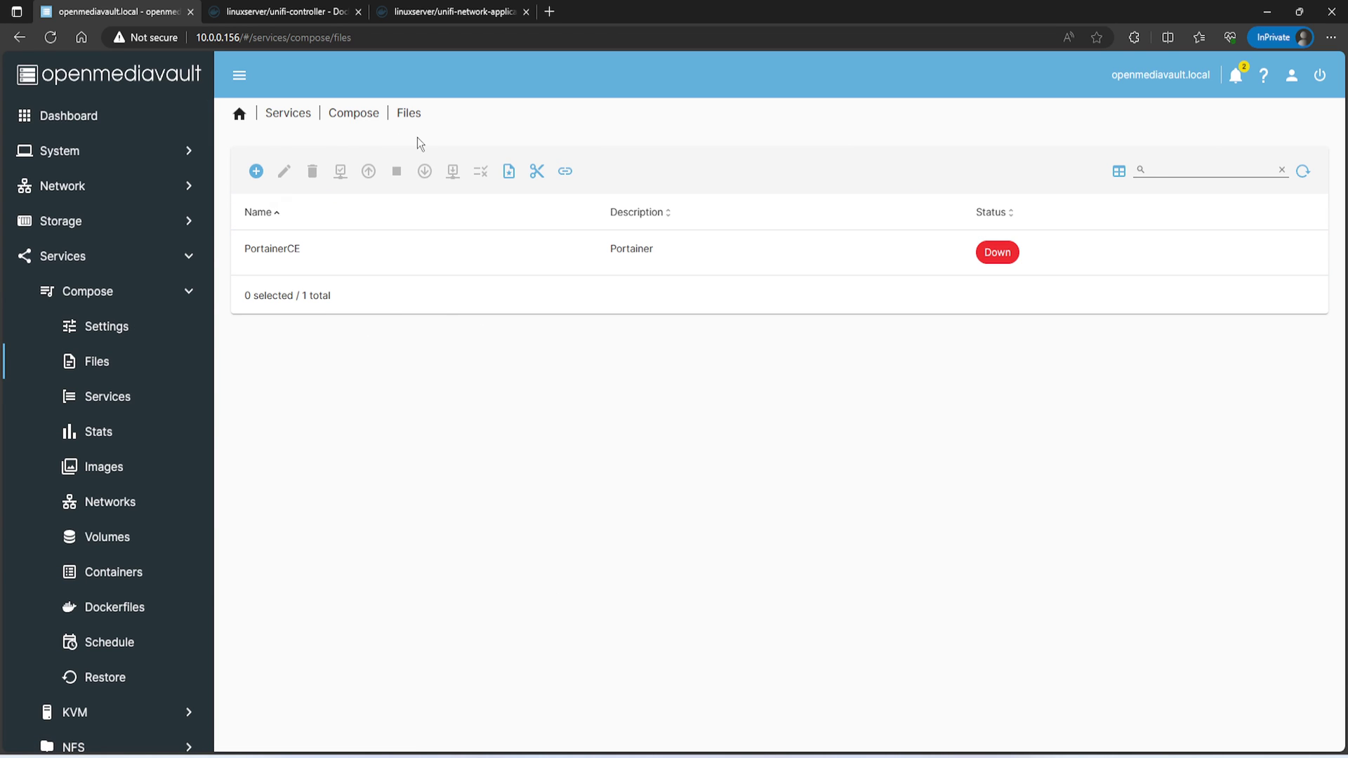
{"action": "left_click", "coordinate": [254, 172]}
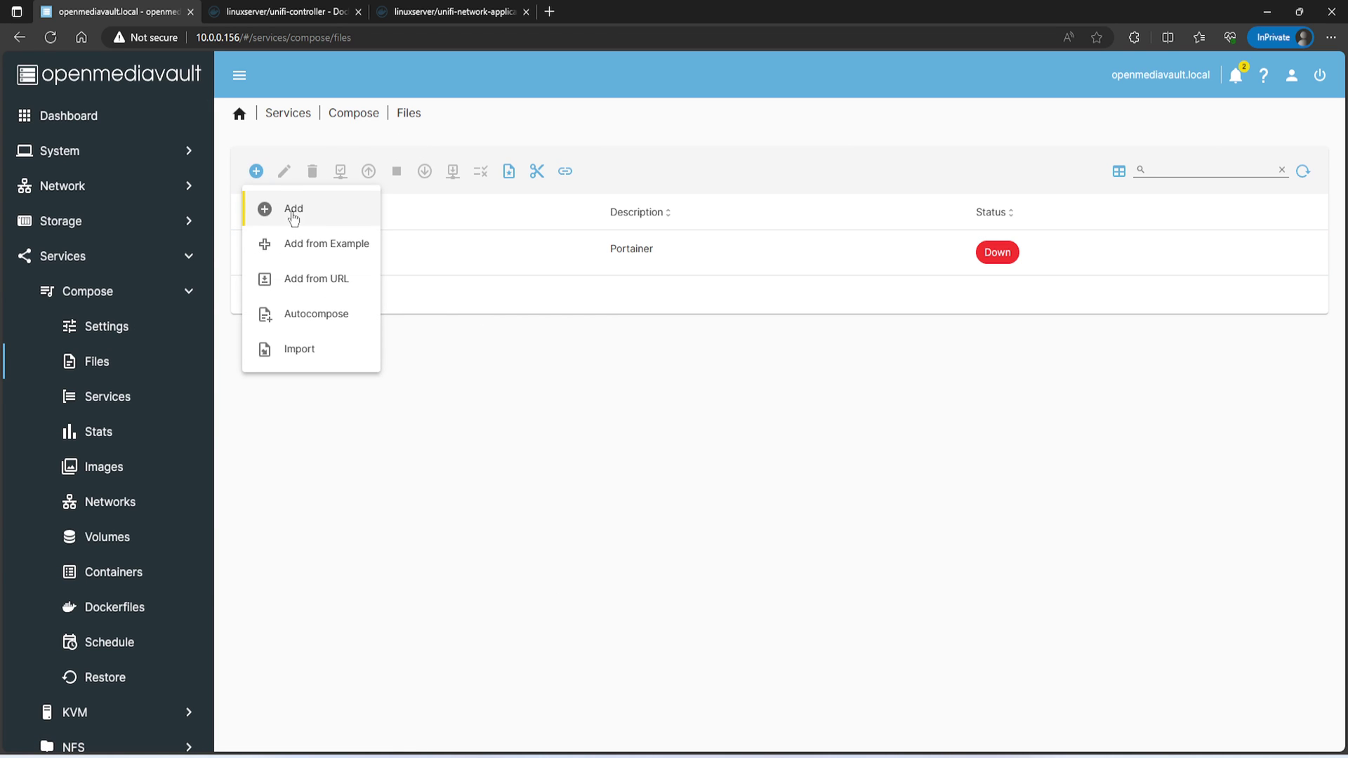
{"action": "left_click", "coordinate": [292, 210]}
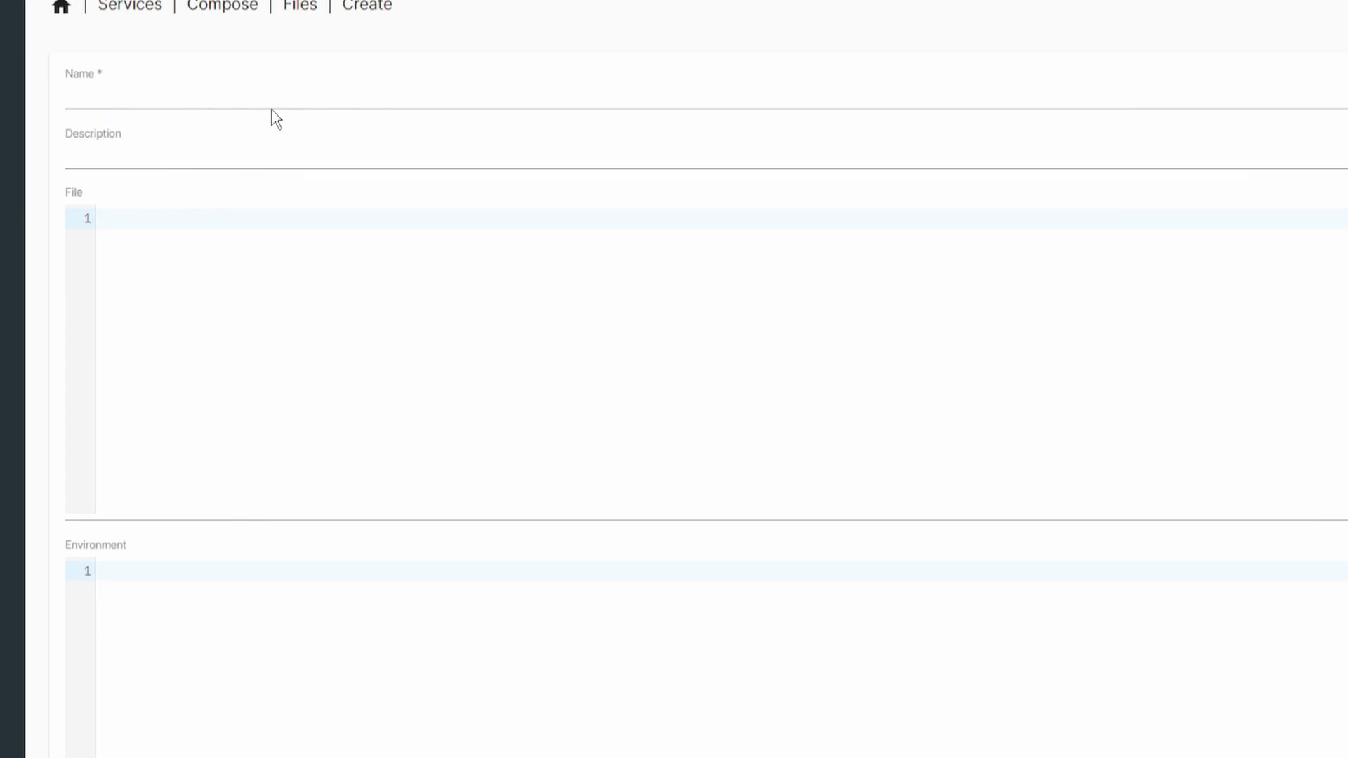
Step: Enter unifi-network-application as the compose file name
{"action": "left_click", "coordinate": [281, 106]}
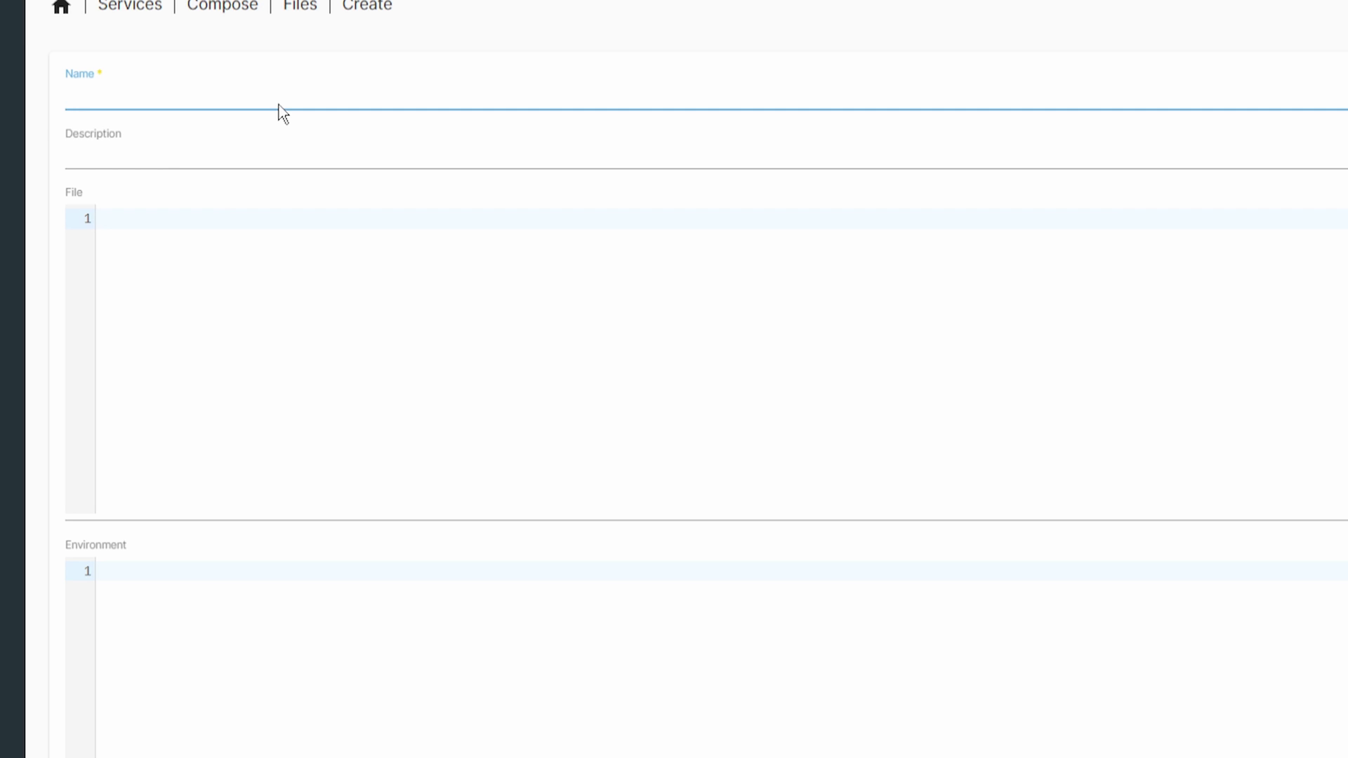
{"action": "type", "text": "unifi-network-applicaito"}
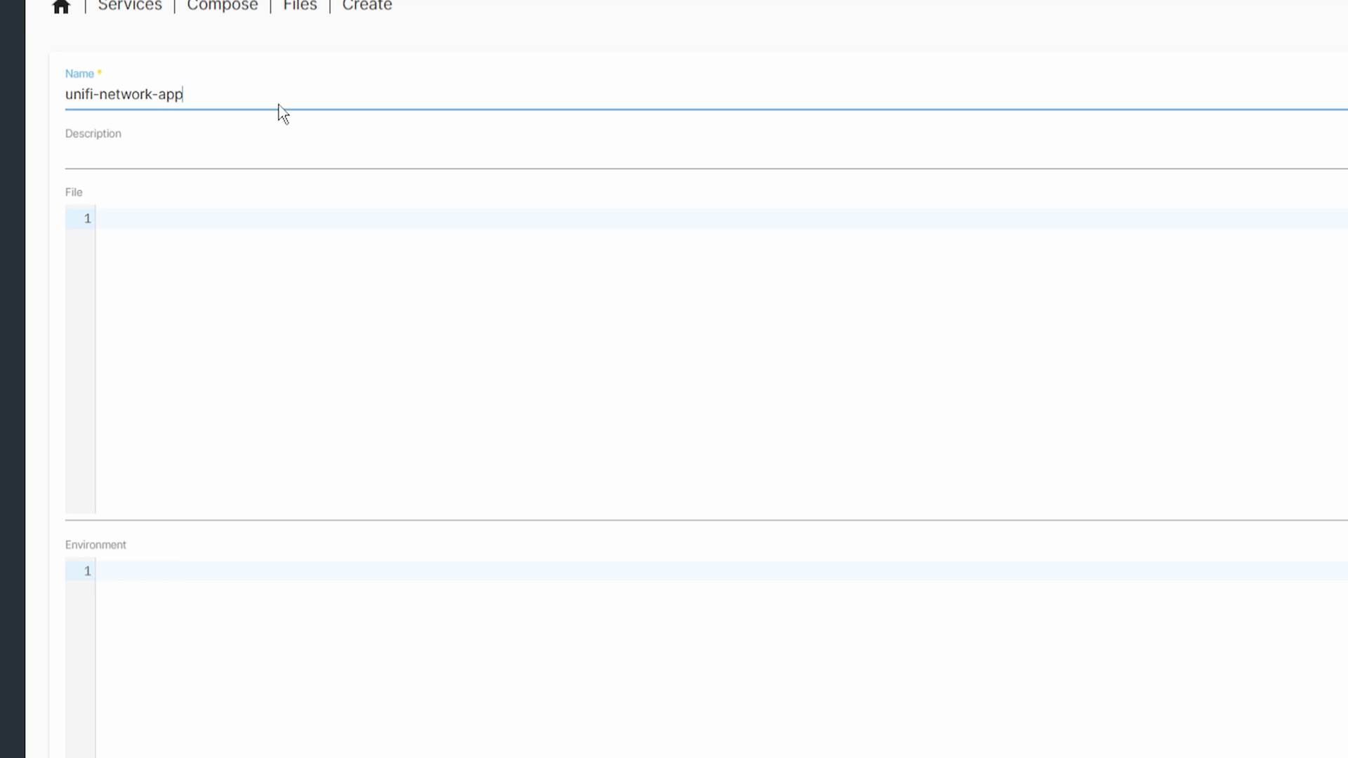
{"action": "key", "text": "BackSpace"}
{"action": "key", "text": "BackSpace"}
{"action": "key", "text": "BackSpace"}
{"action": "type", "text": "tion"}
Step: Set the description to 'Unifi Controller with mongo4.4'
{"action": "key", "text": "Tab"}
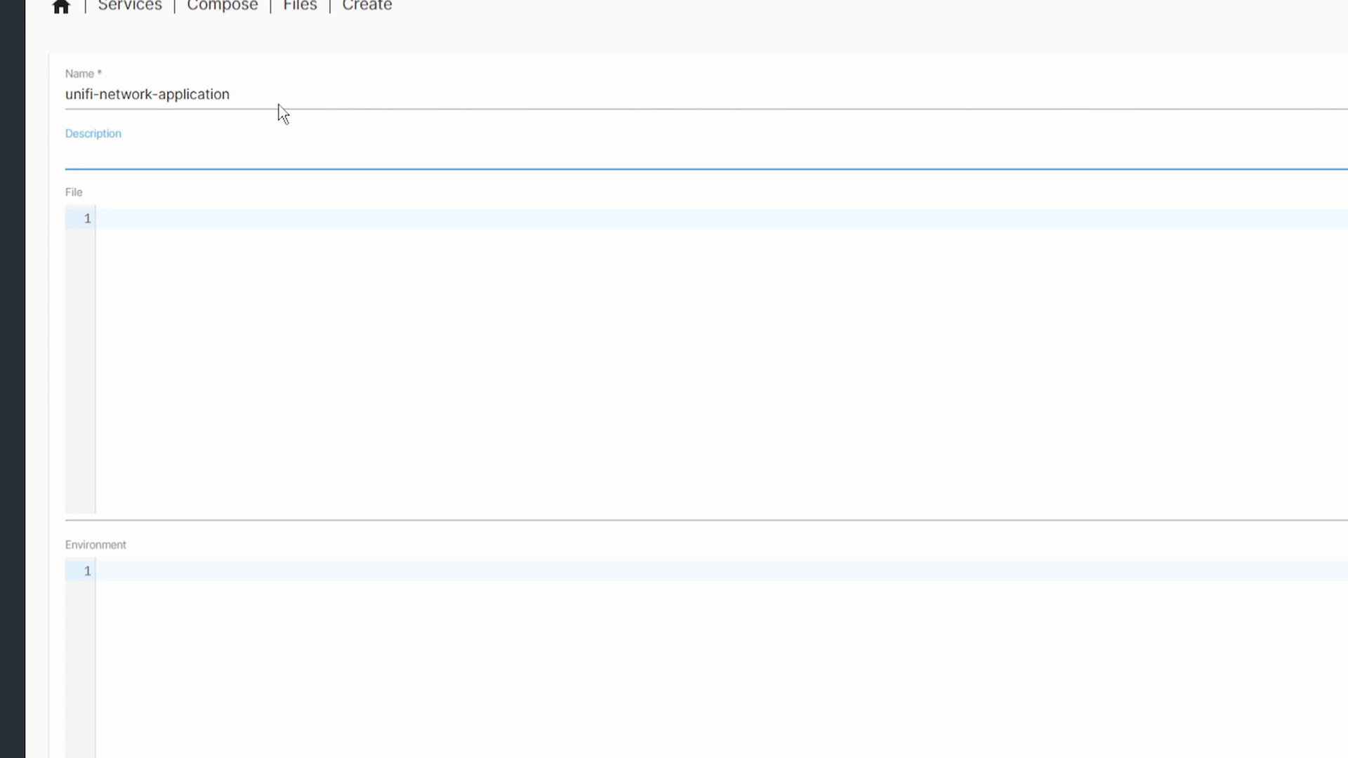
{"action": "type", "text": "Unifi Controller with mongo"}
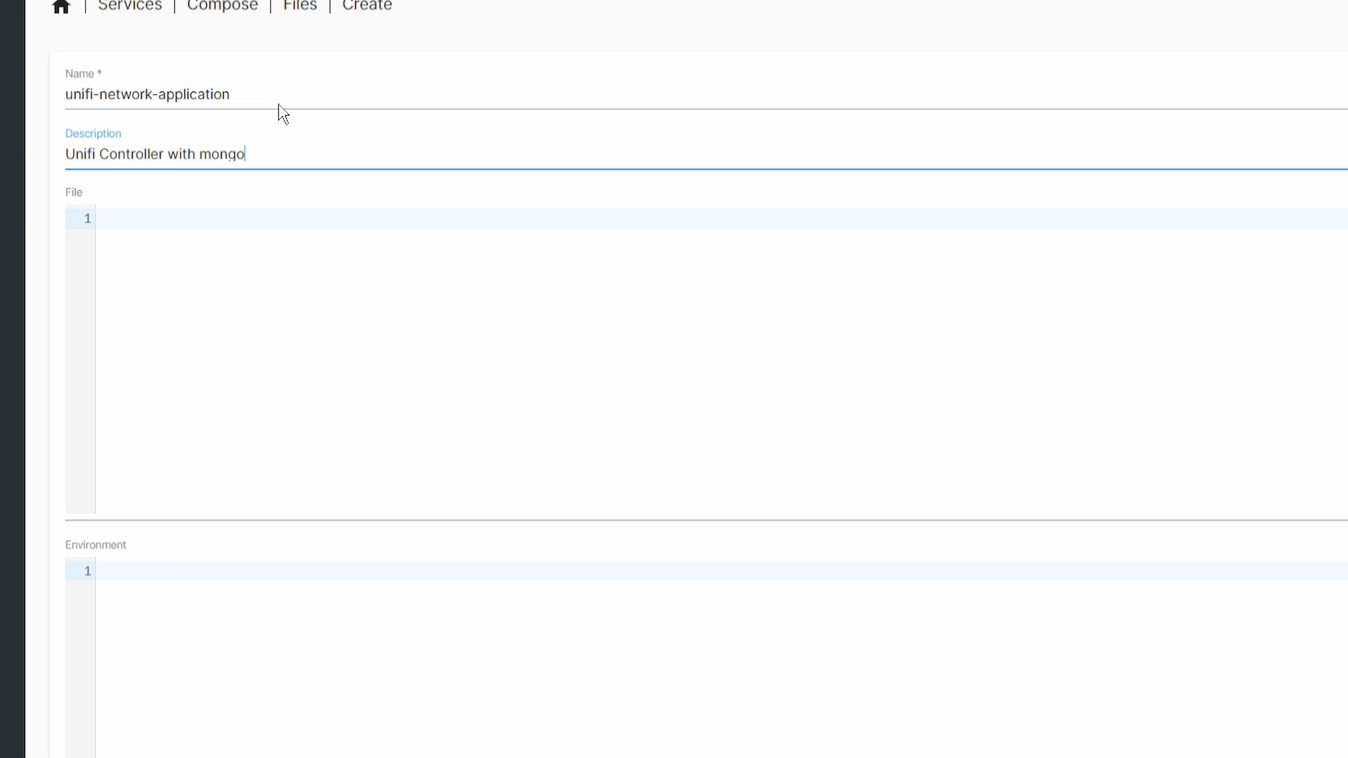
{"action": "type", "text": "4.4"}
{"action": "key", "text": "Tab"}
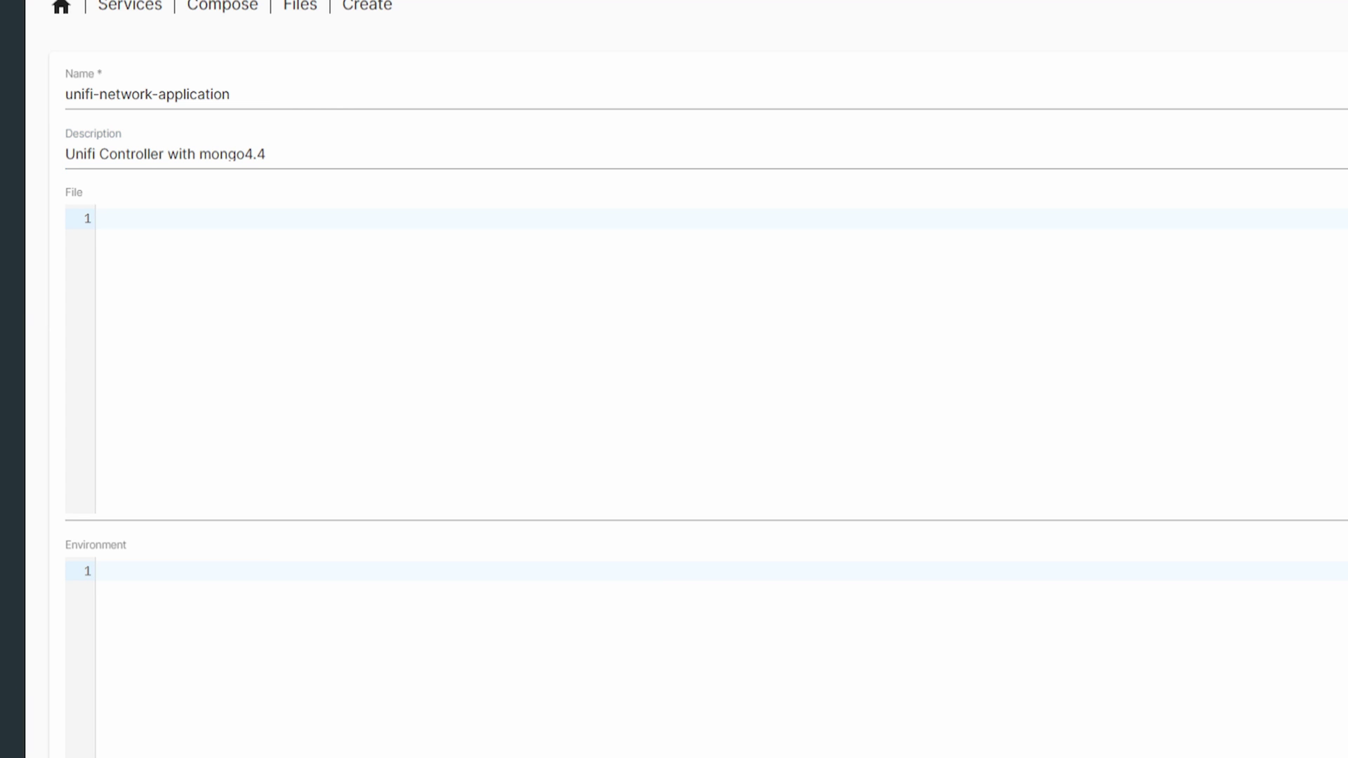
{"action": "key", "text": "shift+Tab"}
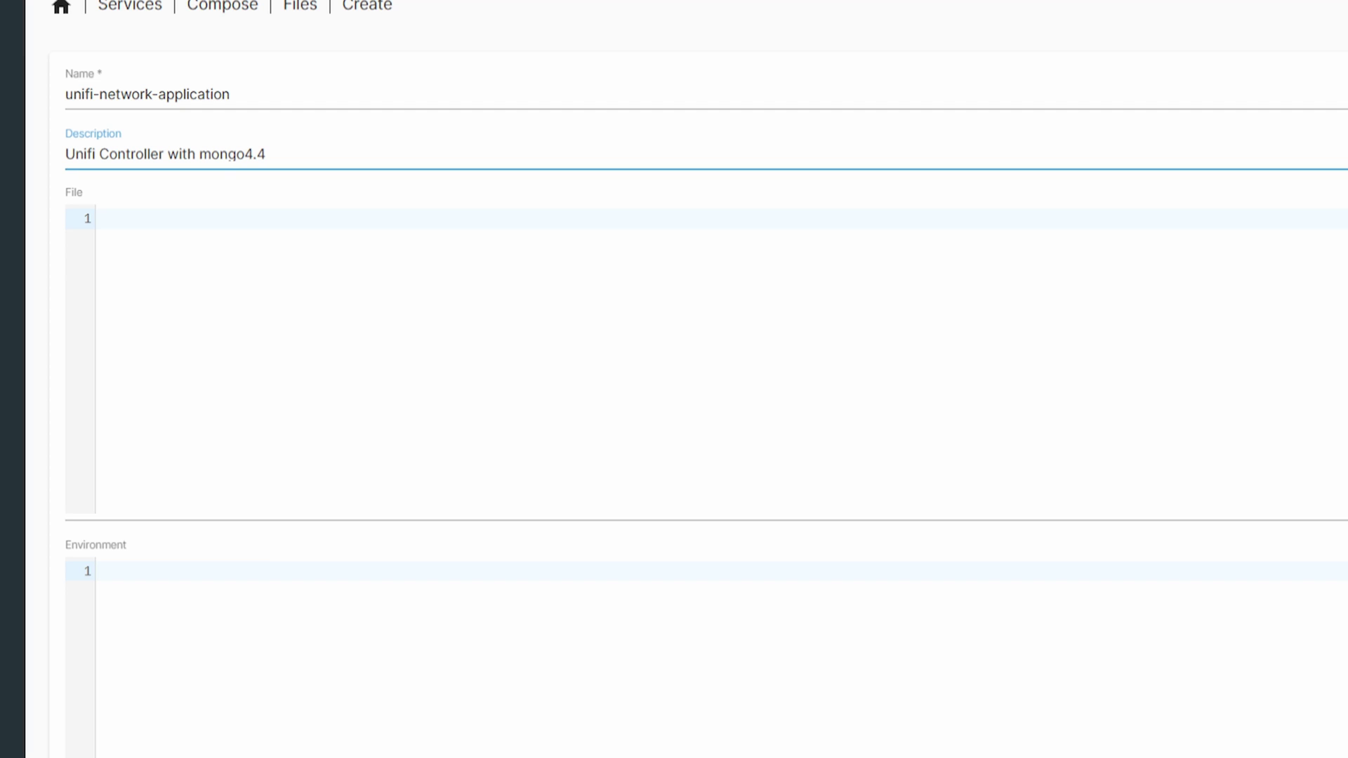
{"action": "key", "text": "Tab"}
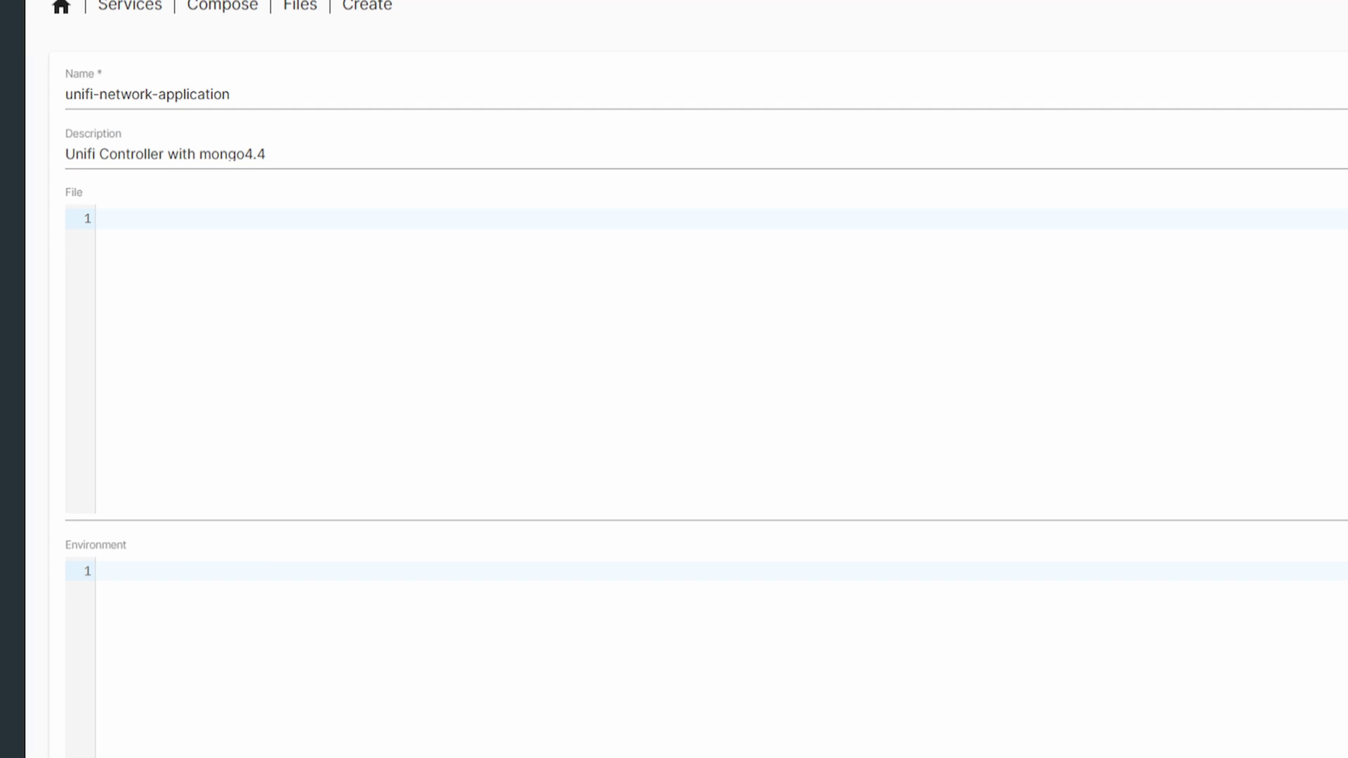
Step: Paste the copied unifi and MongoDB YAML into the File field and select its first comment line
{"action": "left_click", "coordinate": [121, 218]}
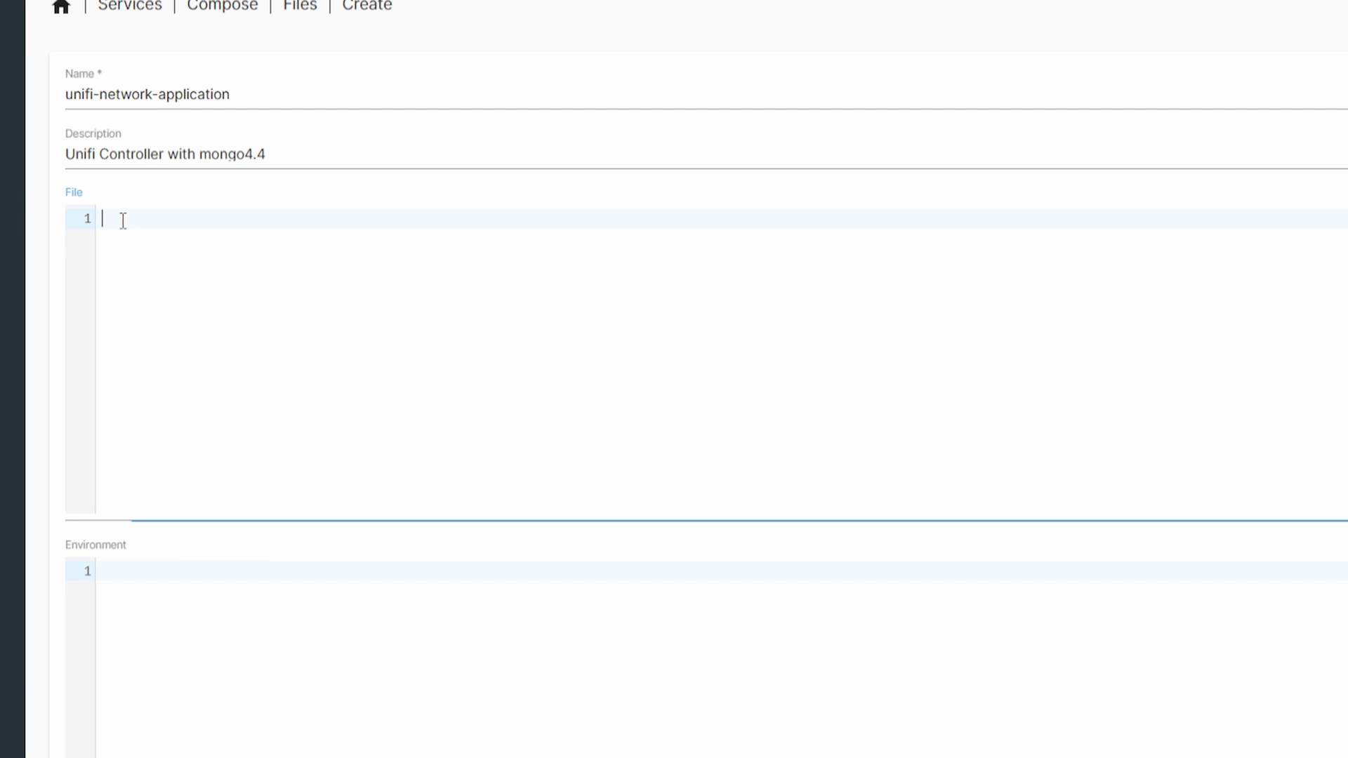
{"action": "key", "text": "ctrl+v"}
{"action": "scroll", "coordinate": [351, 348], "scroll_direction": "up", "scroll_amount": 10}
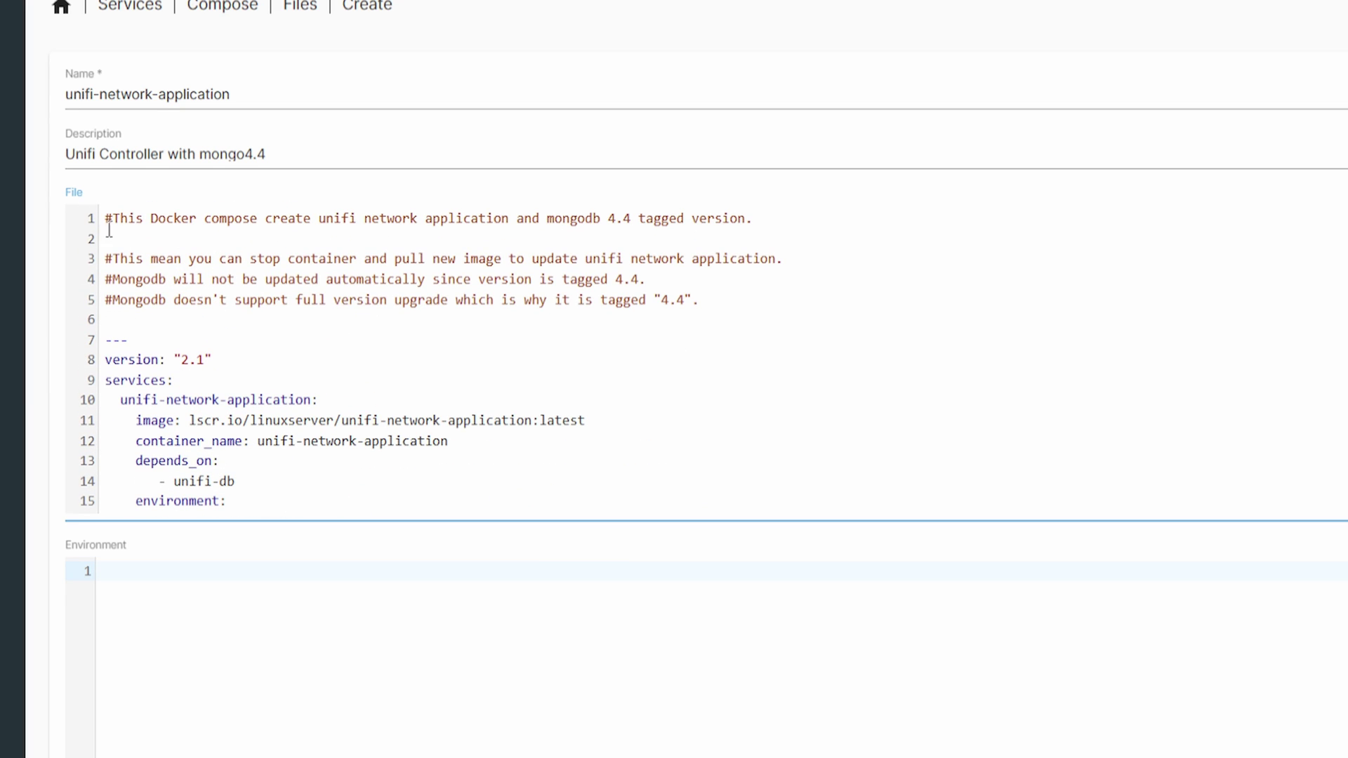
{"action": "left_click", "coordinate": [127, 241]}
{"action": "left_click_drag", "start_coordinate": [105, 219], "coordinate": [780, 229]}
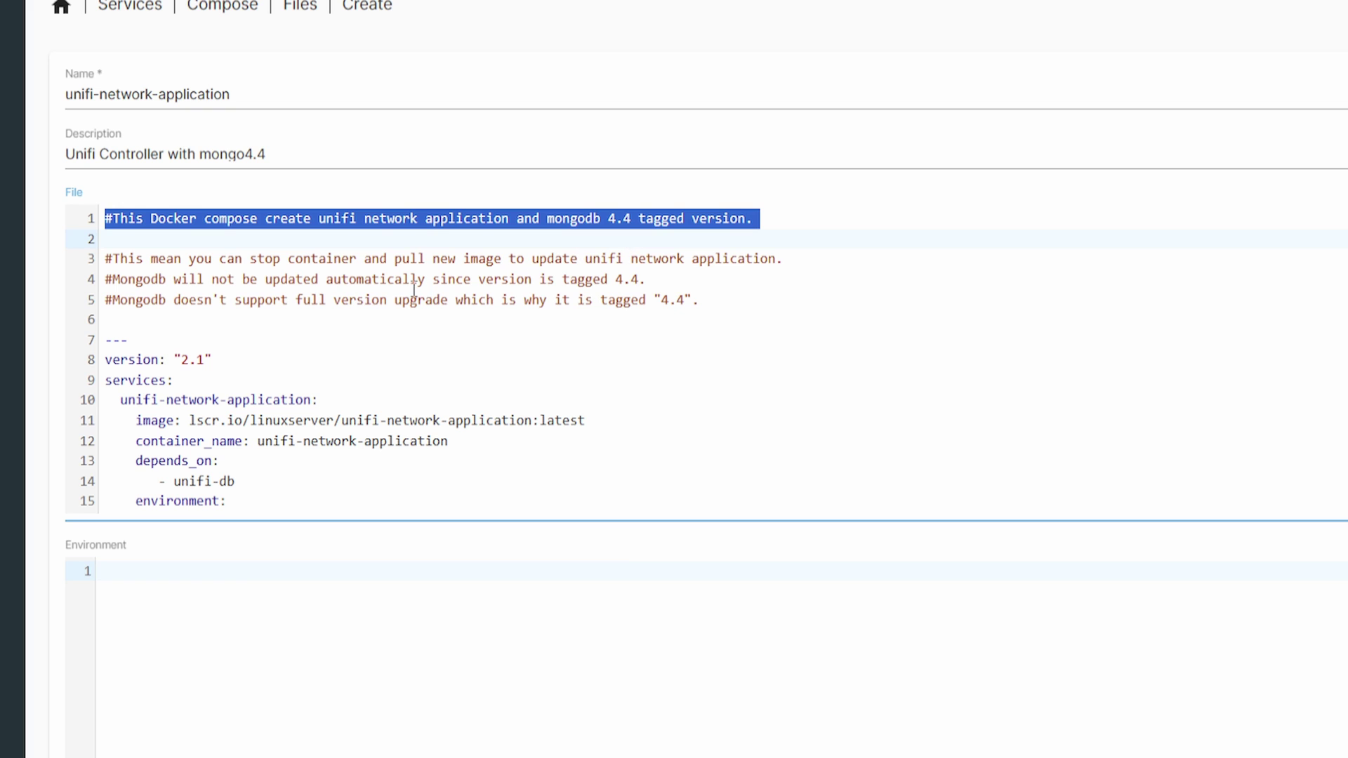
{"action": "scroll", "coordinate": [161, 274], "scroll_direction": "down", "scroll_amount": 2}
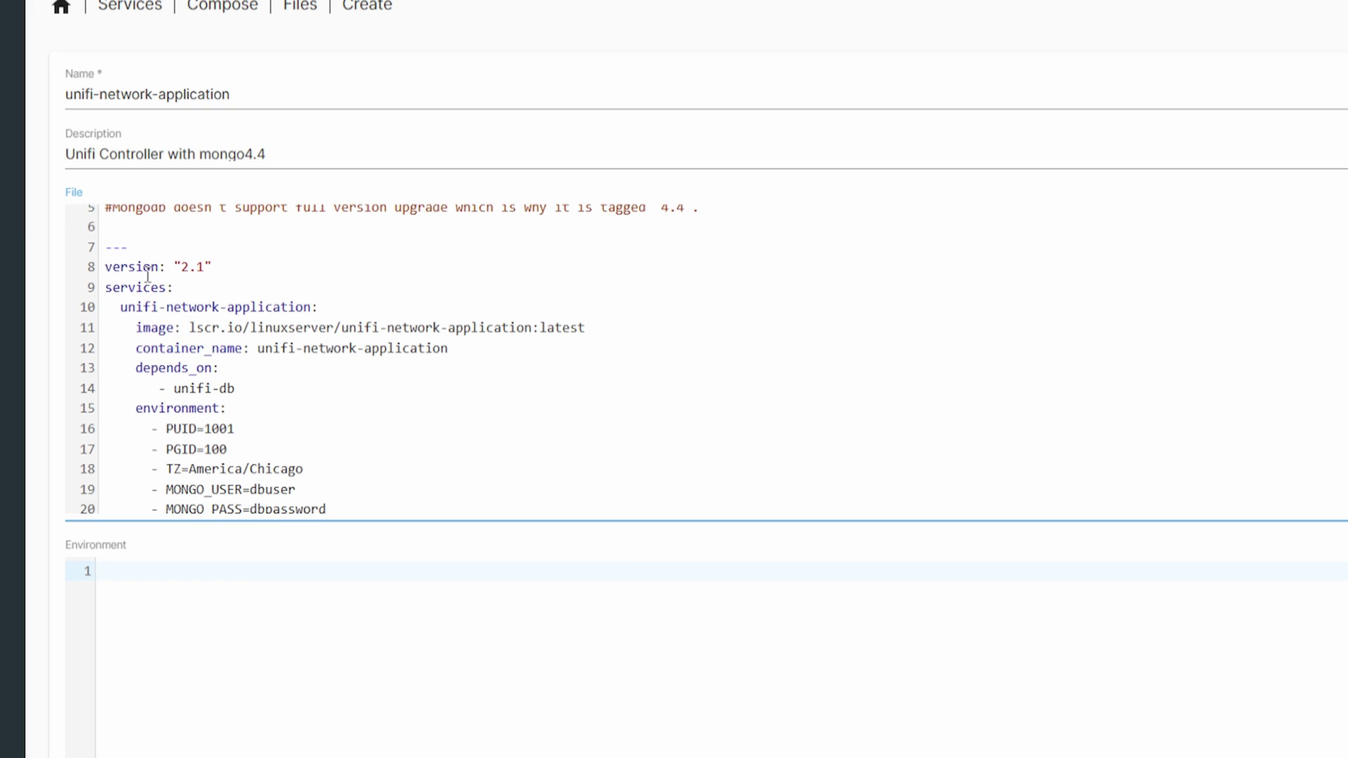
{"action": "scroll", "coordinate": [149, 274], "scroll_direction": "down", "scroll_amount": 1}
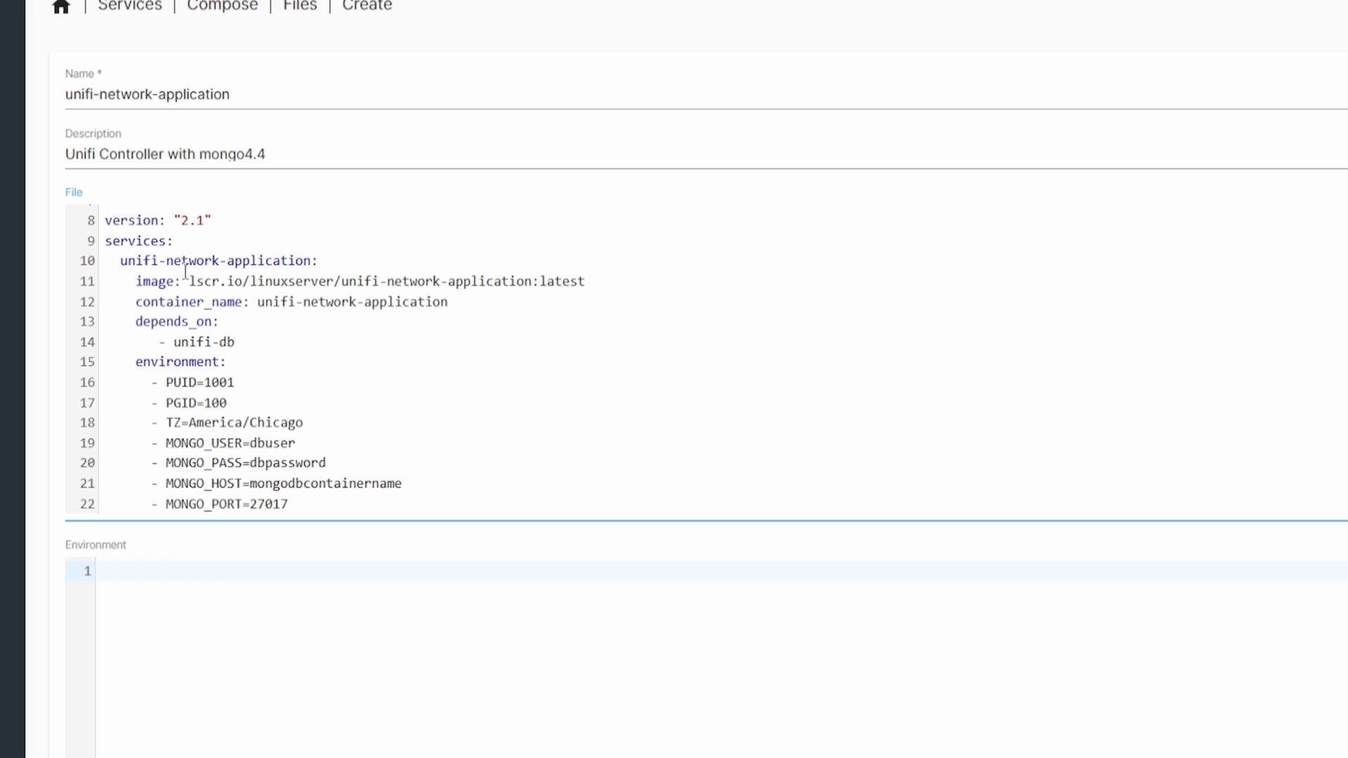
{"action": "left_click_drag", "start_coordinate": [124, 264], "coordinate": [593, 284]}
{"action": "left_click", "coordinate": [358, 281]}
{"action": "left_click", "coordinate": [623, 302]}
{"action": "scroll", "coordinate": [620, 304], "scroll_direction": "down", "scroll_amount": 1}
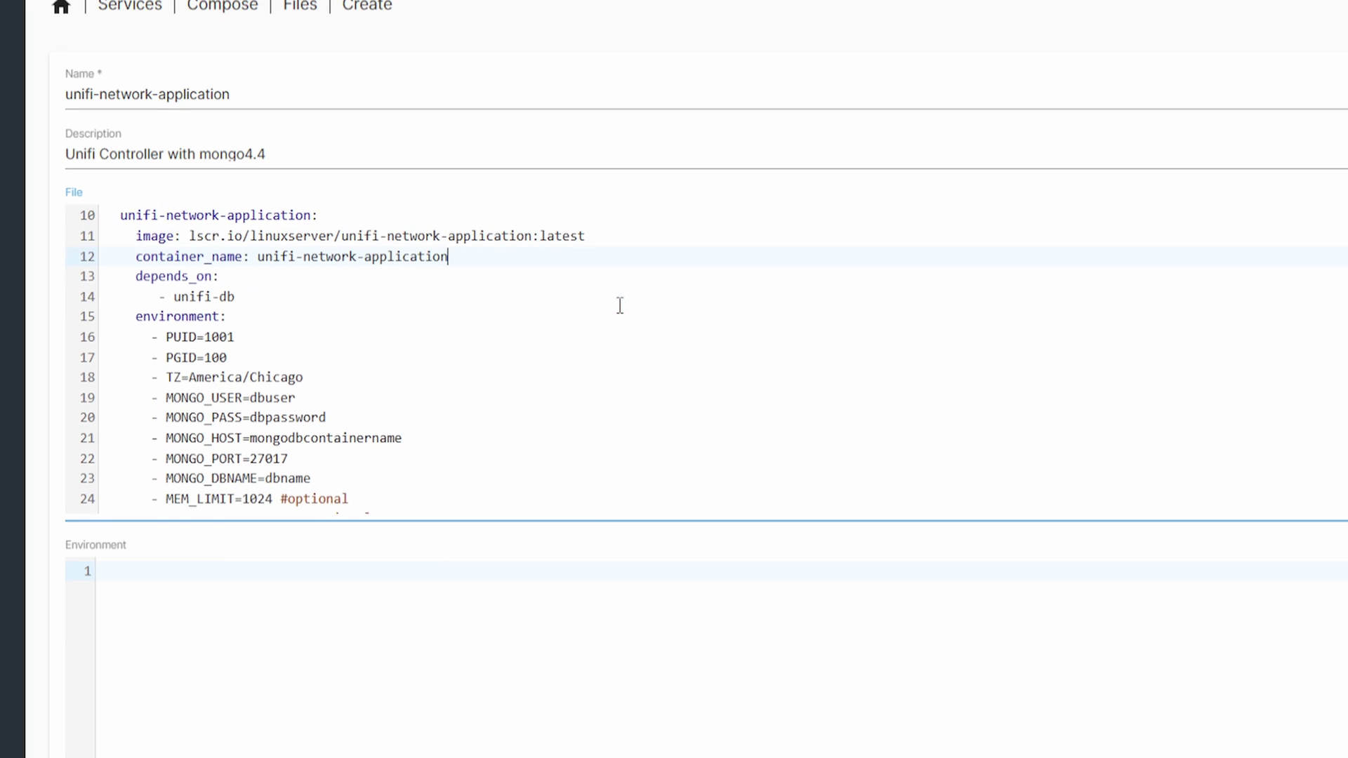
{"action": "left_click_drag", "start_coordinate": [265, 258], "coordinate": [361, 289]}
{"action": "left_click", "coordinate": [335, 321]}
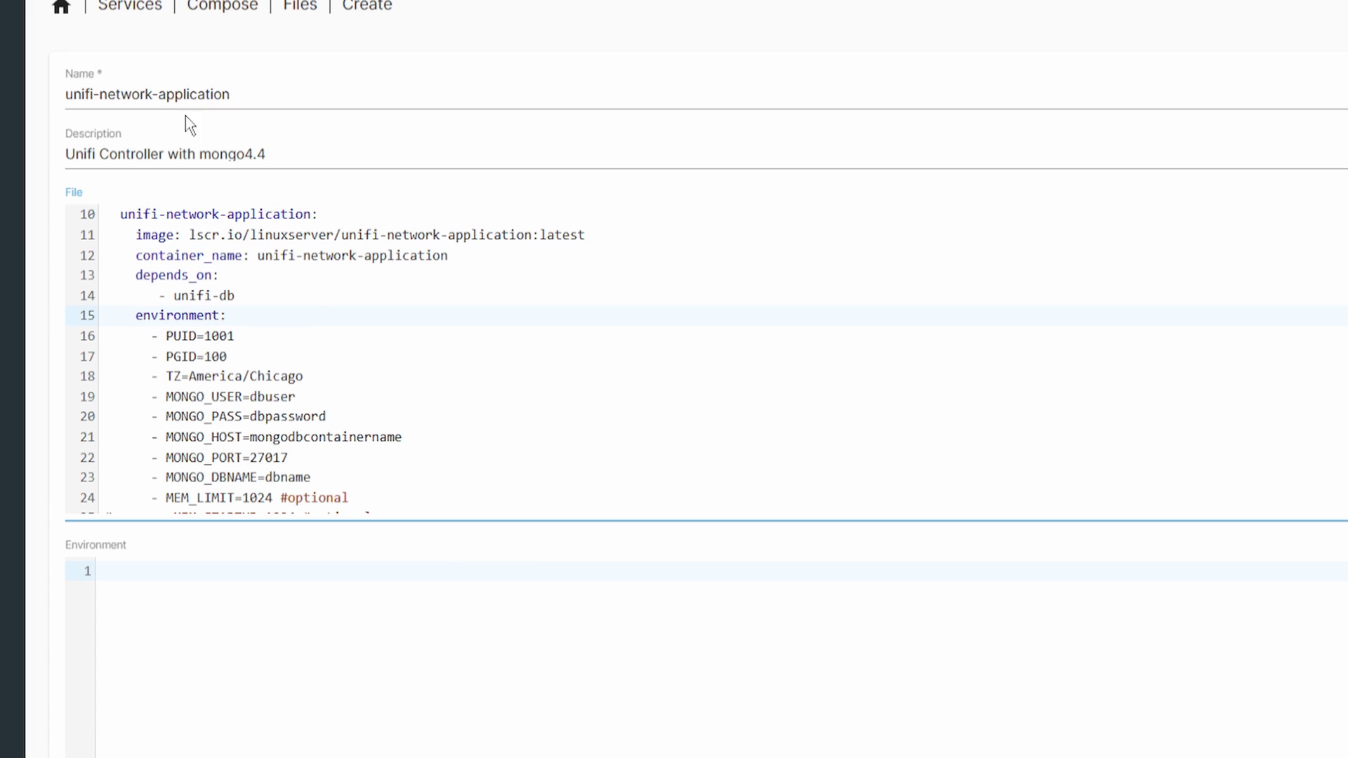
{"action": "scroll", "coordinate": [374, 270], "scroll_direction": "down", "scroll_amount": 1}
{"action": "scroll", "coordinate": [374, 270], "scroll_direction": "up", "scroll_amount": 1}
{"action": "left_click_drag", "start_coordinate": [174, 295], "coordinate": [239, 300]}
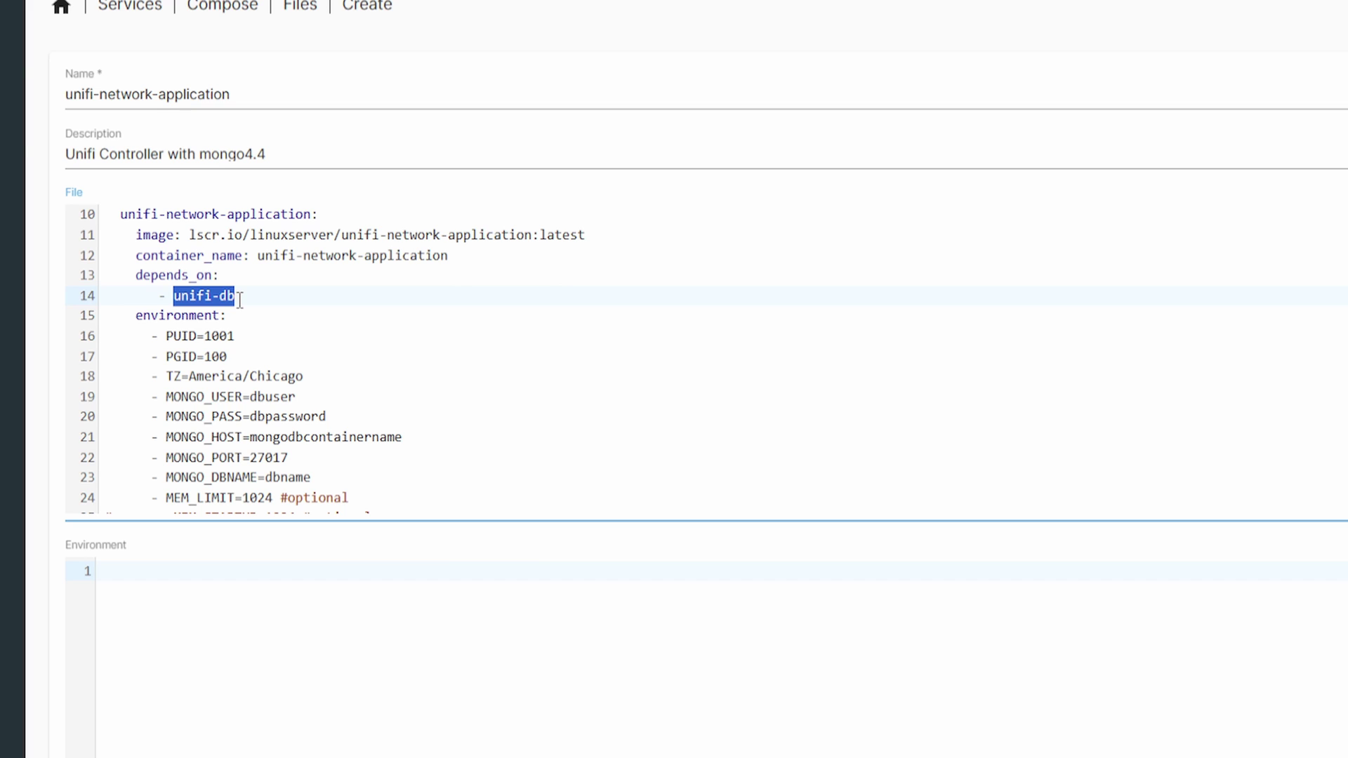
{"action": "left_click", "coordinate": [251, 298]}
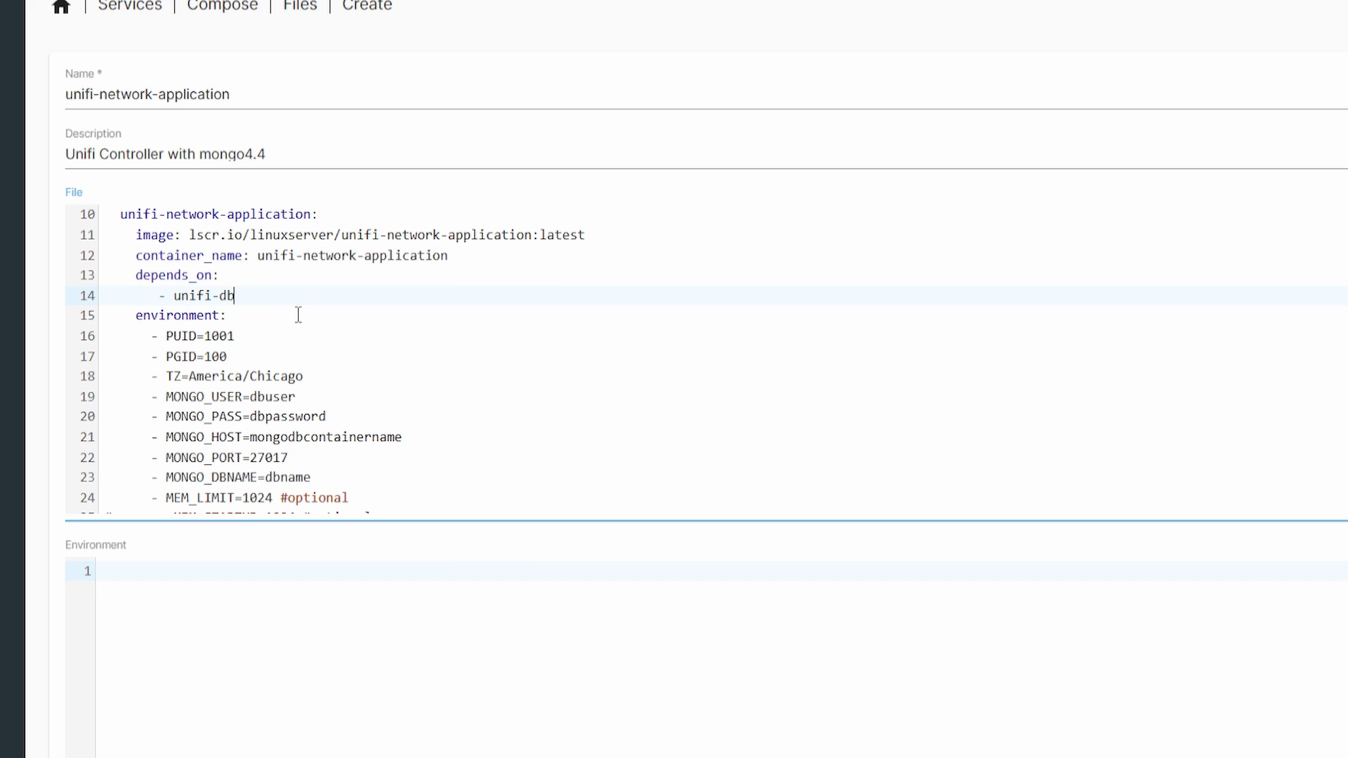
{"action": "key", "text": "BackSpace"}
{"action": "key", "text": "BackSpace"}
{"action": "key", "text": "BackSpace"}
{"action": "key", "text": "BackSpace"}
{"action": "key", "text": "BackSpace"}
{"action": "key", "text": "BackSpace"}
{"action": "key", "text": "BackSpace"}
{"action": "key", "text": "BackSpace"}
{"action": "type", "text": "unifi"}
{"action": "type", "text": "yt"}
{"action": "type", "text": "datab"}
{"action": "type", "text": "aw"}
{"action": "type", "text": "ase"}
{"action": "left_click", "coordinate": [227, 295]}
{"action": "key", "text": "BackSpace"}
{"action": "key", "text": "BackSpace"}
{"action": "type", "text": "YT"}
{"action": "key", "text": "Left"}
{"action": "key", "text": "Left"}
{"action": "key", "text": "Left"}
{"action": "key", "text": "Left"}
{"action": "key", "text": "Left"}
{"action": "key", "text": "Left"}
{"action": "key", "text": "Left"}
{"action": "key", "text": "shift+Right"}
{"action": "key", "text": "shift+Right"}
{"action": "key", "text": "shift+Right"}
{"action": "key", "text": "shift+Right"}
{"action": "key", "text": "shift+Right"}
{"action": "key", "text": "shift+Right"}
{"action": "key", "text": "shift+Right"}
{"action": "key", "text": "shift+Right"}
{"action": "key", "text": "shift+Right"}
{"action": "key", "text": "shift+Right"}
{"action": "key", "text": "shift+Right"}
{"action": "key", "text": "shift+Right"}
{"action": "key", "text": "shift+Right"}
{"action": "key", "text": "shift+Right"}
{"action": "key", "text": "shift+Right"}
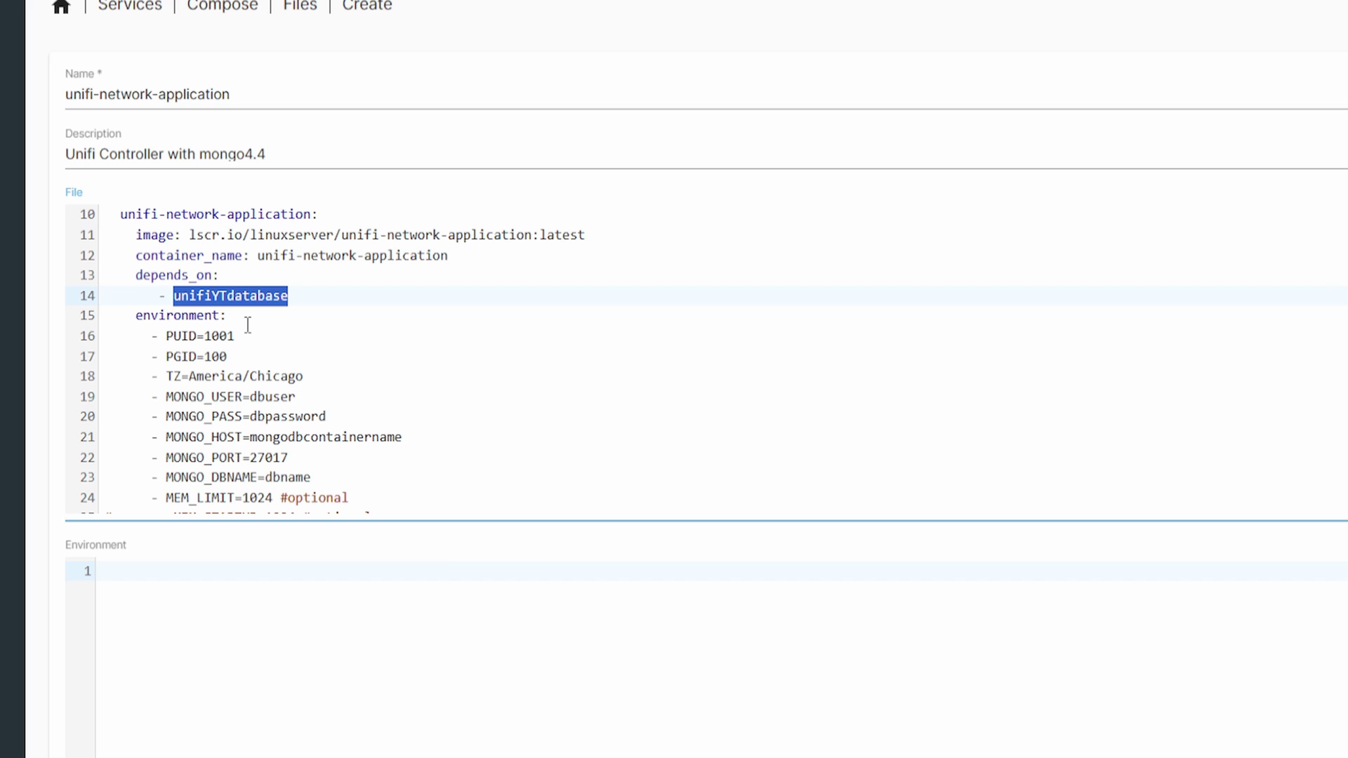
{"action": "left_click", "coordinate": [303, 296]}
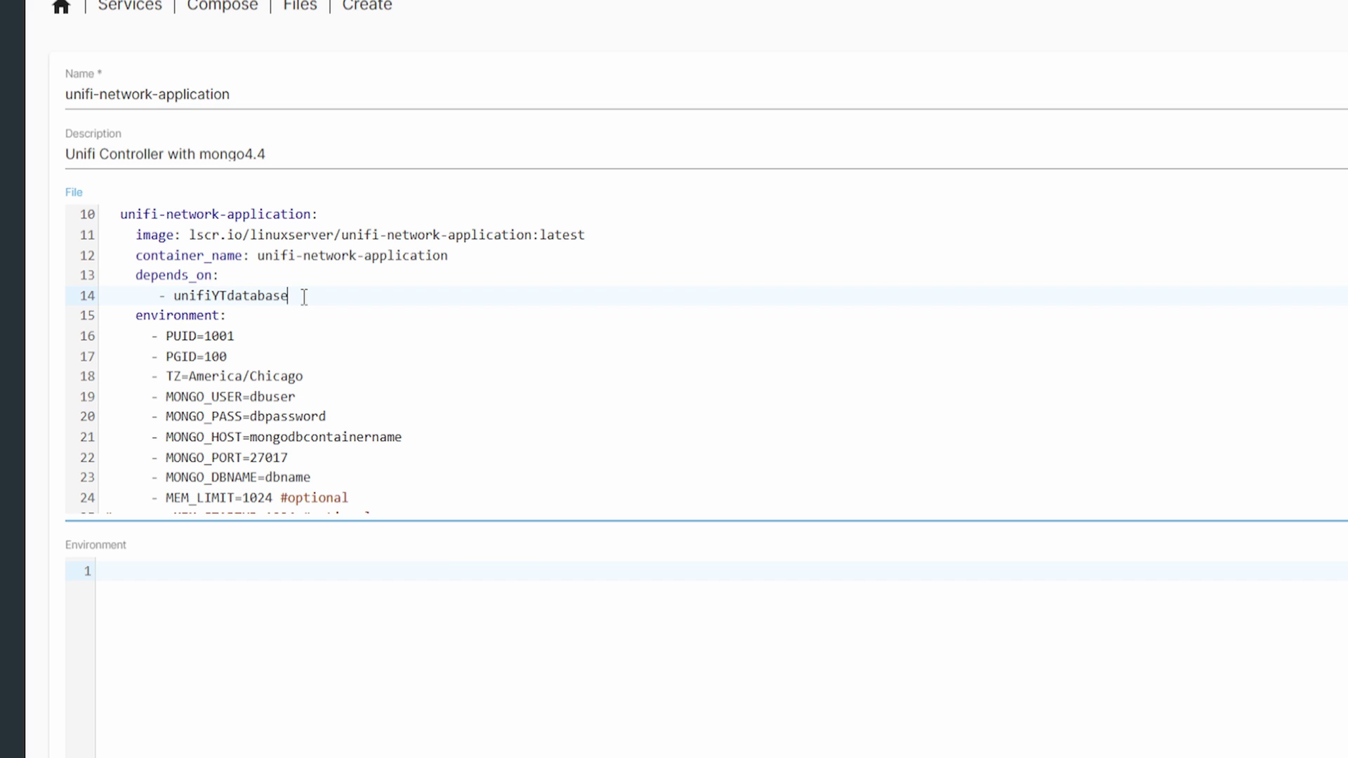
{"action": "left_click_drag", "start_coordinate": [293, 296], "coordinate": [216, 299]}
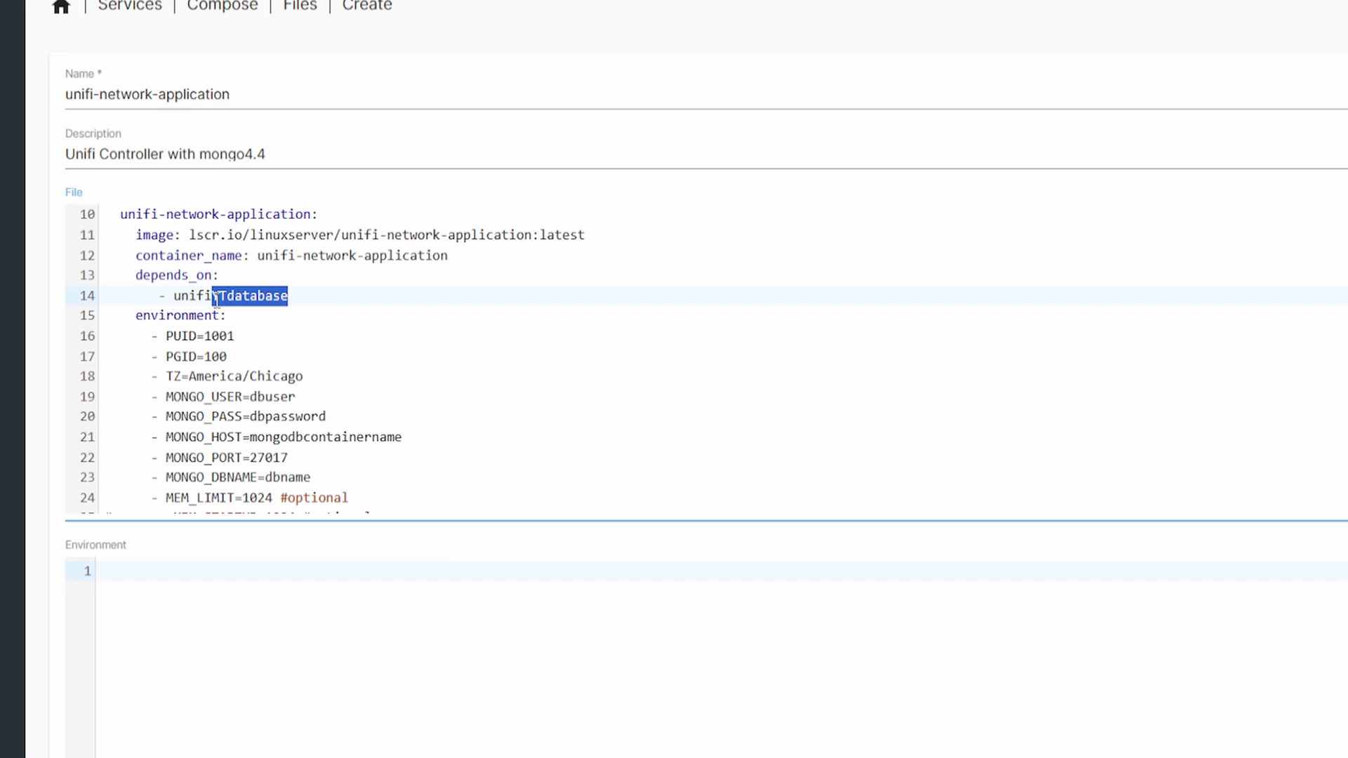
{"action": "key", "text": "BackSpace"}
{"action": "type", "text": "-db"}
Step: Check the PUID 1001 and PGID 100 values, then bring a Command Prompt window over the editor
{"action": "left_click", "coordinate": [175, 314]}
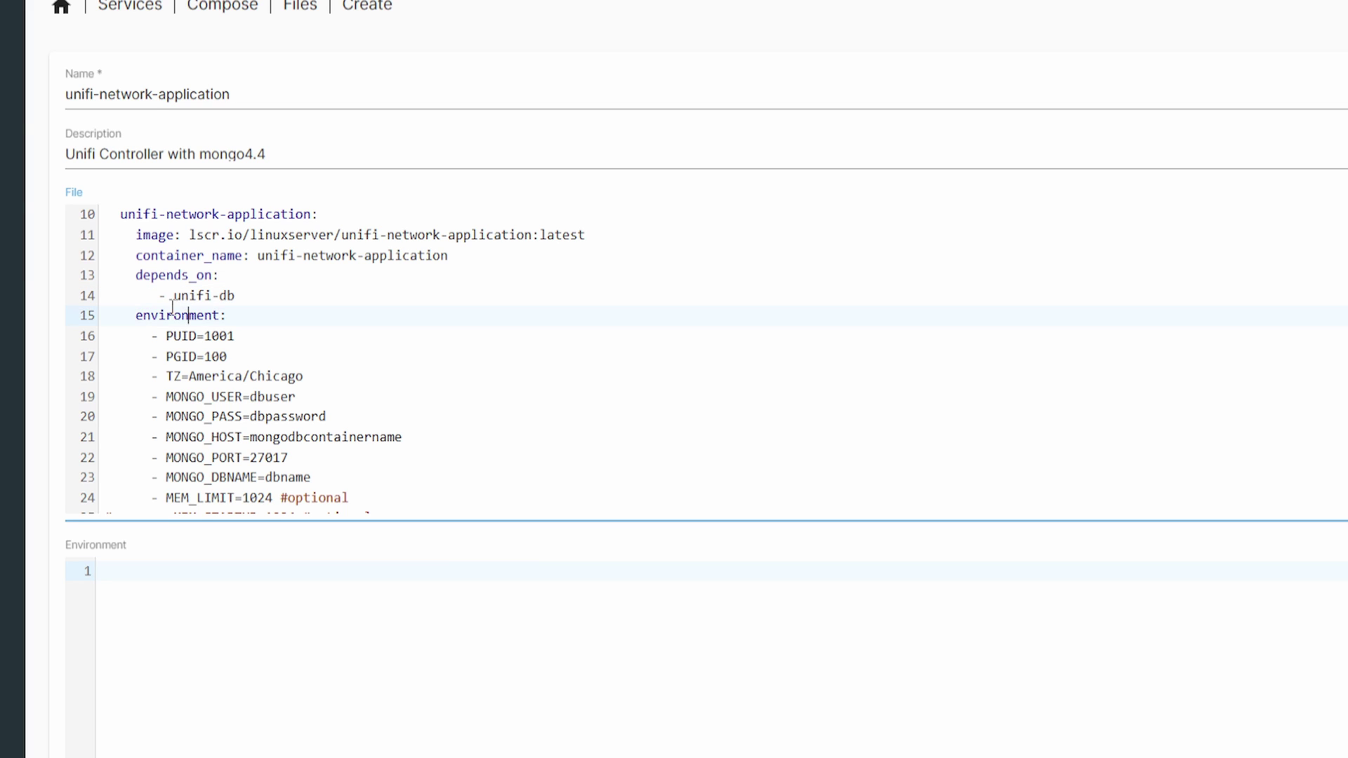
{"action": "scroll", "coordinate": [172, 309], "scroll_direction": "down", "scroll_amount": 1}
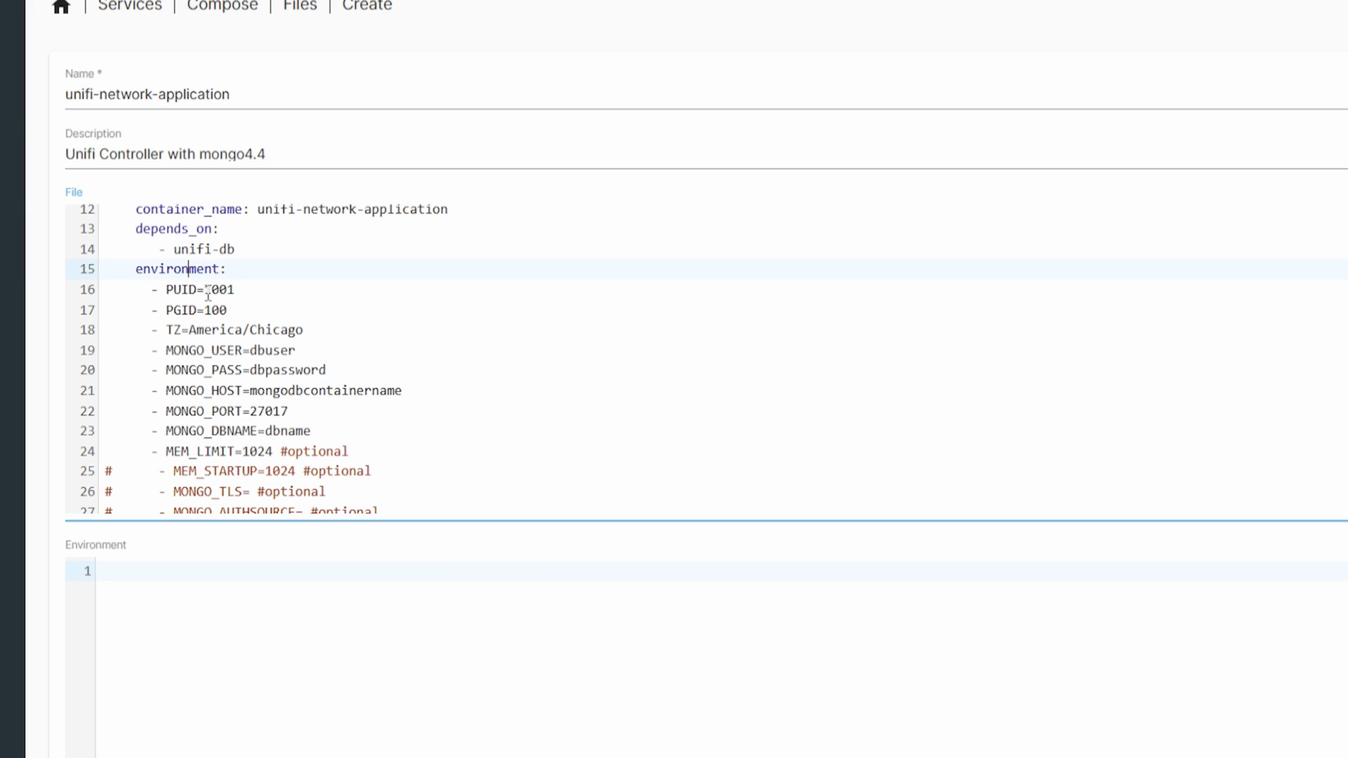
{"action": "double_click", "coordinate": [217, 290]}
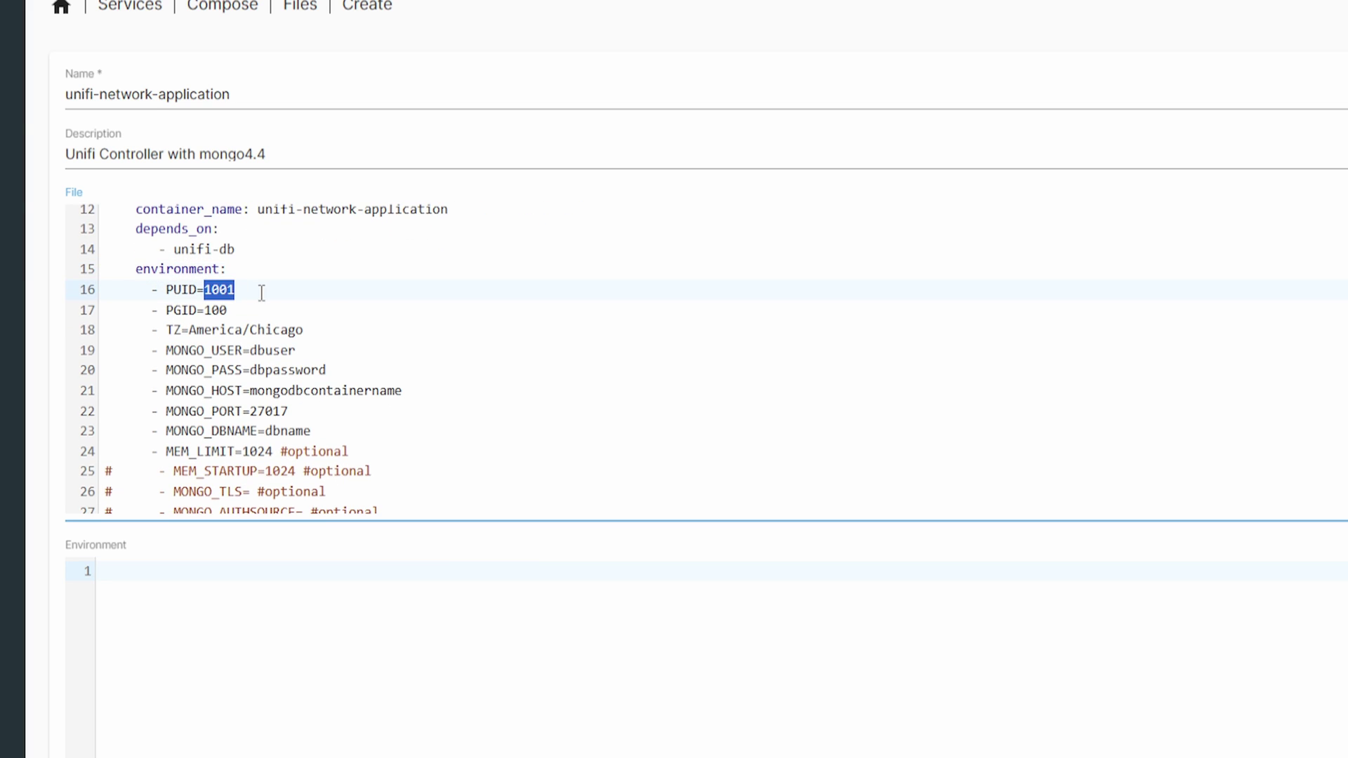
{"action": "double_click", "coordinate": [212, 311]}
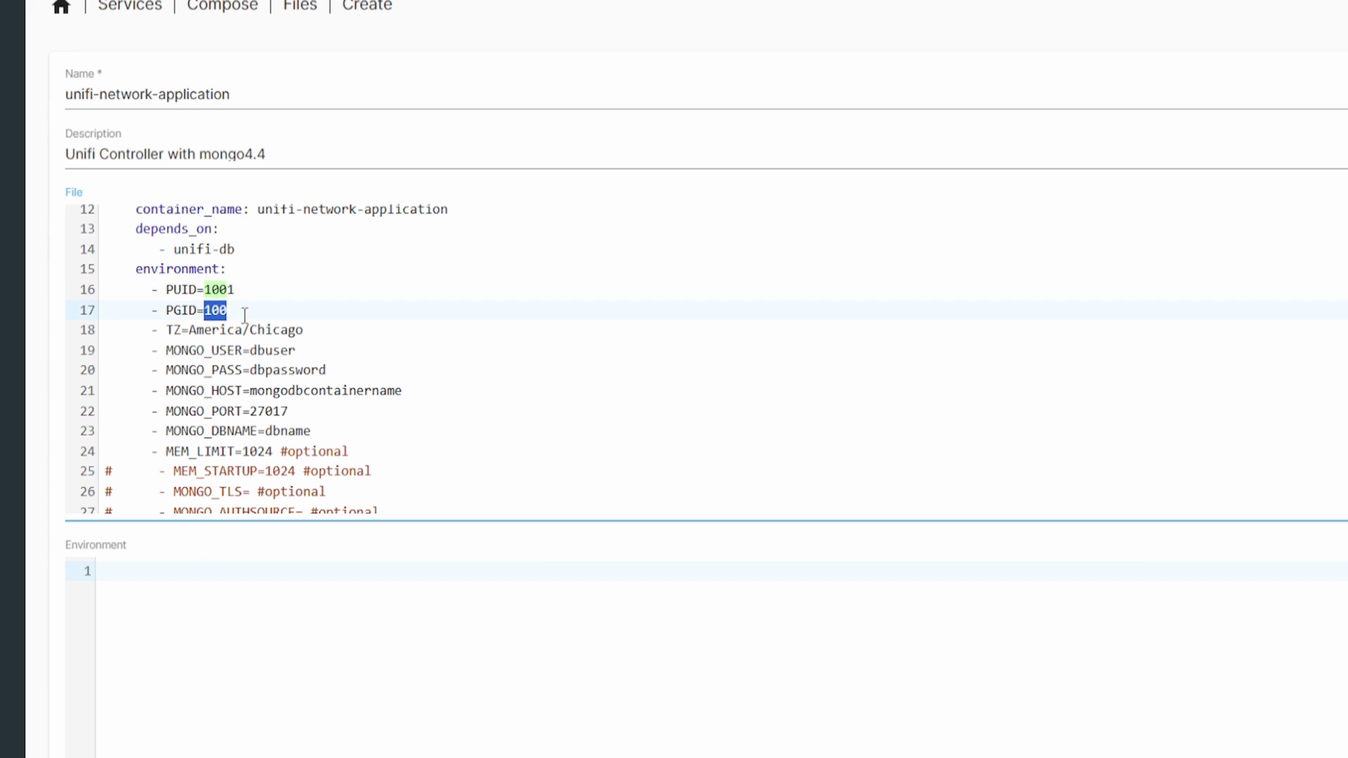
{"action": "left_click", "coordinate": [253, 293]}
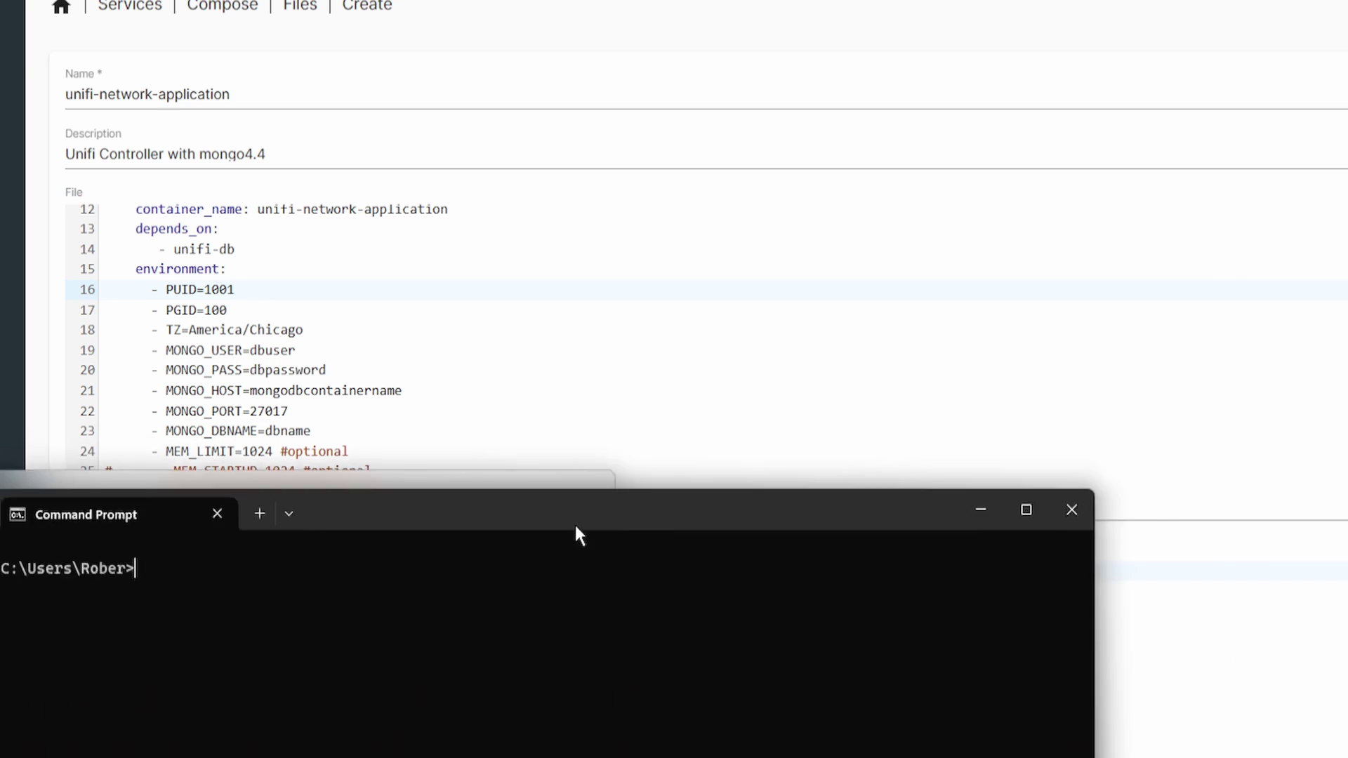
{"action": "left_click_drag", "start_coordinate": [574, 521], "coordinate": [897, 125]}
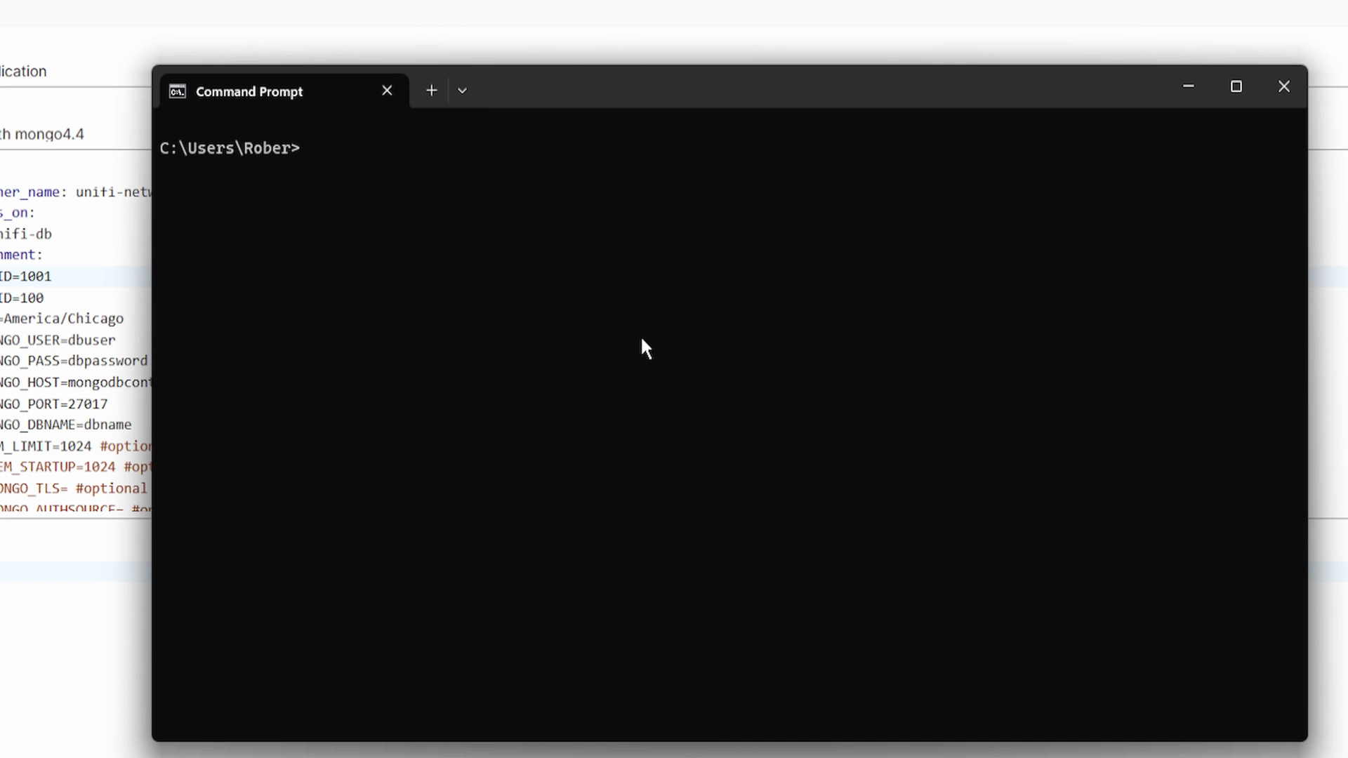
{"action": "type", "text": "ssh root@10.0.0."}
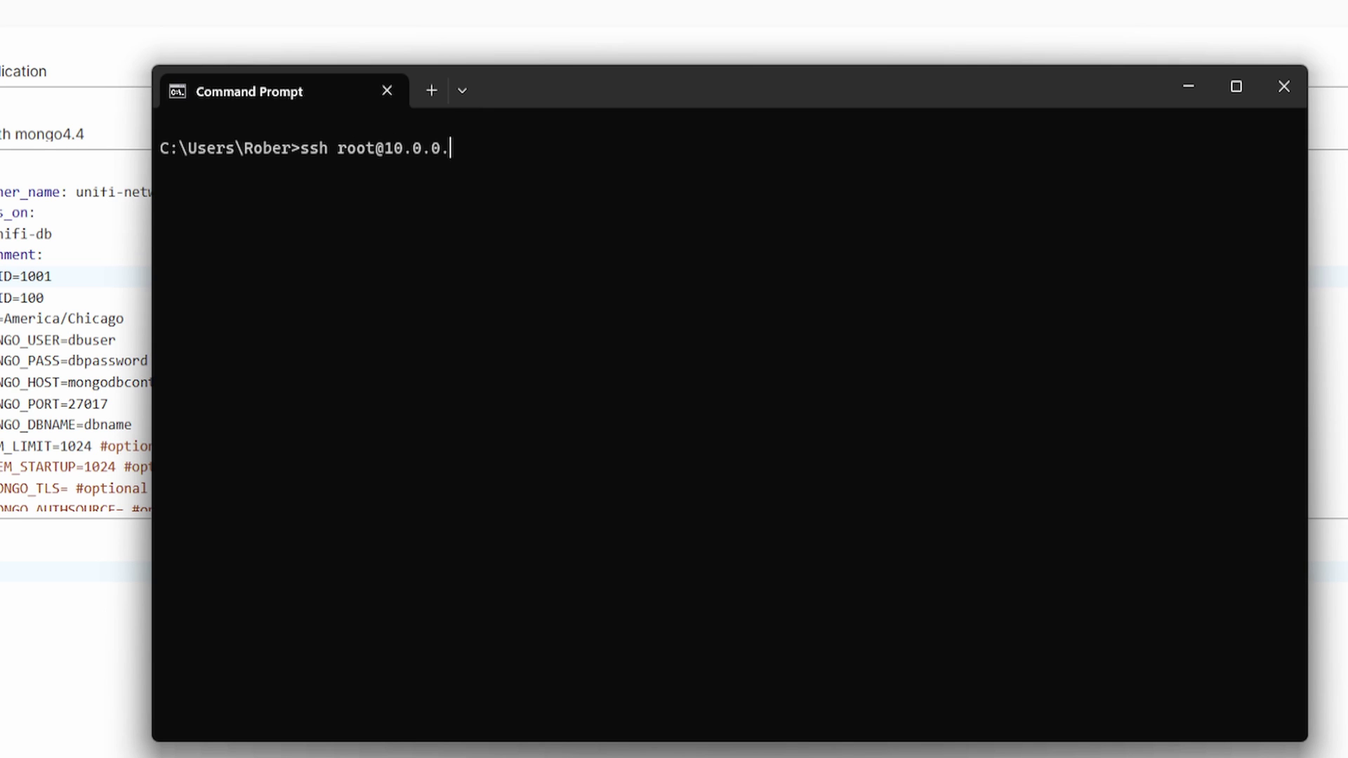
{"action": "type", "text": "156"}
{"action": "key", "text": "Return"}
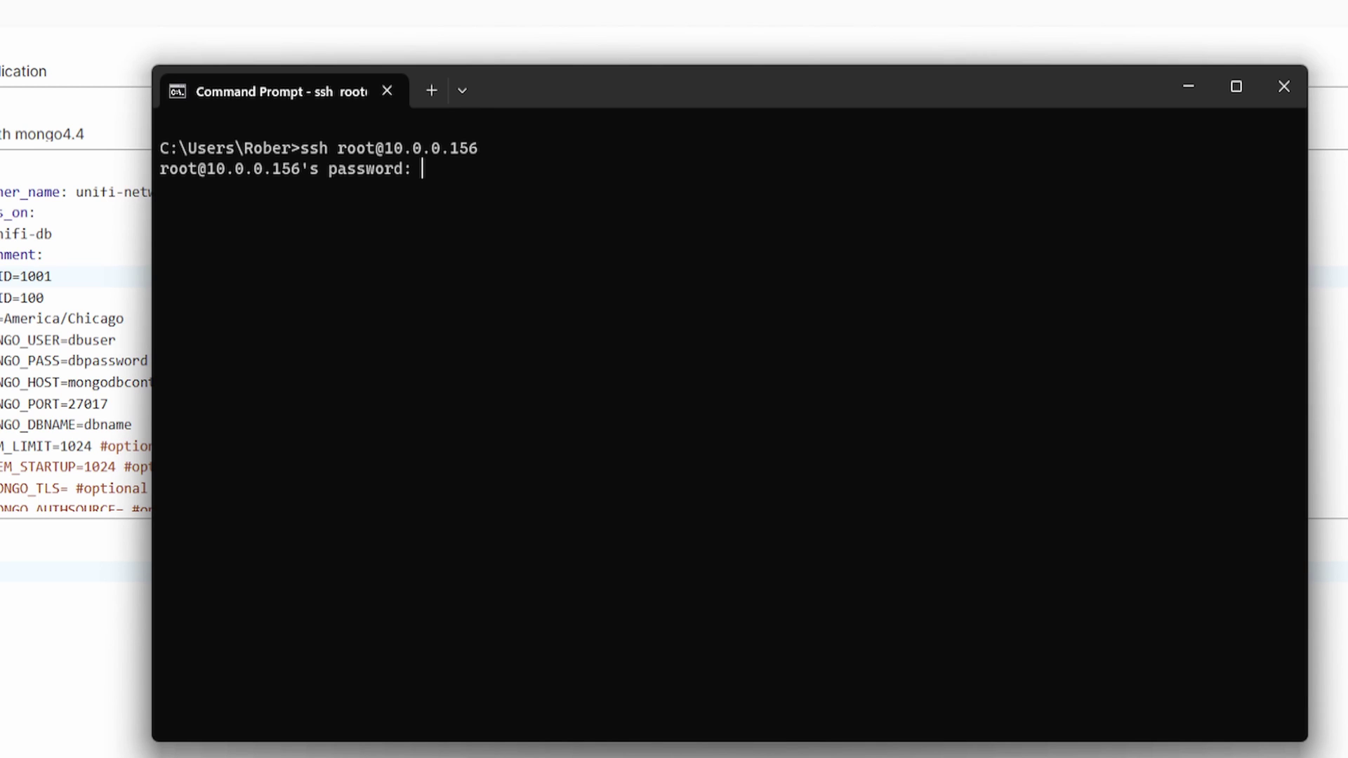
{"action": "key", "text": "Return"}
{"action": "type", "text": "id "}
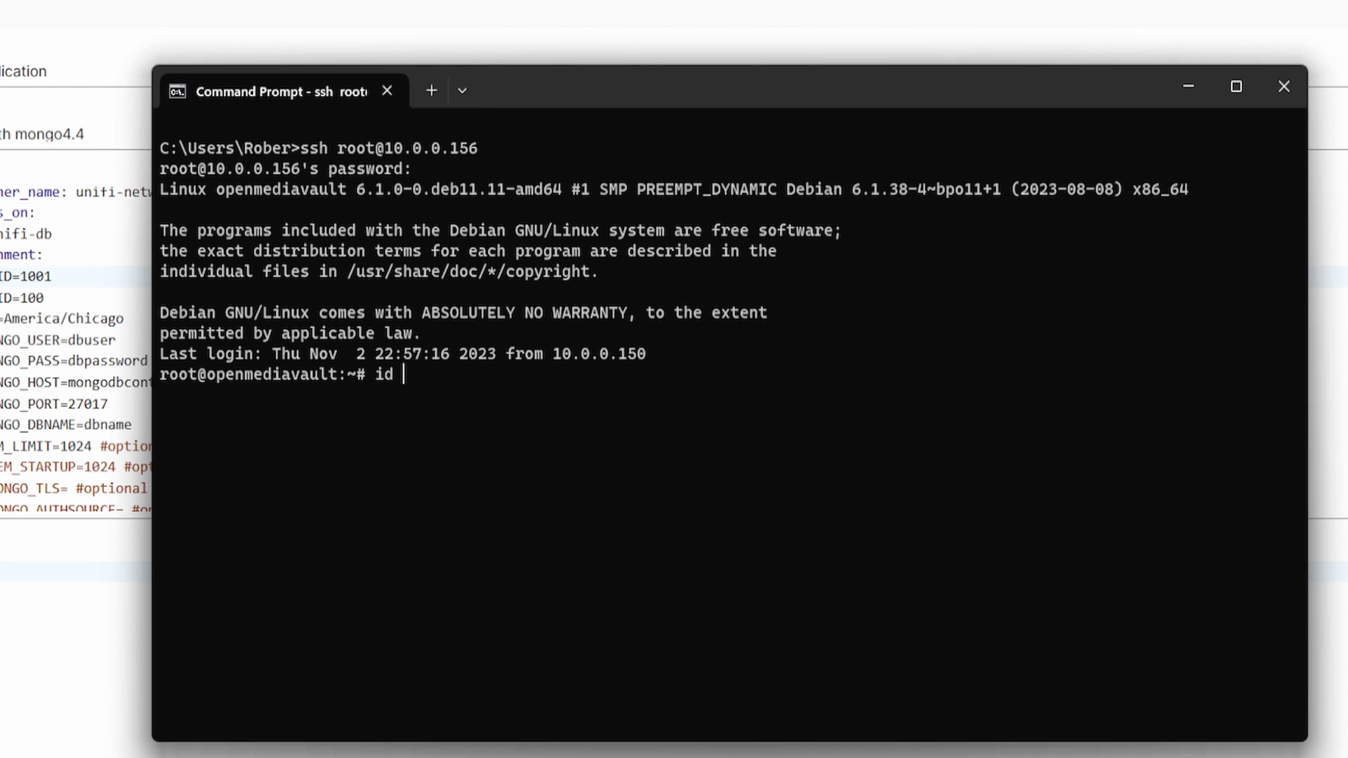
{"action": "type", "text": "appuser"}
{"action": "key", "text": "Return"}
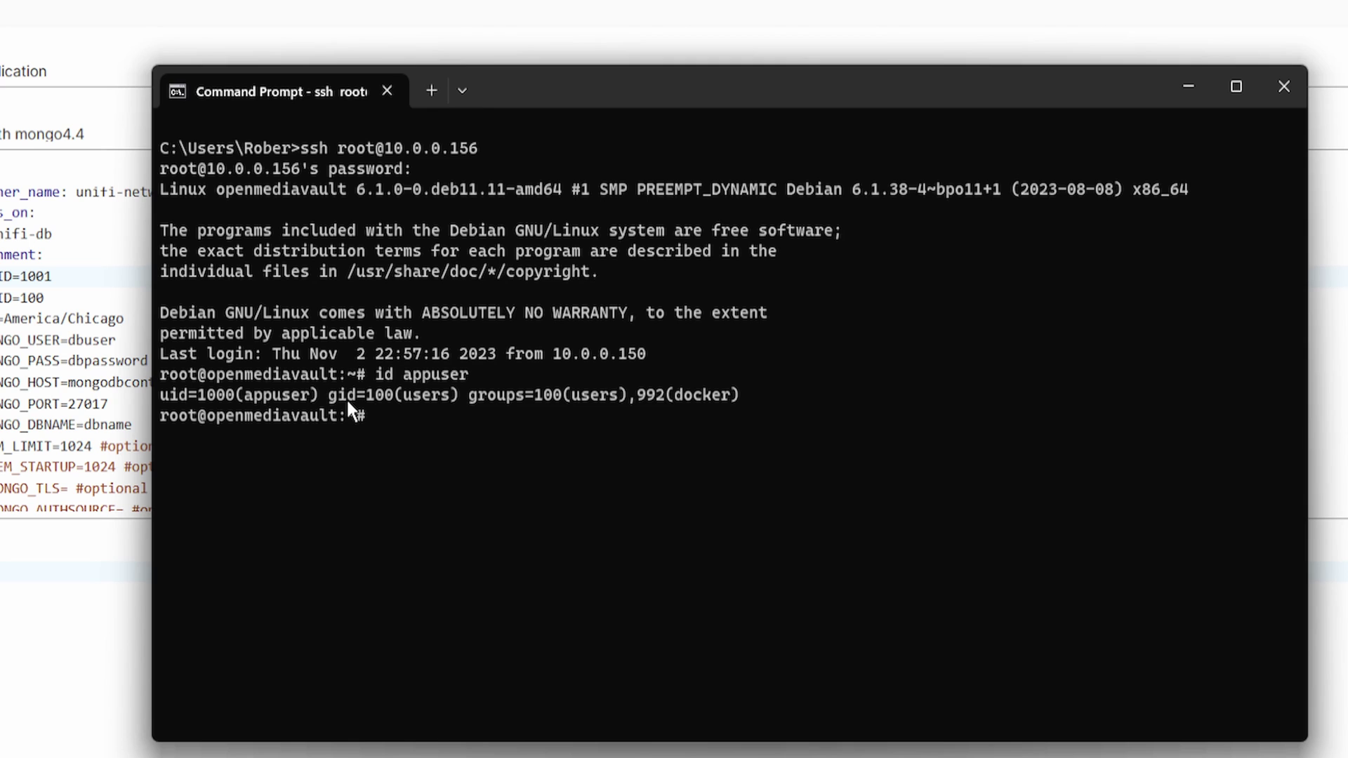
{"action": "left_click", "coordinate": [71, 281]}
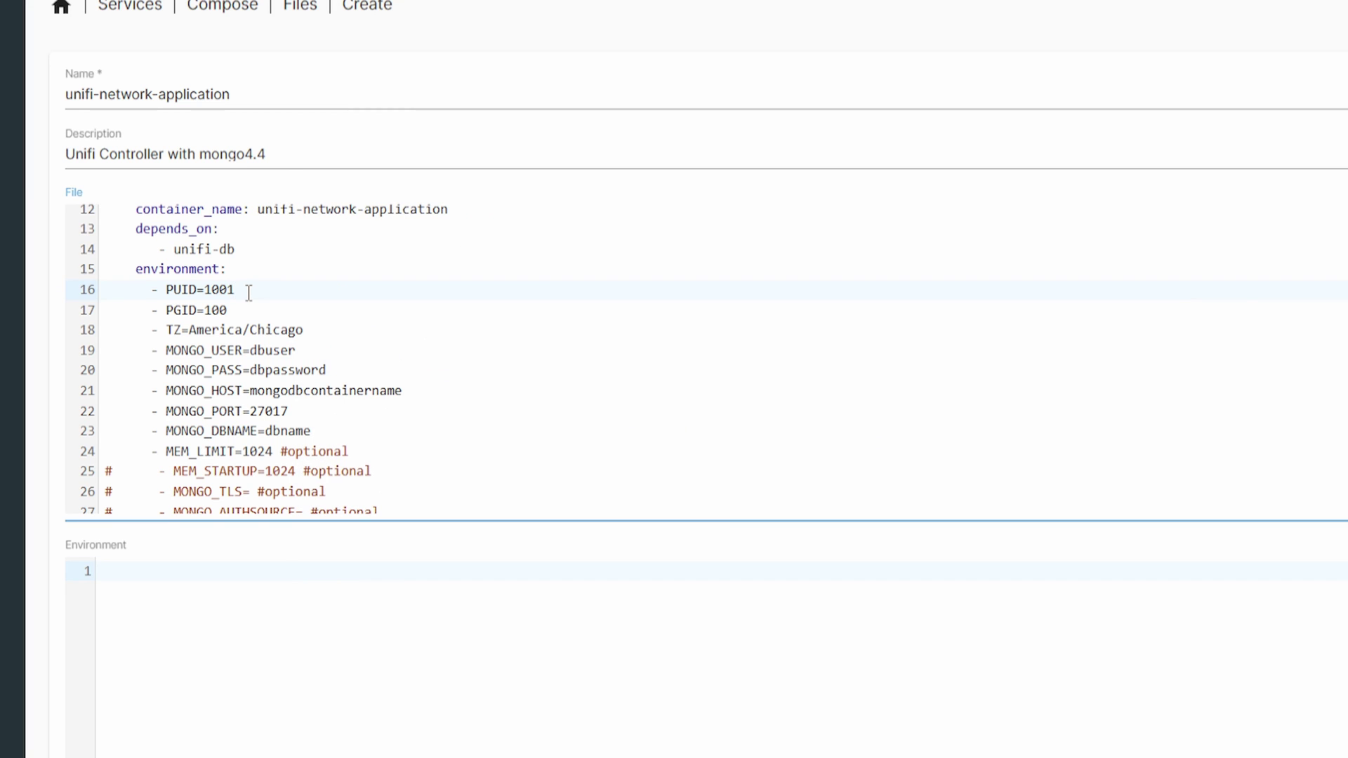
Step: Change the PUID value from 1001 to 1000
{"action": "key", "text": "BackSpace"}
{"action": "type", "text": "0"}
{"action": "scroll", "coordinate": [246, 292], "scroll_direction": "down", "scroll_amount": 1}
{"action": "scroll", "coordinate": [244, 292], "scroll_direction": "up", "scroll_amount": 1}
{"action": "scroll", "coordinate": [204, 323], "scroll_direction": "down", "scroll_amount": 1}
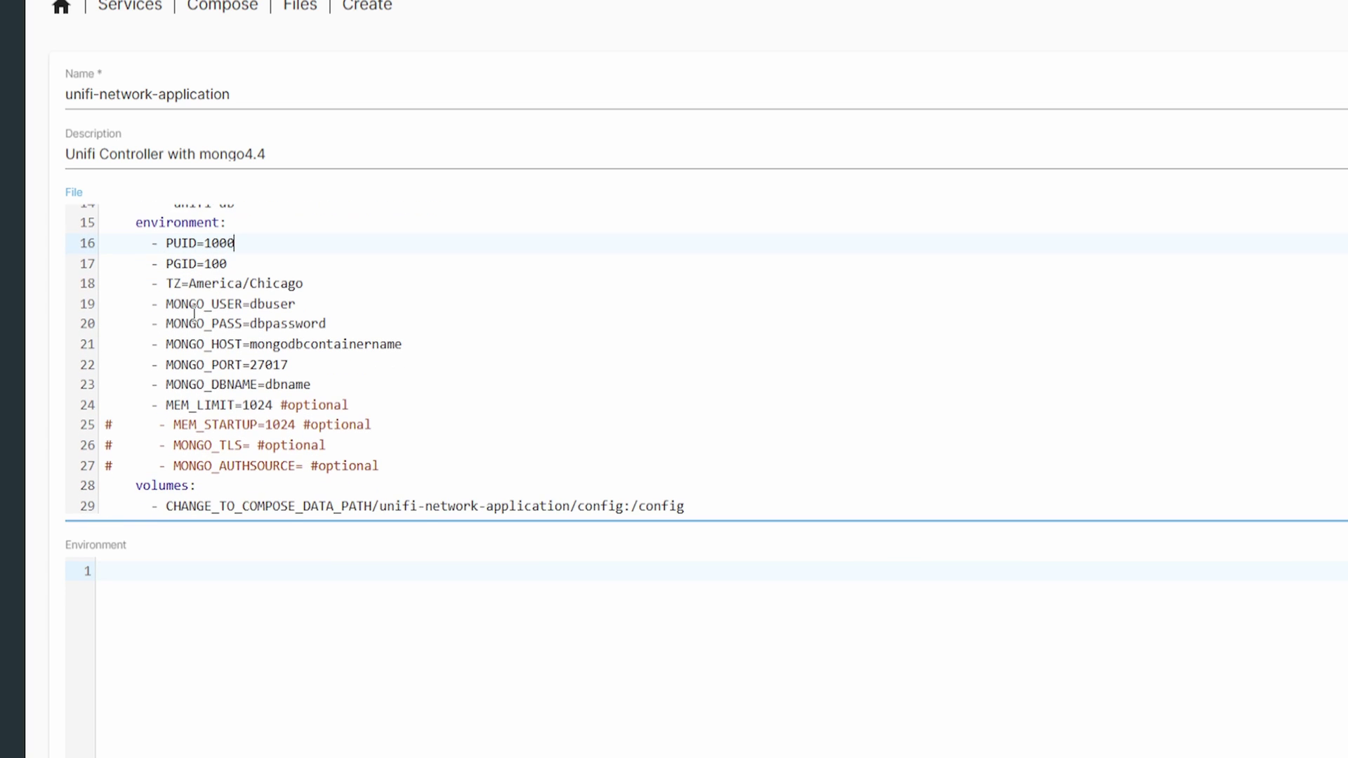
Step: Highlight the TZ=America/Chicago entry, then select the MONGO_USER value dbuser
{"action": "left_click_drag", "start_coordinate": [166, 283], "coordinate": [330, 288]}
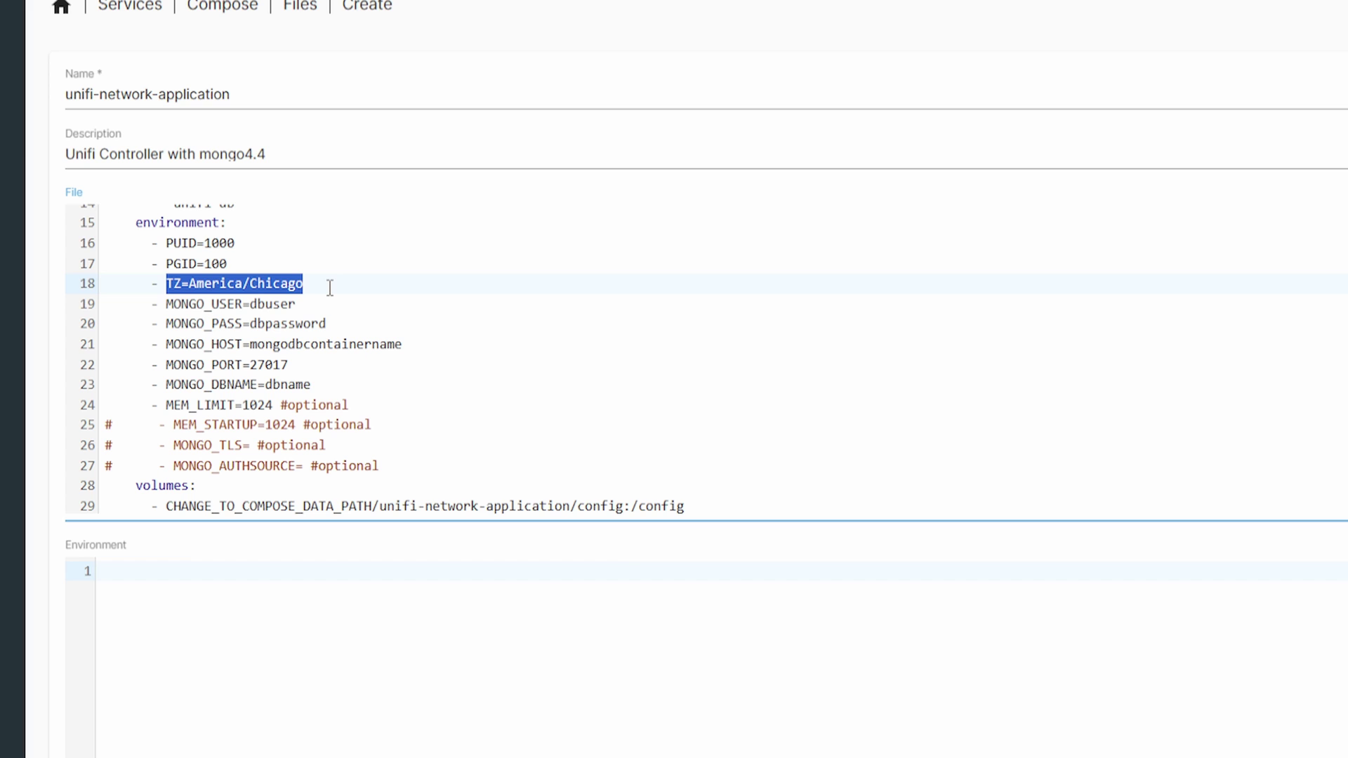
{"action": "left_click", "coordinate": [321, 285]}
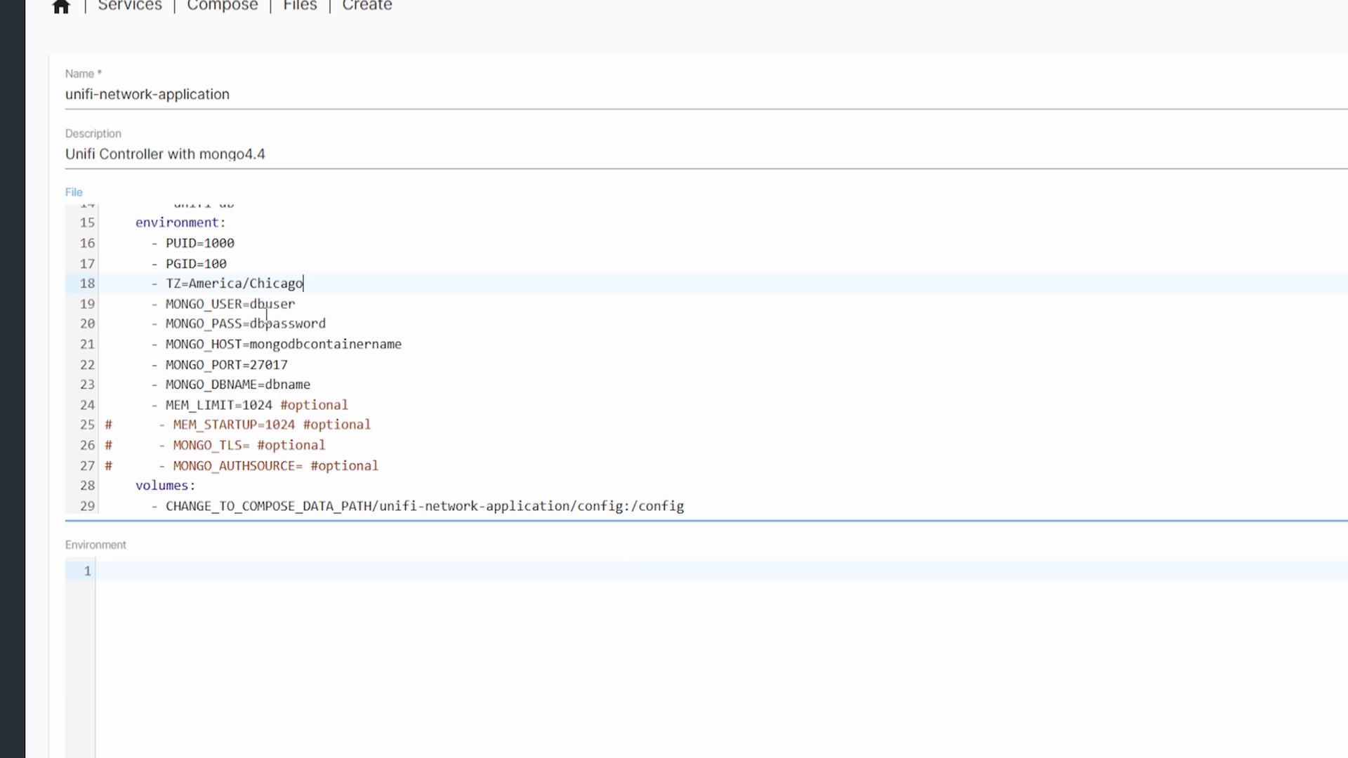
{"action": "left_click_drag", "start_coordinate": [250, 308], "coordinate": [302, 309]}
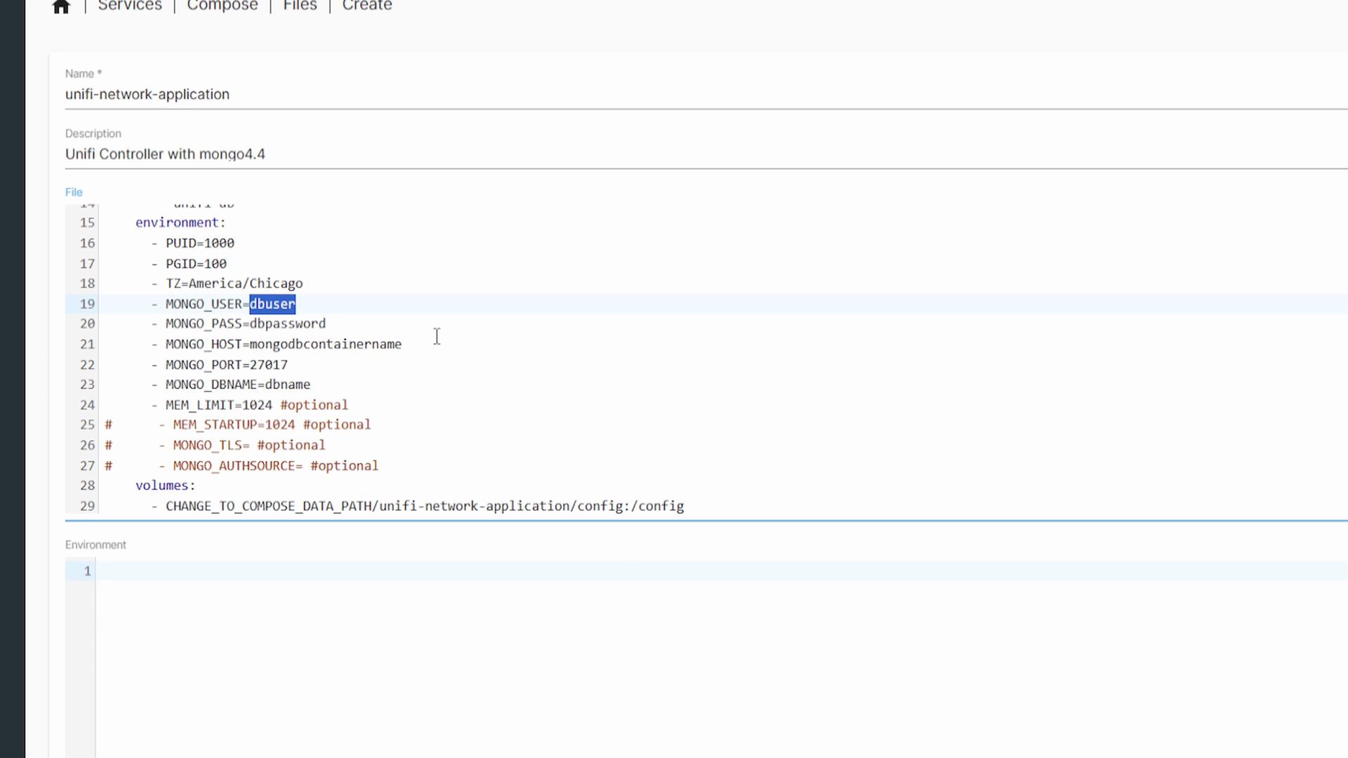
{"action": "type", "text": "unifi"}
{"action": "left_click_drag", "start_coordinate": [249, 324], "coordinate": [340, 323]}
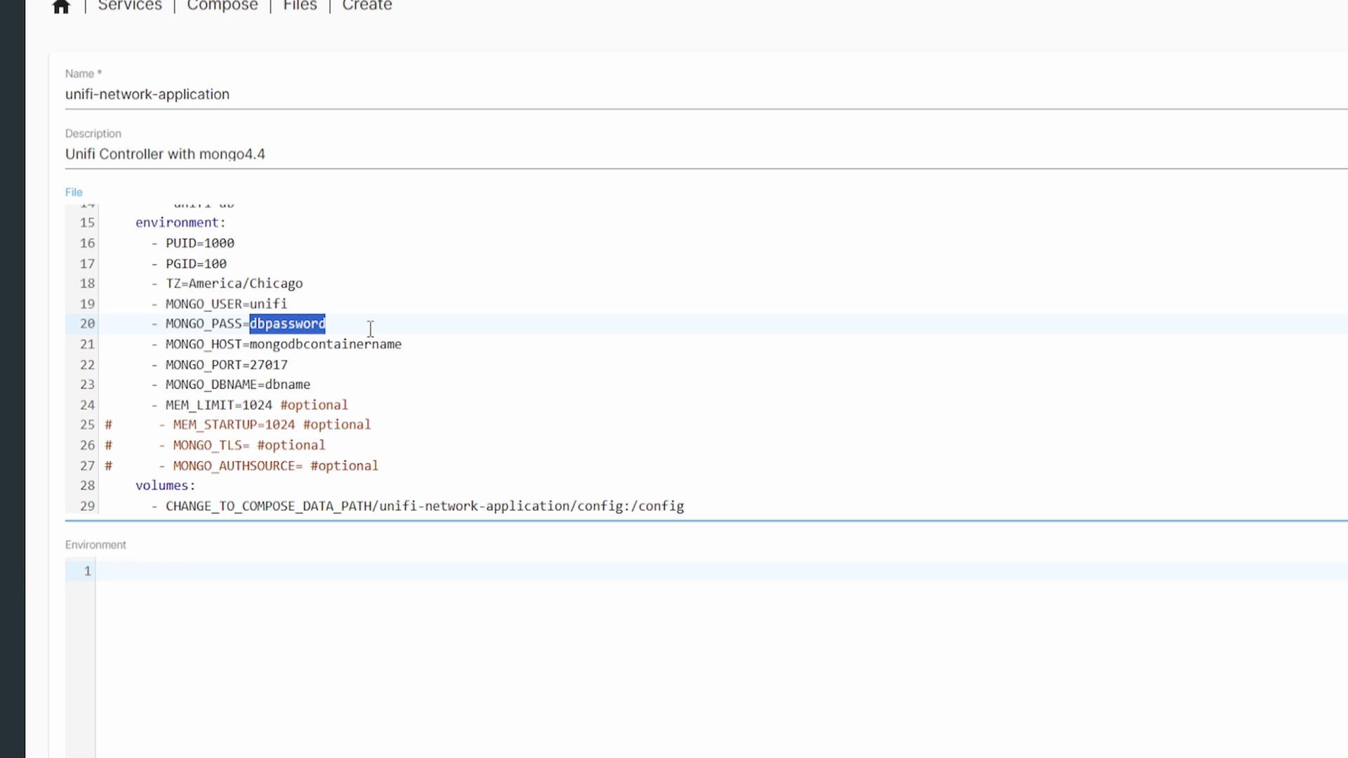
{"action": "type", "text": "password"}
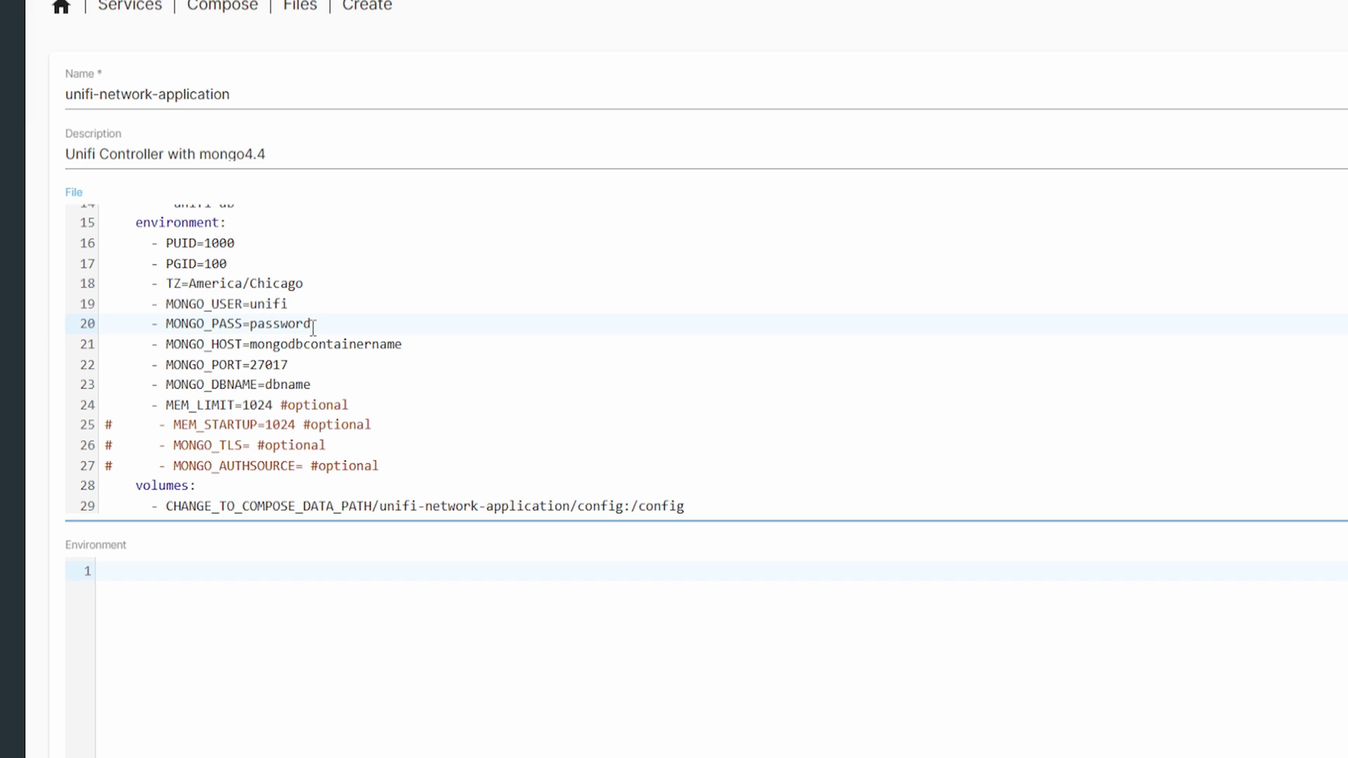
Step: Replace the MONGO_HOST value mongodbcontainername with unifi-db
{"action": "left_click_drag", "start_coordinate": [250, 344], "coordinate": [406, 346]}
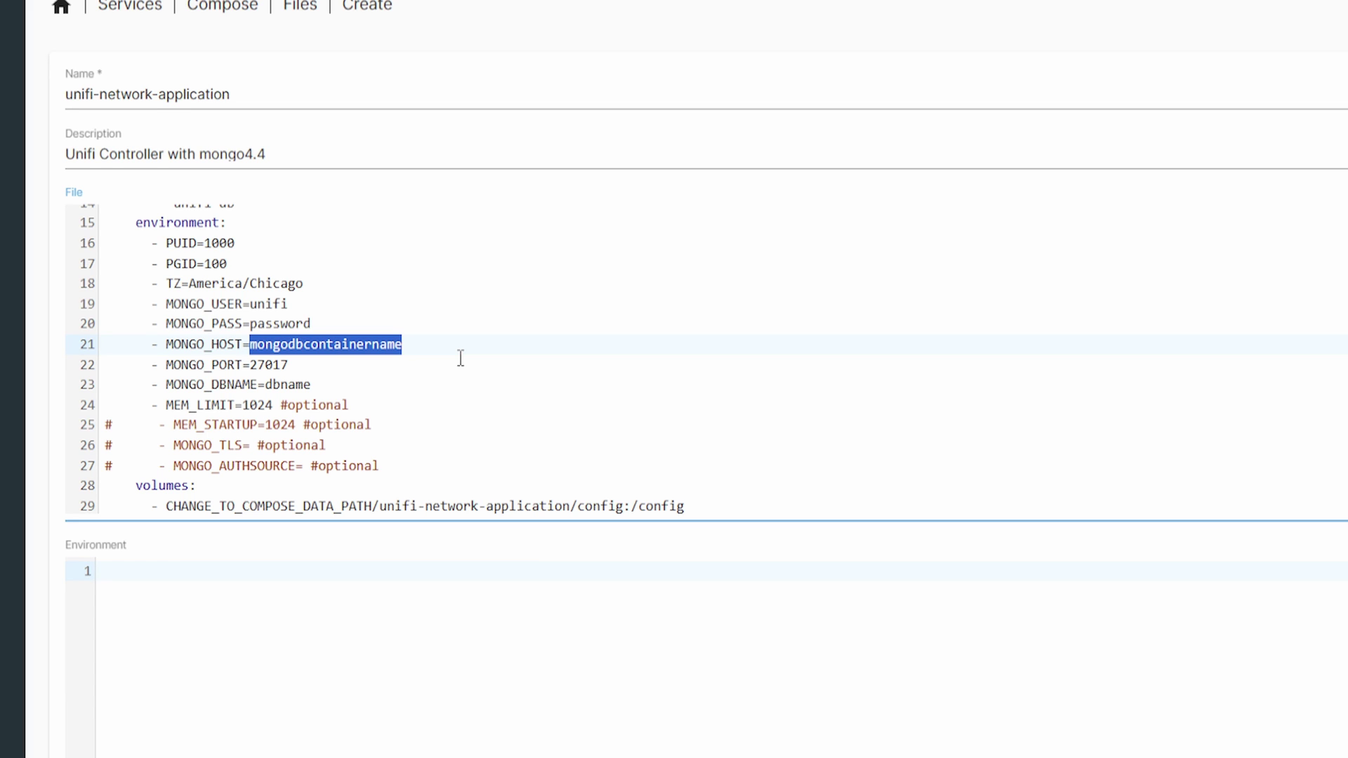
{"action": "scroll", "coordinate": [452, 357], "scroll_direction": "up", "scroll_amount": 1}
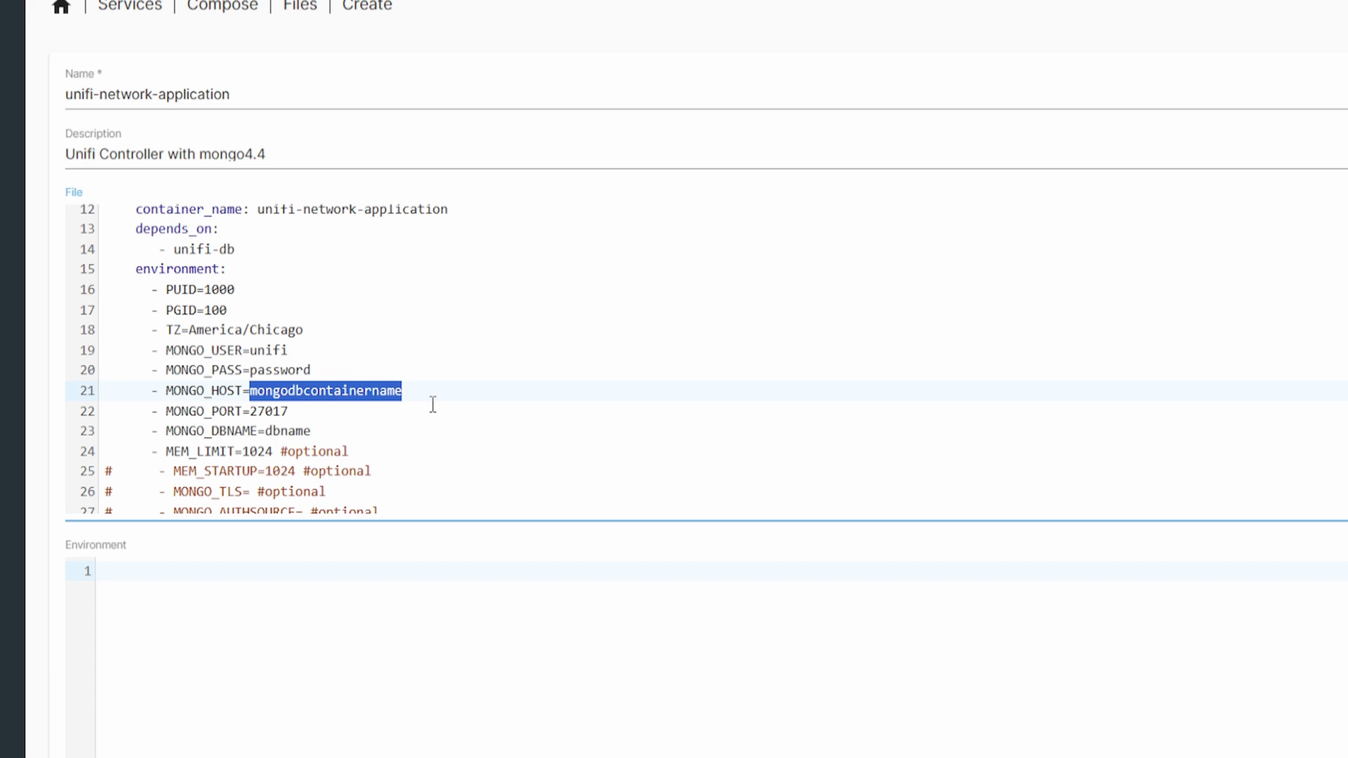
{"action": "type", "text": "unifi"}
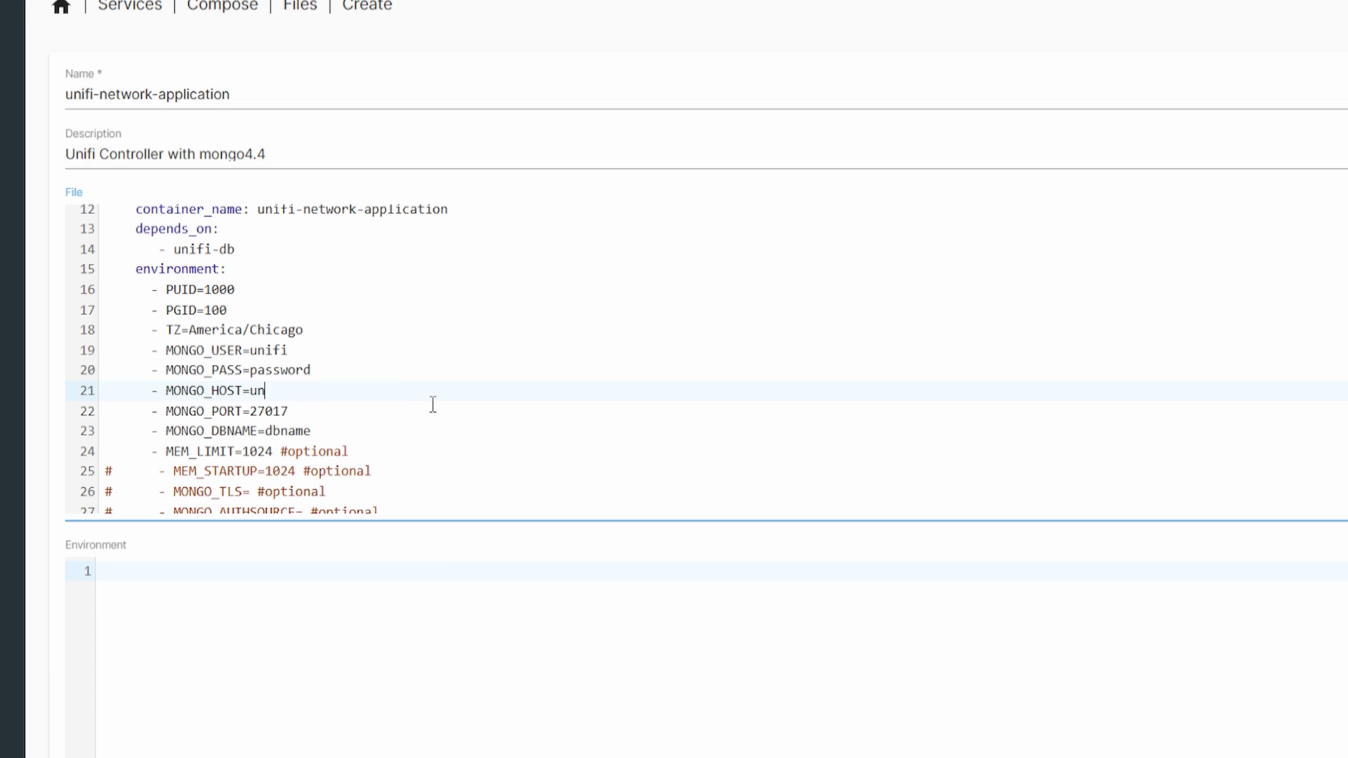
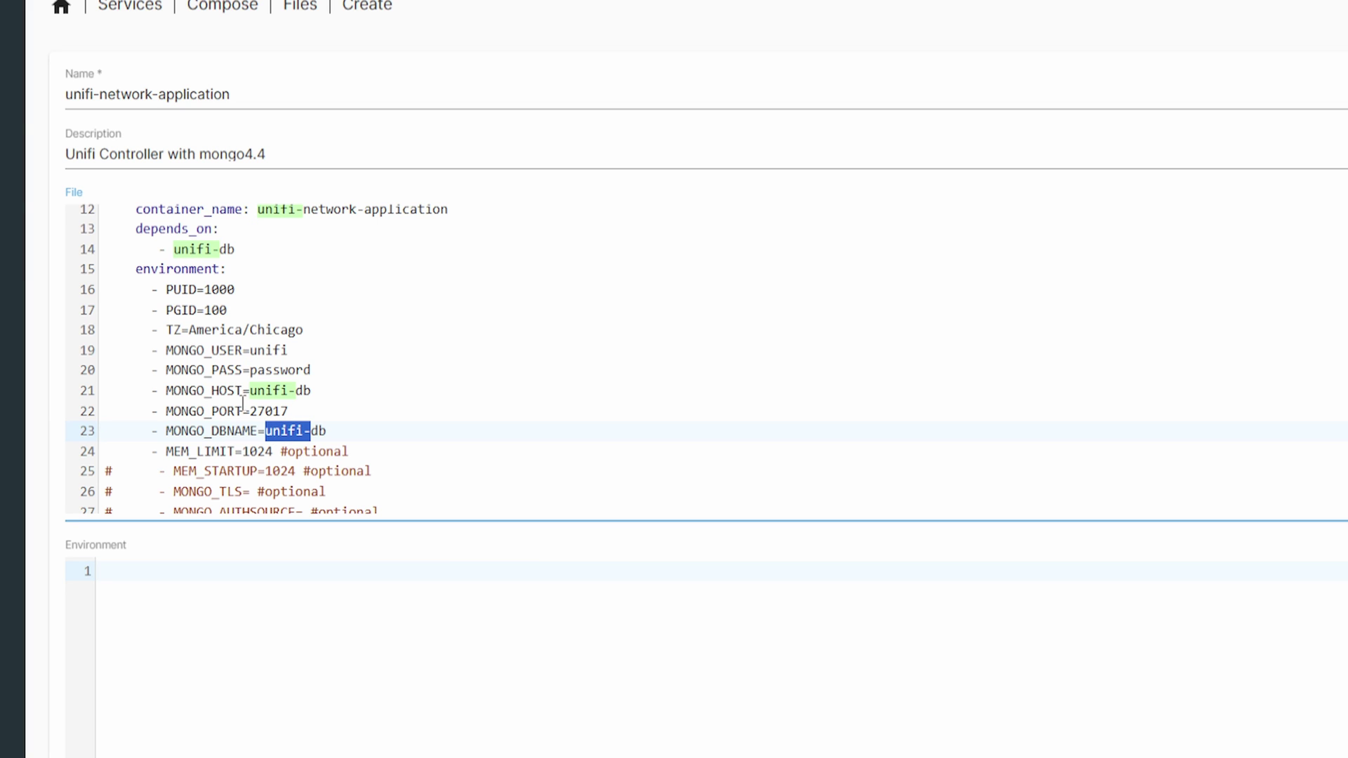
{"action": "scroll", "coordinate": [266, 421], "scroll_direction": "down", "scroll_amount": 3}
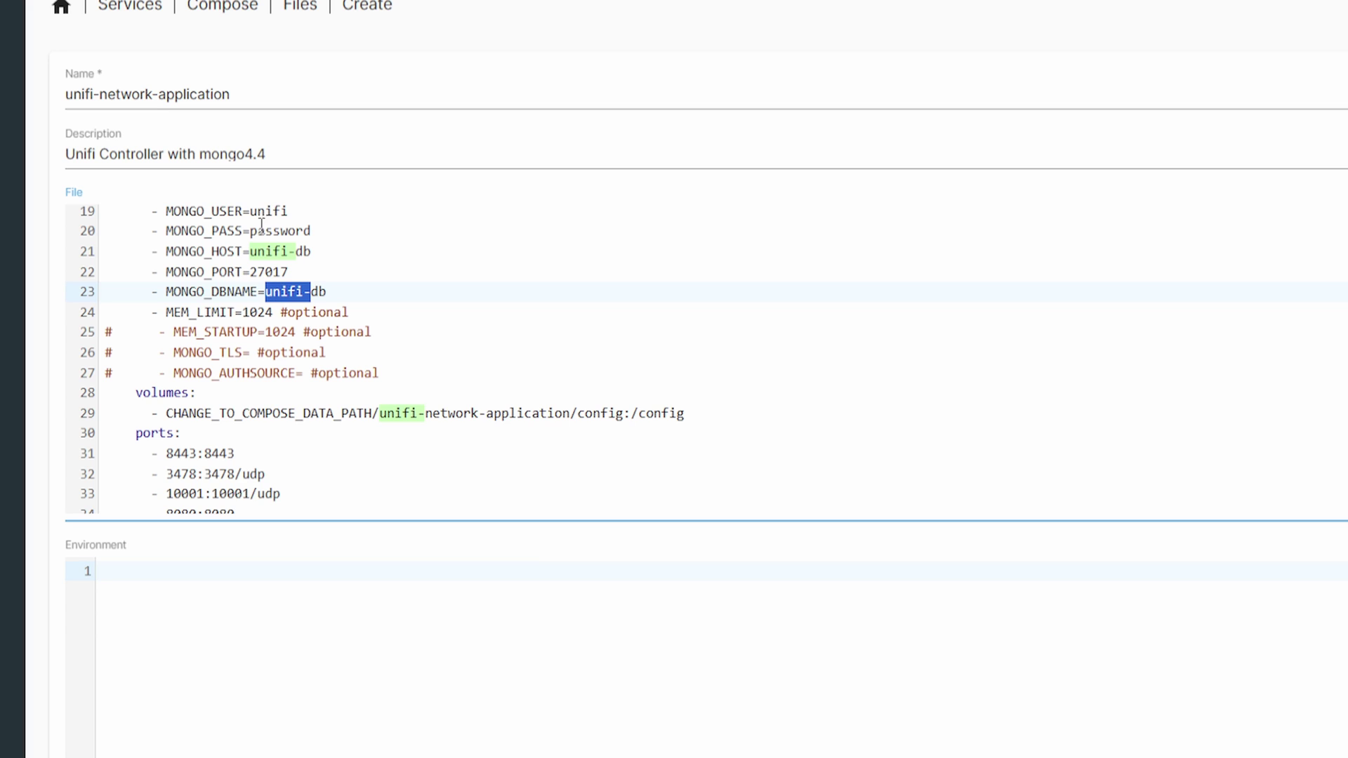
{"action": "scroll", "coordinate": [285, 300], "scroll_direction": "up", "scroll_amount": 1}
{"action": "scroll", "coordinate": [277, 301], "scroll_direction": "down", "scroll_amount": 2}
{"action": "scroll", "coordinate": [275, 301], "scroll_direction": "down", "scroll_amount": 5}
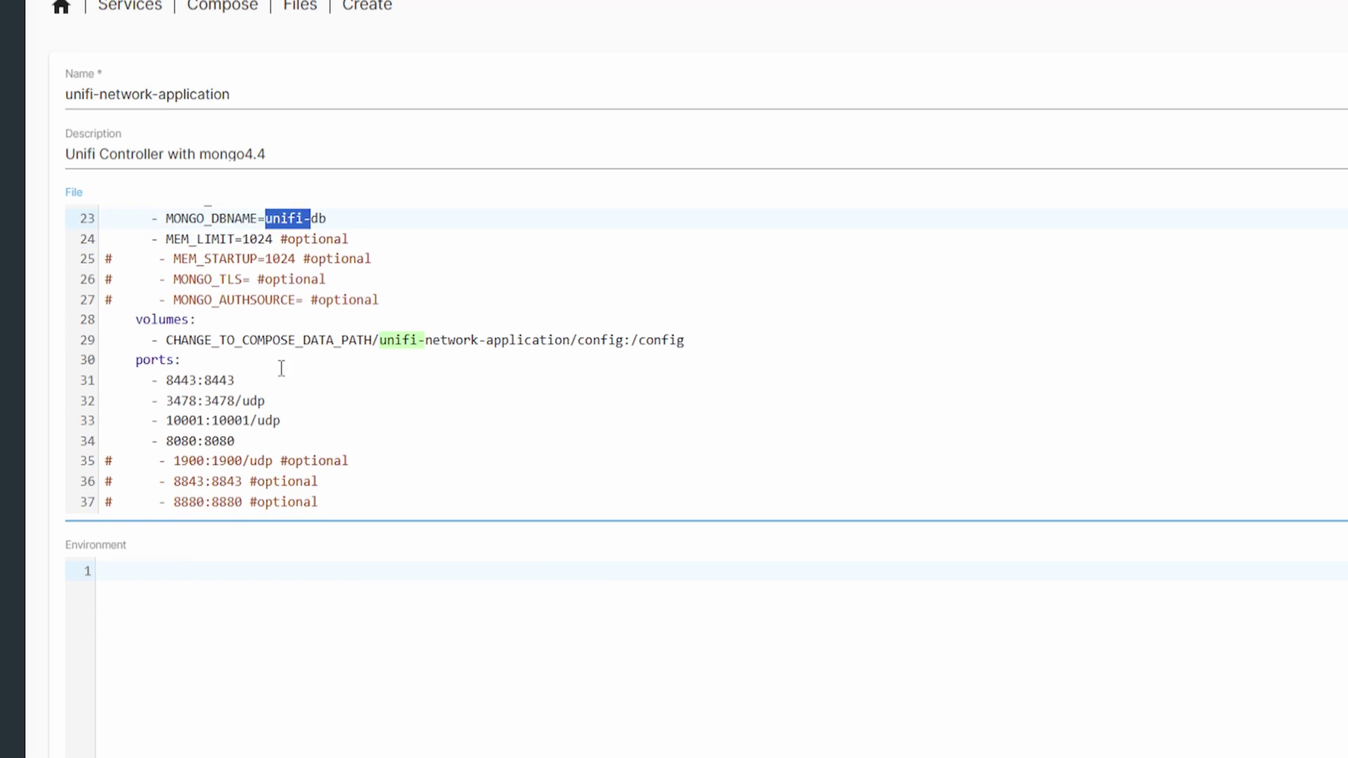
{"action": "scroll", "coordinate": [292, 496], "scroll_direction": "up", "scroll_amount": 3}
{"action": "scroll", "coordinate": [306, 483], "scroll_direction": "up", "scroll_amount": 3}
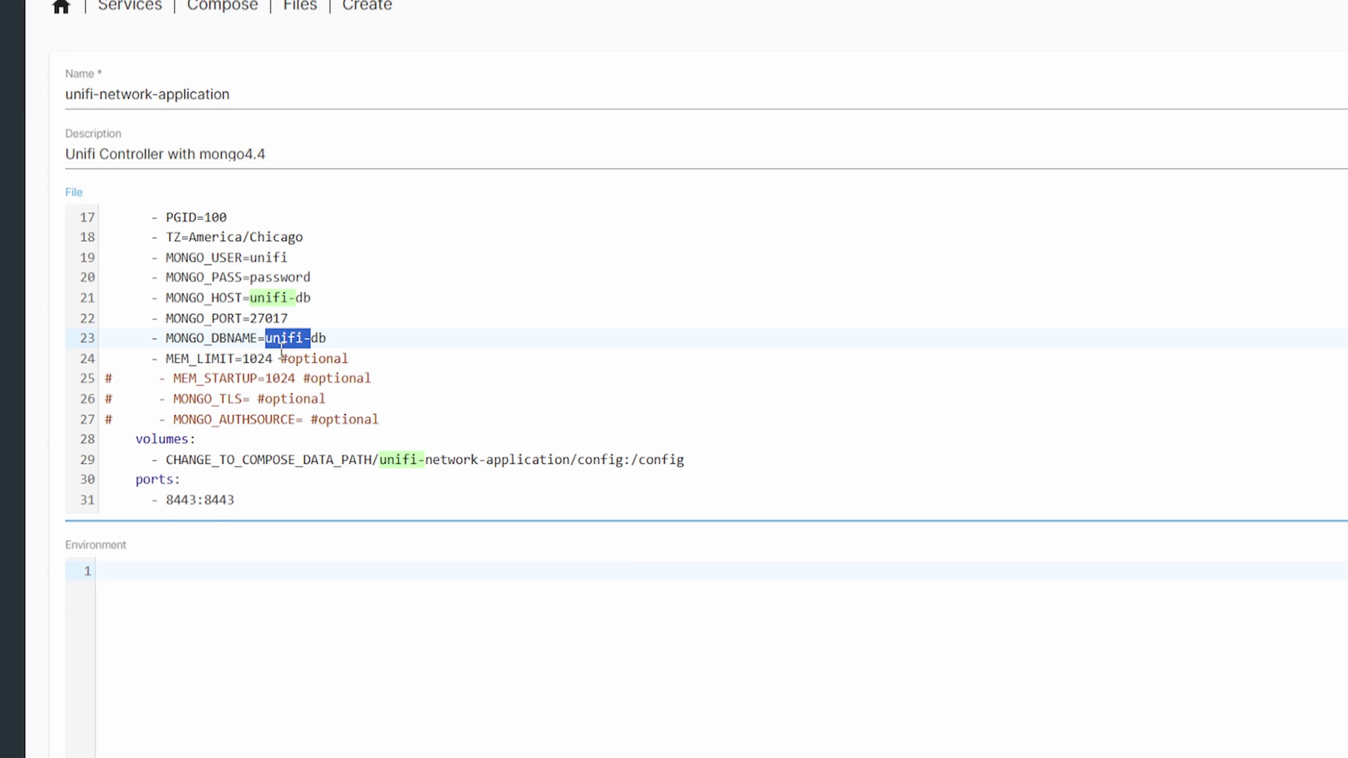
{"action": "scroll", "coordinate": [282, 351], "scroll_direction": "down", "scroll_amount": 1}
{"action": "scroll", "coordinate": [218, 346], "scroll_direction": "down", "scroll_amount": 2}
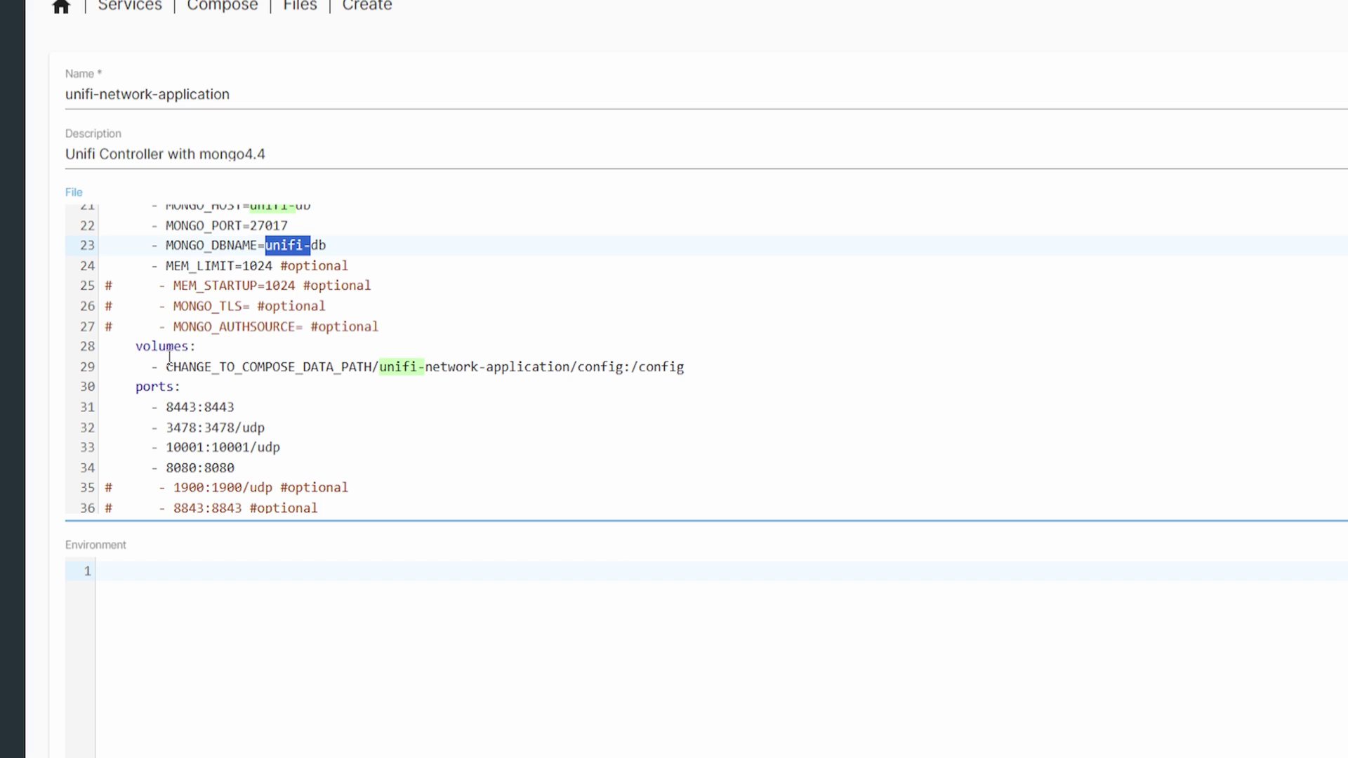
{"action": "left_click_drag", "start_coordinate": [167, 368], "coordinate": [624, 372]}
{"action": "left_click", "coordinate": [391, 372]}
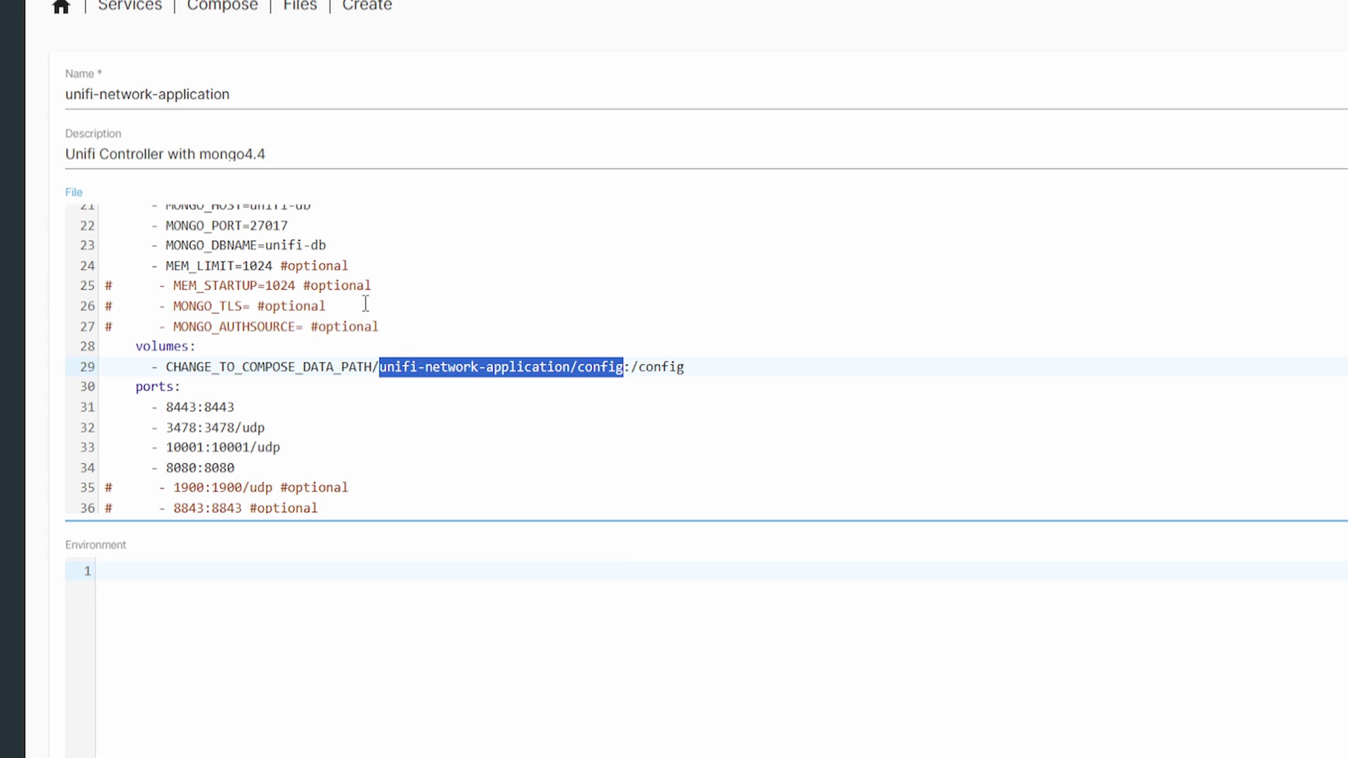
{"action": "left_click", "coordinate": [555, 370]}
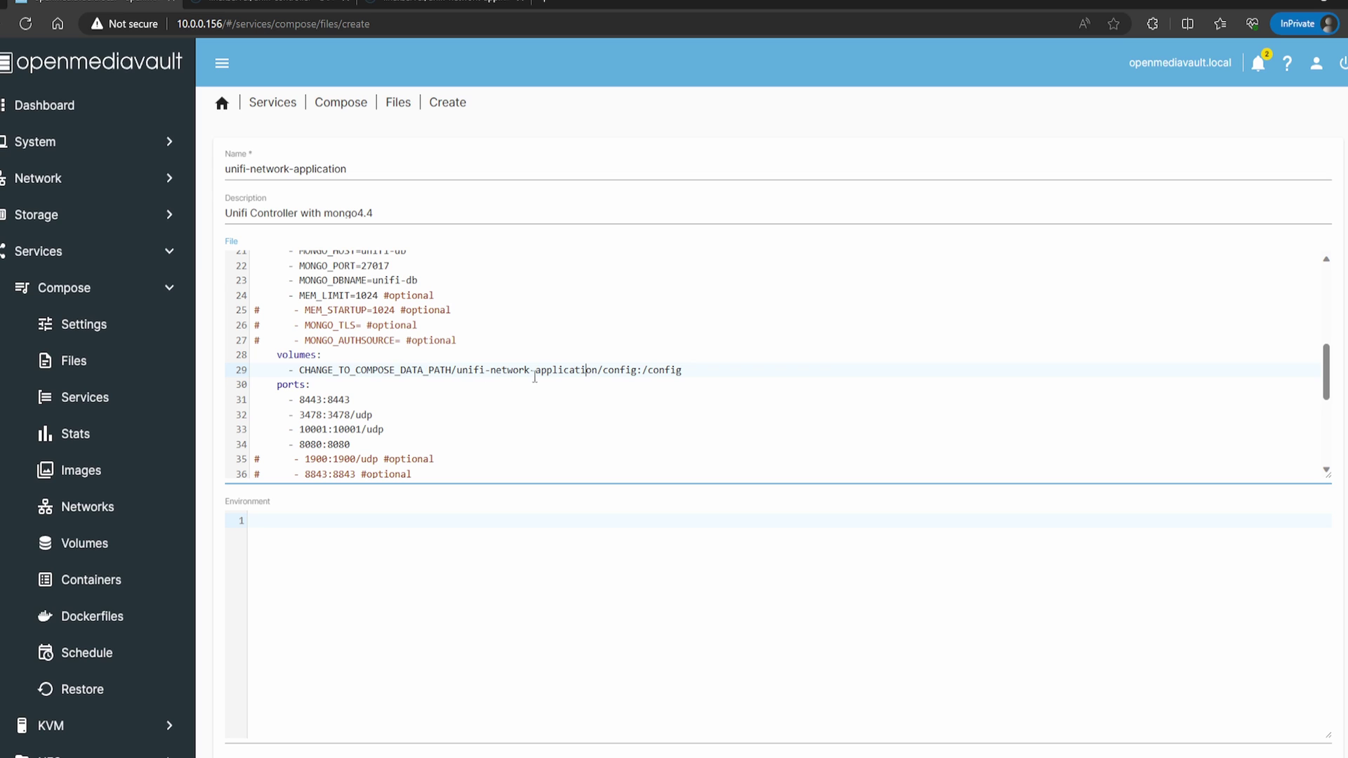
Step: Save the new unifi-network-application compose file
{"action": "scroll", "coordinate": [1239, 619], "scroll_direction": "down", "scroll_amount": 1}
{"action": "left_click", "coordinate": [1307, 722]}
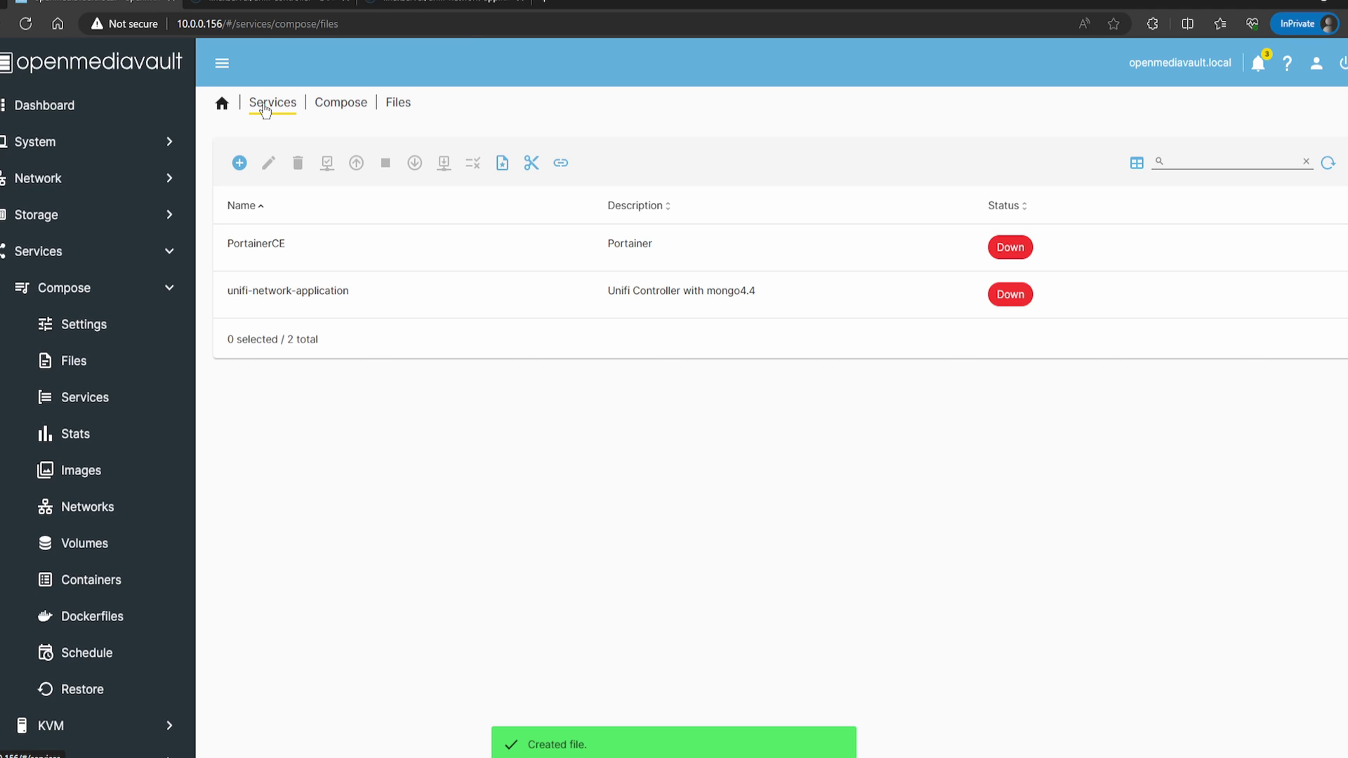
{"action": "left_click", "coordinate": [341, 103]}
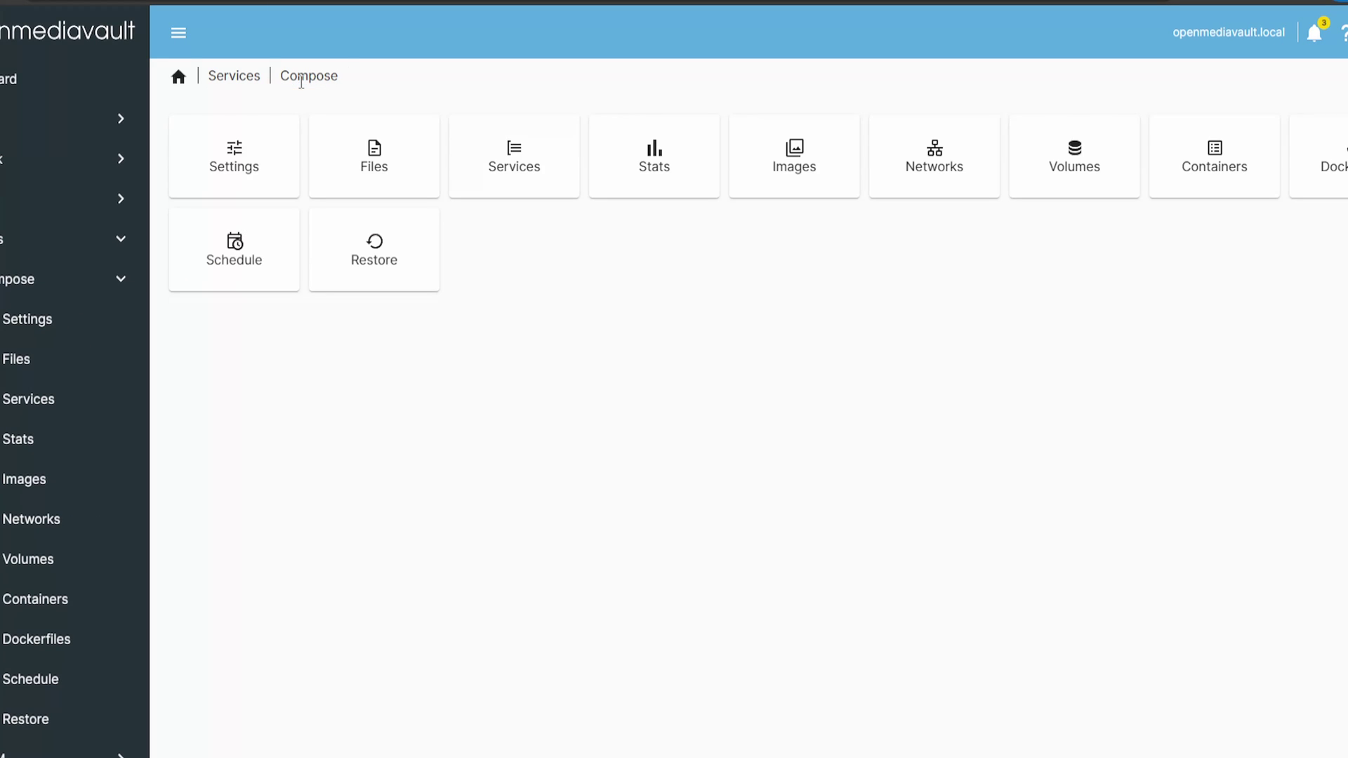
Step: Set appdata as the Compose Data shared folder, then go to the Storage section
{"action": "left_click", "coordinate": [238, 186]}
{"action": "scroll", "coordinate": [232, 265], "scroll_direction": "down", "scroll_amount": 3}
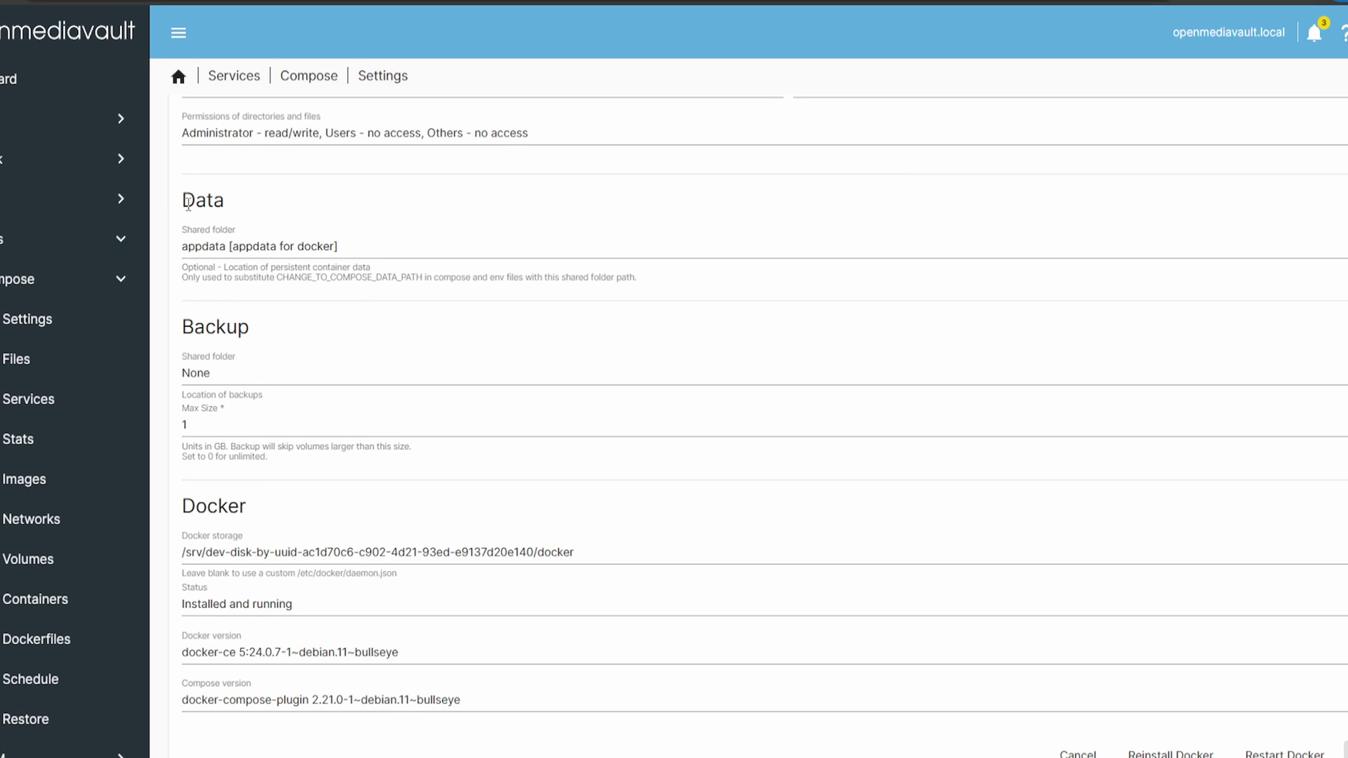
{"action": "double_click", "coordinate": [188, 204]}
{"action": "left_click", "coordinate": [211, 301]}
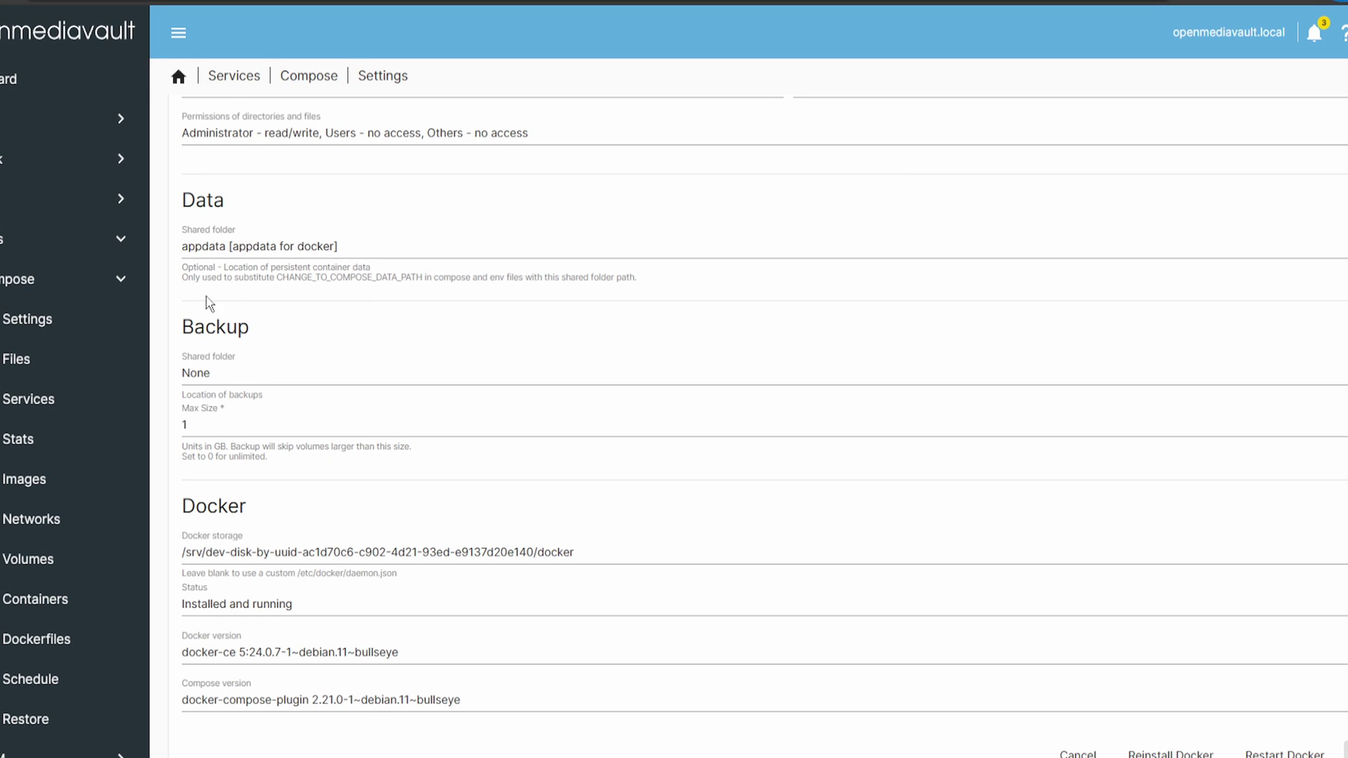
{"action": "left_click", "coordinate": [243, 254]}
{"action": "left_click", "coordinate": [266, 249]}
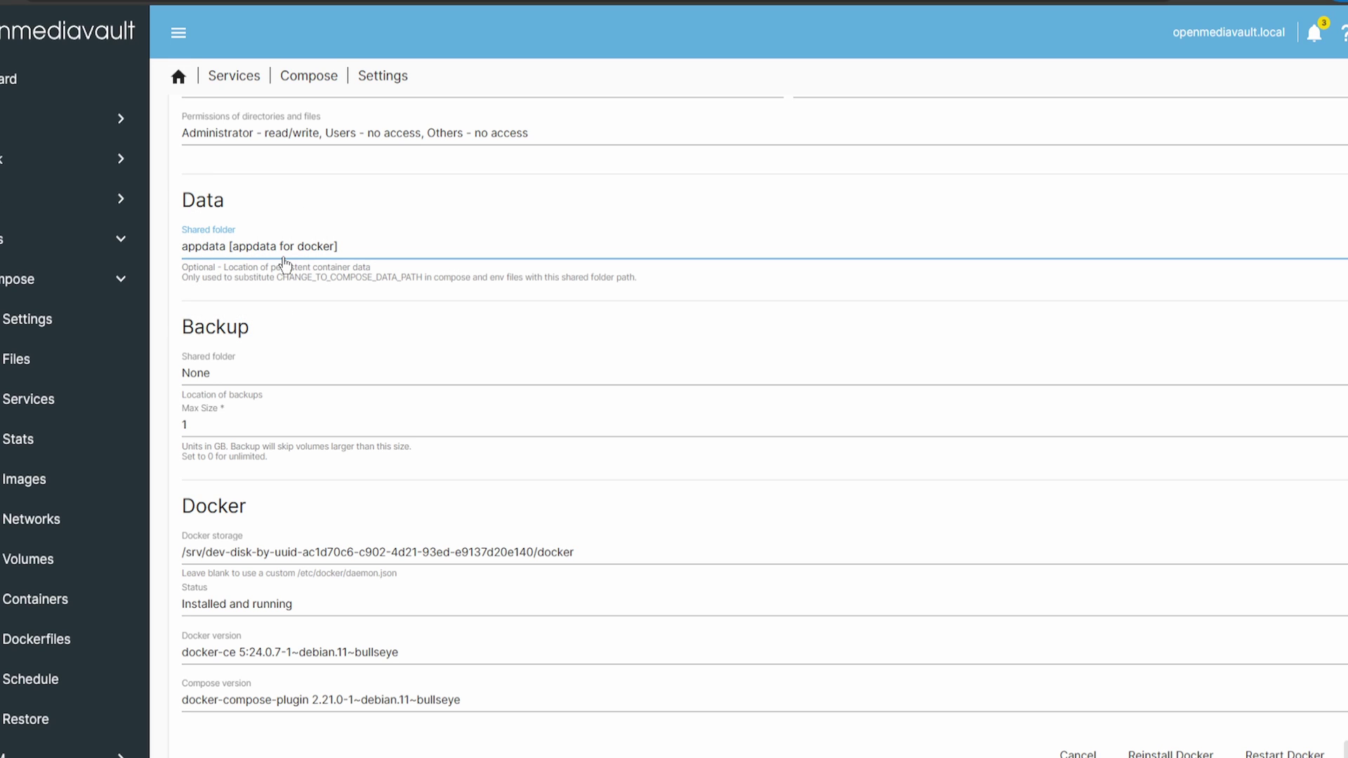
{"action": "left_click_drag", "start_coordinate": [276, 279], "coordinate": [423, 281]}
{"action": "left_click", "coordinate": [448, 284]}
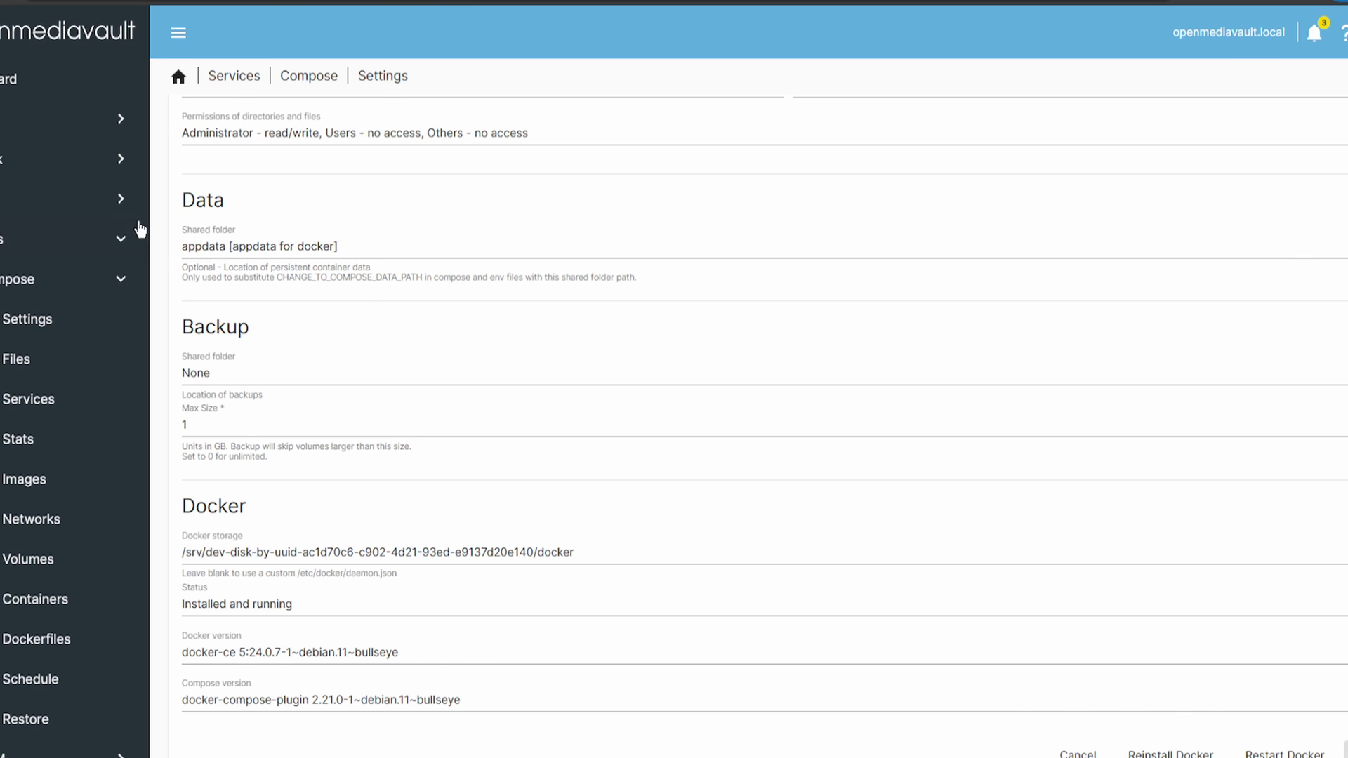
{"action": "left_click", "coordinate": [87, 199]}
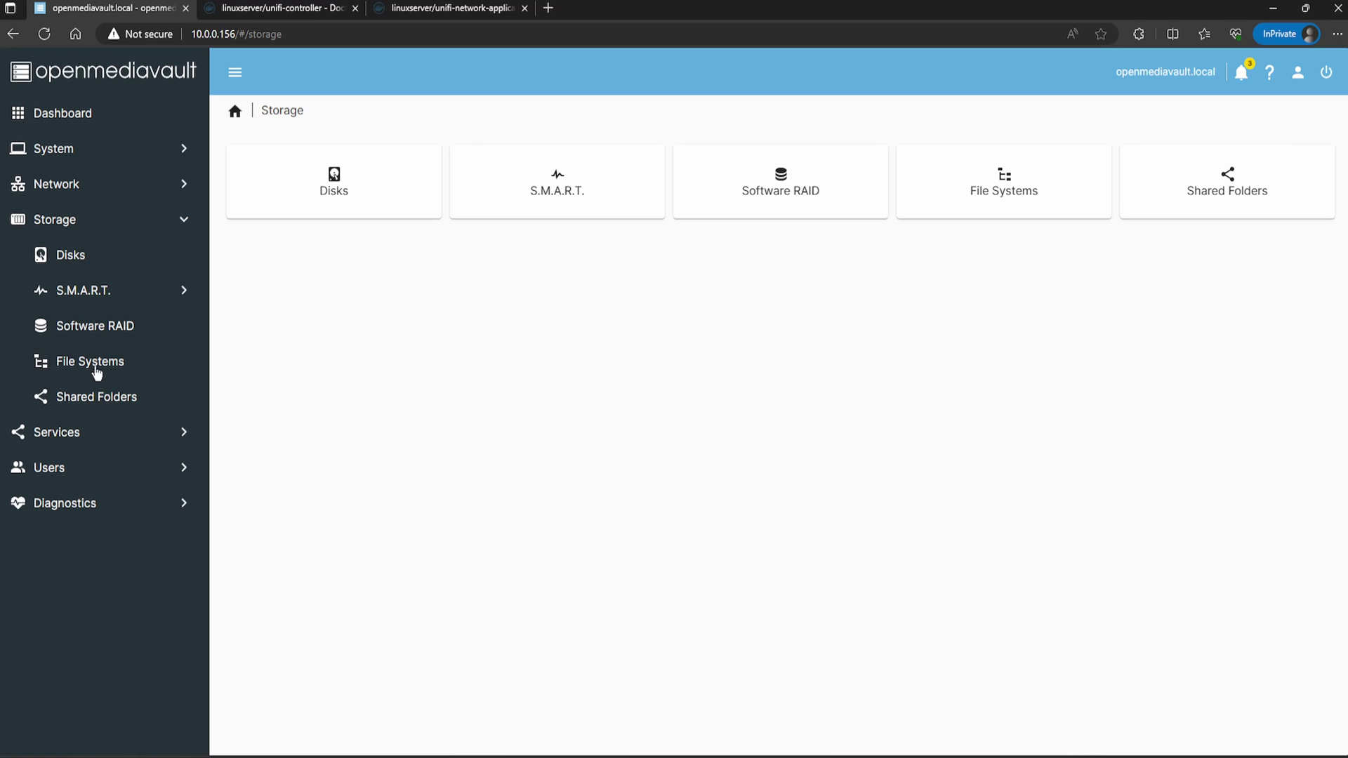
Step: Check the shared folders, then select unifi-network-application under Compose > Files
{"action": "left_click", "coordinate": [95, 395]}
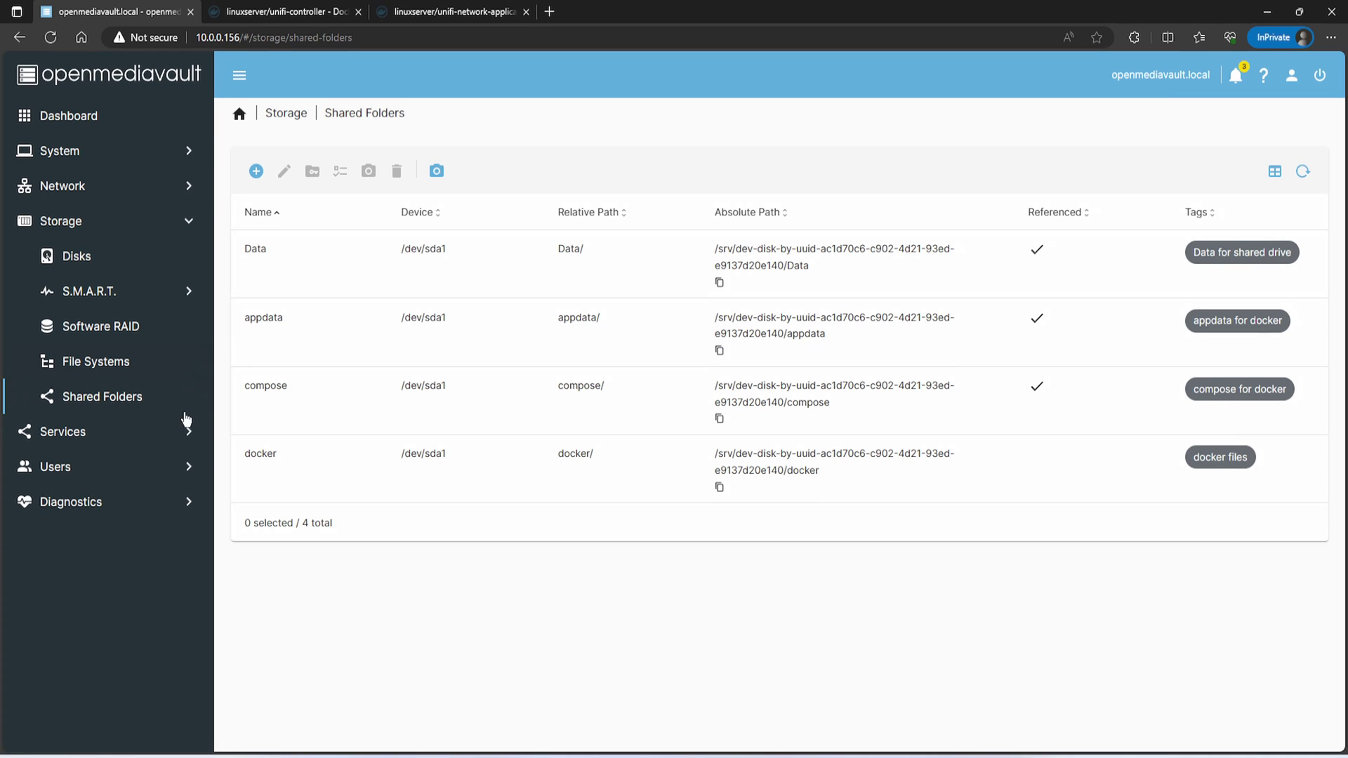
{"action": "left_click", "coordinate": [133, 433]}
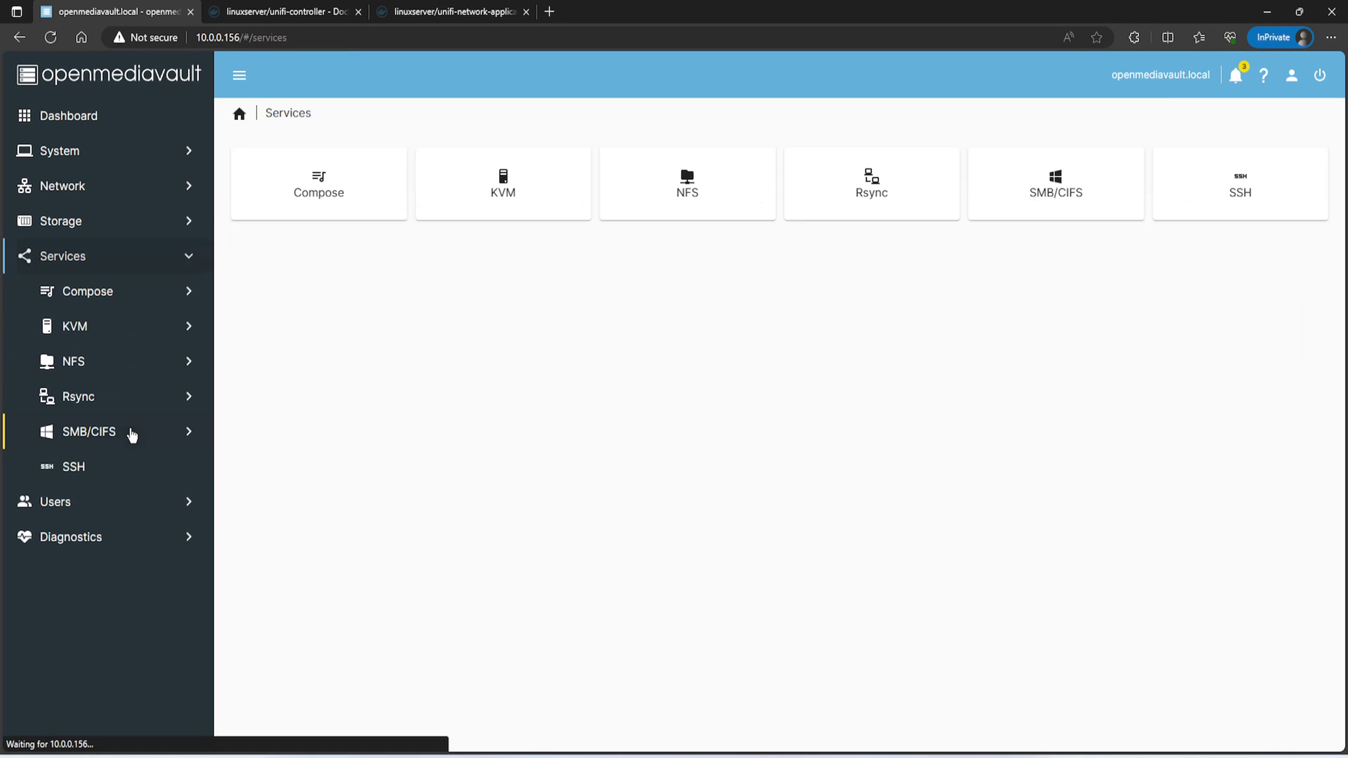
{"action": "left_click", "coordinate": [339, 210]}
{"action": "left_click", "coordinate": [379, 204]}
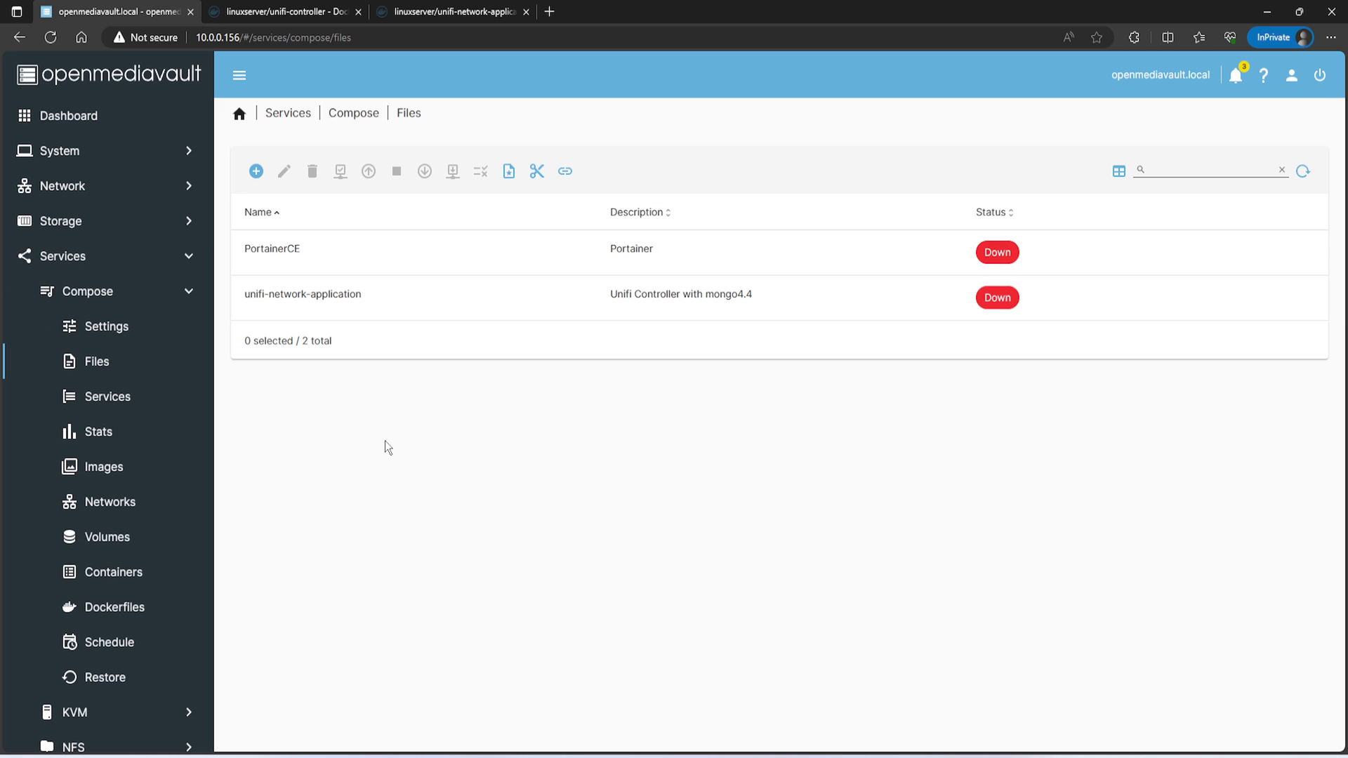
{"action": "left_click", "coordinate": [307, 294]}
{"action": "left_click", "coordinate": [284, 171]}
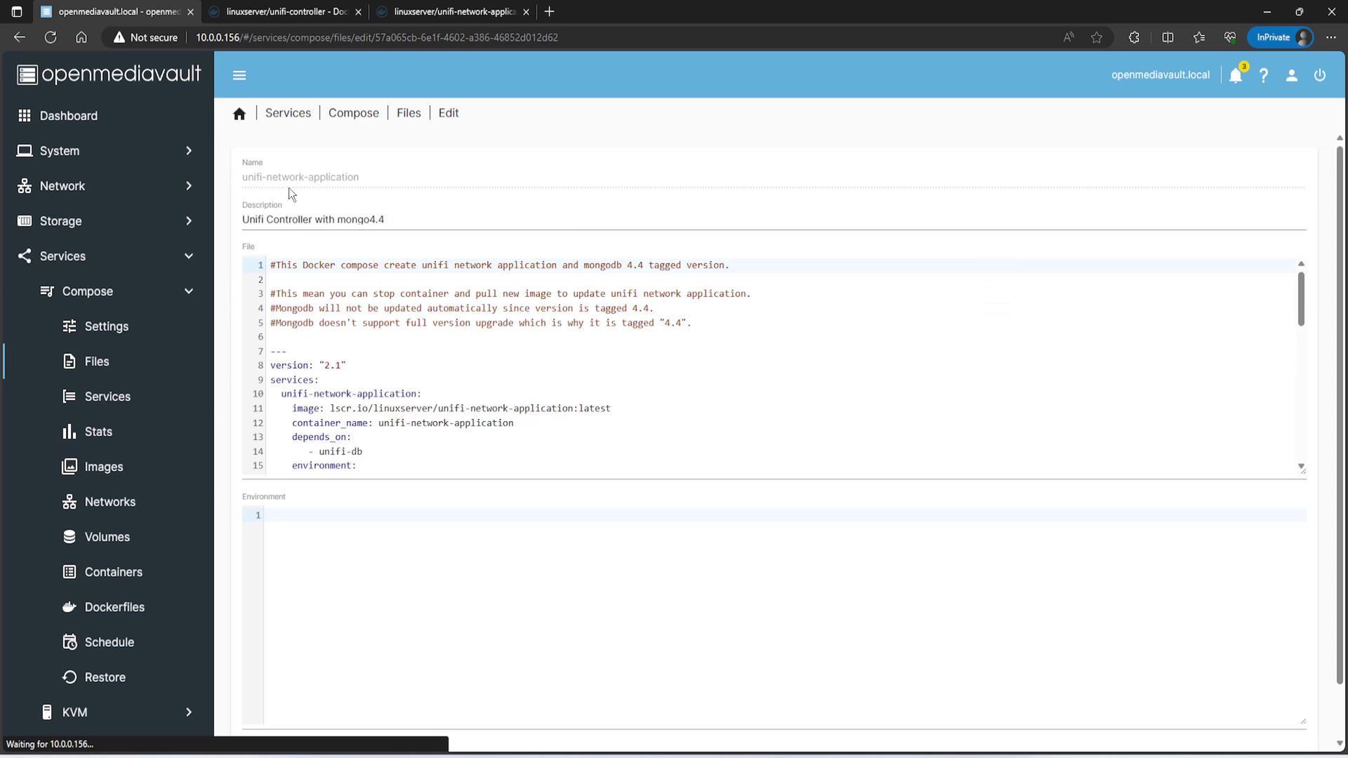
{"action": "scroll", "coordinate": [261, 461], "scroll_direction": "down", "scroll_amount": 6}
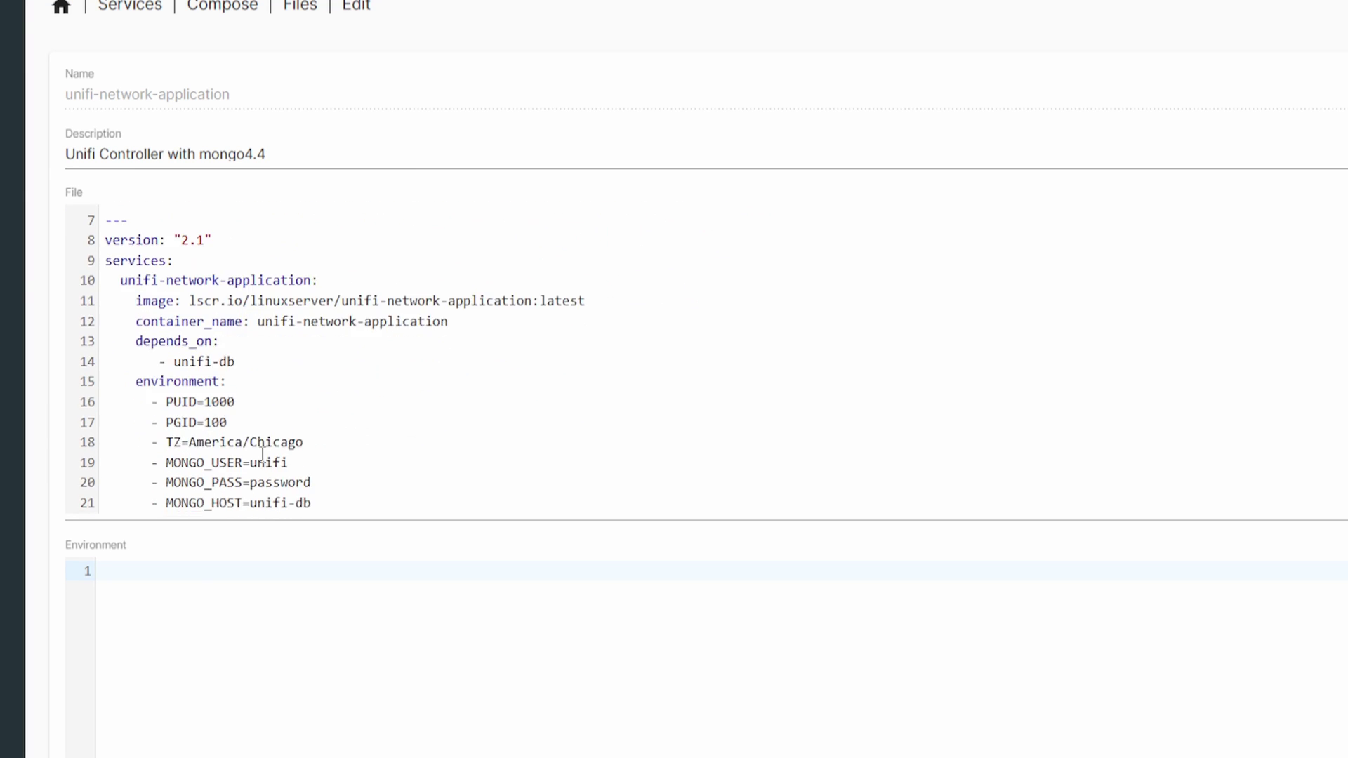
{"action": "scroll", "coordinate": [263, 455], "scroll_direction": "down", "scroll_amount": 1}
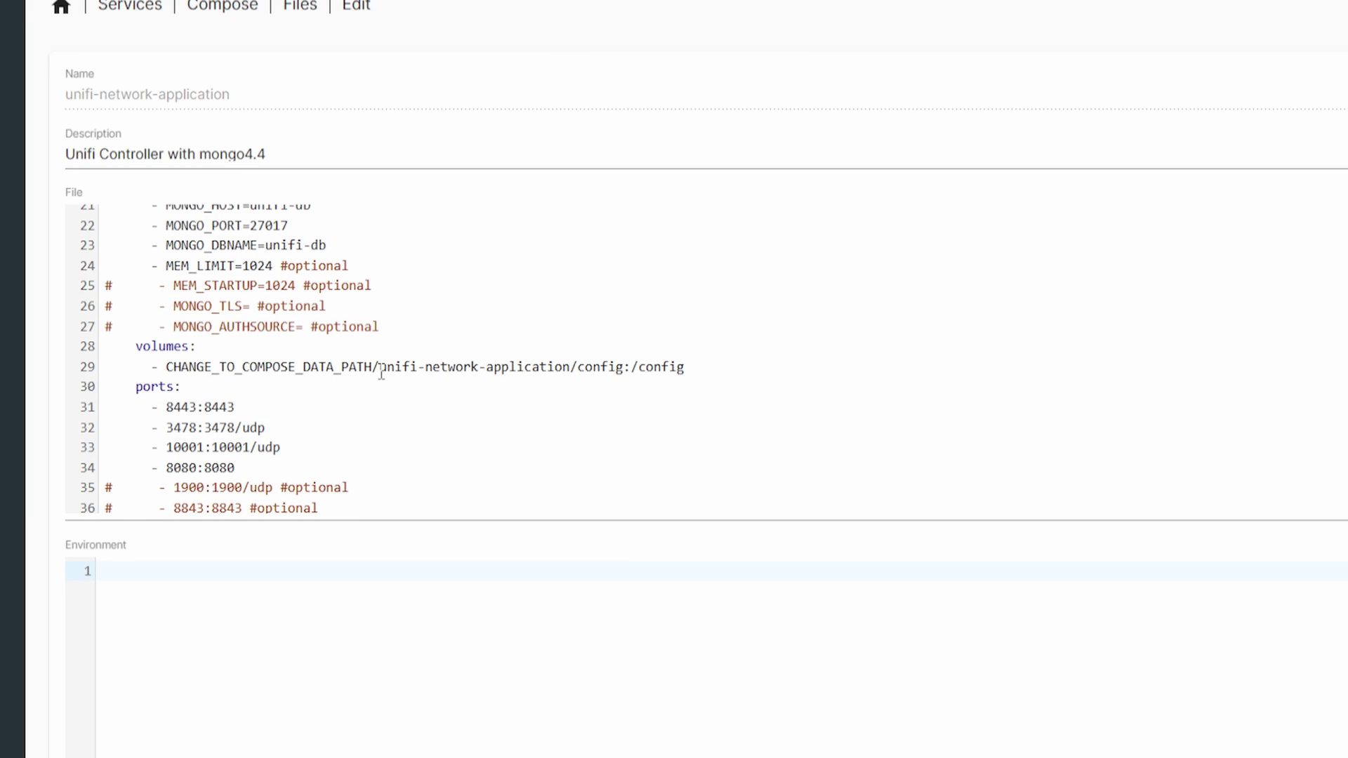
{"action": "left_click_drag", "start_coordinate": [378, 370], "coordinate": [624, 372]}
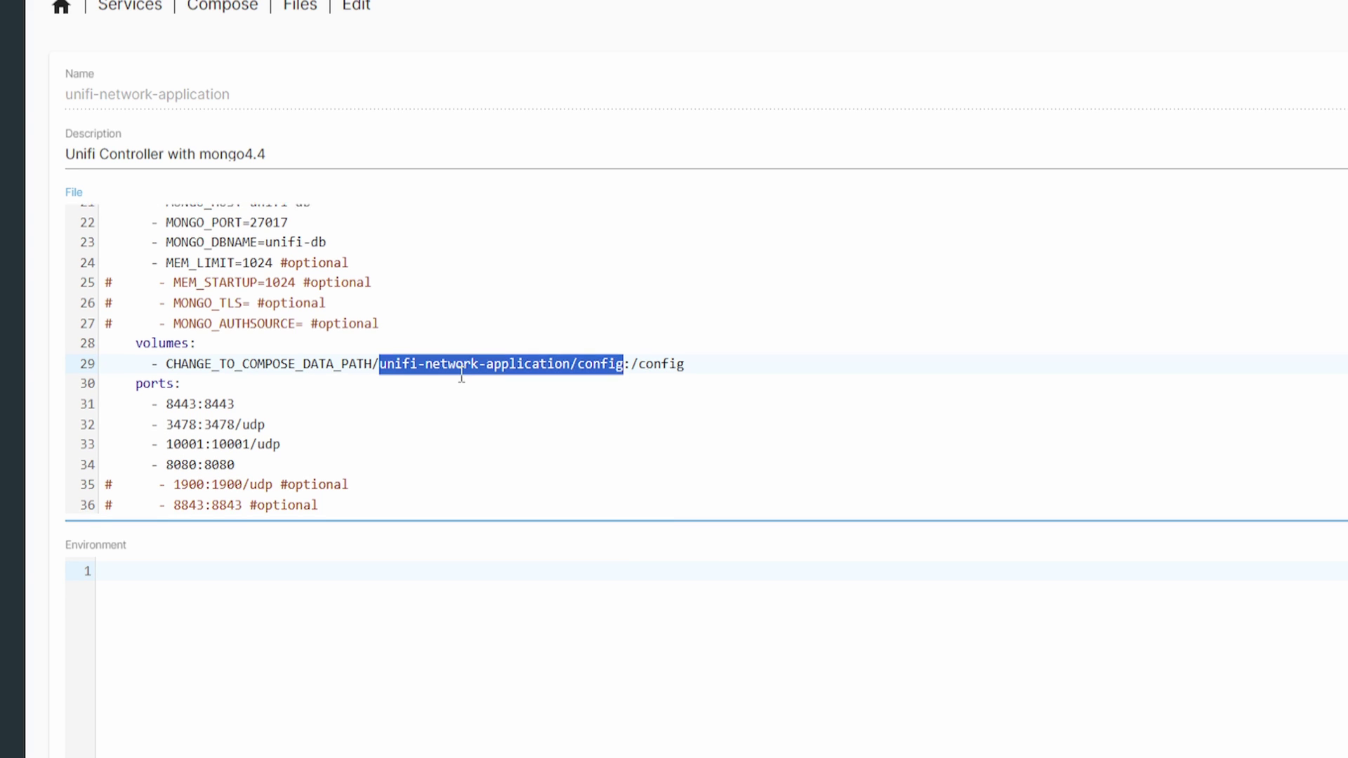
{"action": "scroll", "coordinate": [462, 377], "scroll_direction": "down", "scroll_amount": 2}
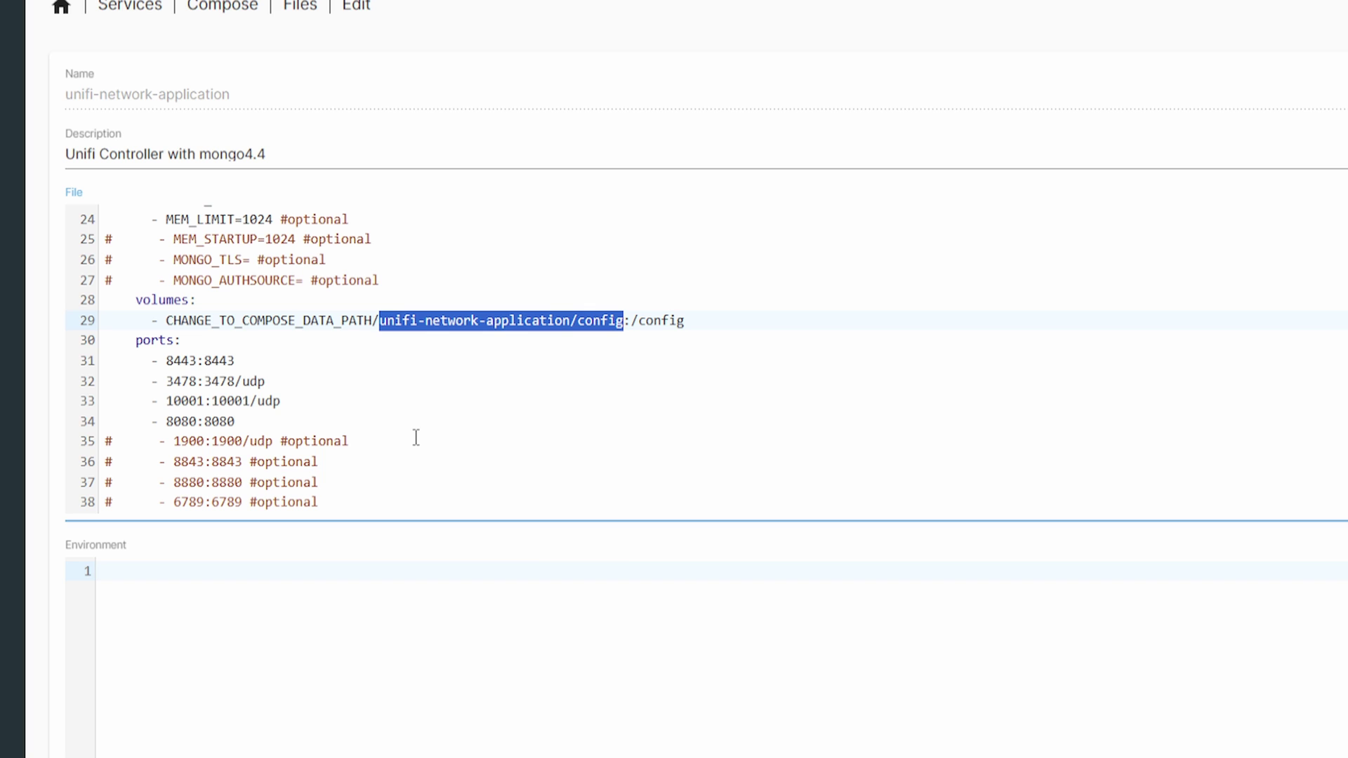
{"action": "scroll", "coordinate": [415, 437], "scroll_direction": "up", "scroll_amount": 5}
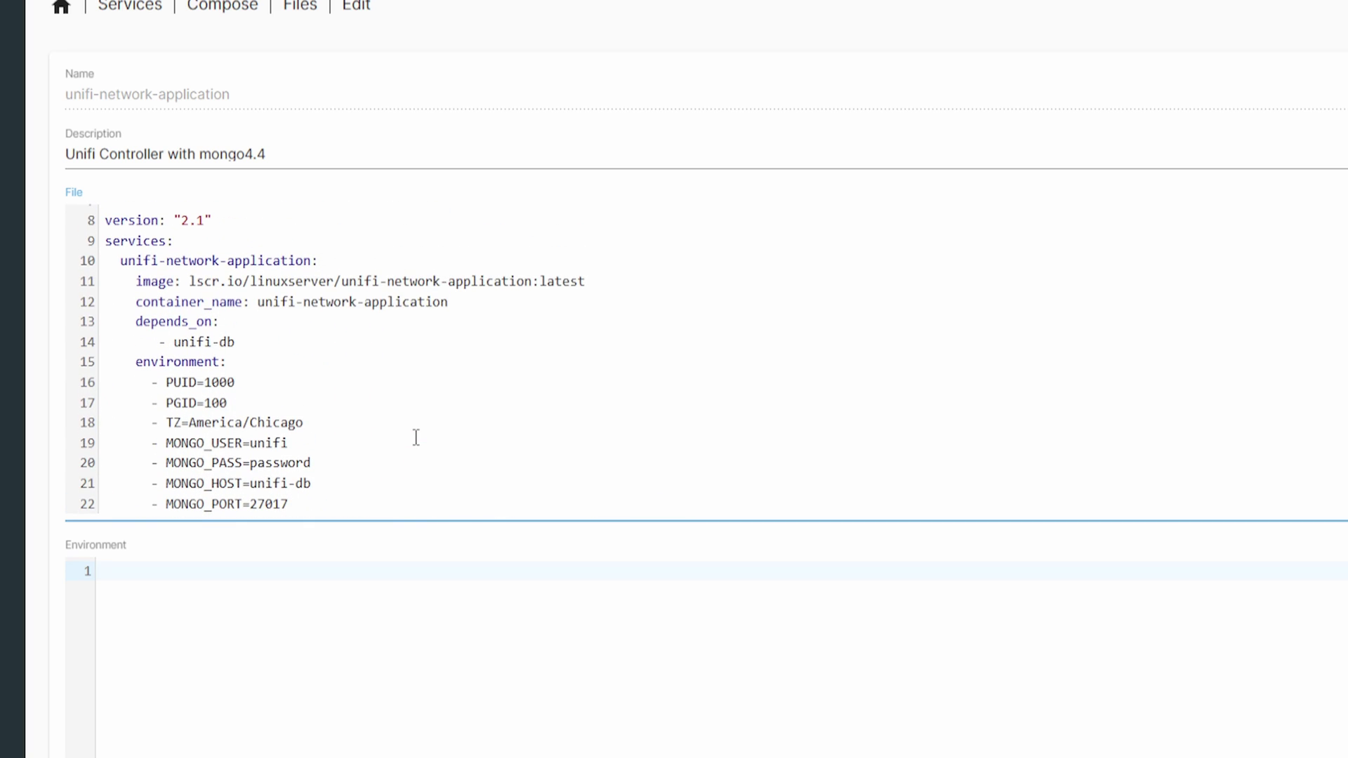
{"action": "scroll", "coordinate": [244, 359], "scroll_direction": "down", "scroll_amount": 6}
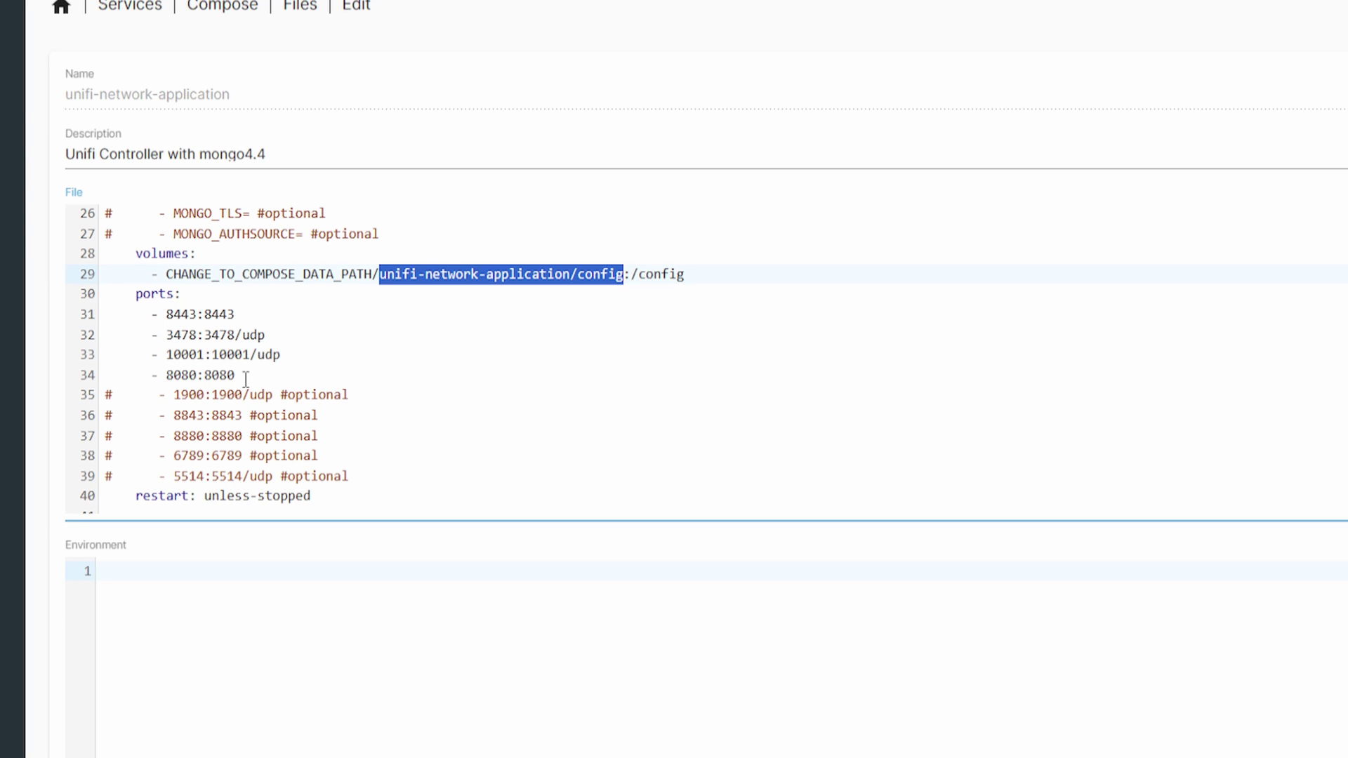
{"action": "left_click_drag", "start_coordinate": [234, 375], "coordinate": [167, 315]}
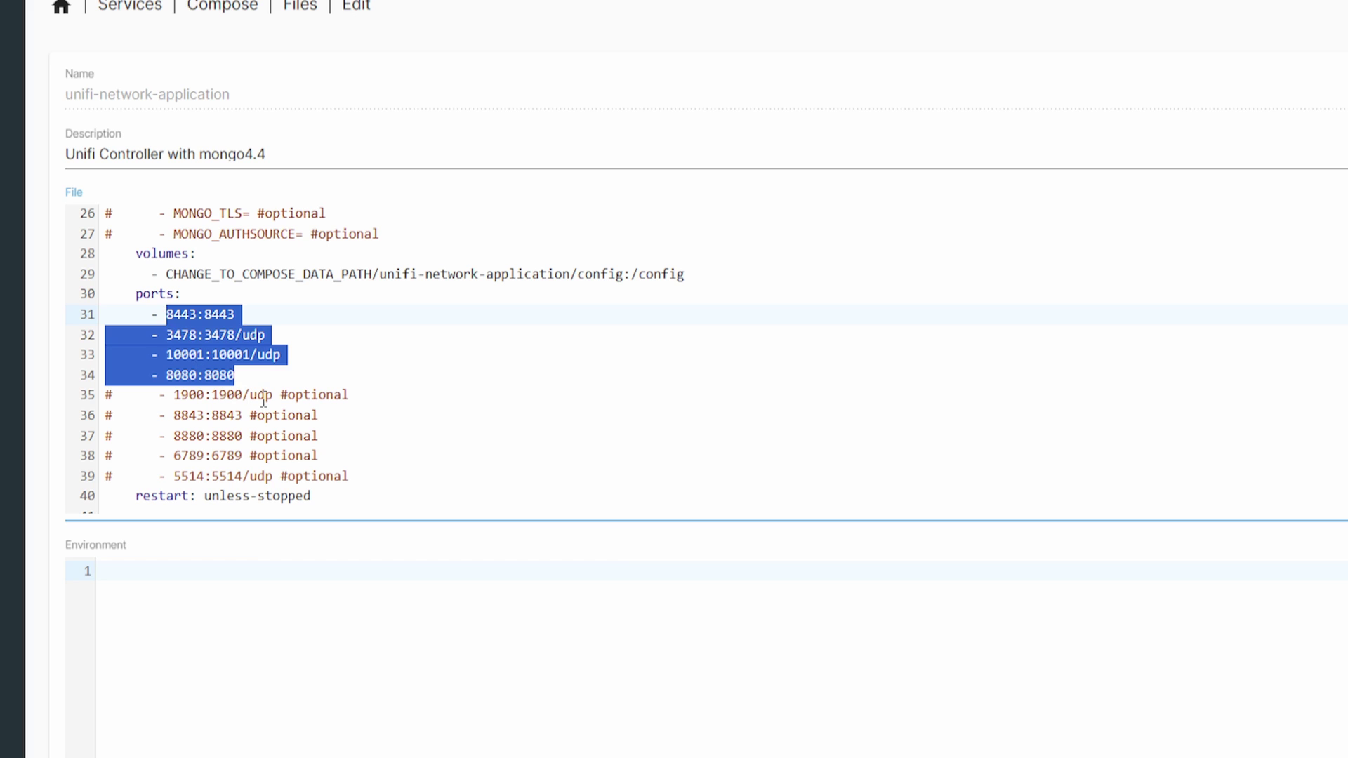
{"action": "key", "text": "Right"}
{"action": "scroll", "coordinate": [313, 398], "scroll_direction": "down", "scroll_amount": 1}
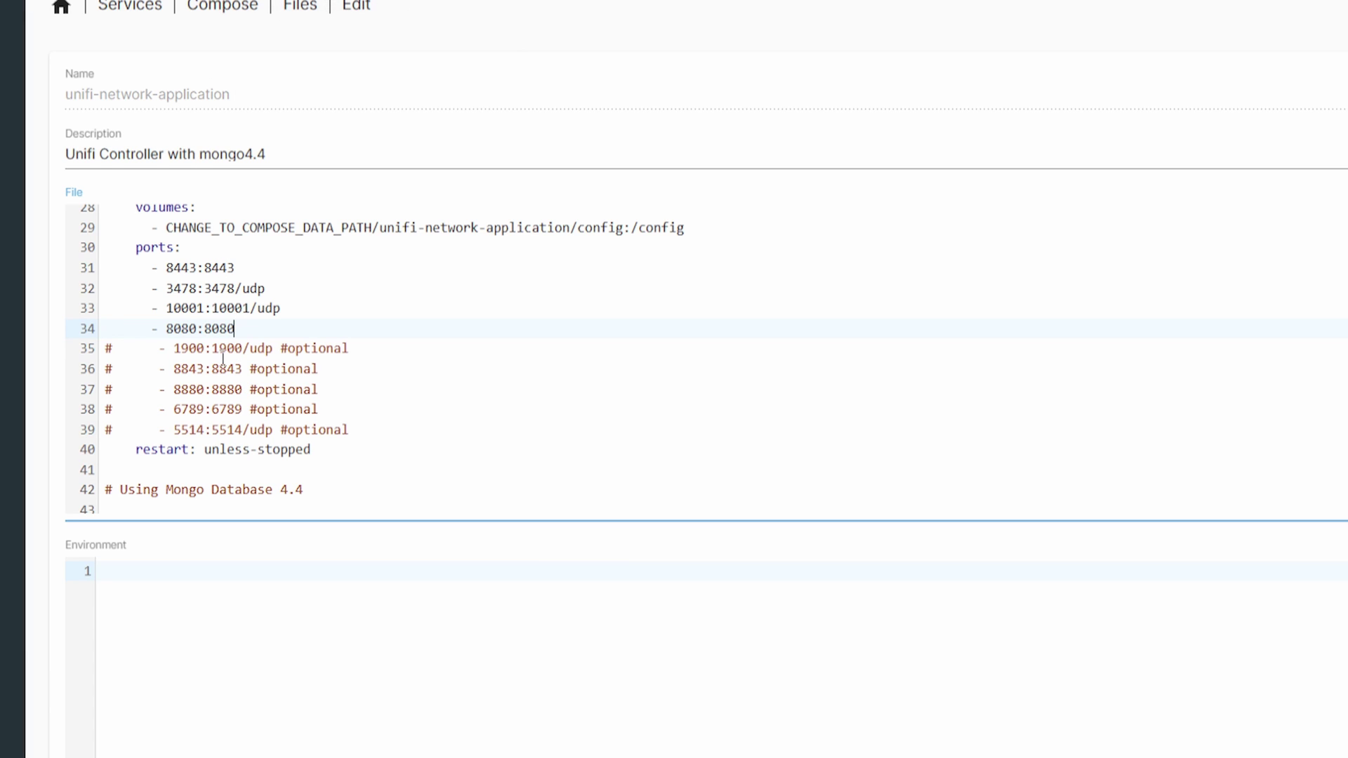
{"action": "scroll", "coordinate": [217, 362], "scroll_direction": "down", "scroll_amount": 2}
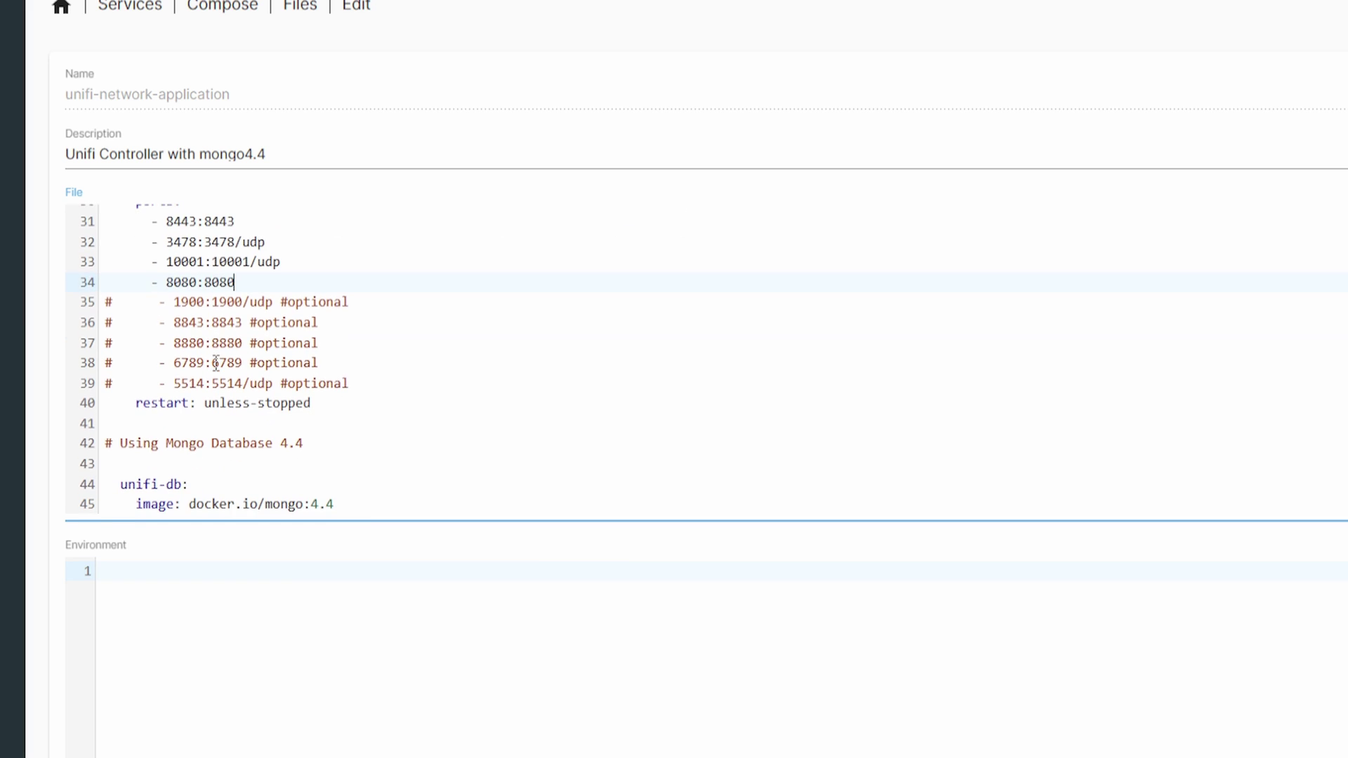
{"action": "scroll", "coordinate": [216, 363], "scroll_direction": "down", "scroll_amount": 1}
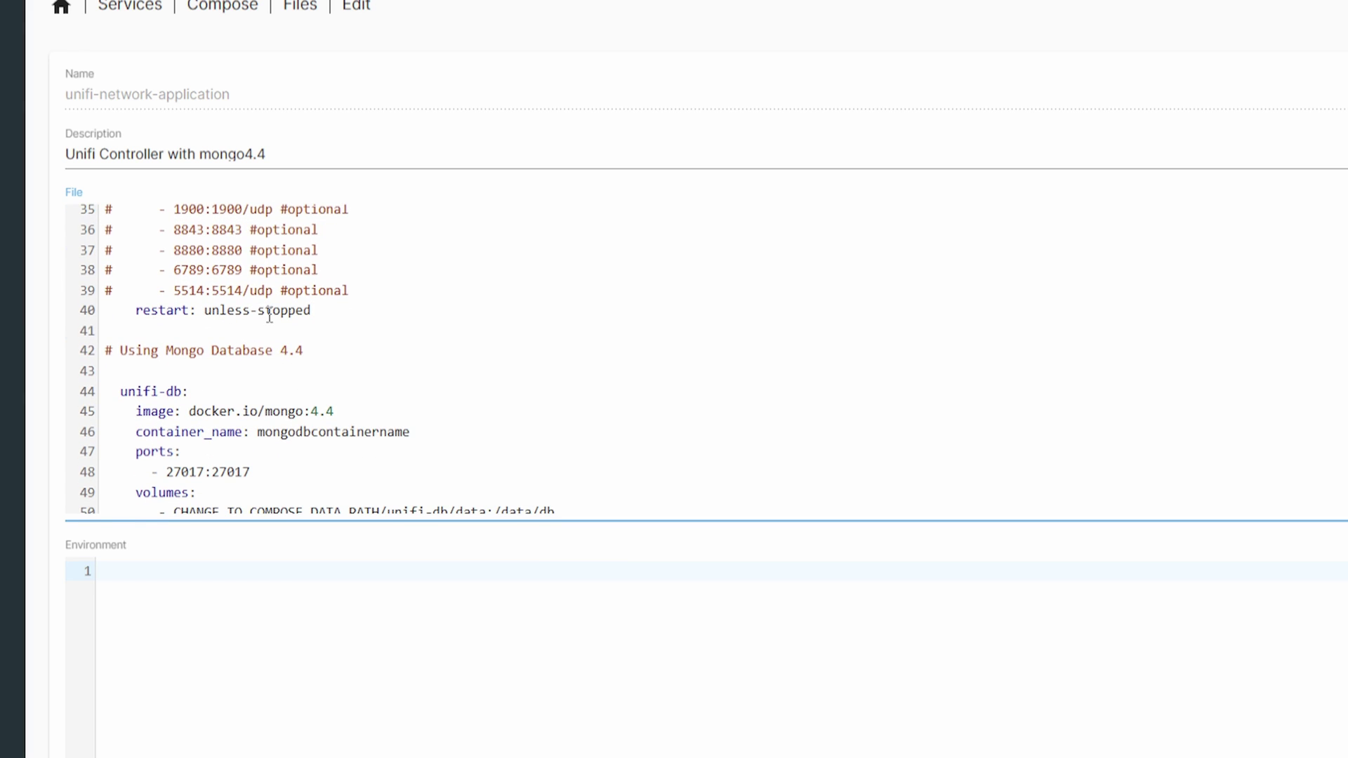
{"action": "scroll", "coordinate": [323, 327], "scroll_direction": "up", "scroll_amount": 2}
{"action": "scroll", "coordinate": [321, 333], "scroll_direction": "up", "scroll_amount": 3}
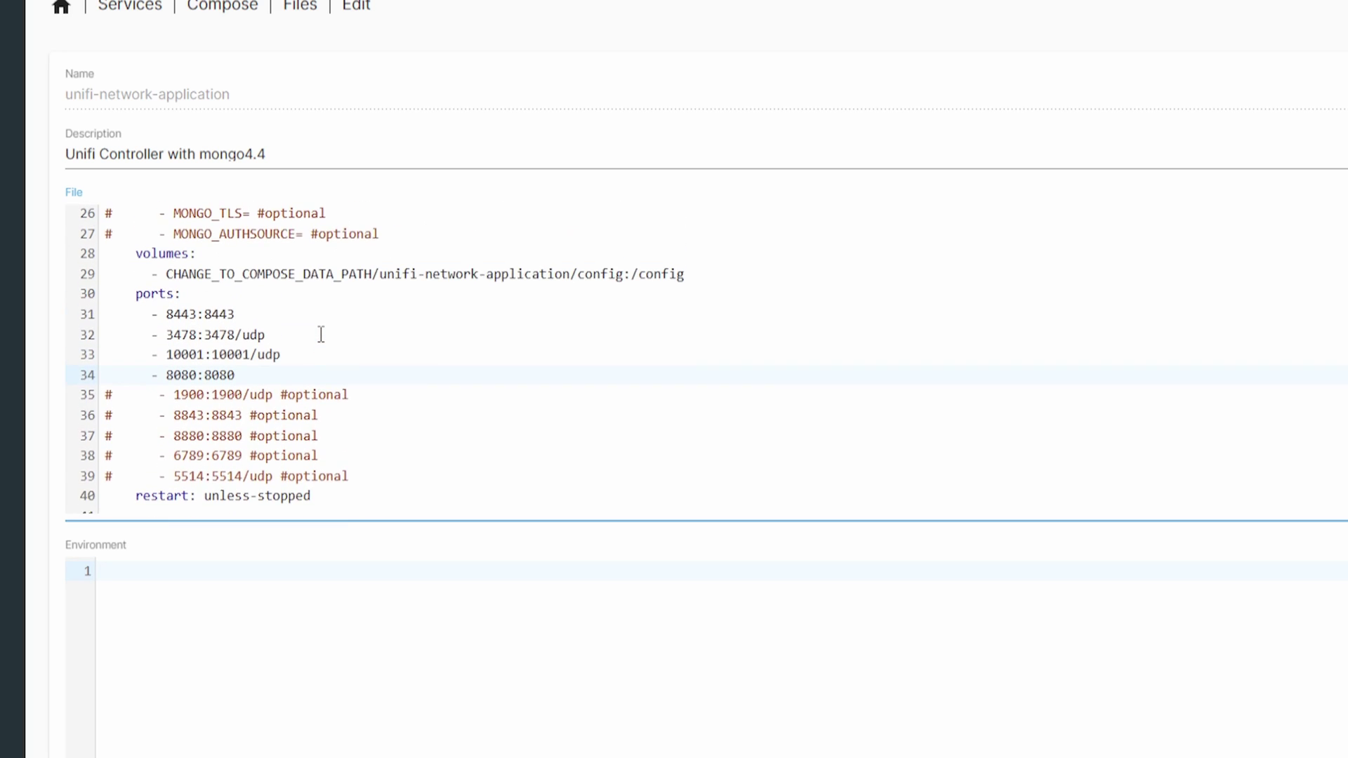
{"action": "scroll", "coordinate": [321, 333], "scroll_direction": "down", "scroll_amount": 2}
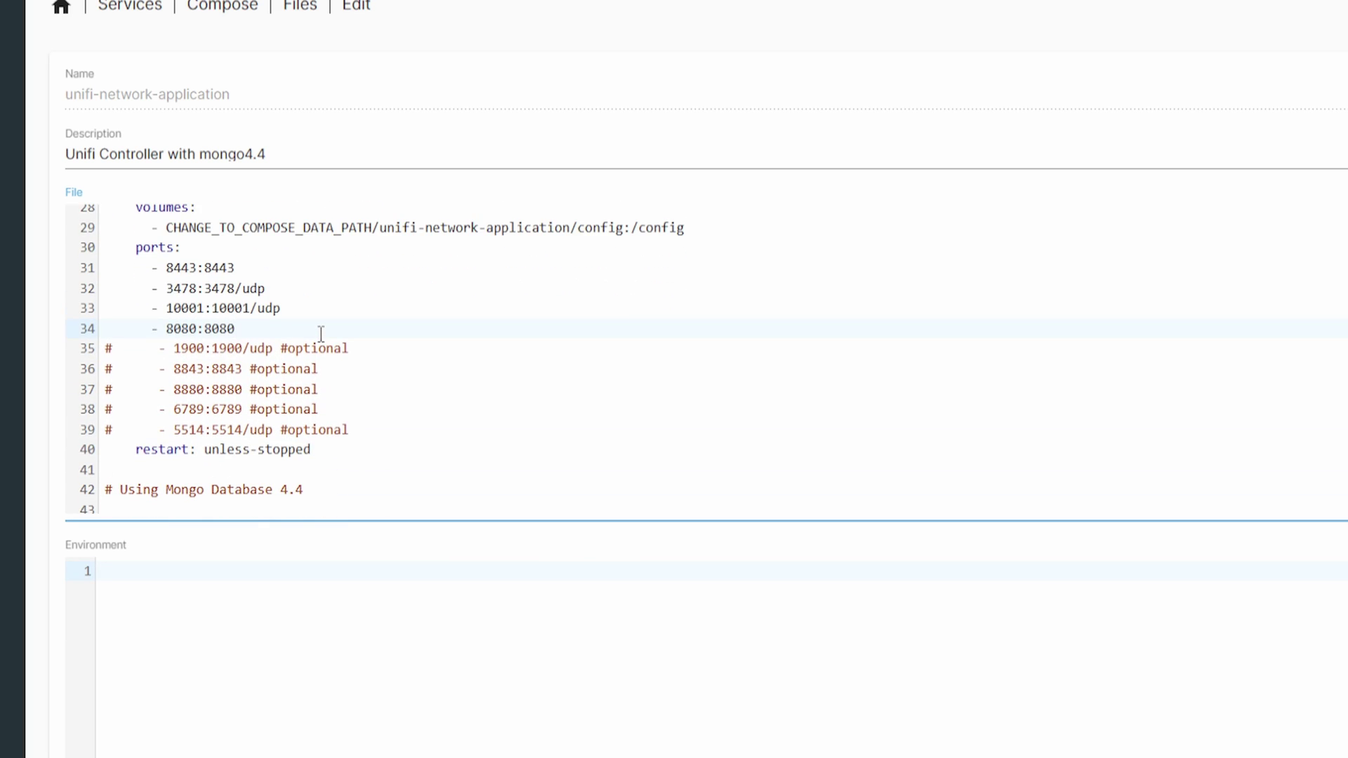
{"action": "scroll", "coordinate": [321, 333], "scroll_direction": "down", "scroll_amount": 3}
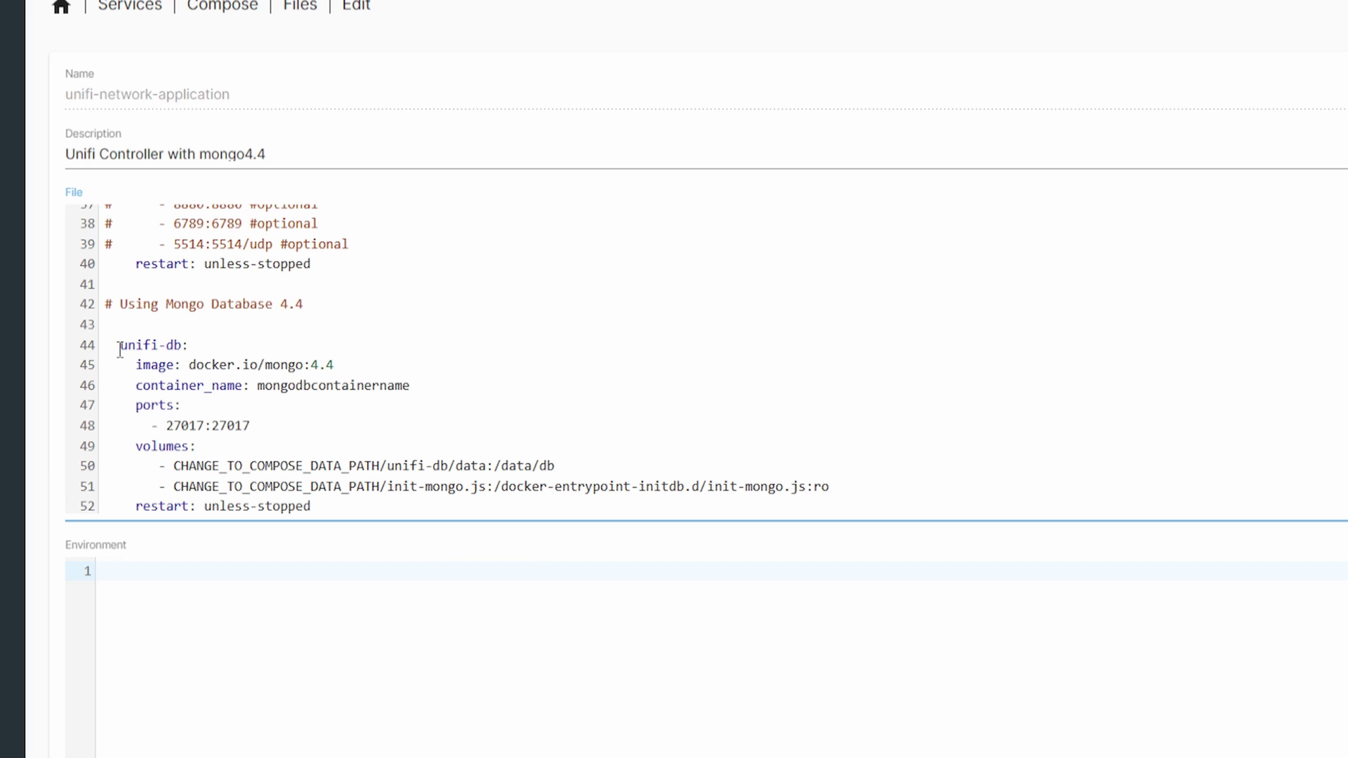
{"action": "left_click_drag", "start_coordinate": [120, 347], "coordinate": [184, 344]}
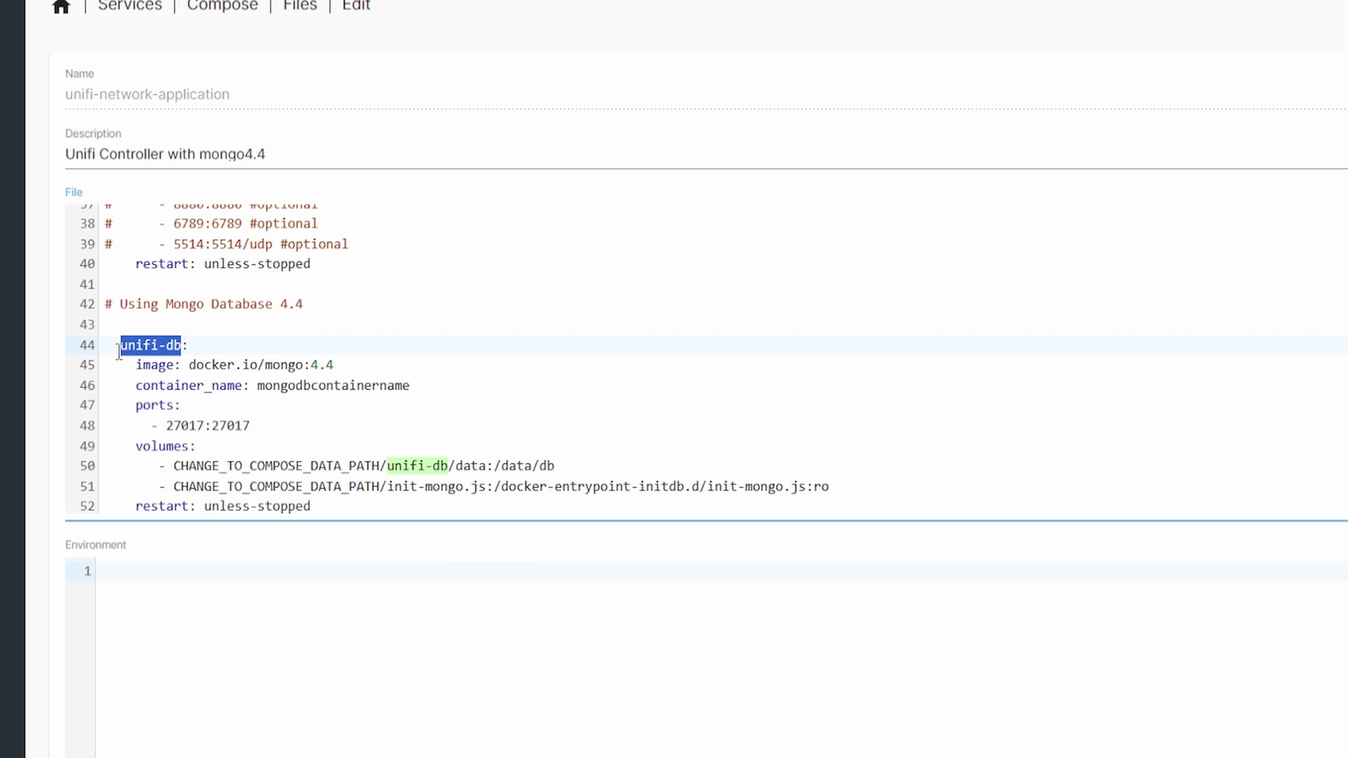
{"action": "scroll", "coordinate": [204, 362], "scroll_direction": "up", "scroll_amount": 5}
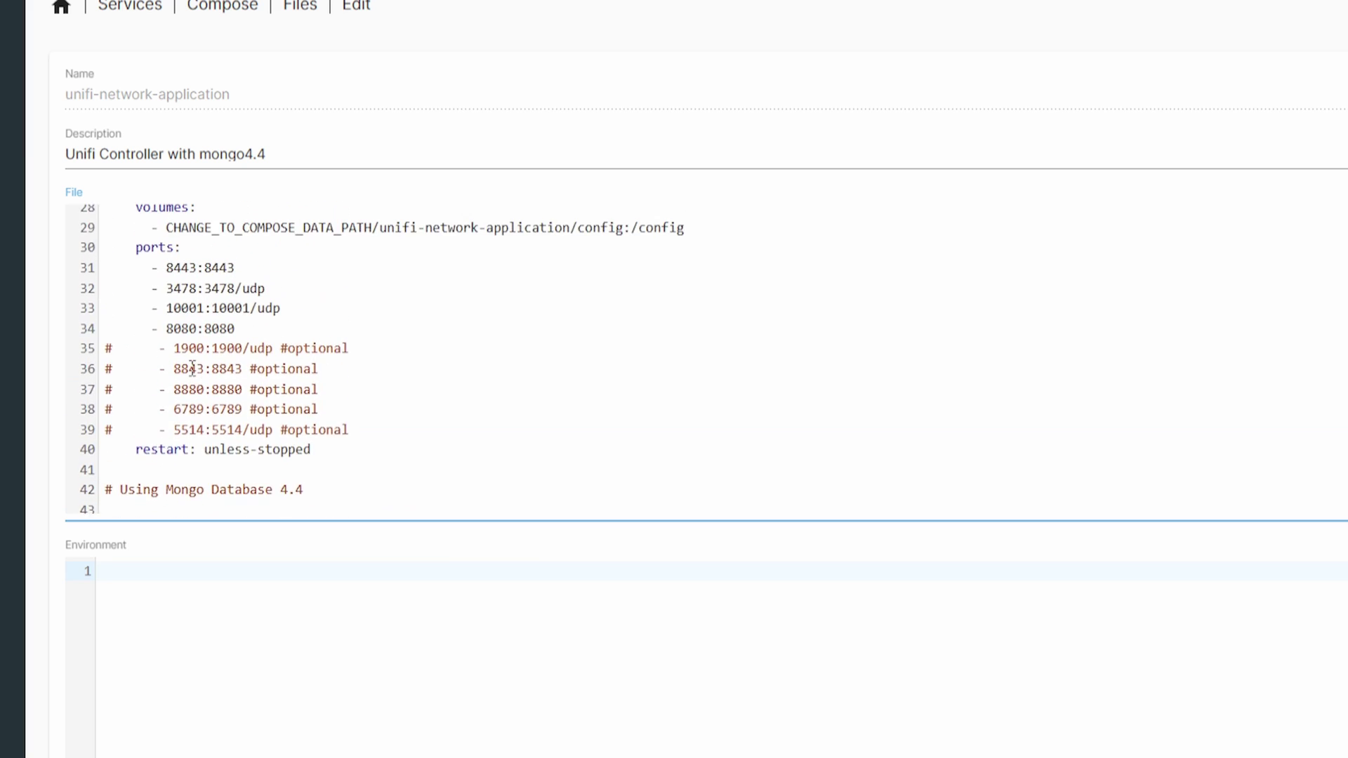
{"action": "scroll", "coordinate": [194, 368], "scroll_direction": "up", "scroll_amount": 4}
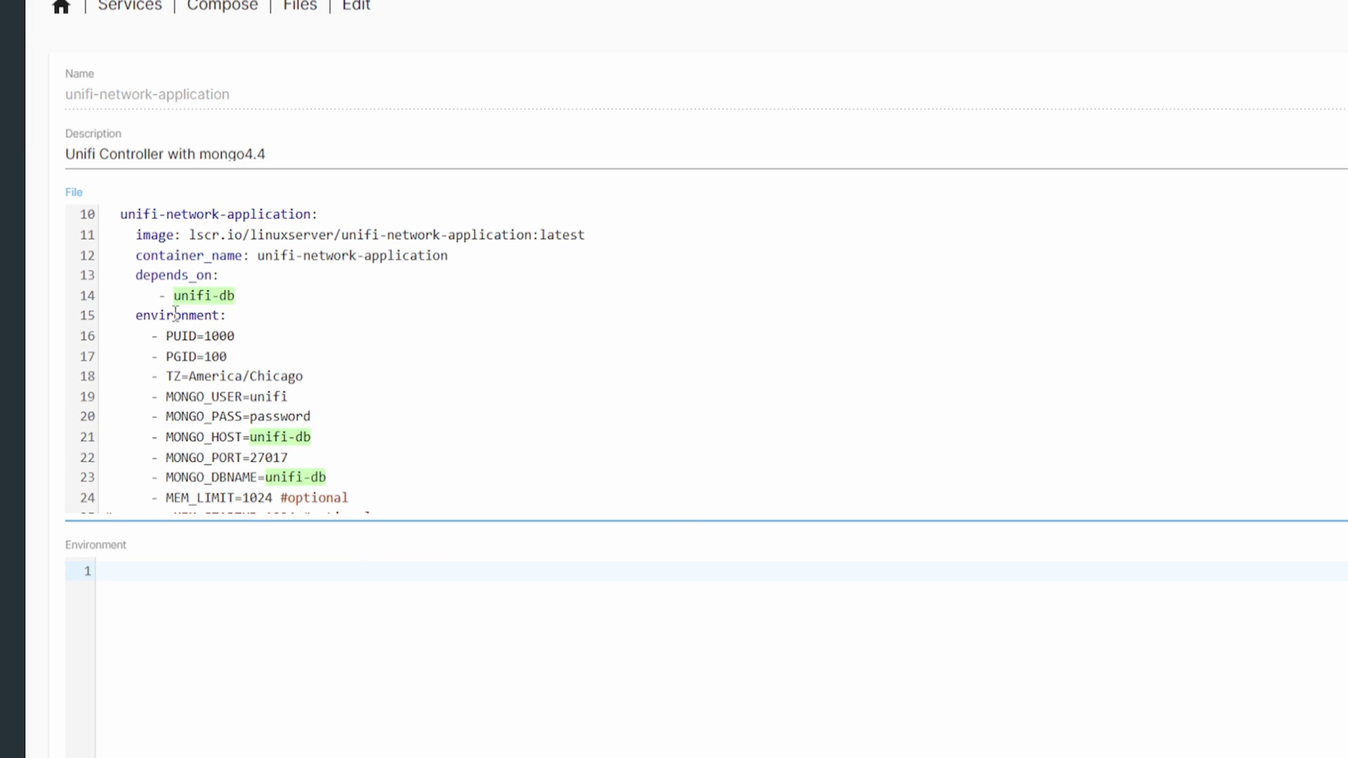
{"action": "scroll", "coordinate": [253, 301], "scroll_direction": "down", "scroll_amount": 9}
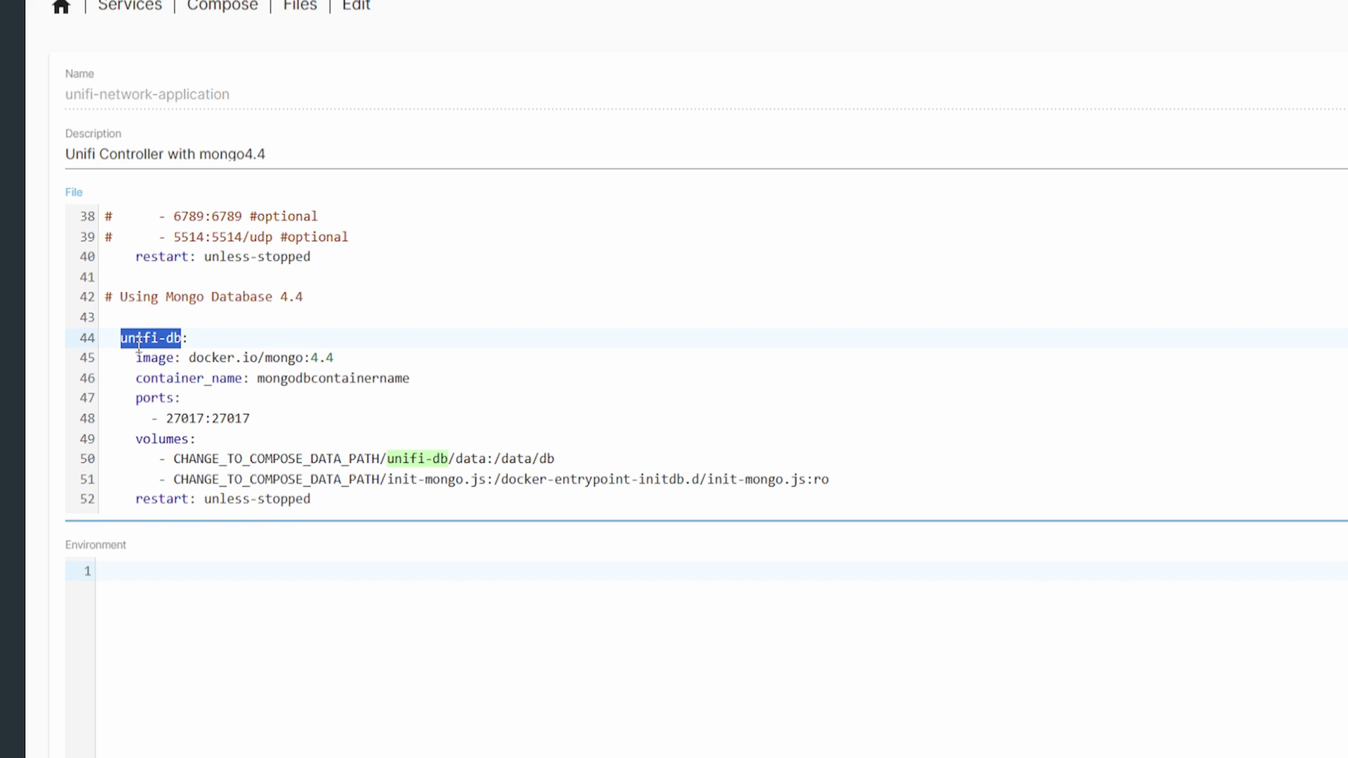
{"action": "scroll", "coordinate": [148, 348], "scroll_direction": "up", "scroll_amount": 10}
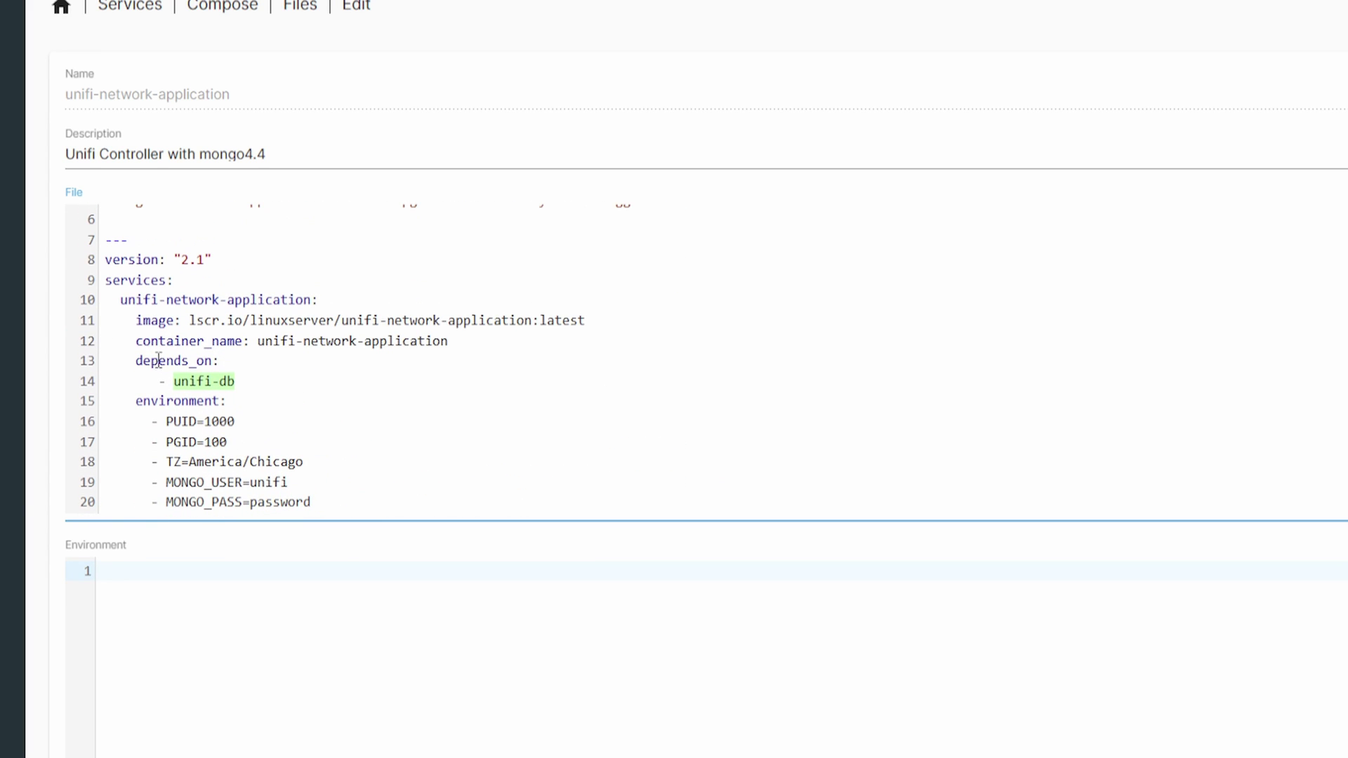
{"action": "scroll", "coordinate": [207, 383], "scroll_direction": "down", "scroll_amount": 10}
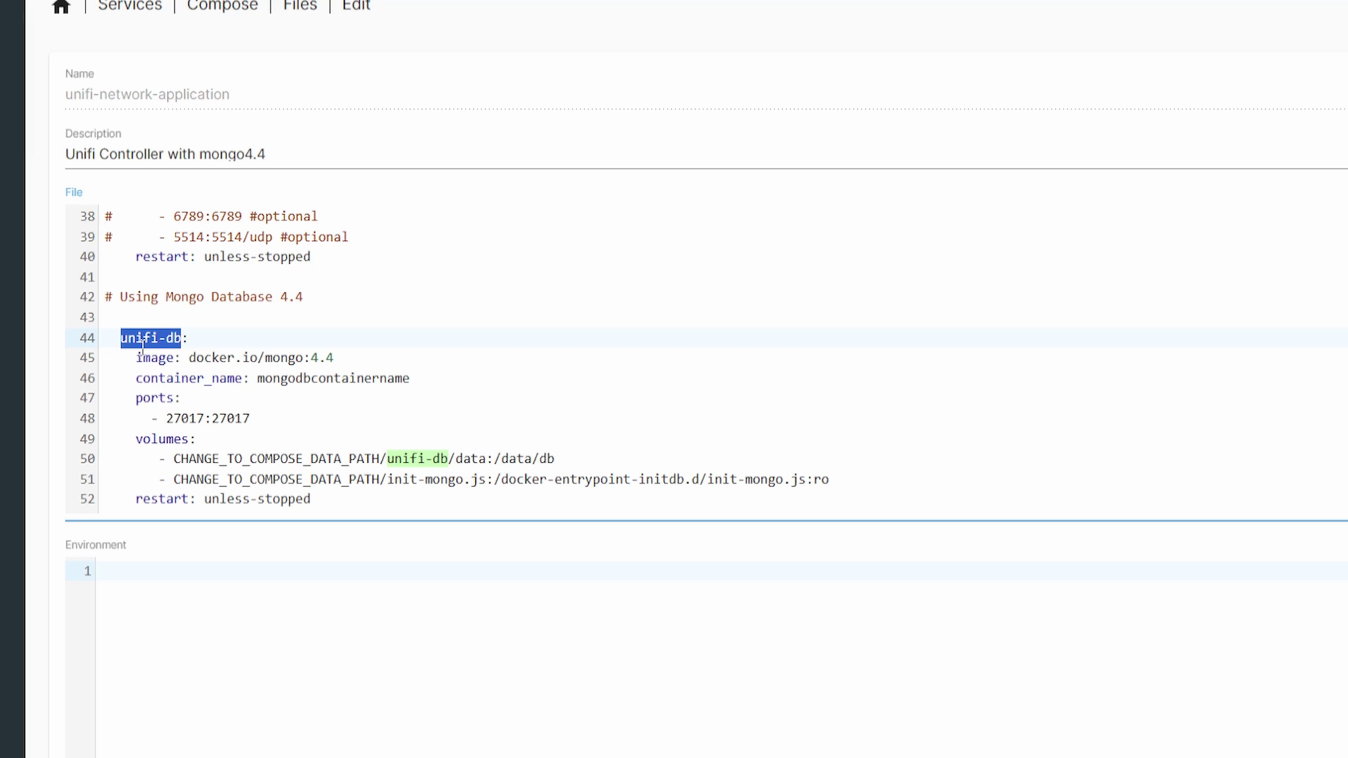
{"action": "left_click", "coordinate": [205, 357]}
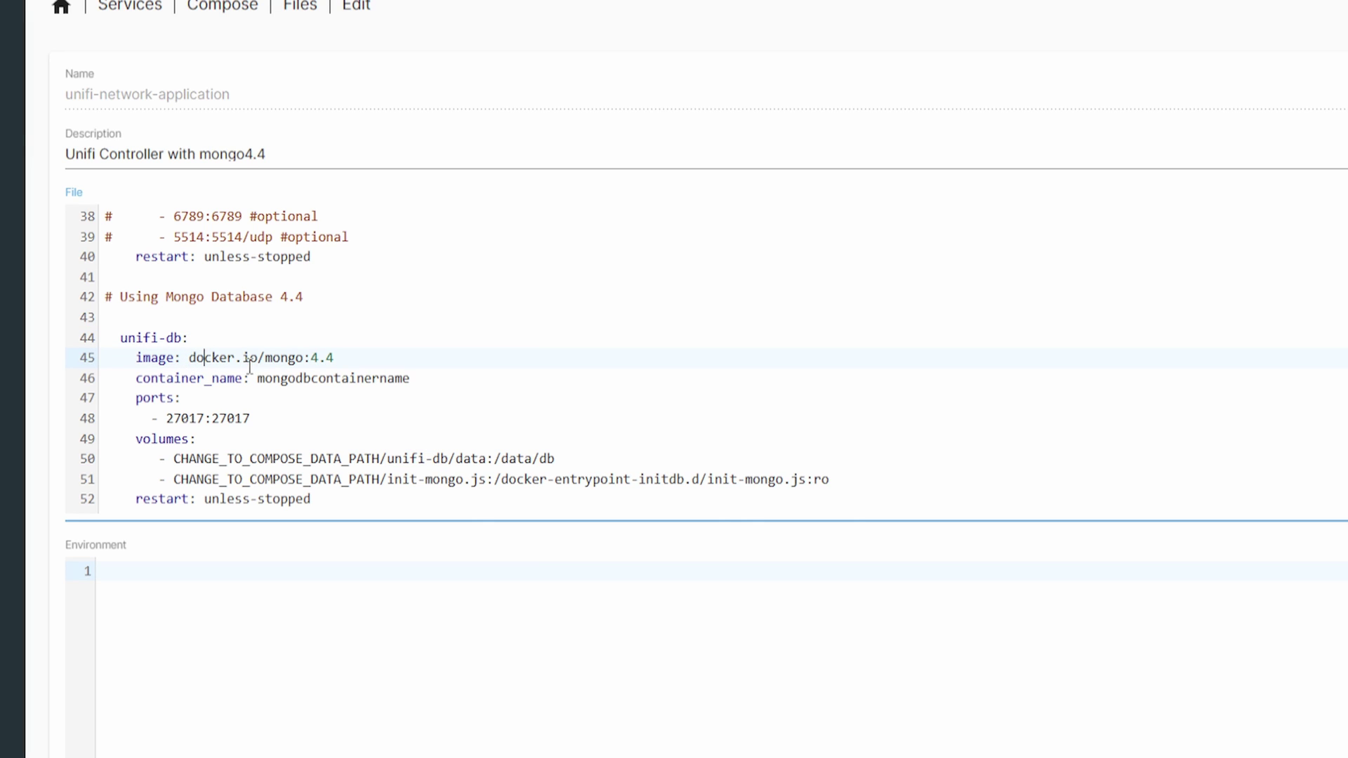
Step: Inspect the mongo image's 4.4 version tag in the unifi-db service
{"action": "double_click", "coordinate": [307, 364]}
{"action": "left_click_drag", "start_coordinate": [310, 370], "coordinate": [343, 363]}
{"action": "left_click", "coordinate": [346, 360]}
{"action": "left_click_drag", "start_coordinate": [342, 357], "coordinate": [314, 359]}
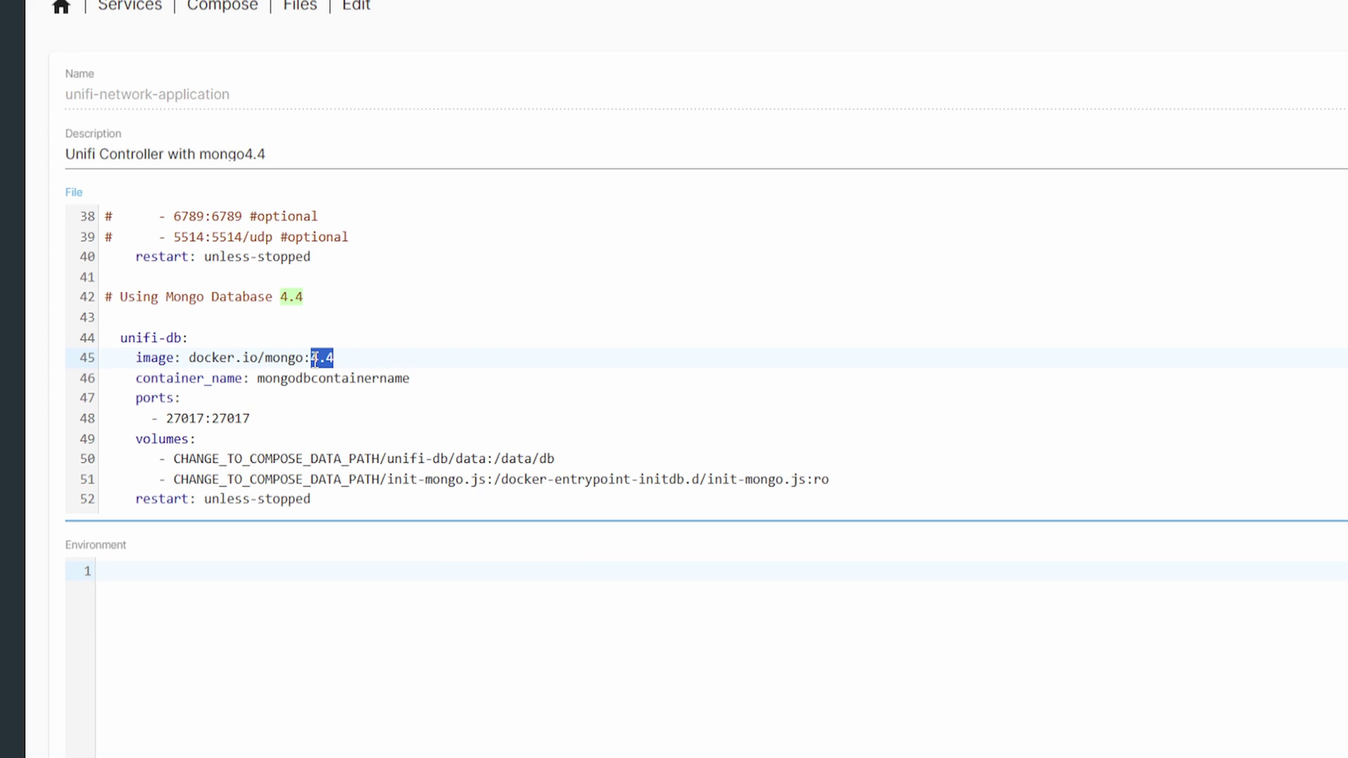
{"action": "left_click", "coordinate": [386, 377]}
{"action": "left_click_drag", "start_coordinate": [311, 359], "coordinate": [346, 364]}
{"action": "left_click", "coordinate": [347, 358]}
Step: Replace the mongodbcontainername placeholder with unifi-db as the container name
{"action": "left_click_drag", "start_coordinate": [258, 383], "coordinate": [409, 388]}
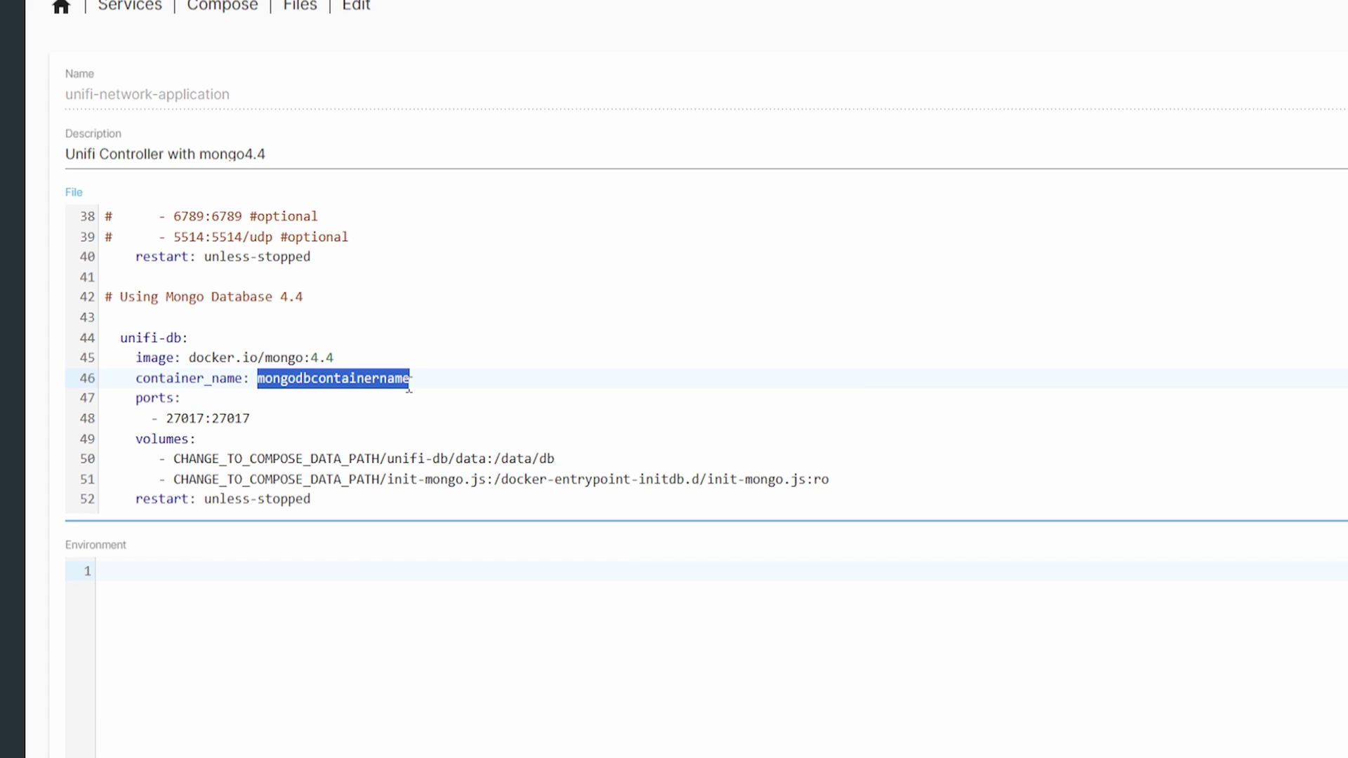
{"action": "type", "text": "unifi"}
{"action": "type", "text": "-db"}
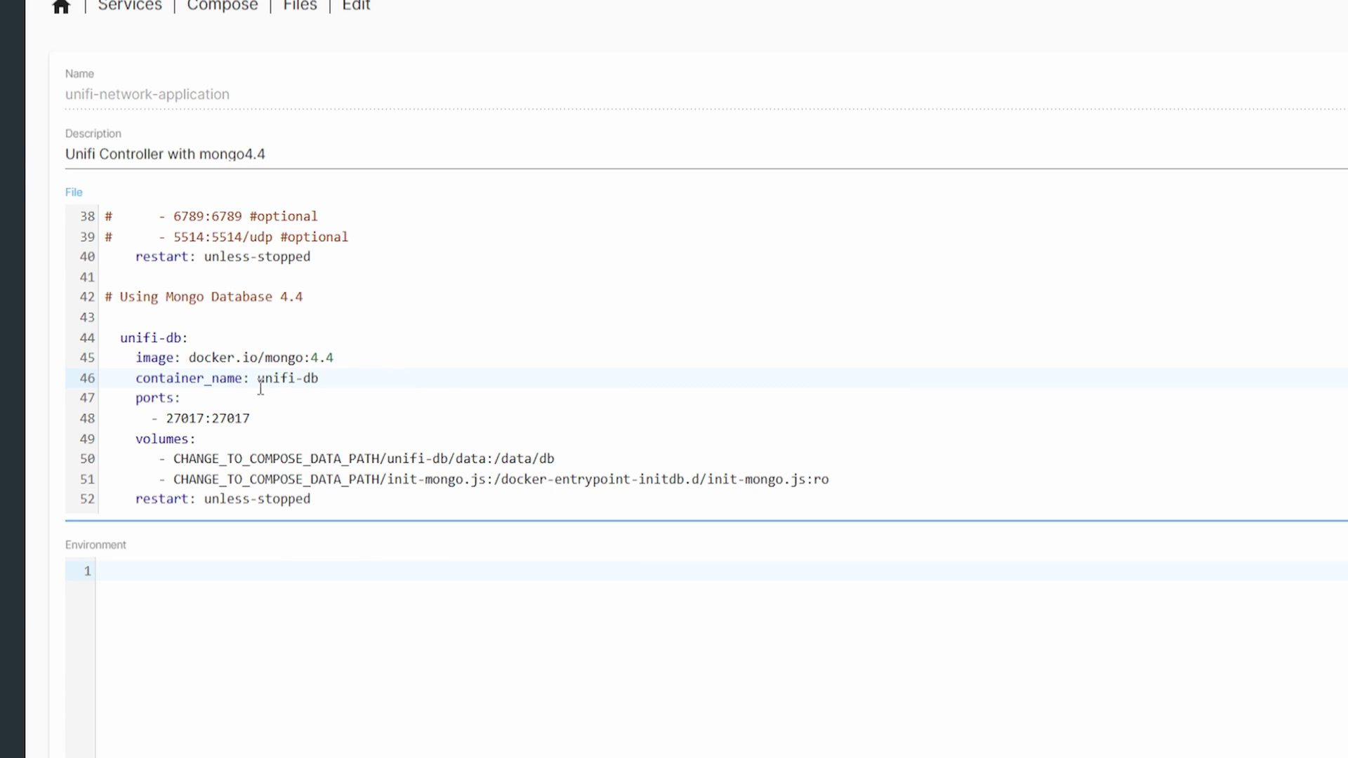
{"action": "left_click_drag", "start_coordinate": [256, 379], "coordinate": [319, 385]}
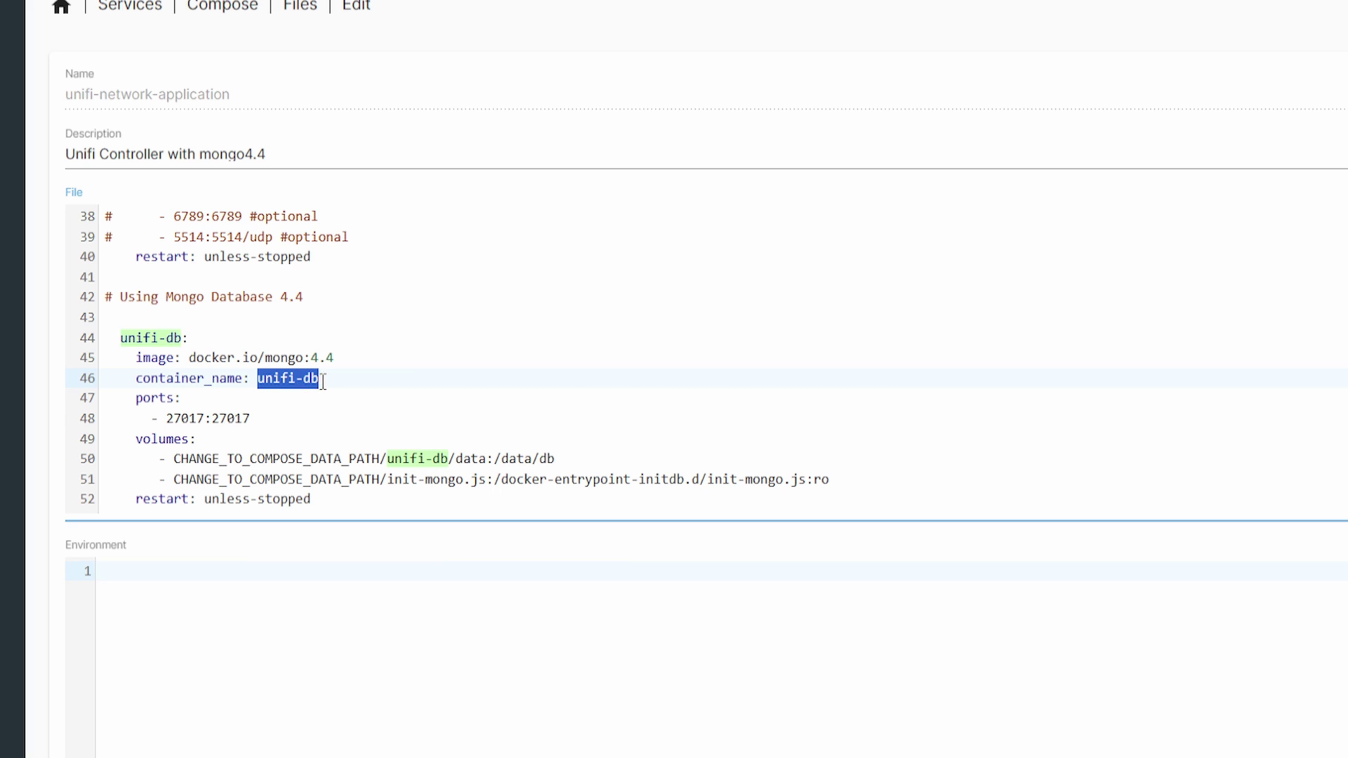
{"action": "scroll", "coordinate": [277, 439], "scroll_direction": "up", "scroll_amount": 1}
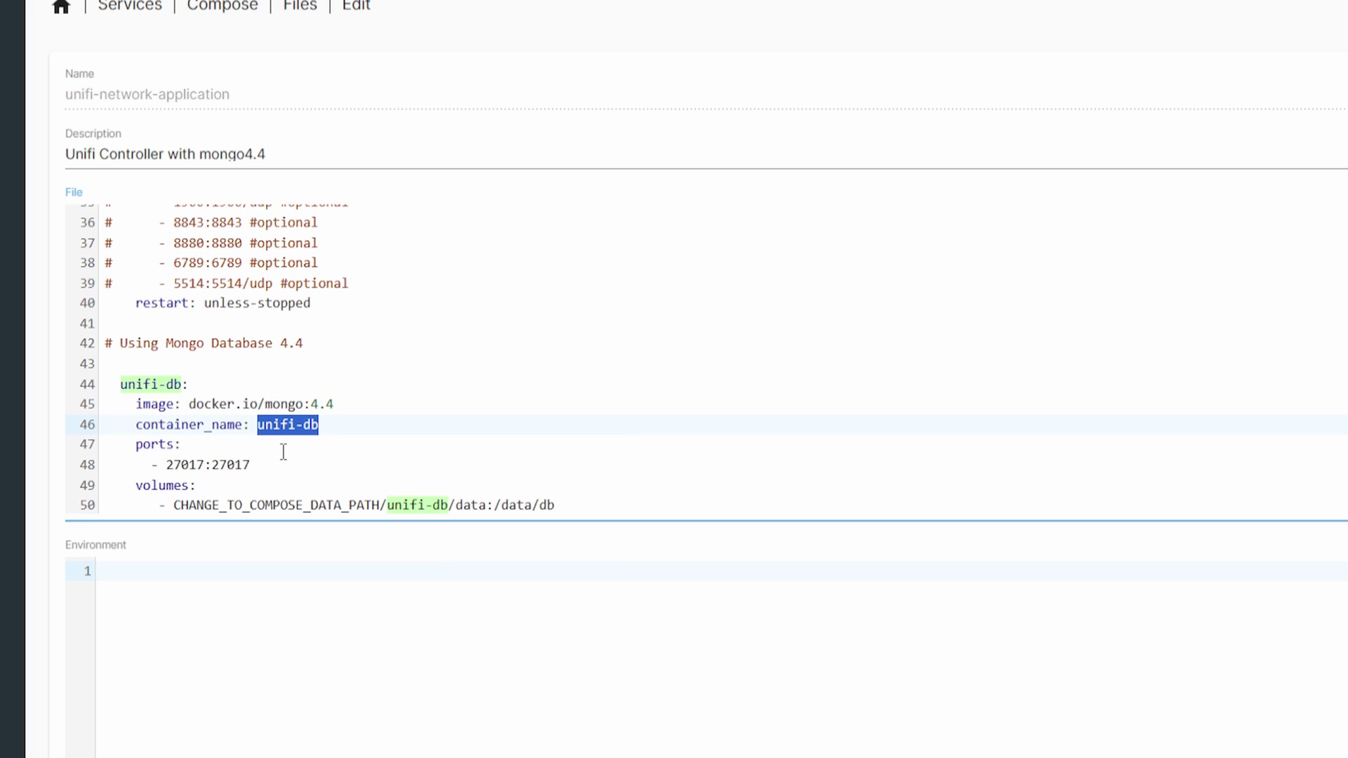
{"action": "scroll", "coordinate": [284, 452], "scroll_direction": "up", "scroll_amount": 7}
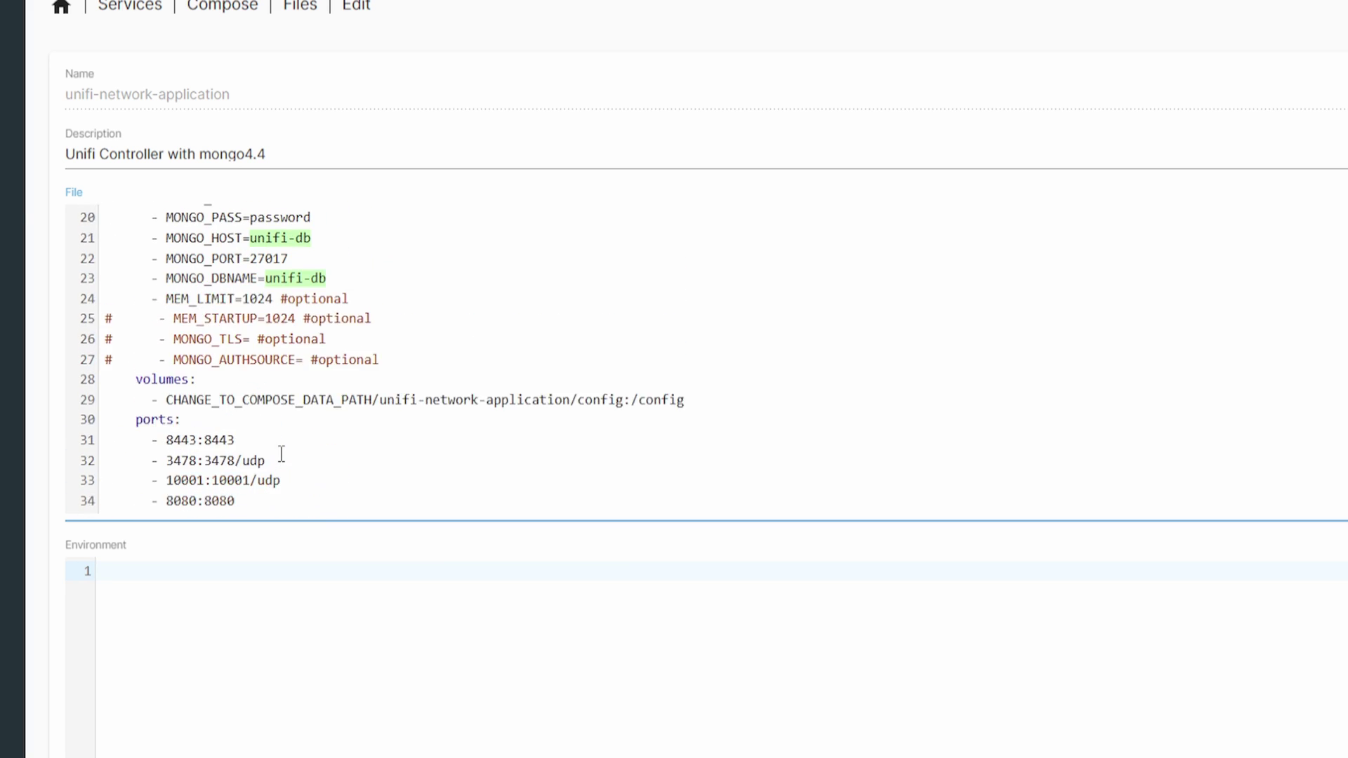
Step: Review the unifi-db/data and init-mongo.js volume paths, then switch to the SSH prompt
{"action": "scroll", "coordinate": [281, 452], "scroll_direction": "up", "scroll_amount": 1}
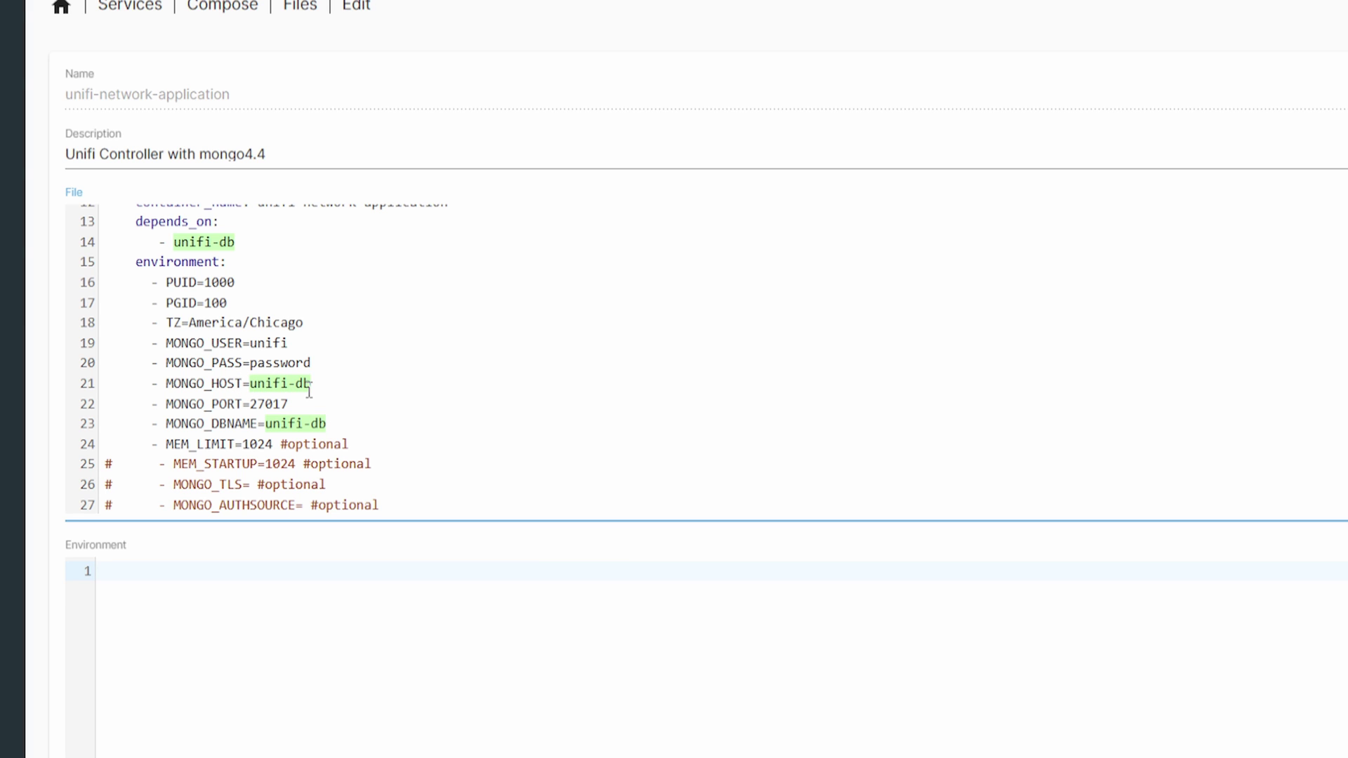
{"action": "scroll", "coordinate": [266, 388], "scroll_direction": "down", "scroll_amount": 7}
{"action": "scroll", "coordinate": [266, 387], "scroll_direction": "down", "scroll_amount": 1}
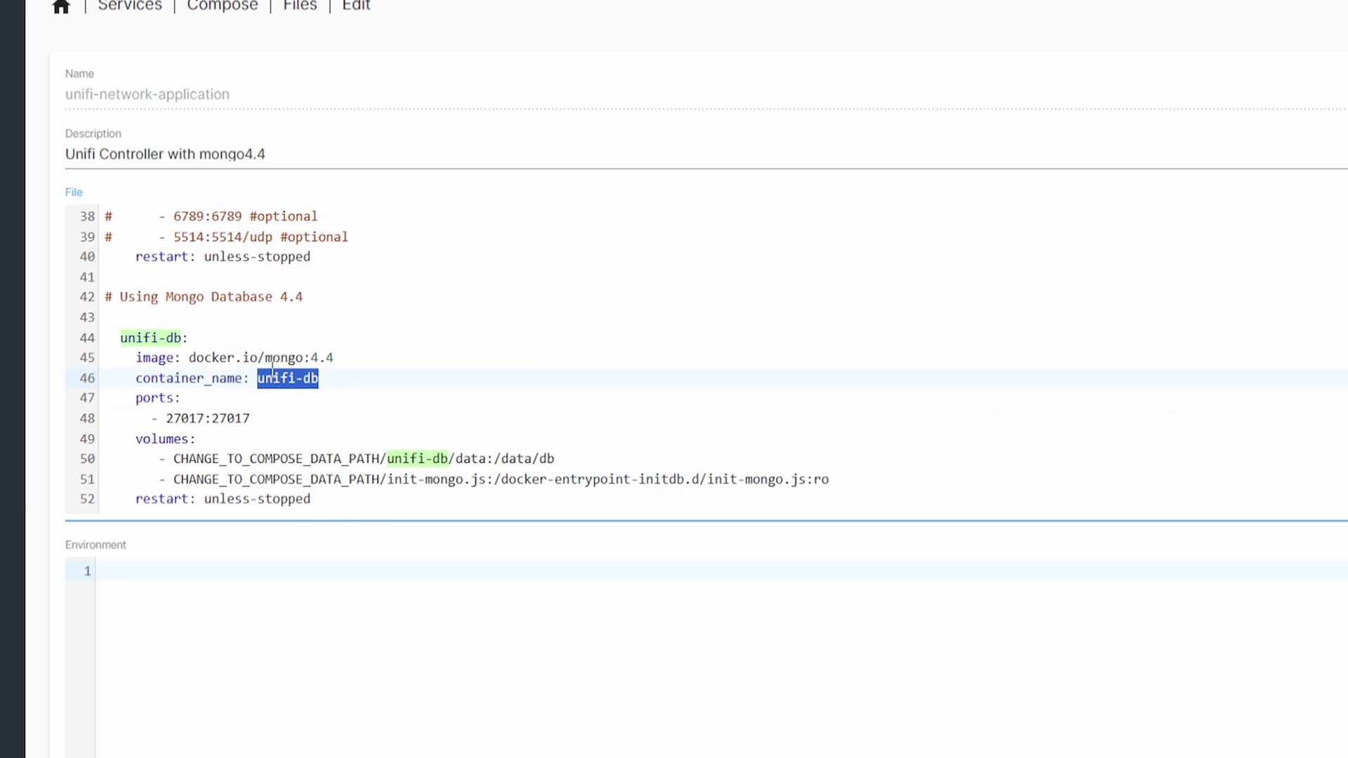
{"action": "scroll", "coordinate": [238, 362], "scroll_direction": "down", "scroll_amount": 1}
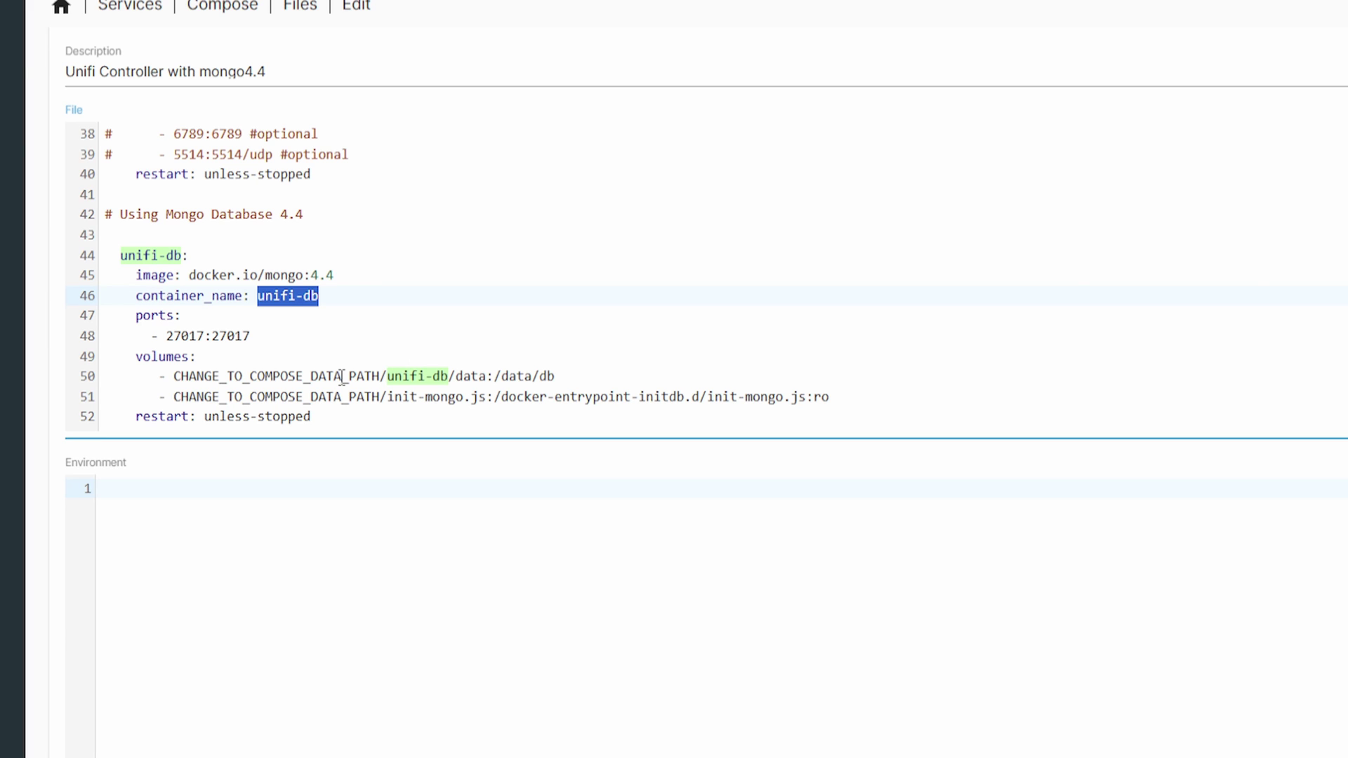
{"action": "left_click", "coordinate": [288, 377]}
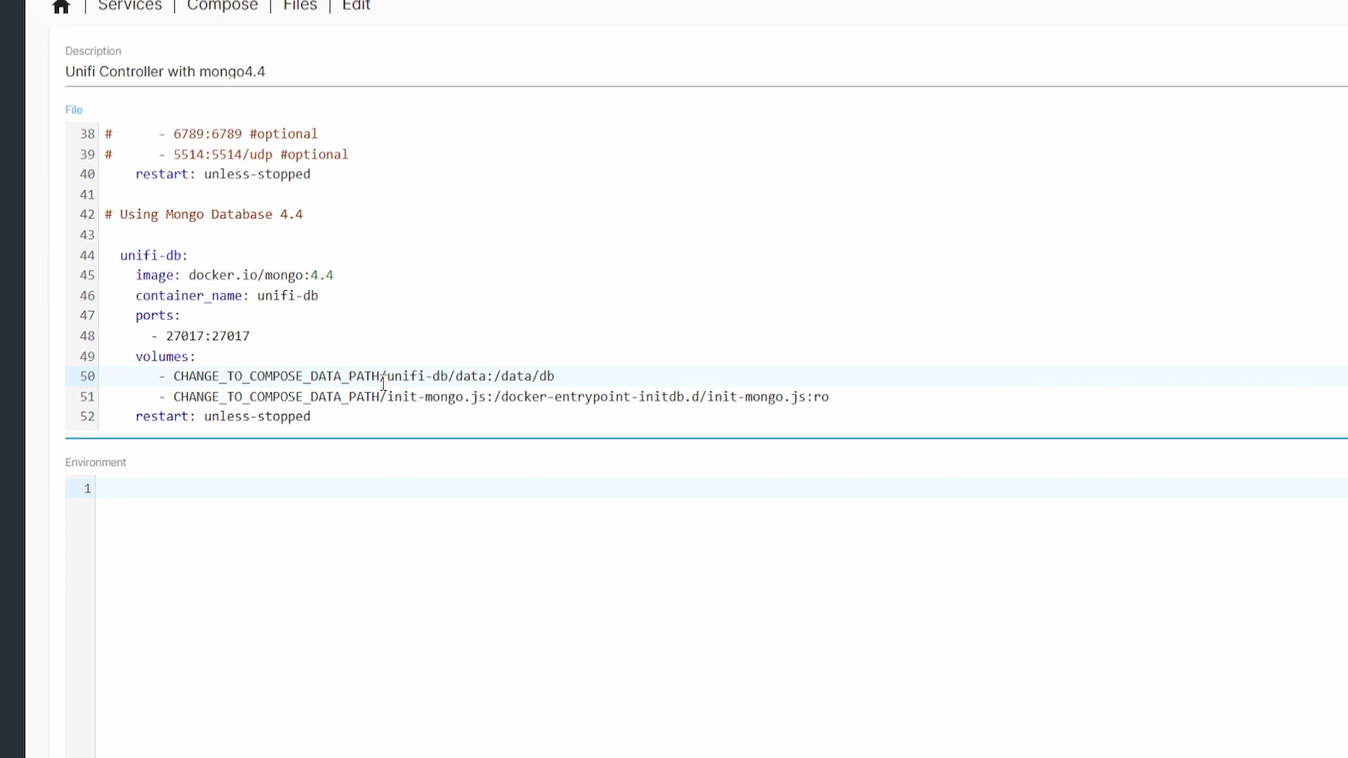
{"action": "left_click_drag", "start_coordinate": [380, 377], "coordinate": [488, 382]}
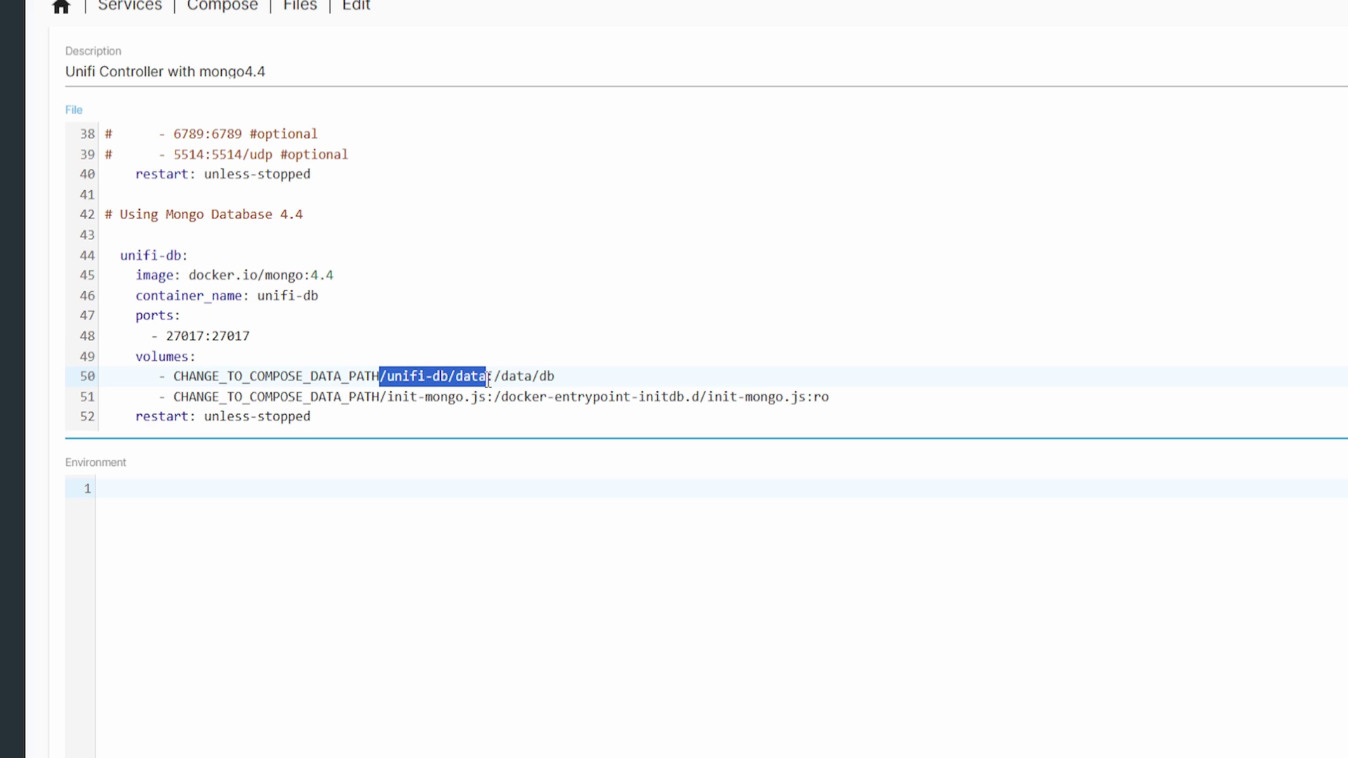
{"action": "left_click", "coordinate": [418, 399]}
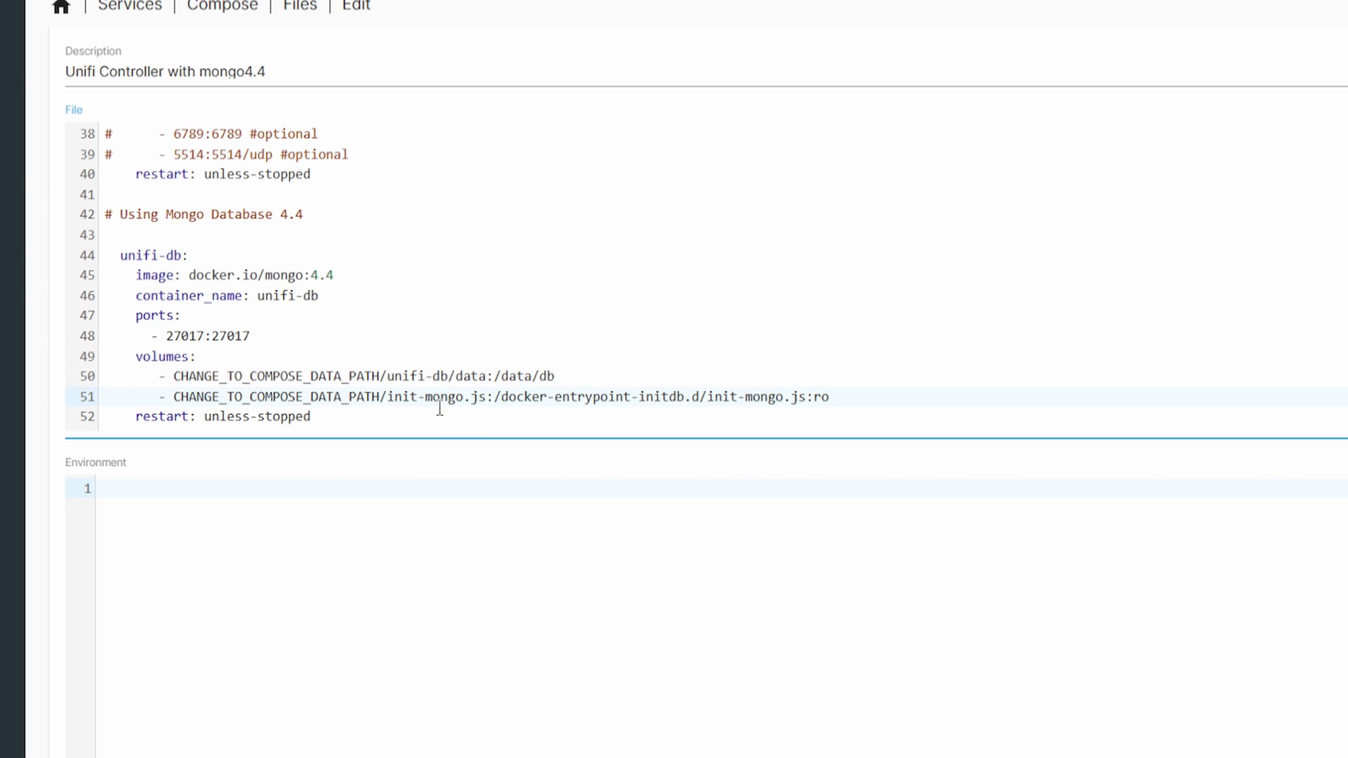
{"action": "left_click_drag", "start_coordinate": [388, 398], "coordinate": [489, 402]}
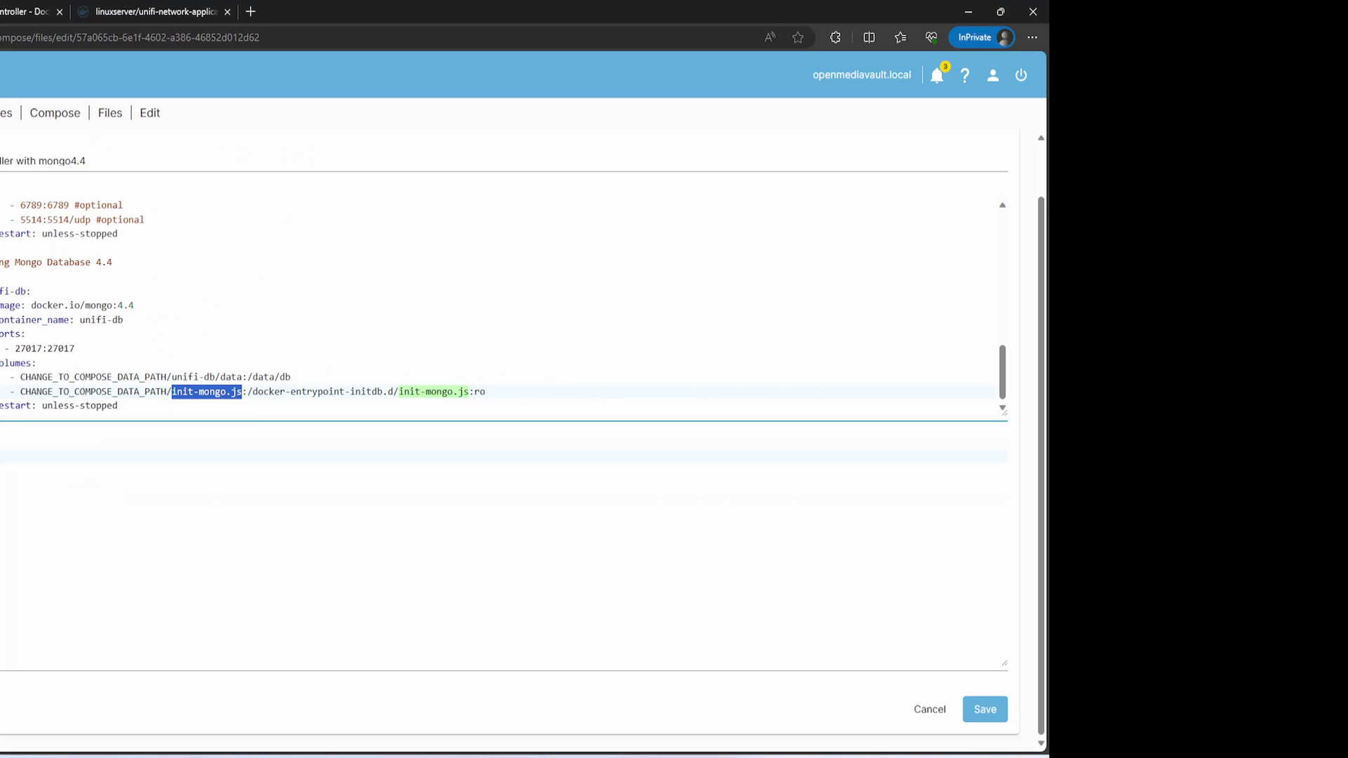
{"action": "key", "text": "alt+Tab"}
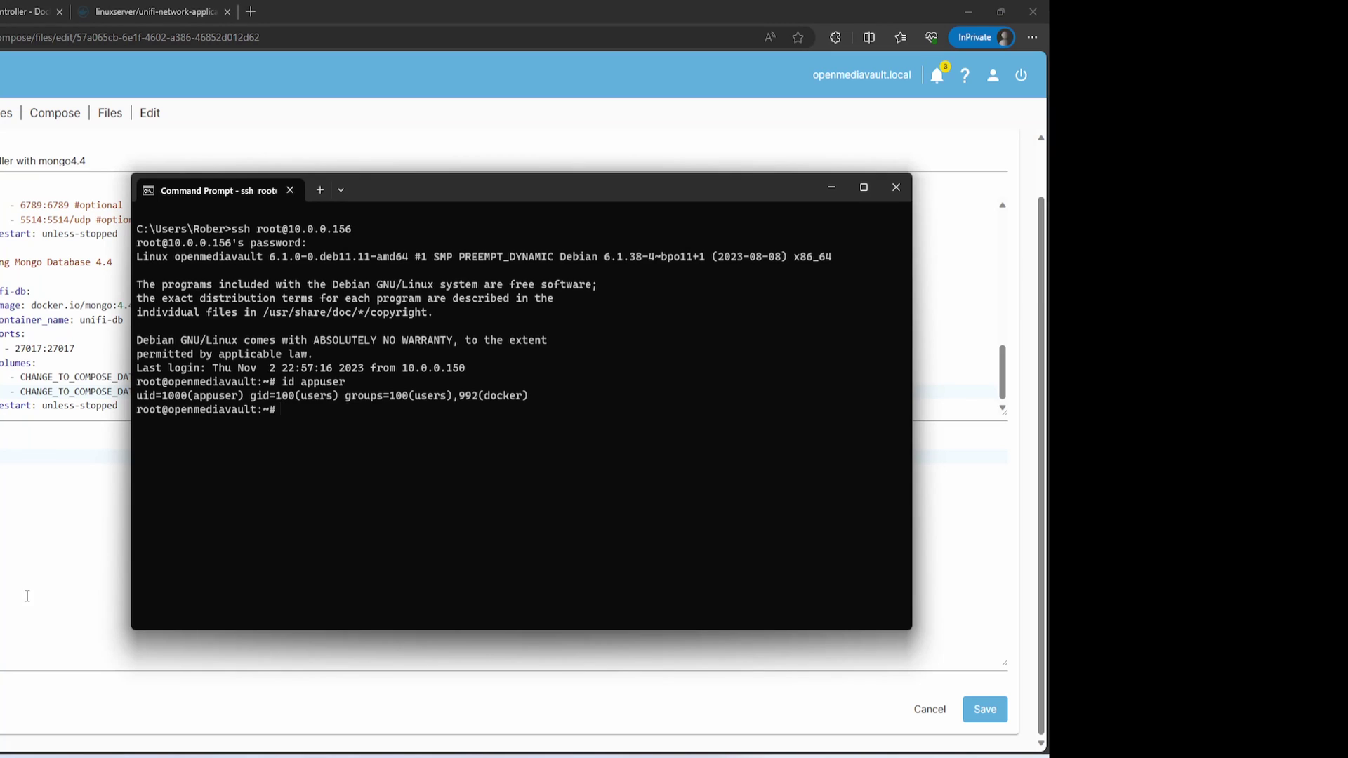
Step: Change into the /srv/dev-disk-by-uuid-… data disk folder and list its contents
{"action": "left_click_drag", "start_coordinate": [425, 185], "coordinate": [574, 155]}
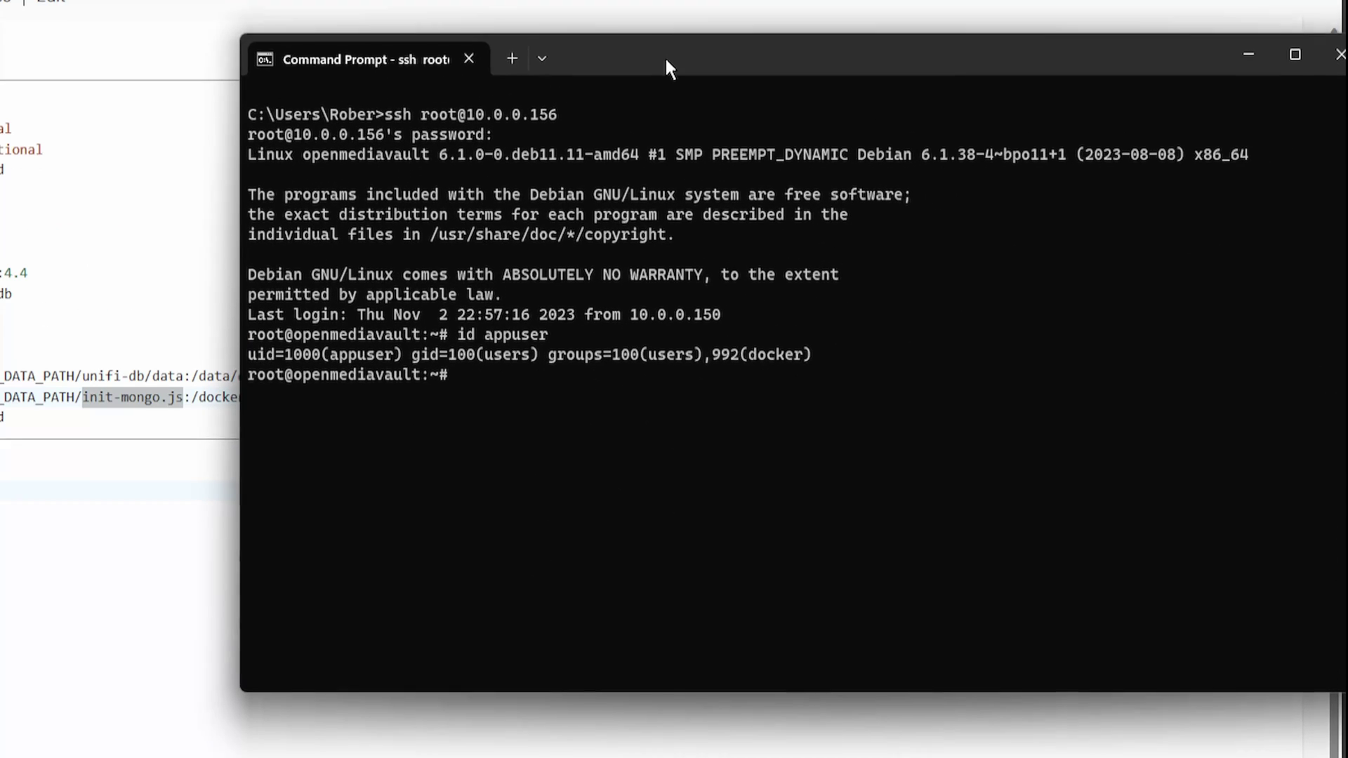
{"action": "left_click_drag", "start_coordinate": [667, 66], "coordinate": [669, 59]}
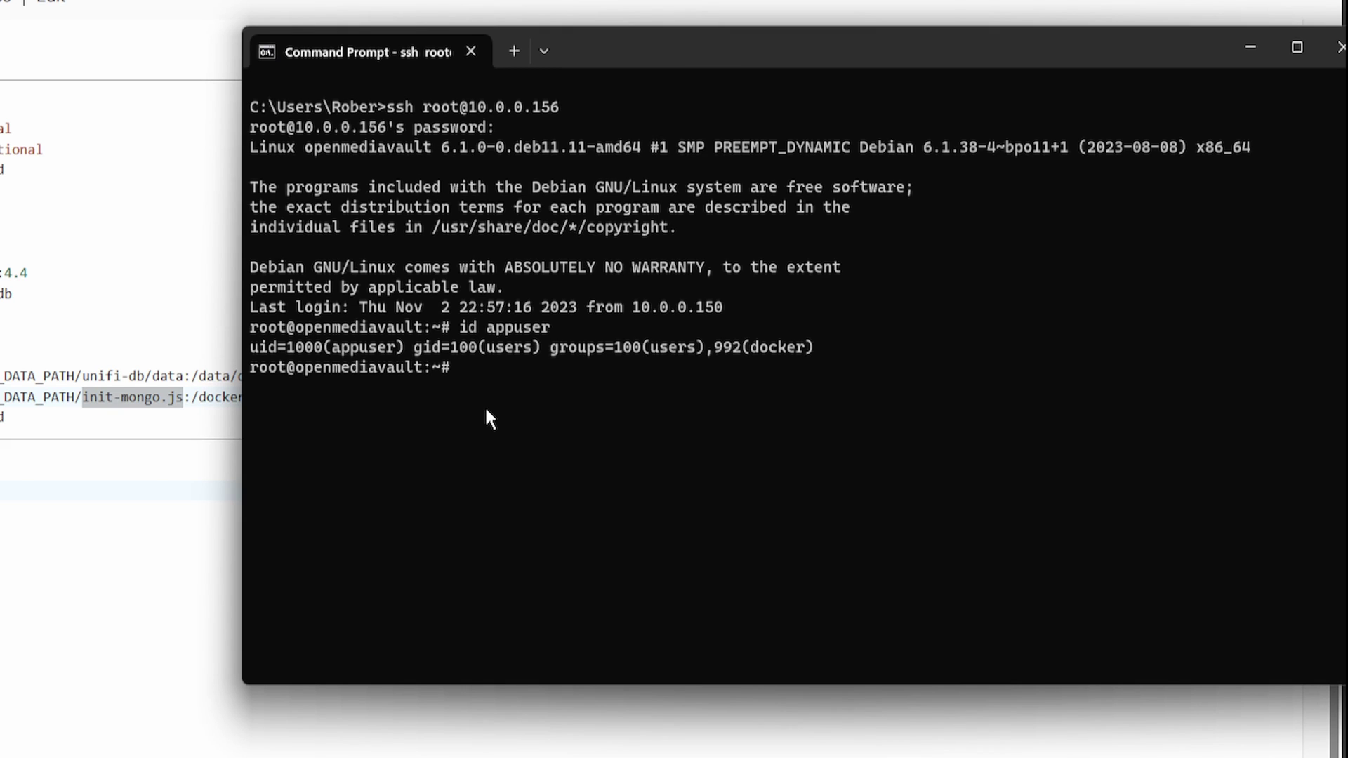
{"action": "type", "text": "cd /sr"}
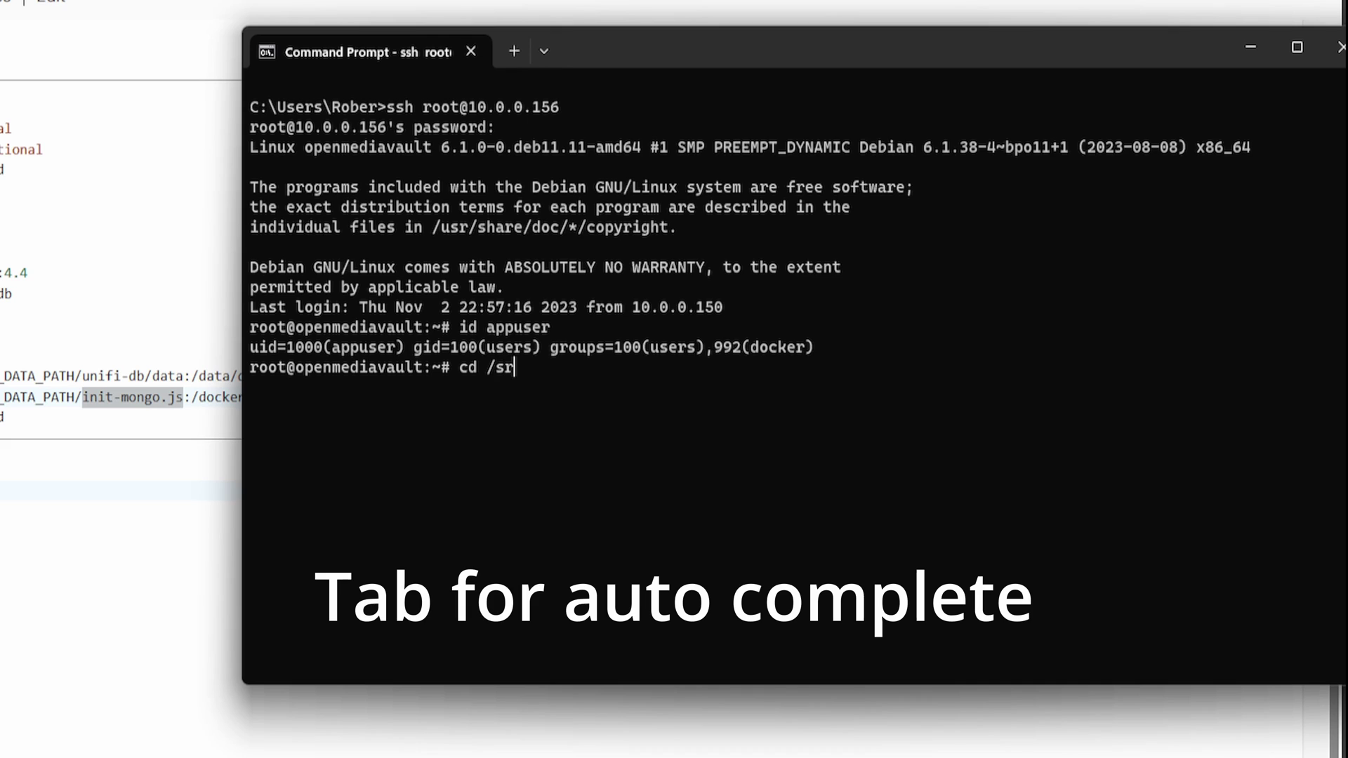
{"action": "key", "text": "Tab"}
{"action": "type", "text": "d"}
{"action": "key", "text": "Tab"}
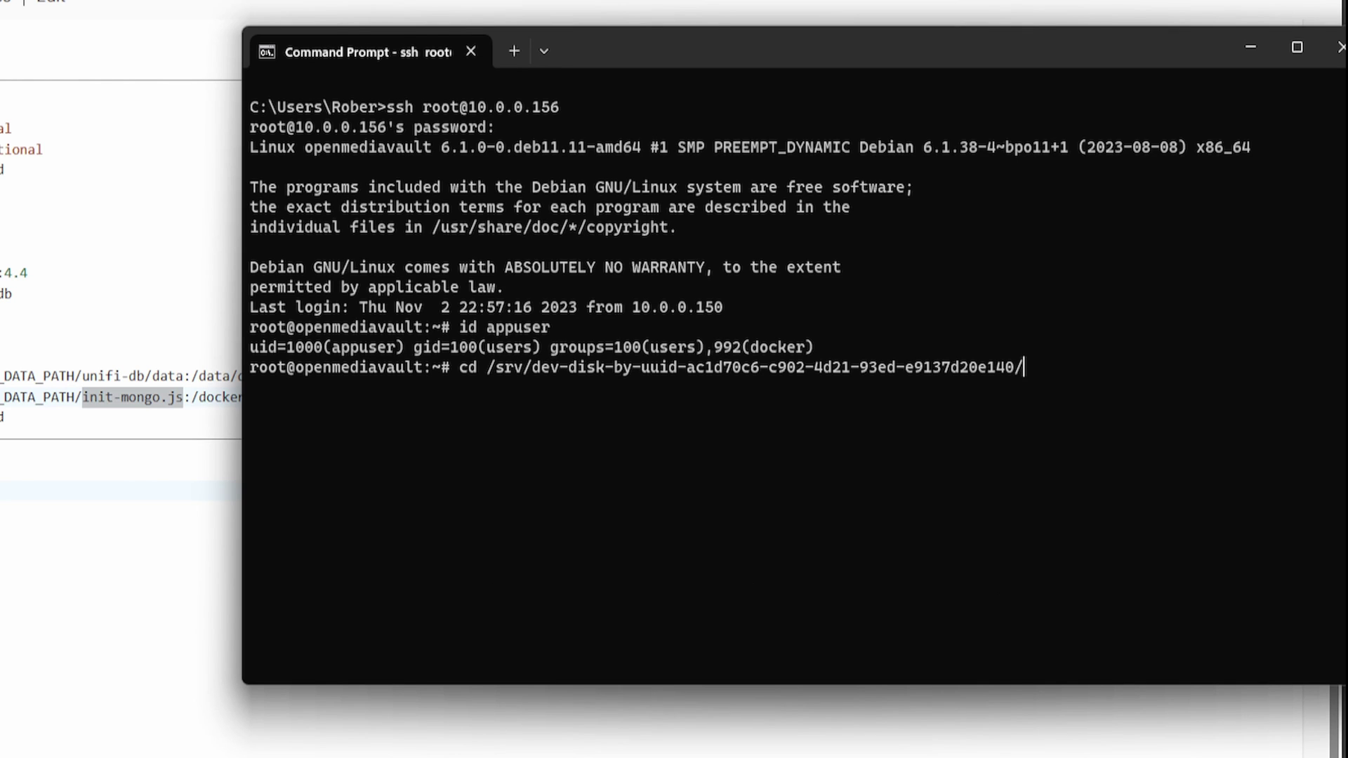
{"action": "key", "text": "Return"}
{"action": "type", "text": "ls"}
{"action": "key", "text": "Return"}
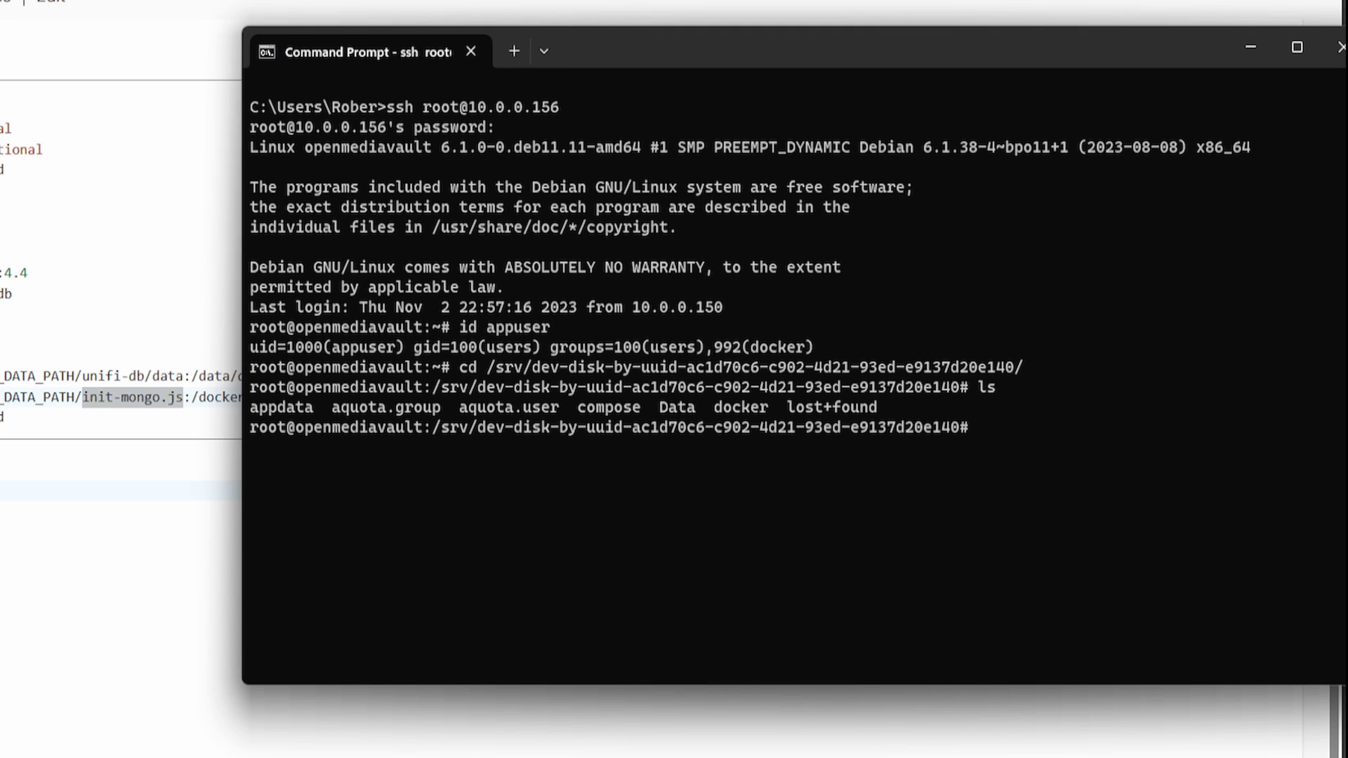
Step: Enter the appdata folder and create init-mongo.js in vim
{"action": "type", "text": "cd ap"}
{"action": "key", "text": "Tab"}
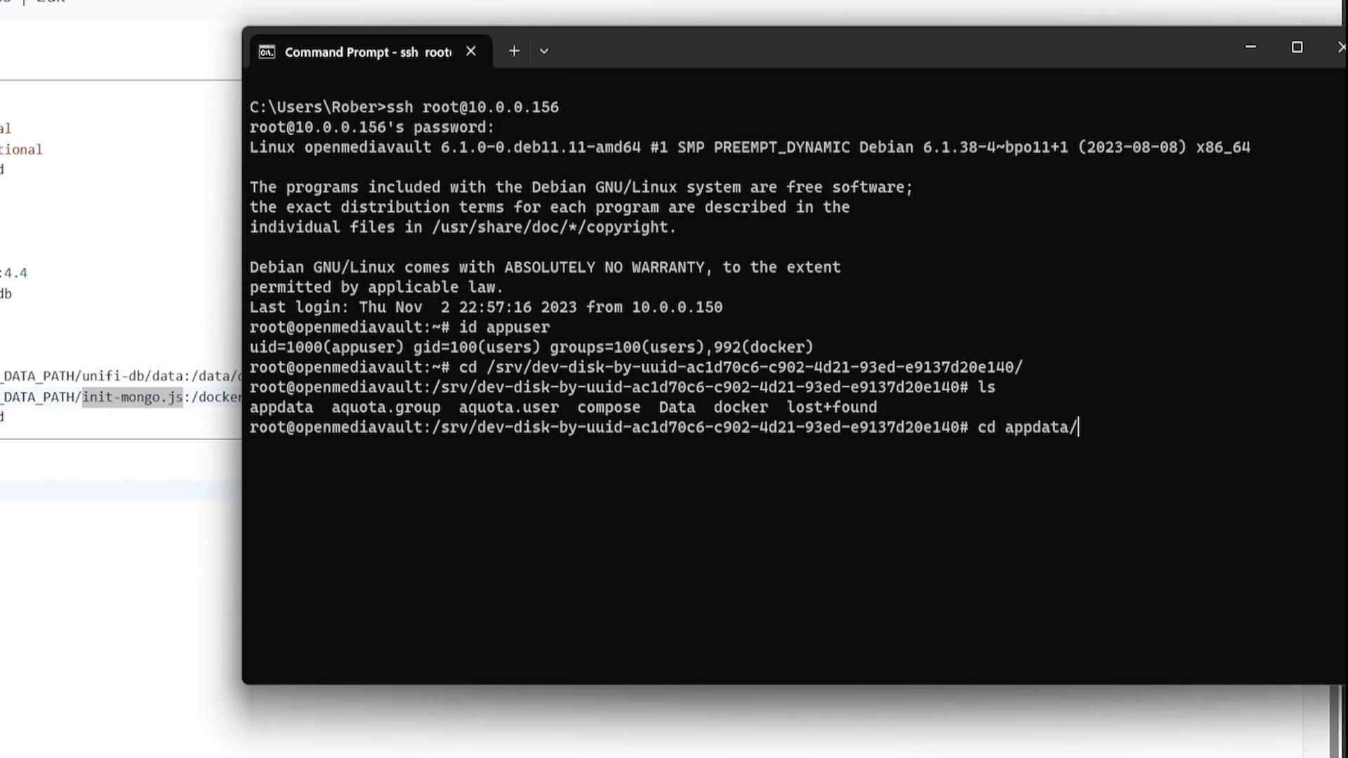
{"action": "key", "text": "Return"}
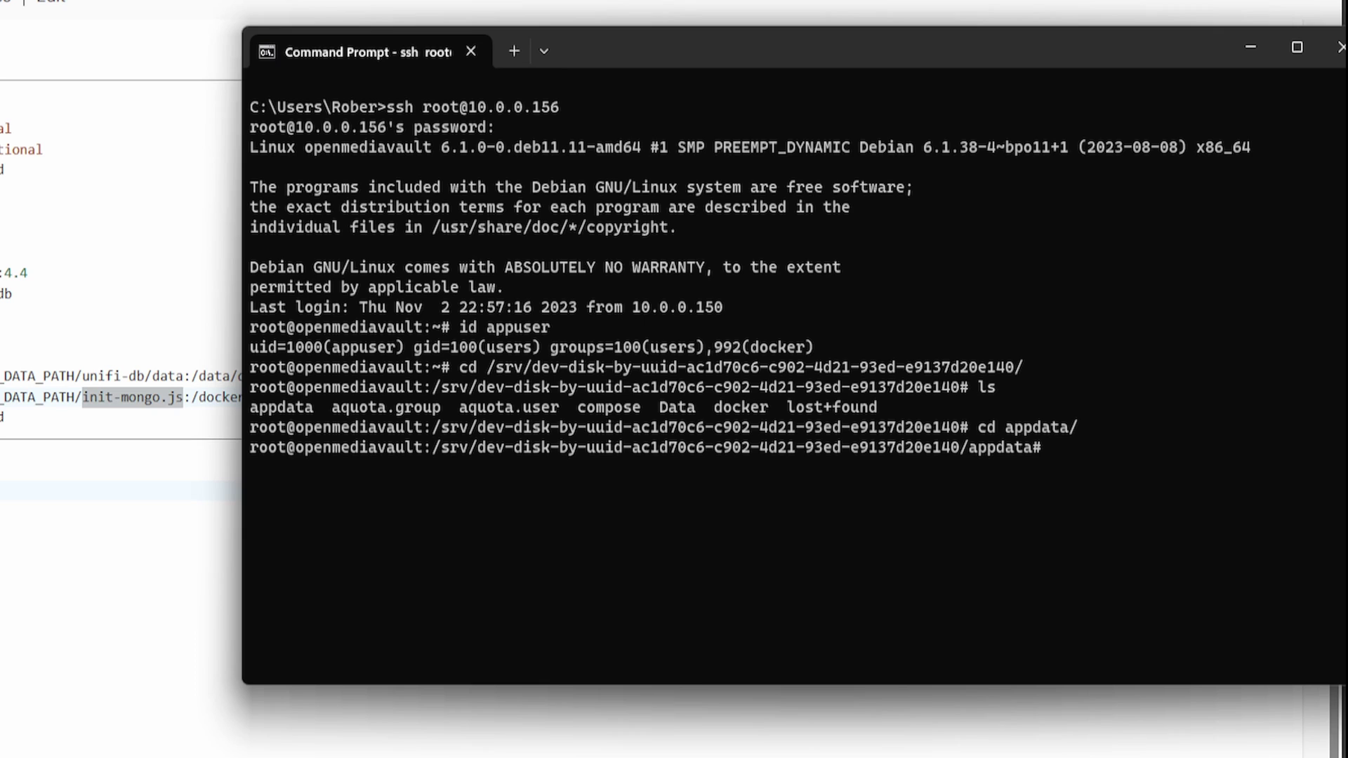
{"action": "type", "text": "vim init-mongo"}
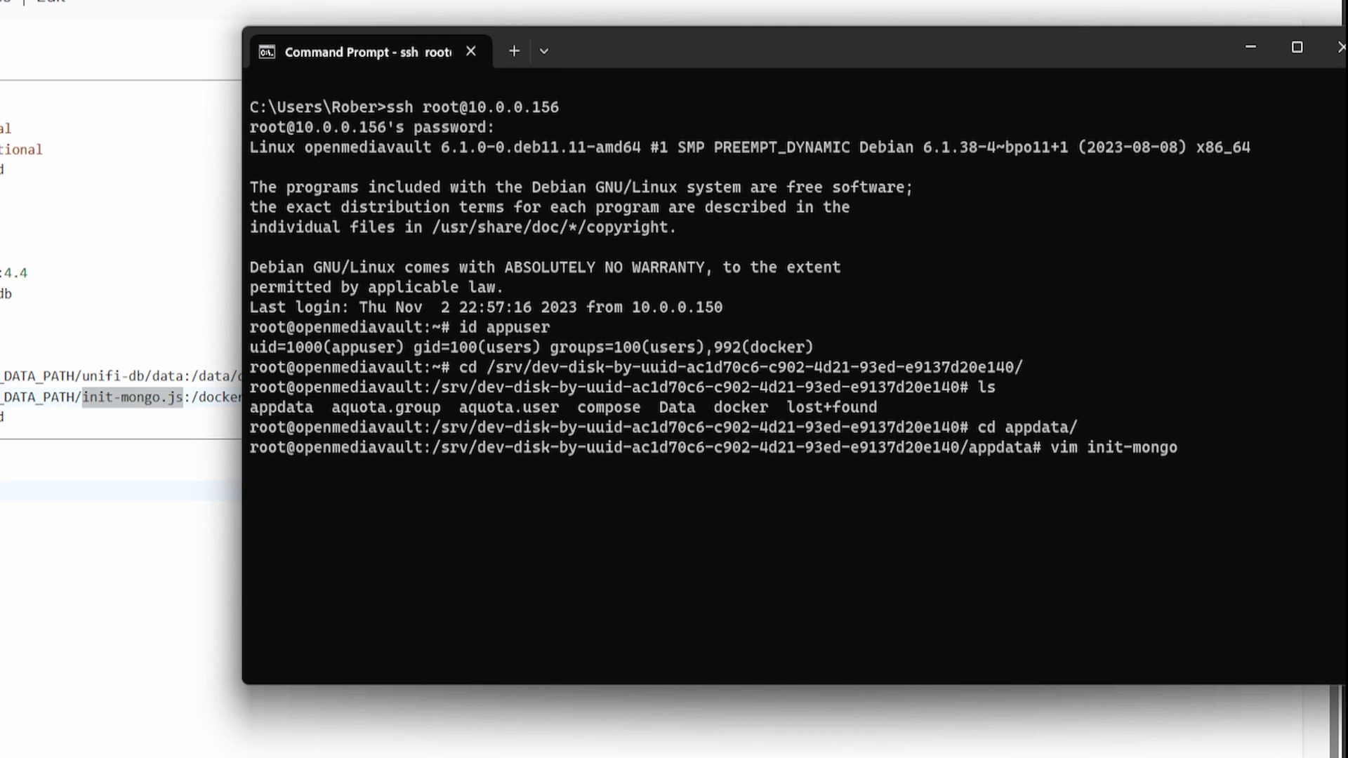
{"action": "type", "text": ".js"}
{"action": "key", "text": "Return"}
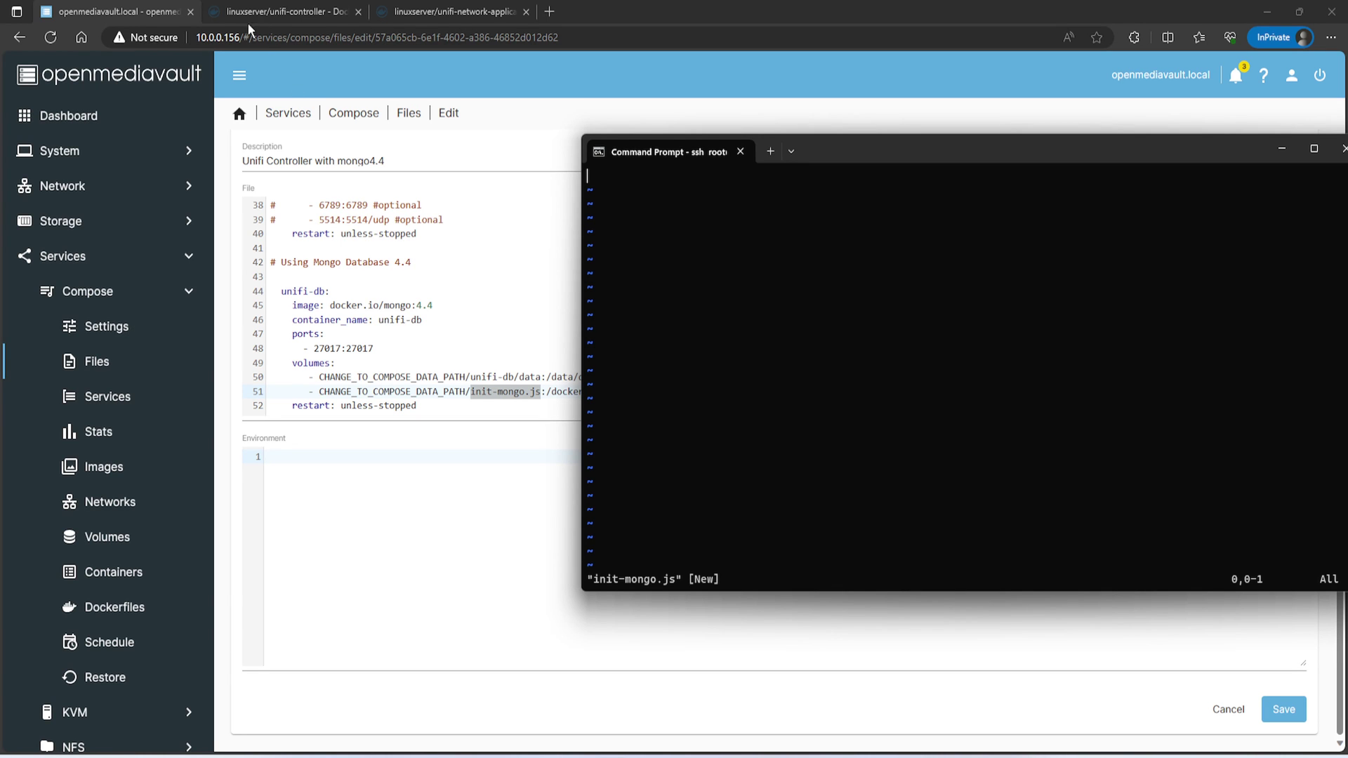
Step: Copy the db.getSiblingDB createUser line from Docker Hub's init-mongo.js example, then return to vim
{"action": "left_click", "coordinate": [449, 19]}
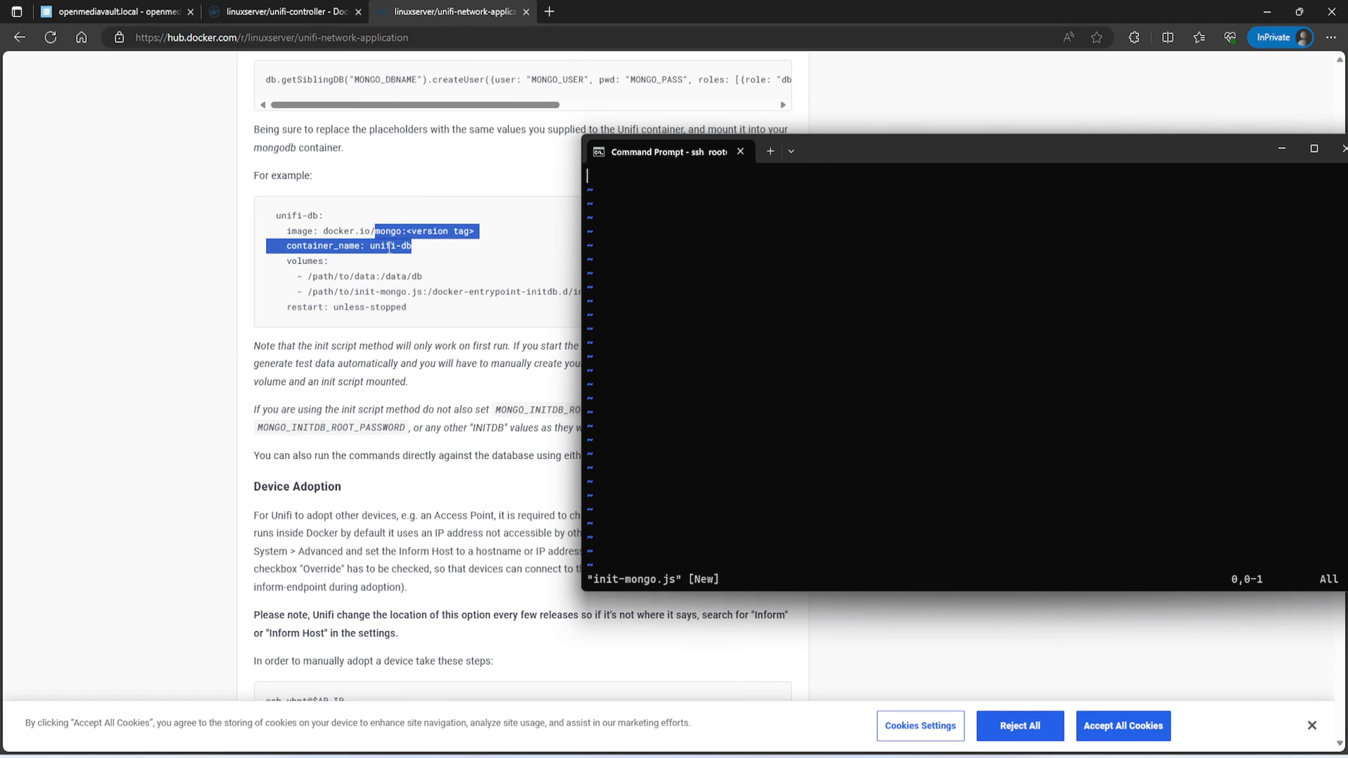
{"action": "scroll", "coordinate": [345, 272], "scroll_direction": "up", "scroll_amount": 2}
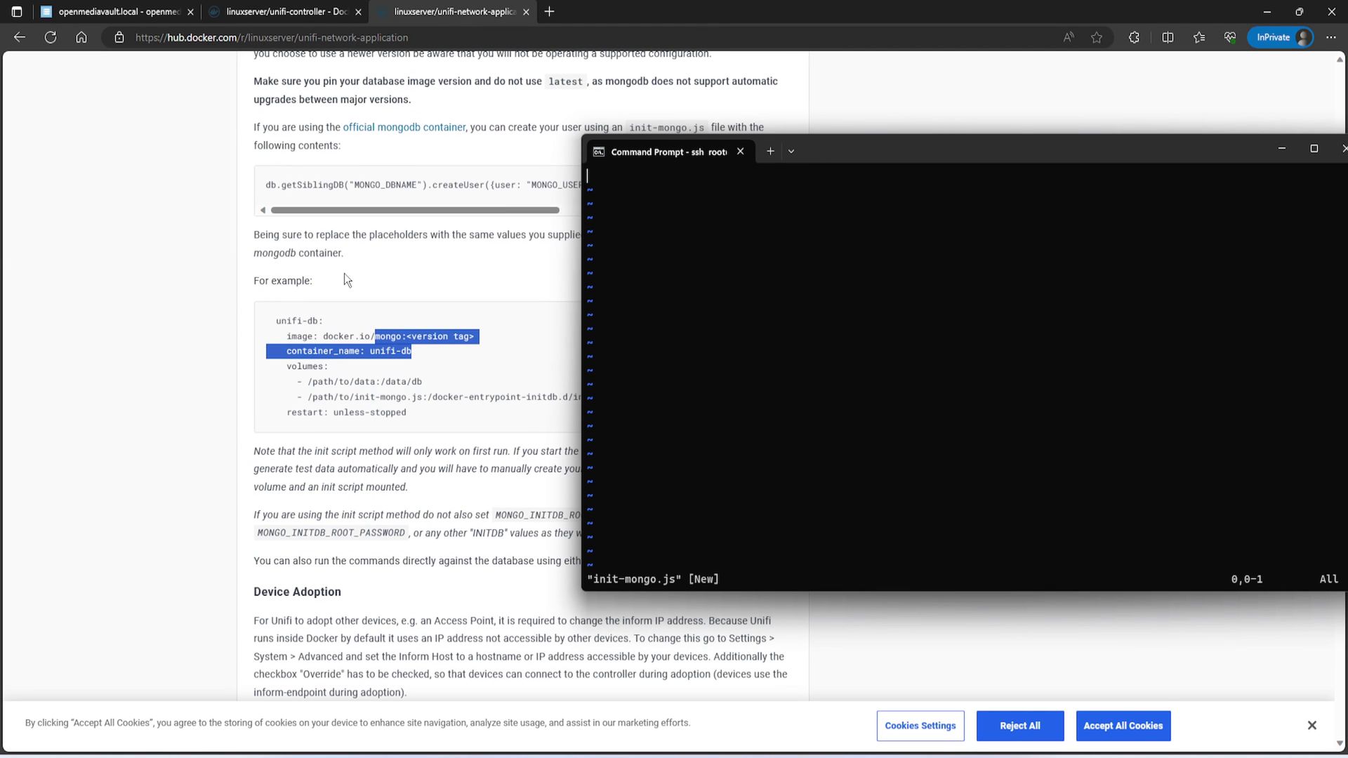
{"action": "scroll", "coordinate": [373, 208], "scroll_direction": "down", "scroll_amount": 2}
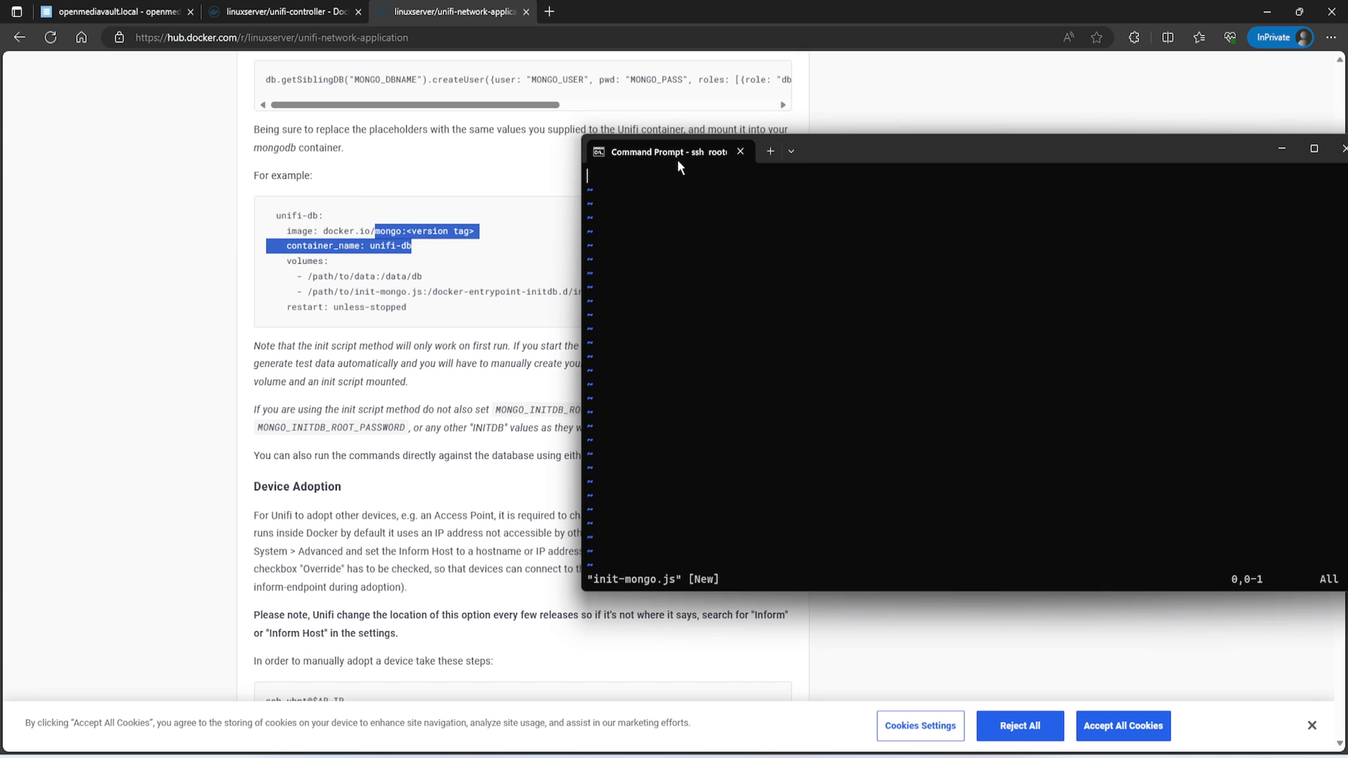
{"action": "left_click_drag", "start_coordinate": [834, 160], "coordinate": [646, 349]}
{"action": "scroll", "coordinate": [546, 259], "scroll_direction": "up", "scroll_amount": 2}
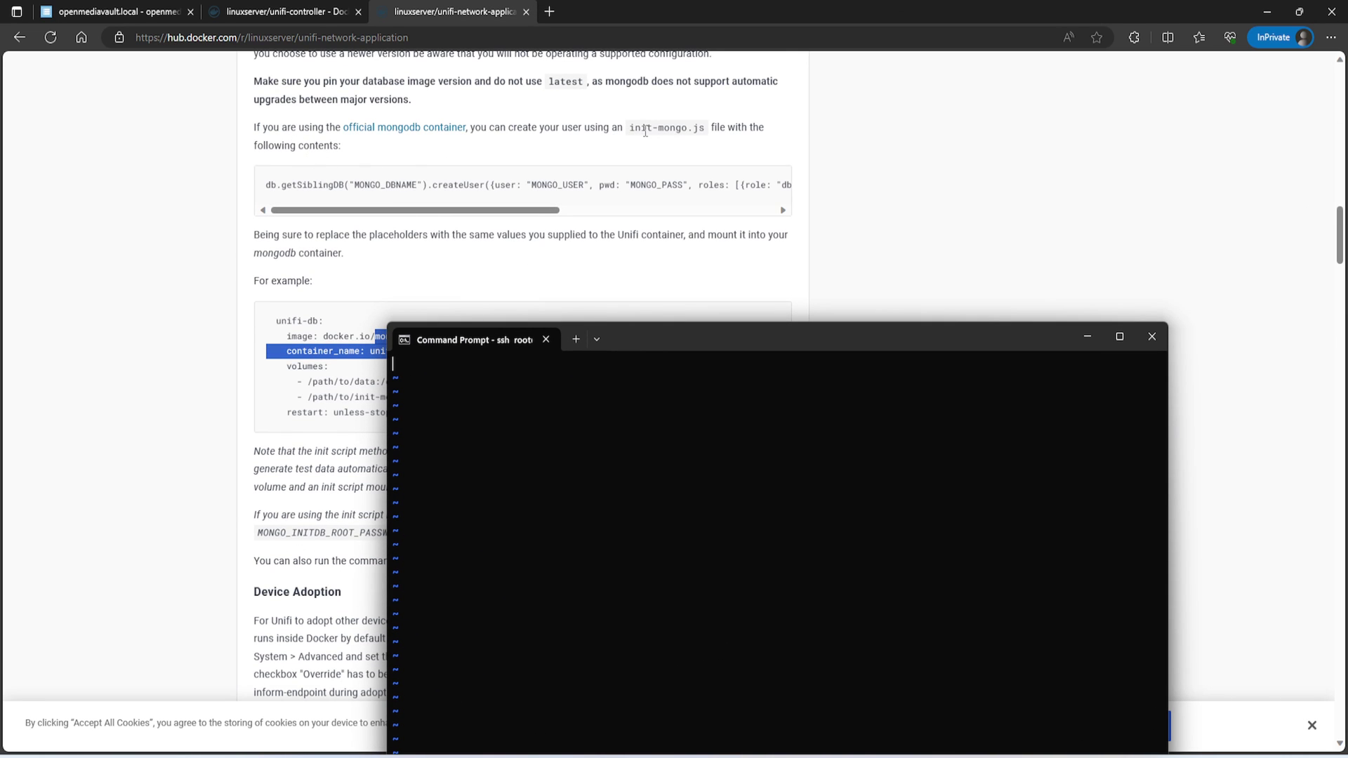
{"action": "left_click_drag", "start_coordinate": [623, 128], "coordinate": [704, 127]}
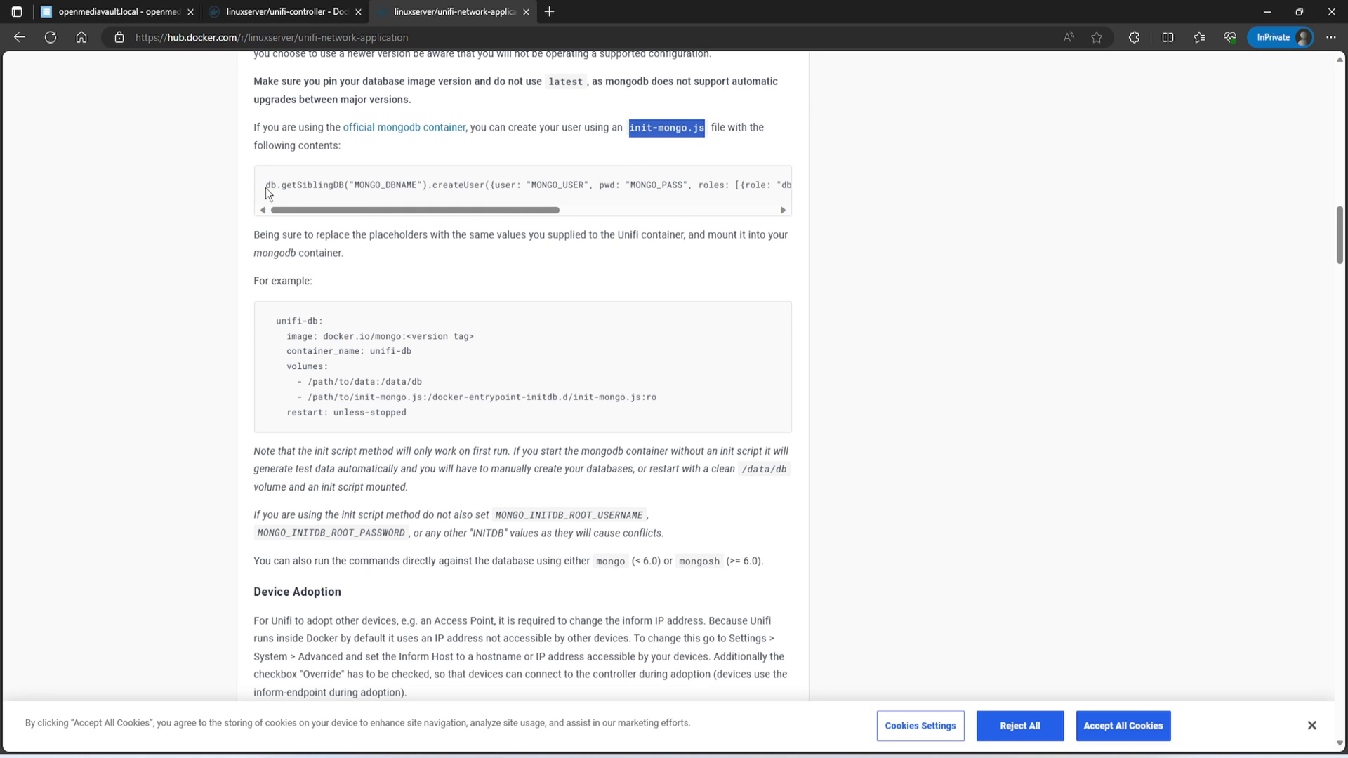
{"action": "left_click_drag", "start_coordinate": [266, 188], "coordinate": [788, 192]}
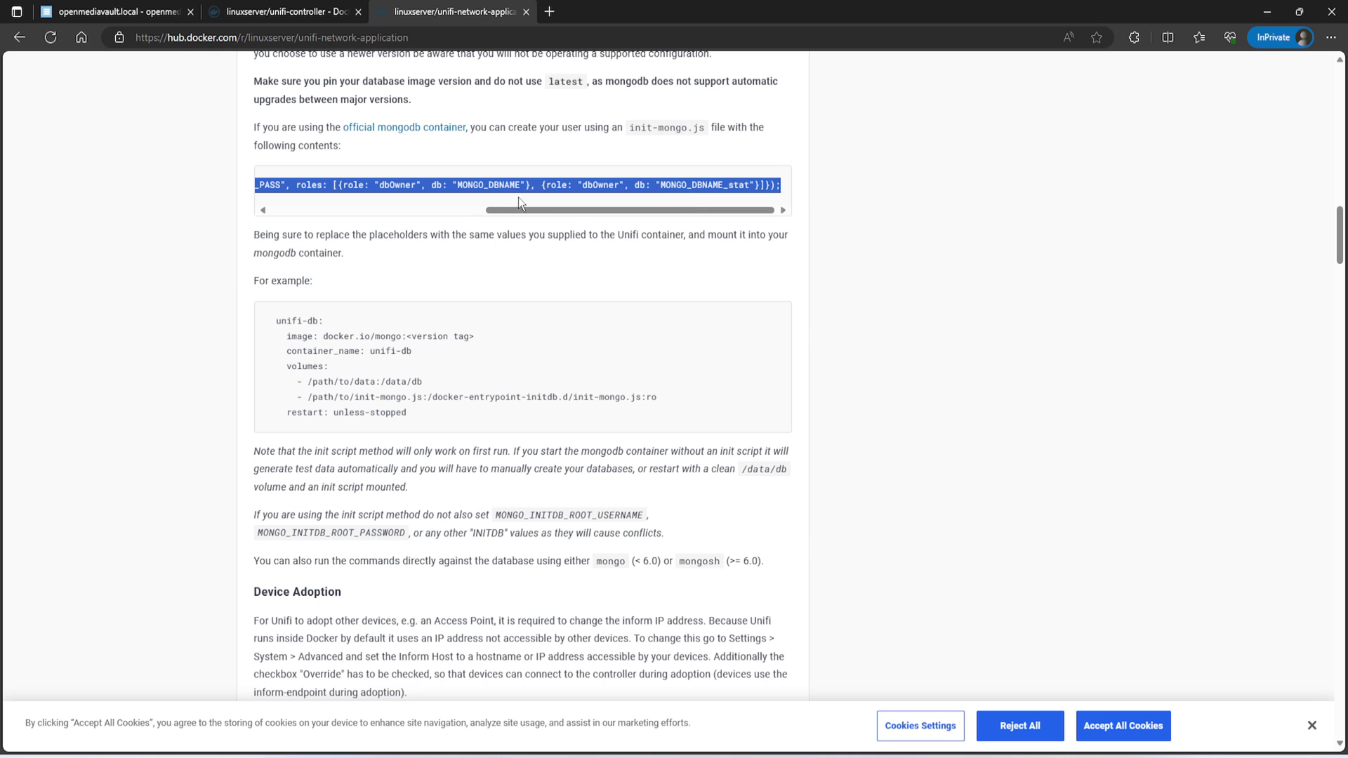
{"action": "left_click_drag", "start_coordinate": [671, 211], "coordinate": [431, 212]}
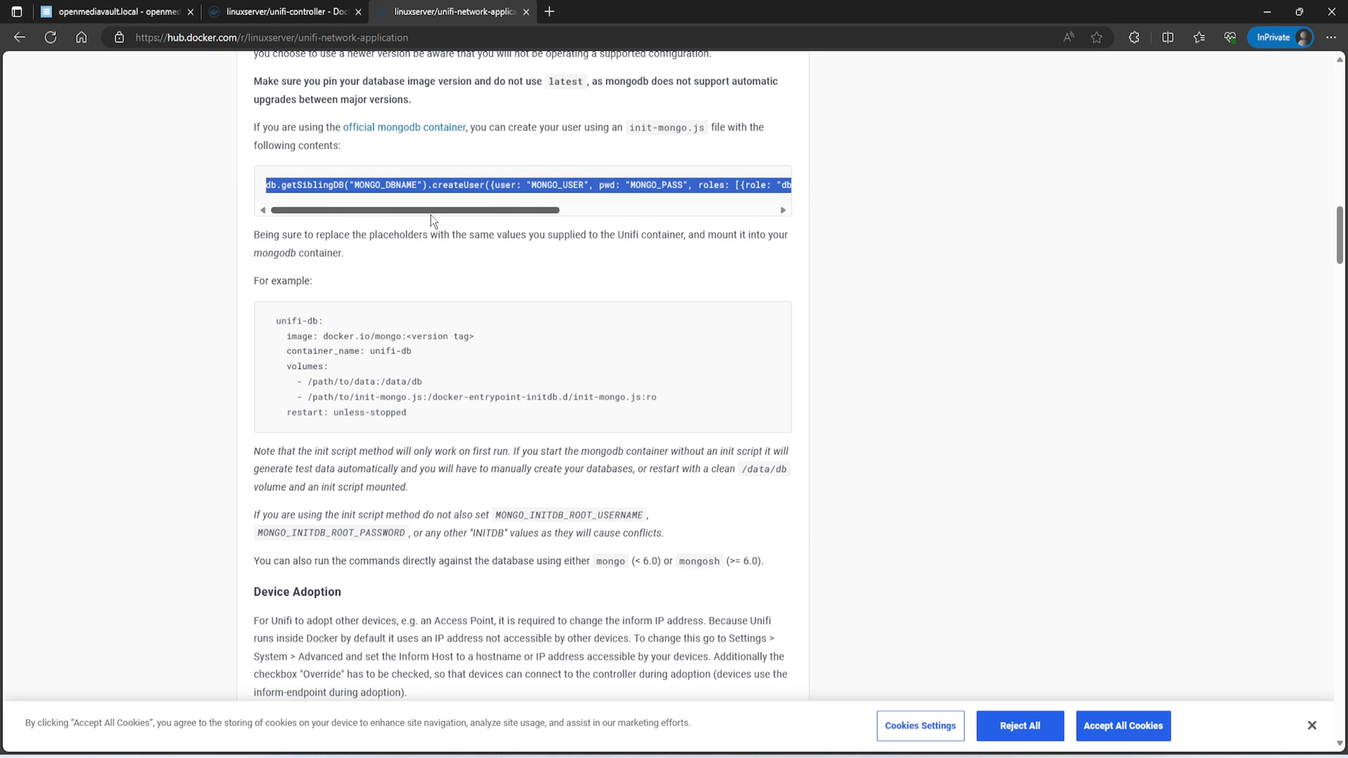
{"action": "key", "text": "alt+Tab"}
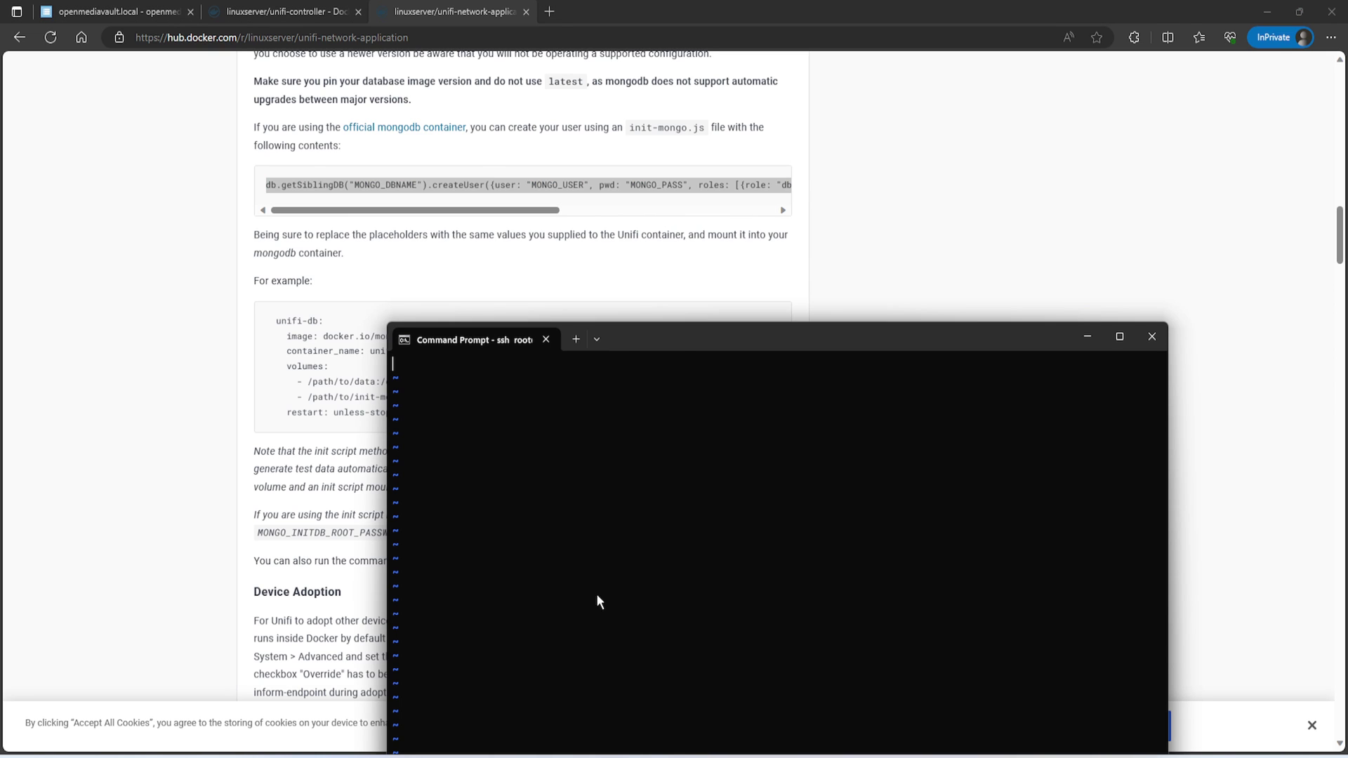
{"action": "left_click_drag", "start_coordinate": [688, 344], "coordinate": [716, 259]}
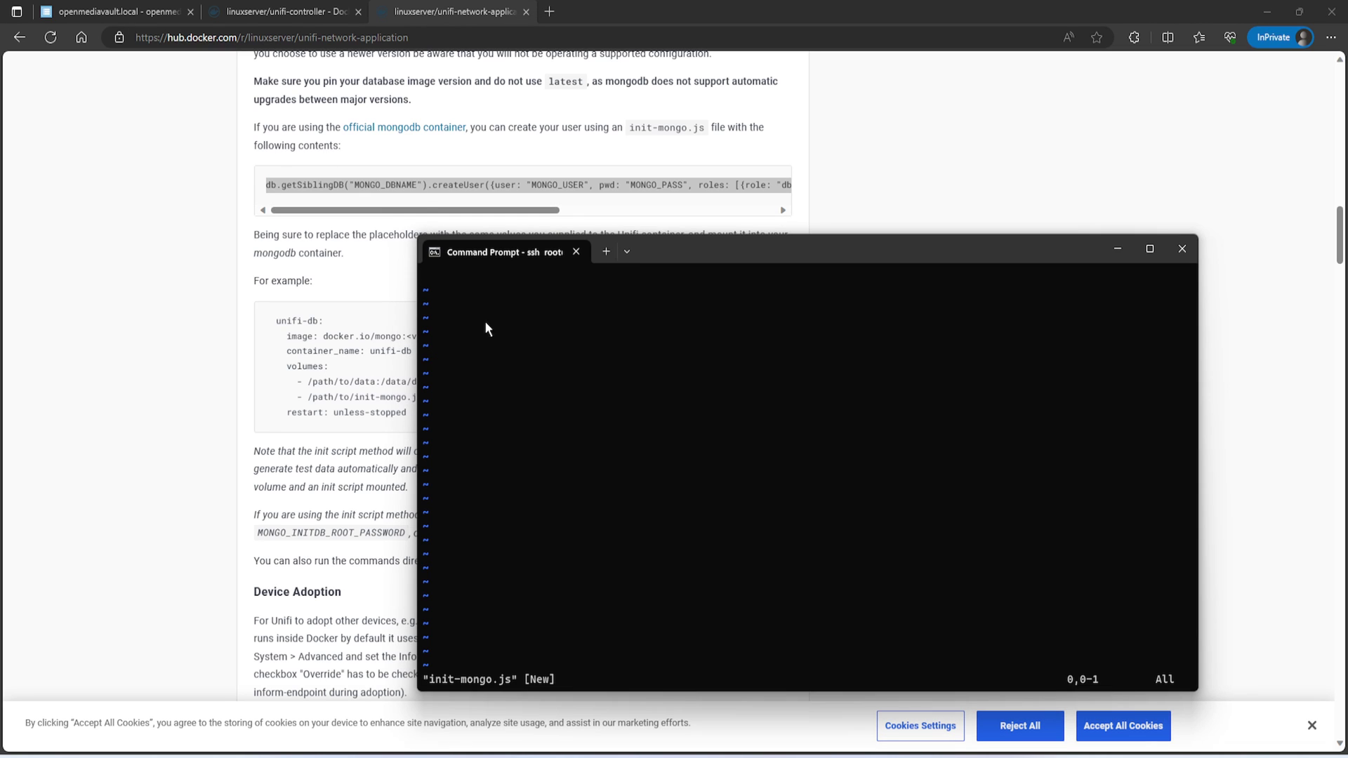
Step: Paste the createUser line into init-mongo.js and widen the terminal to fit it
{"action": "key", "text": "i"}
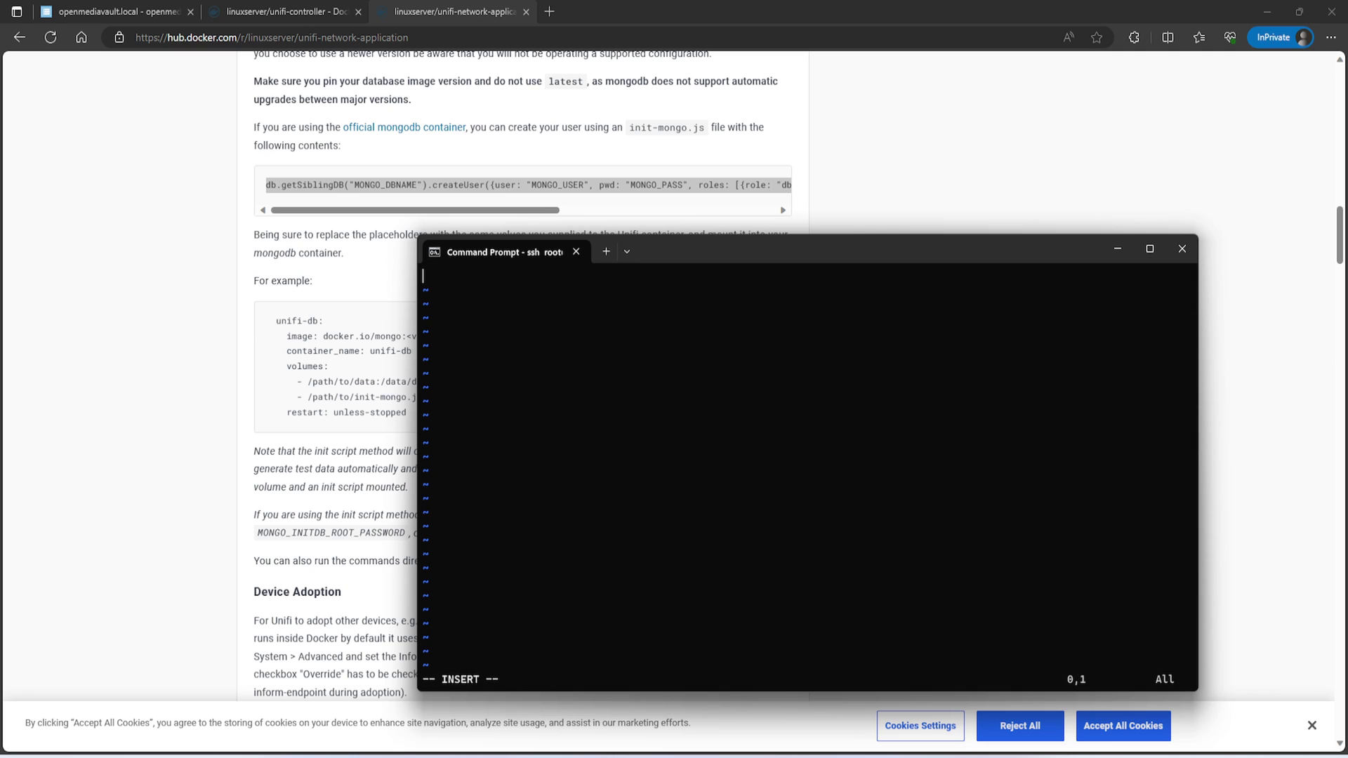
{"action": "right_click", "coordinate": [438, 278]}
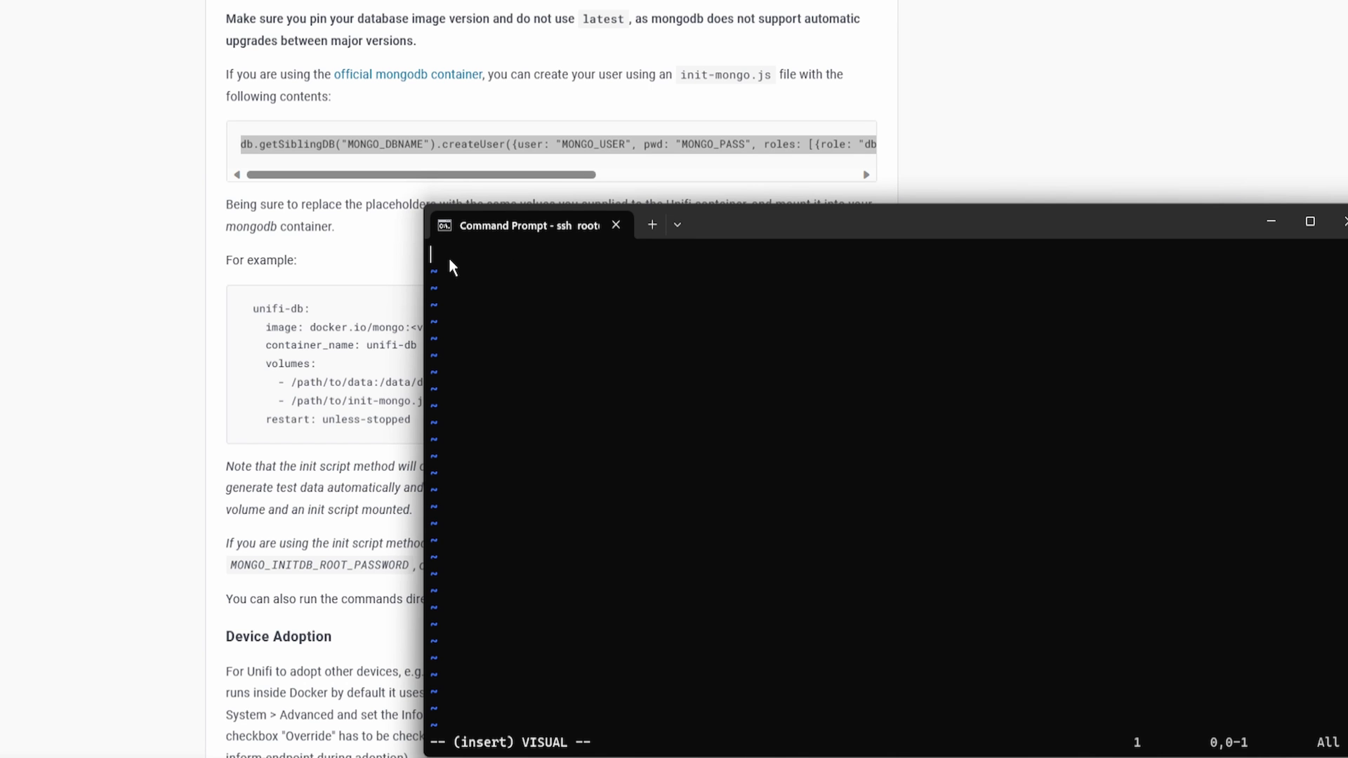
{"action": "right_click", "coordinate": [448, 258]}
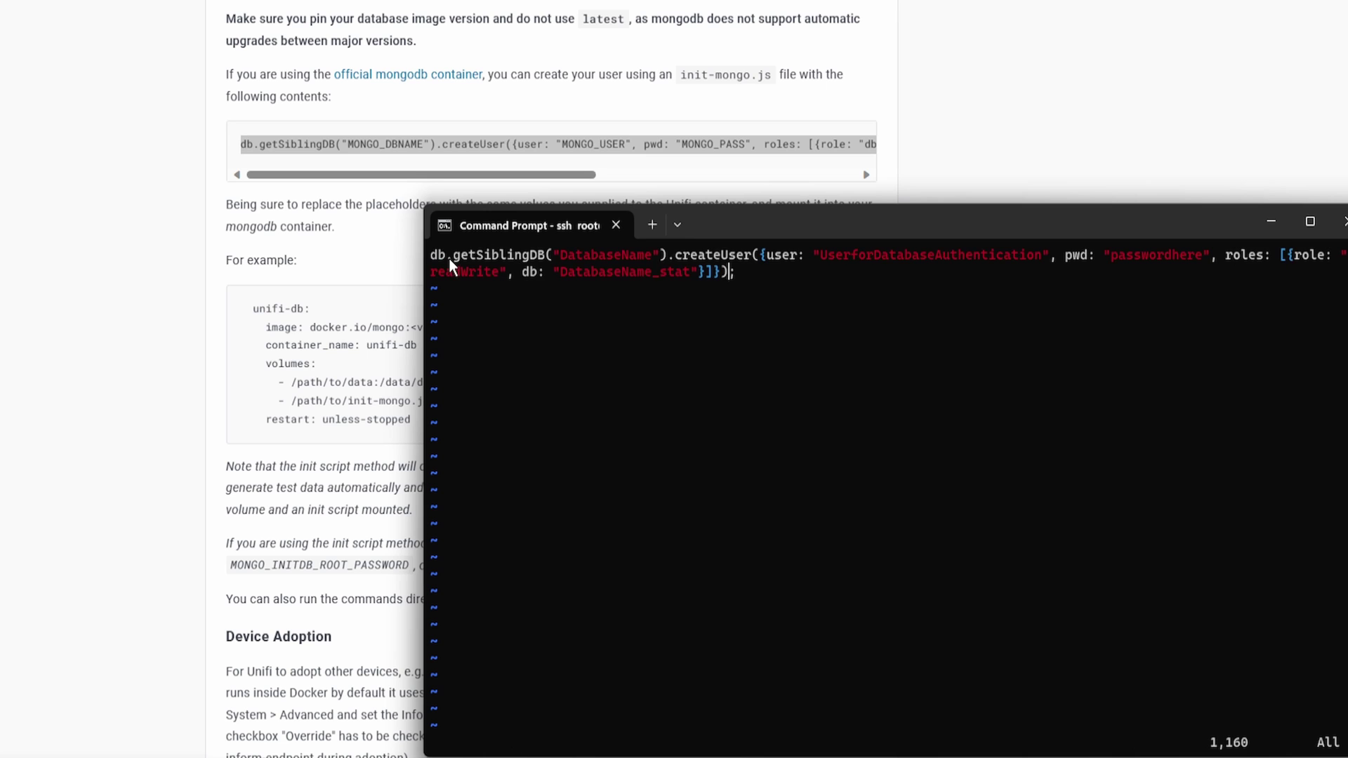
{"action": "left_click_drag", "start_coordinate": [1008, 226], "coordinate": [594, 213]}
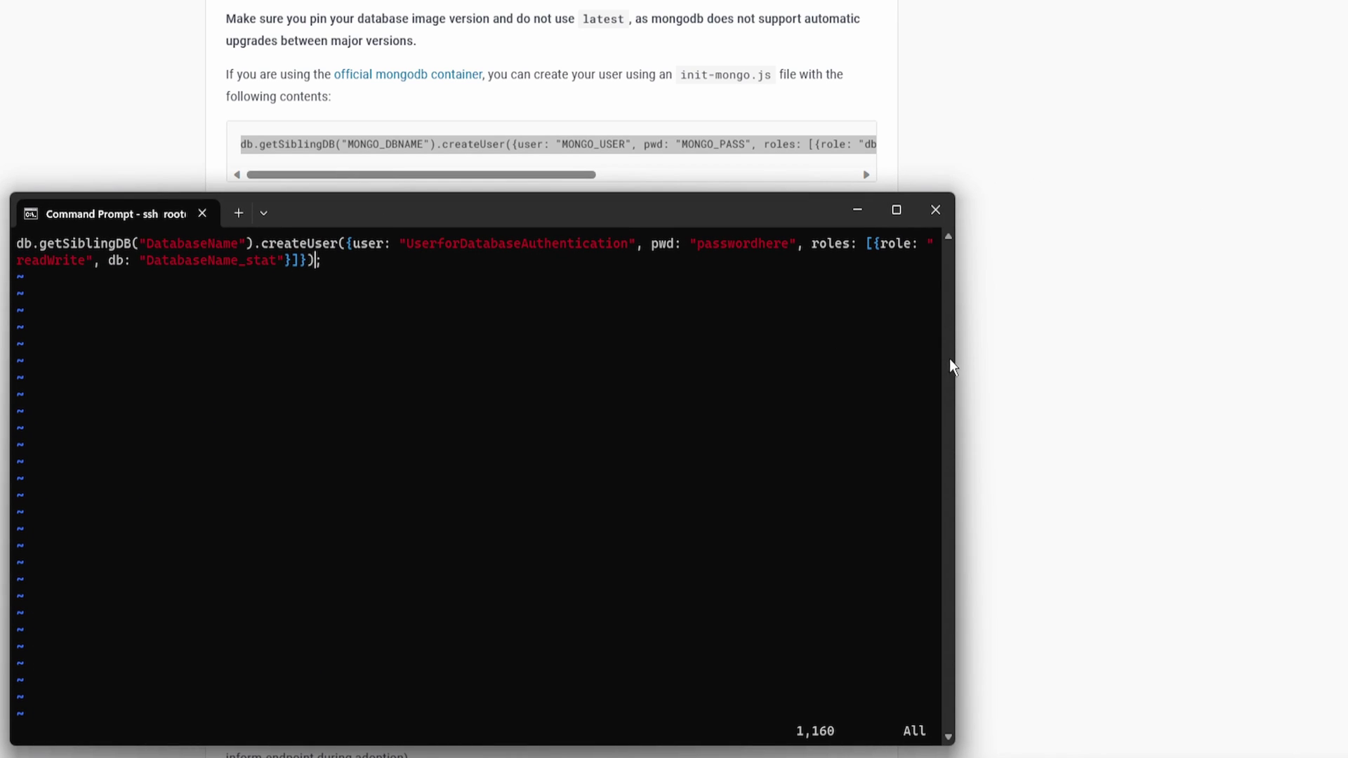
{"action": "left_click_drag", "start_coordinate": [955, 359], "coordinate": [1332, 357]}
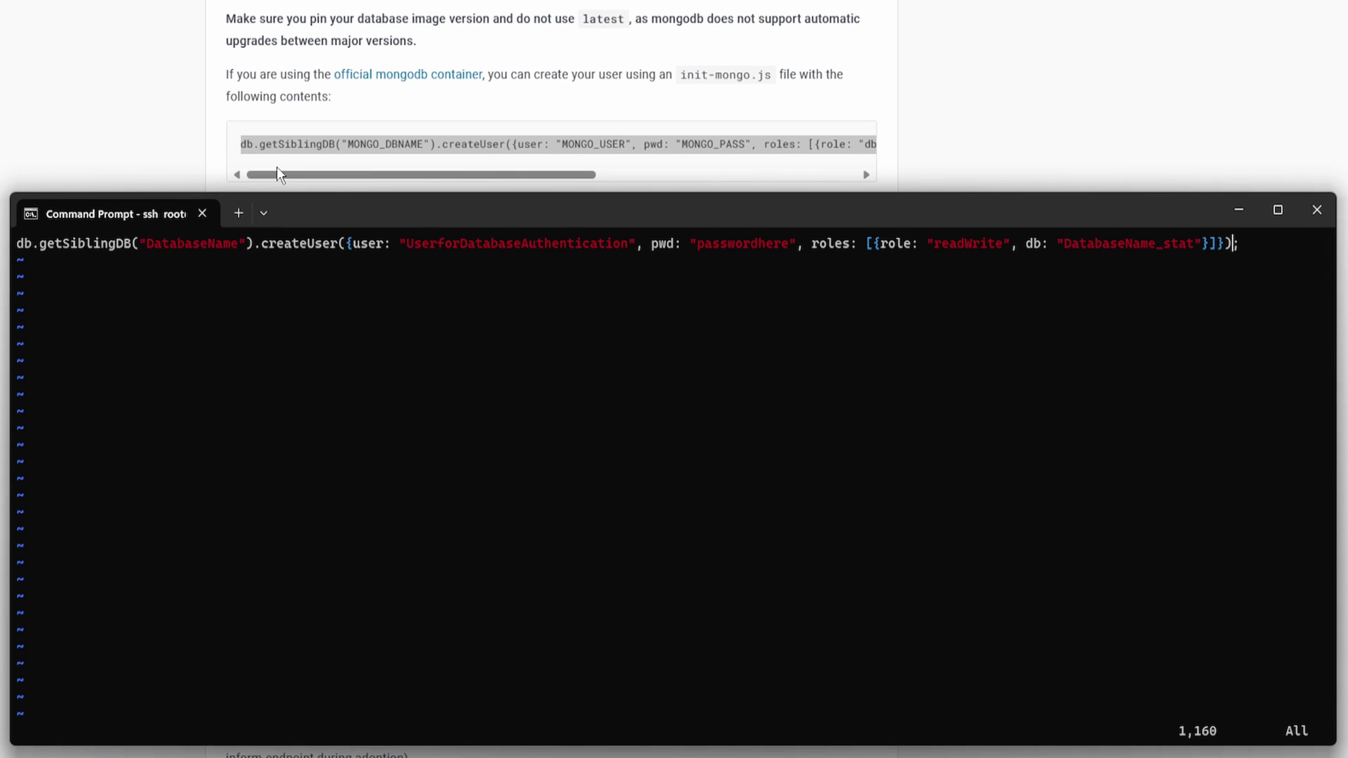
{"action": "left_click", "coordinate": [223, 246]}
{"action": "left_click", "coordinate": [238, 244]}
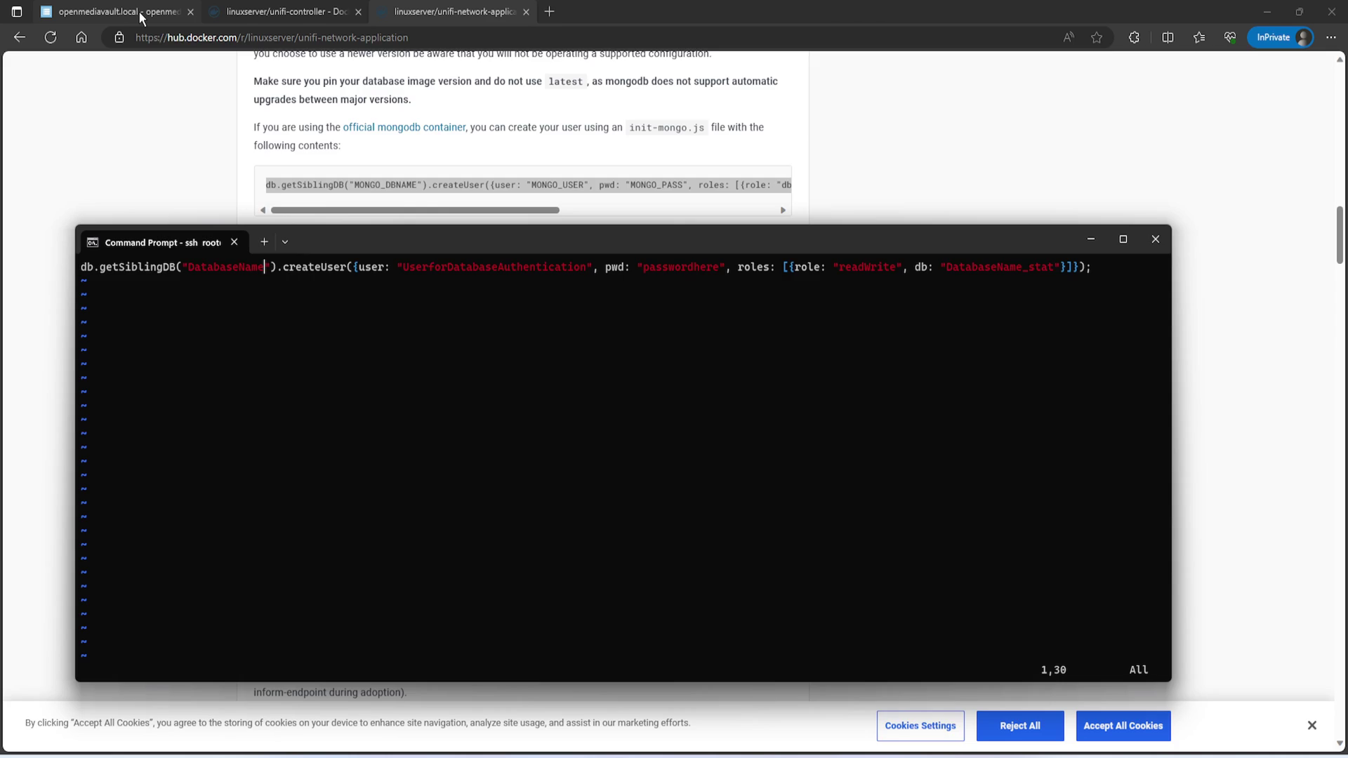
Step: Look up MONGO_USER, MONGO_PASS and MONGO_DBNAME in the compose environment lines, then return to vim
{"action": "left_click", "coordinate": [138, 11]}
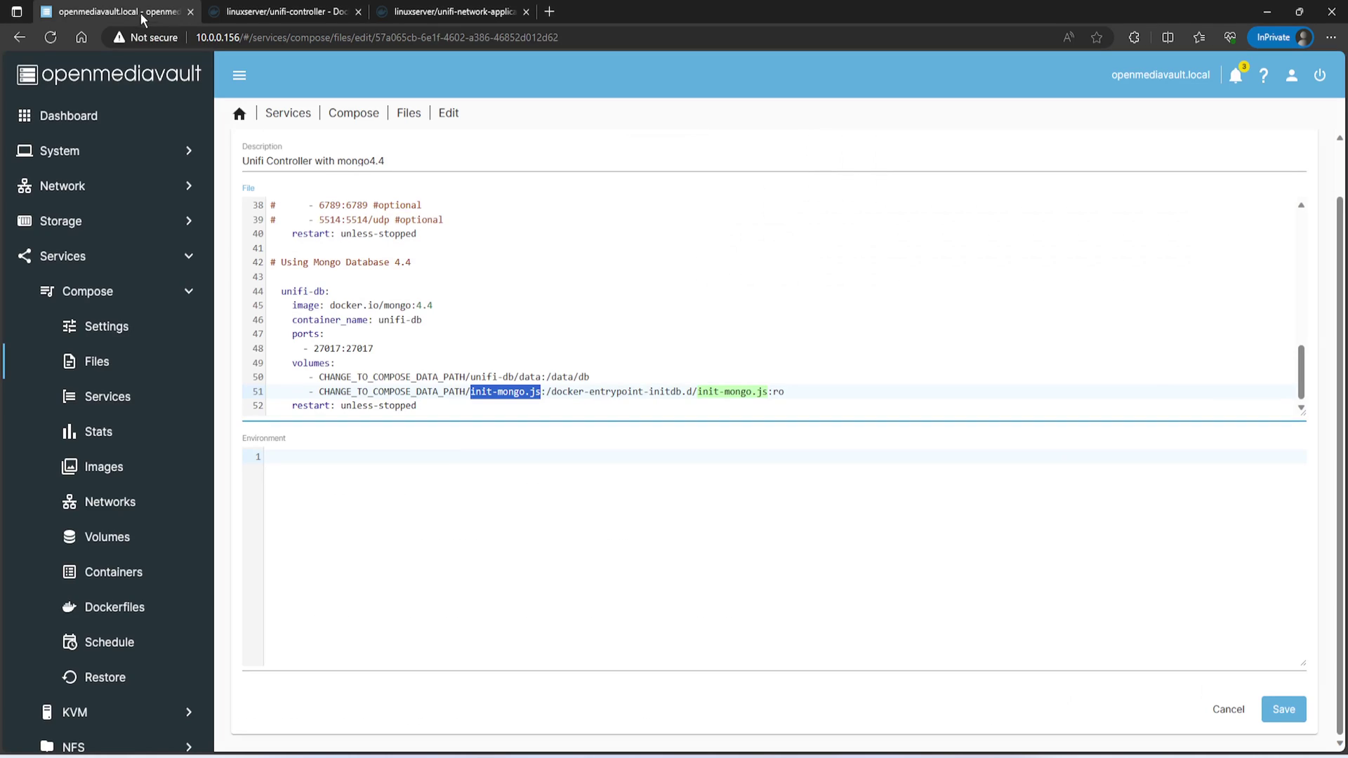
{"action": "scroll", "coordinate": [435, 302], "scroll_direction": "up", "scroll_amount": 5}
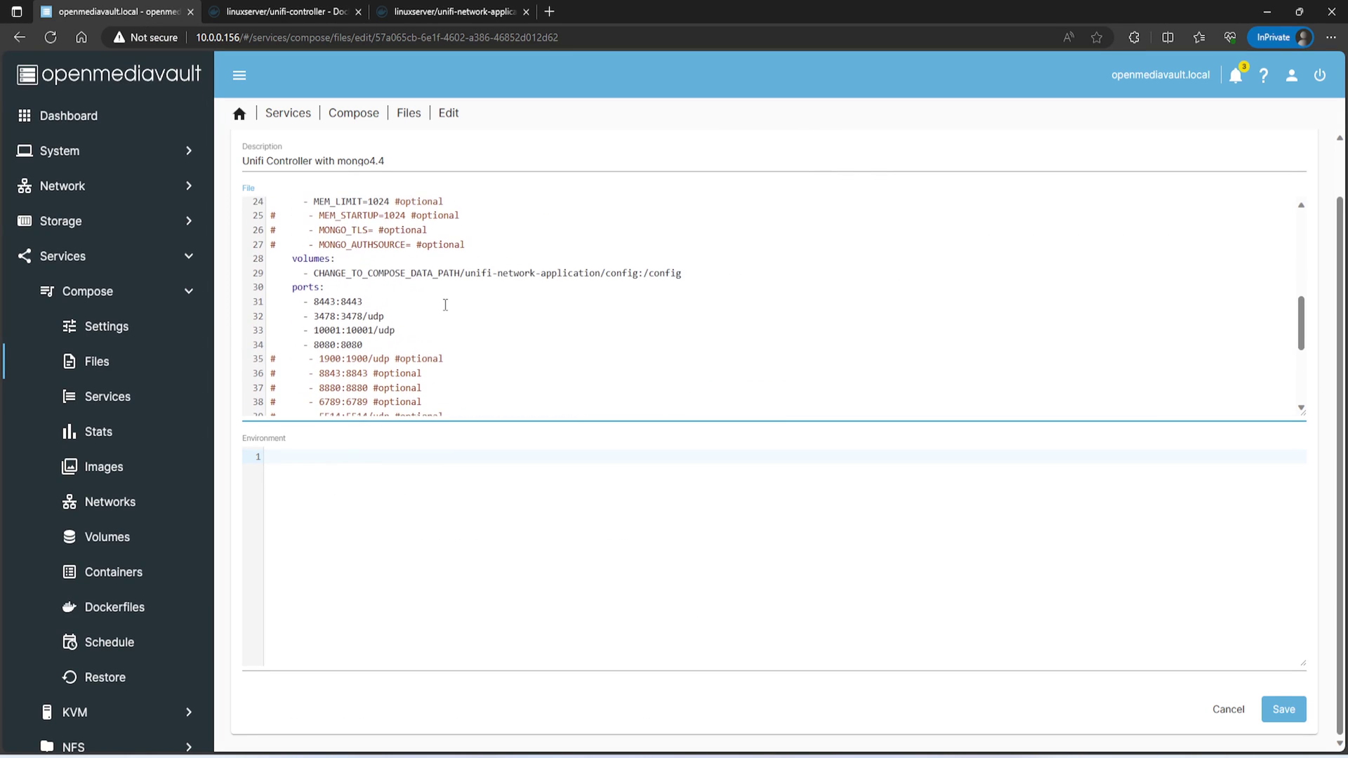
{"action": "scroll", "coordinate": [445, 305], "scroll_direction": "down", "scroll_amount": 6}
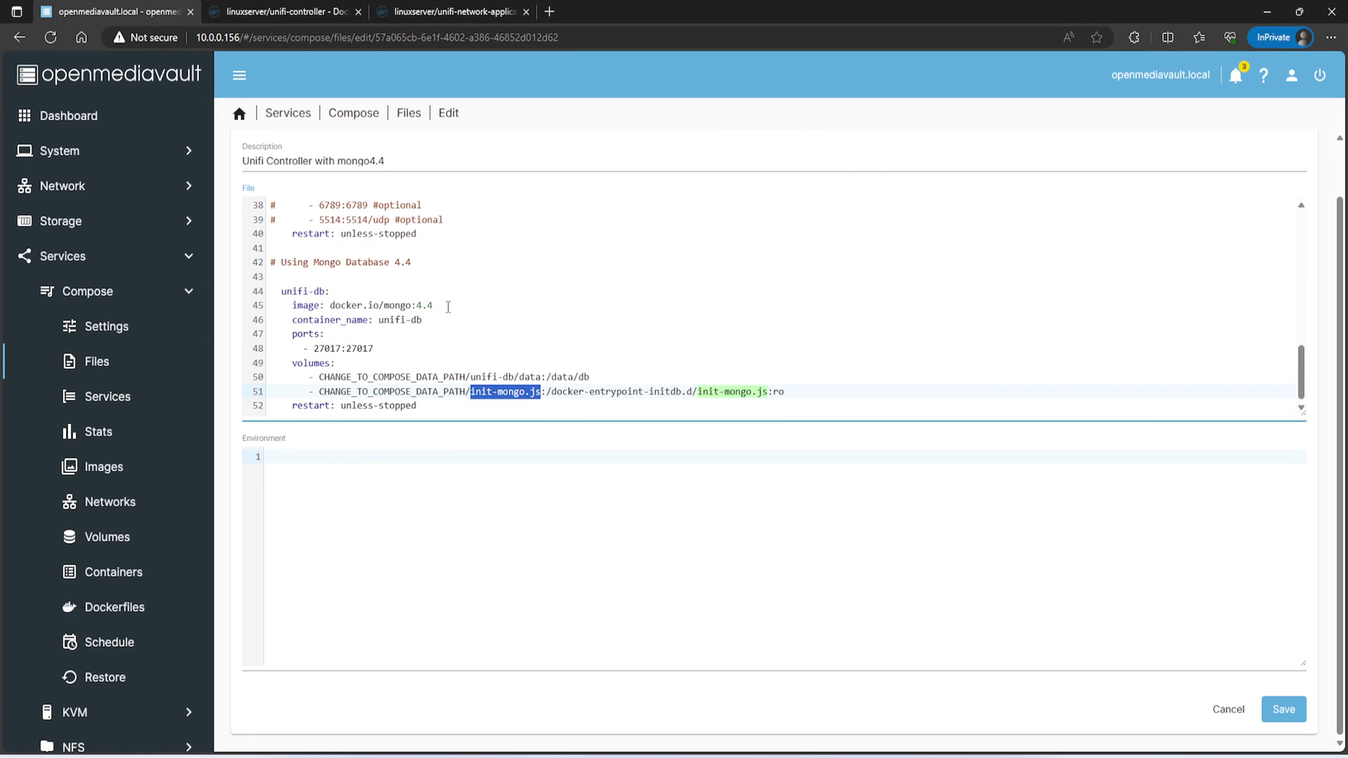
{"action": "scroll", "coordinate": [453, 310], "scroll_direction": "up", "scroll_amount": 6}
{"action": "scroll", "coordinate": [456, 313], "scroll_direction": "up", "scroll_amount": 4}
{"action": "scroll", "coordinate": [450, 314], "scroll_direction": "down", "scroll_amount": 2}
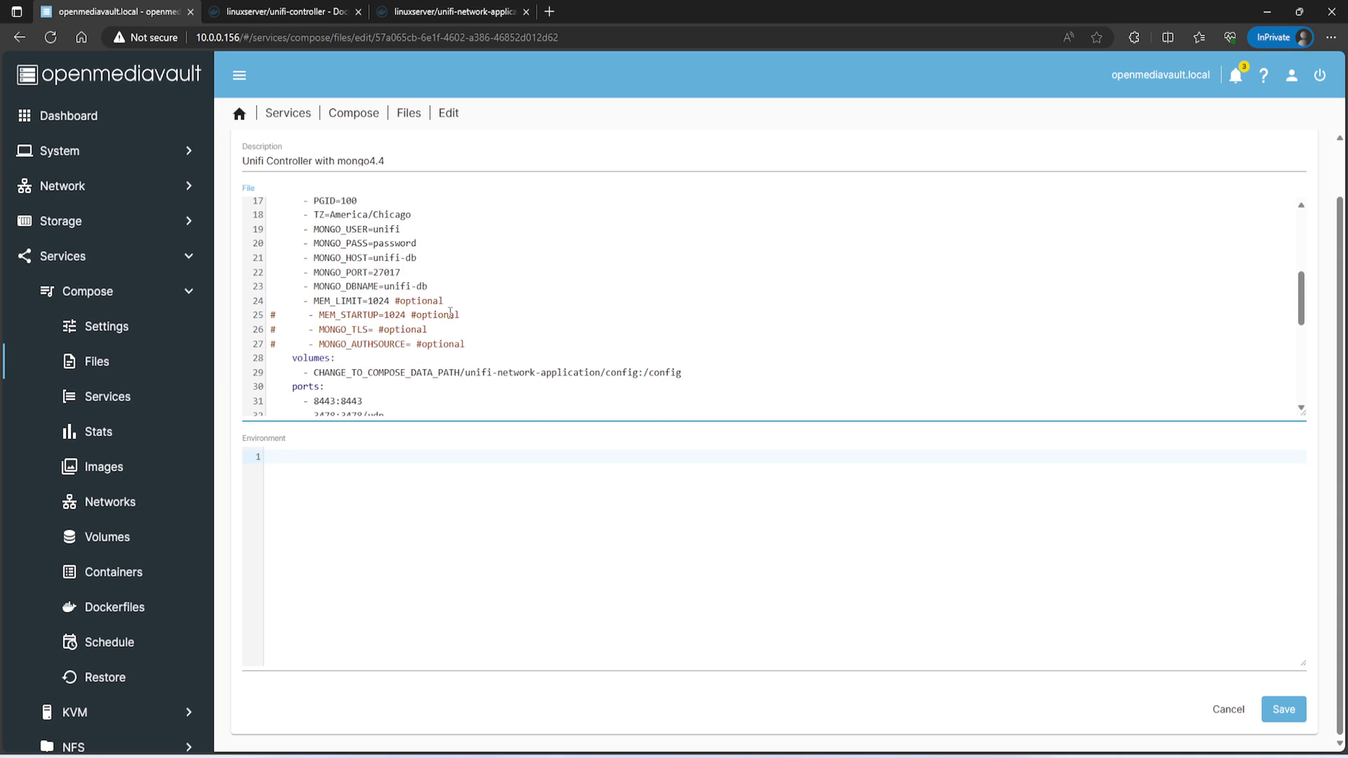
{"action": "scroll", "coordinate": [451, 313], "scroll_direction": "up", "scroll_amount": 1}
{"action": "left_click", "coordinate": [583, 753]}
Step: Replace DatabaseName with unifi-db and the user placeholder with unifi
{"action": "left_click_drag", "start_coordinate": [451, 244], "coordinate": [628, 328]}
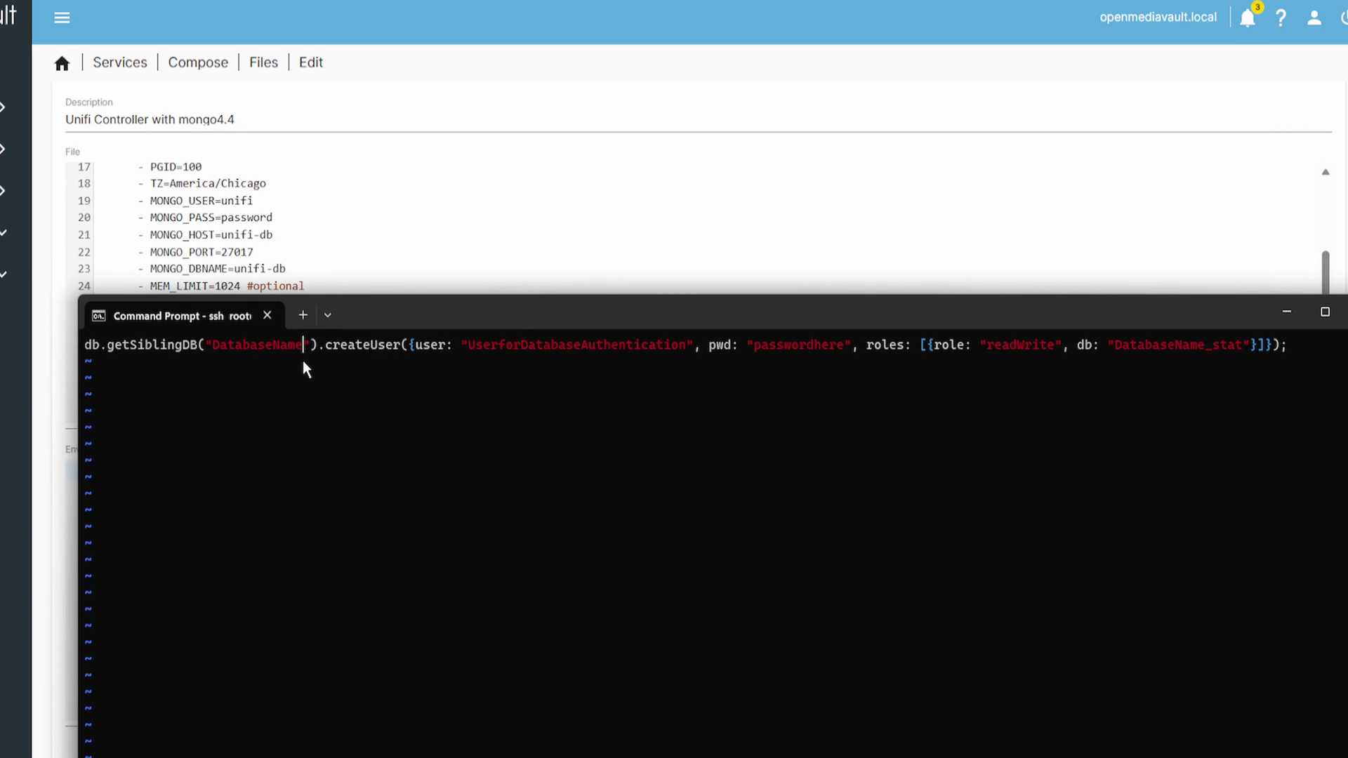
{"action": "key", "text": "Left"}
{"action": "key", "text": "Left"}
{"action": "key", "text": "Left"}
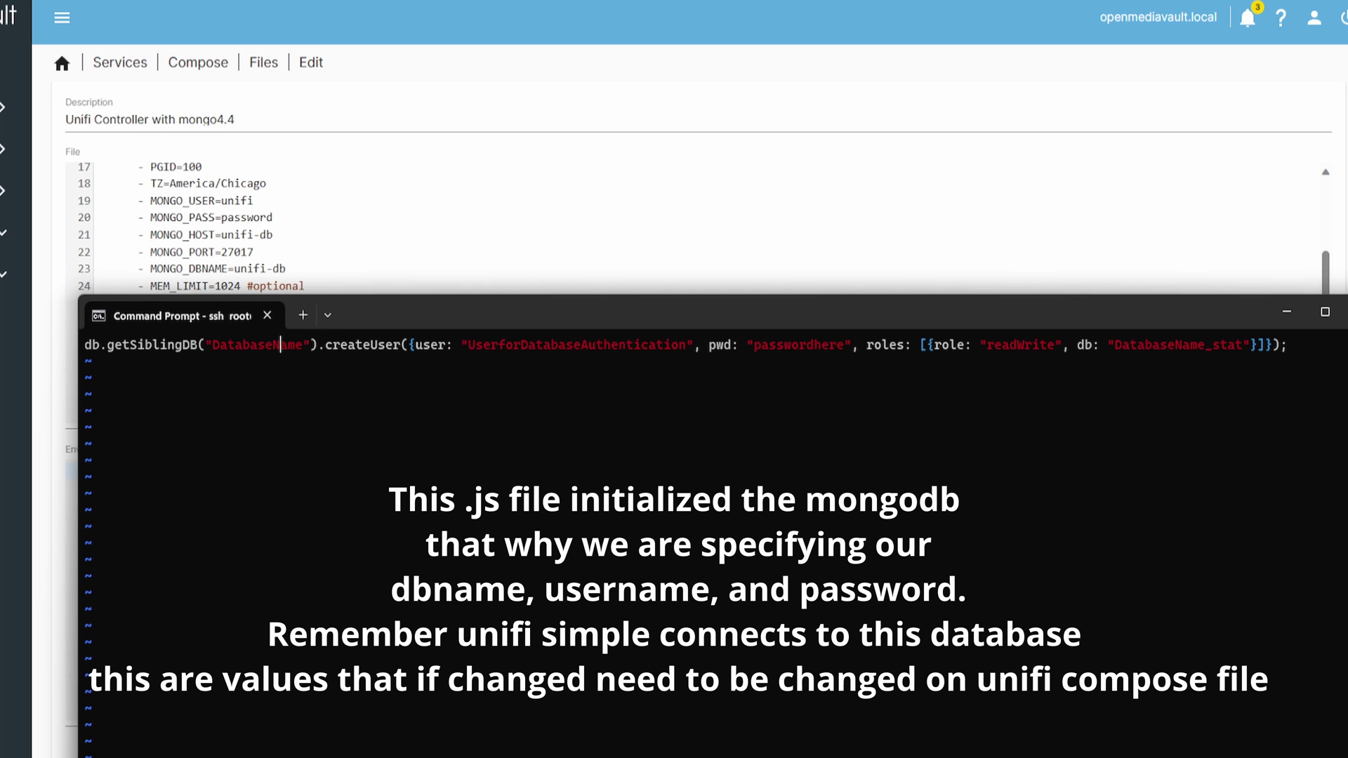
{"action": "key", "text": "Right"}
{"action": "key", "text": "Right"}
{"action": "key", "text": "Right"}
{"action": "key", "text": "BackSpace"}
{"action": "key", "text": "BackSpace"}
{"action": "key", "text": "BackSpace"}
{"action": "key", "text": "BackSpace"}
{"action": "key", "text": "BackSpace"}
{"action": "key", "text": "BackSpace"}
{"action": "key", "text": "BackSpace"}
{"action": "key", "text": "BackSpace"}
{"action": "key", "text": "BackSpace"}
{"action": "key", "text": "BackSpace"}
{"action": "key", "text": "BackSpace"}
{"action": "key", "text": "BackSpace"}
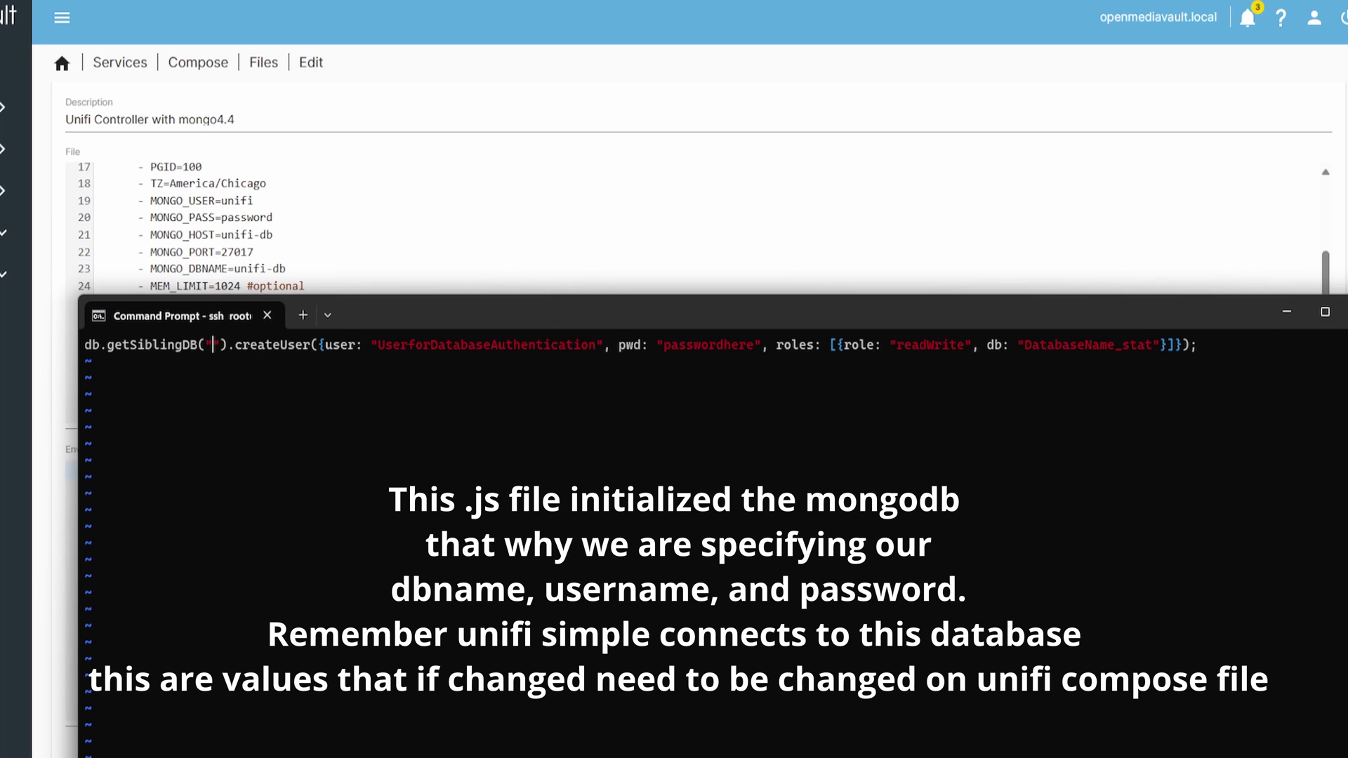
{"action": "type", "text": "unifi-db"}
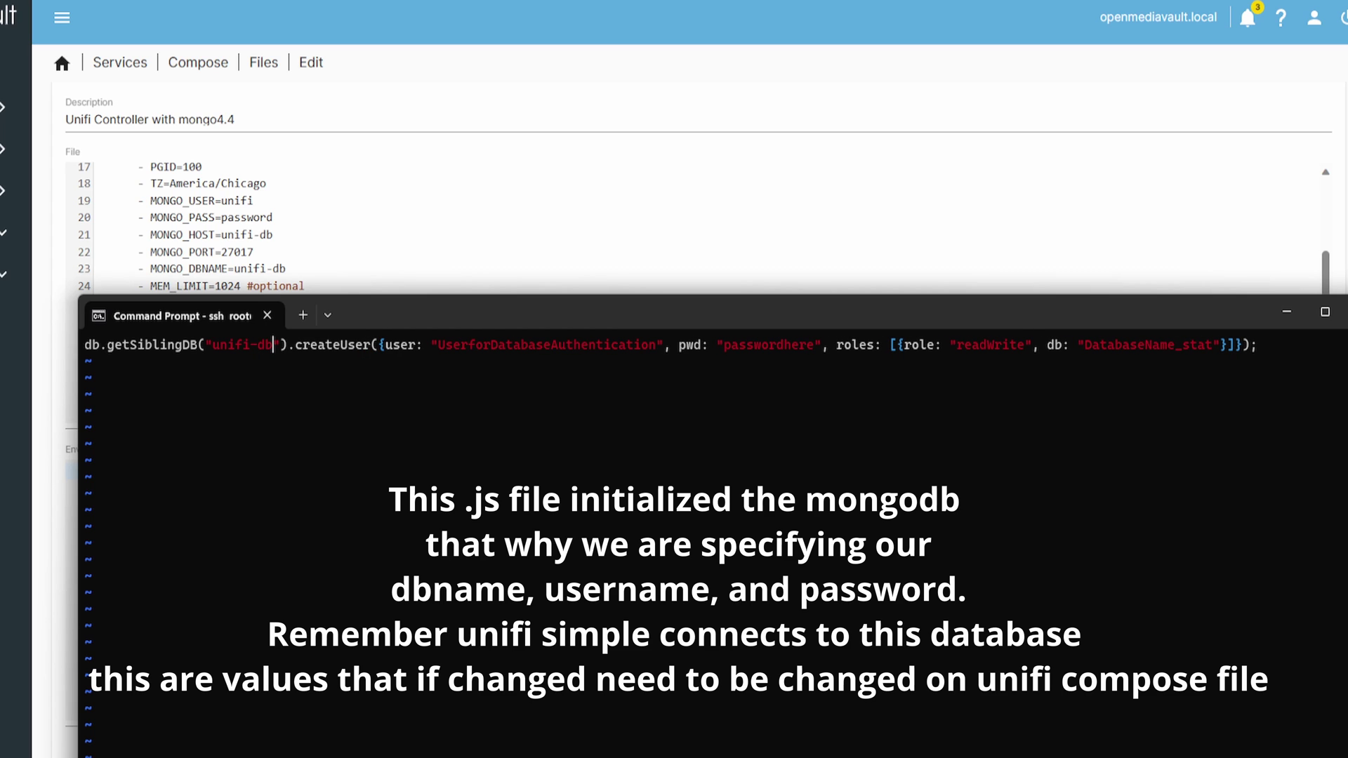
{"action": "key", "text": "Right"}
{"action": "key", "text": "Right"}
{"action": "key", "text": "Right"}
{"action": "key", "text": "Right"}
{"action": "key", "text": "Right"}
{"action": "key", "text": "Right"}
{"action": "key", "text": "Right"}
{"action": "key", "text": "Right"}
{"action": "key", "text": "Right"}
{"action": "key", "text": "Right"}
{"action": "key", "text": "Right"}
{"action": "key", "text": "Right"}
{"action": "key", "text": "Right"}
{"action": "key", "text": "Right"}
{"action": "key", "text": "Right"}
{"action": "key", "text": "Right"}
{"action": "key", "text": "Right"}
{"action": "key", "text": "Right"}
{"action": "key", "text": "Right"}
{"action": "key", "text": "Right"}
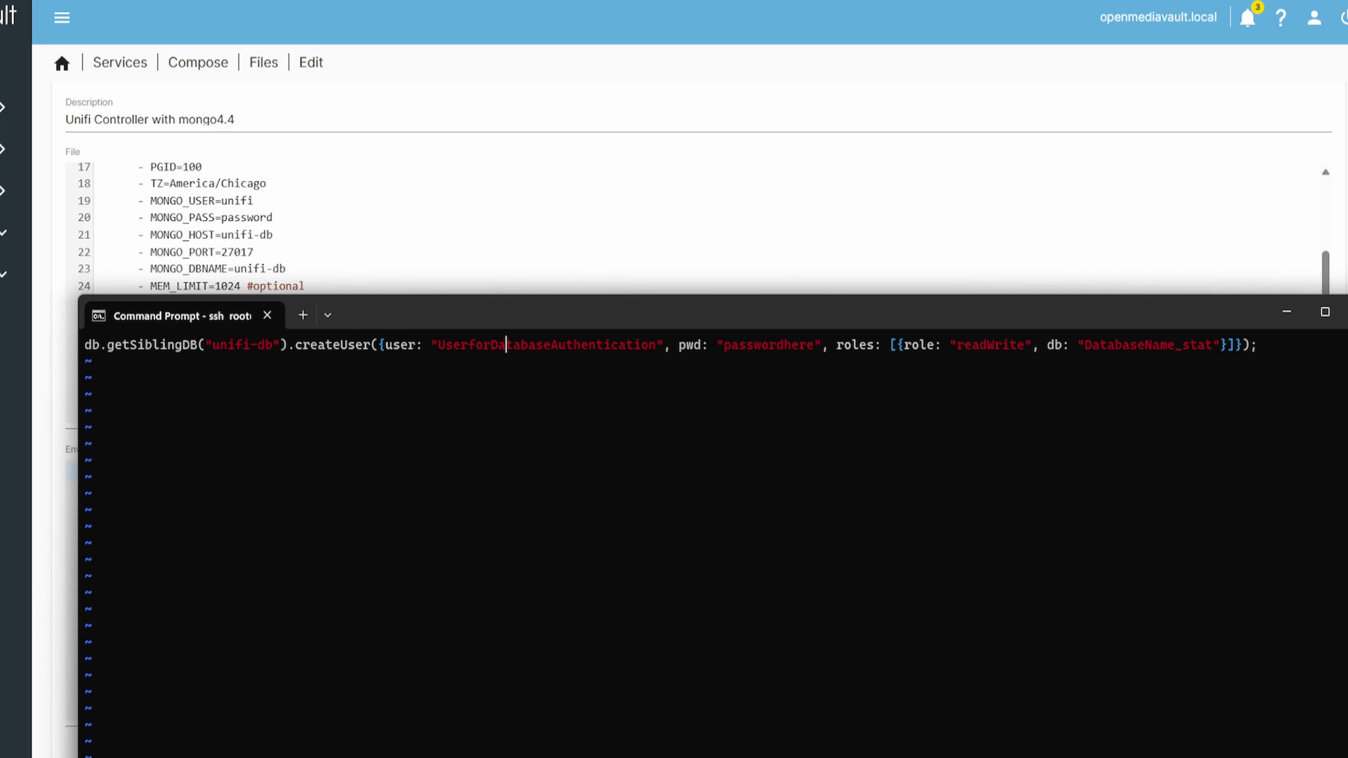
{"action": "key", "text": "Right"}
{"action": "key", "text": "Right"}
{"action": "key", "text": "Right"}
{"action": "key", "text": "Right"}
{"action": "key", "text": "Right"}
{"action": "key", "text": "Right"}
{"action": "key", "text": "Right"}
{"action": "key", "text": "Right"}
{"action": "key", "text": "Right"}
{"action": "key", "text": "Right"}
{"action": "key", "text": "Right"}
{"action": "key", "text": "Right"}
{"action": "key", "text": "Right"}
{"action": "key", "text": "Right"}
{"action": "key", "text": "Right"}
{"action": "key", "text": "Right"}
{"action": "key", "text": "Right"}
{"action": "key", "text": "Right"}
{"action": "key", "text": "Right"}
{"action": "key", "text": "Right"}
{"action": "key", "text": "BackSpace"}
{"action": "key", "text": "BackSpace"}
{"action": "key", "text": "BackSpace"}
{"action": "key", "text": "BackSpace"}
{"action": "key", "text": "BackSpace"}
{"action": "key", "text": "BackSpace"}
{"action": "key", "text": "BackSpace"}
{"action": "key", "text": "BackSpace"}
{"action": "key", "text": "BackSpace"}
{"action": "key", "text": "BackSpace"}
{"action": "key", "text": "BackSpace"}
{"action": "key", "text": "BackSpace"}
{"action": "key", "text": "BackSpace"}
{"action": "key", "text": "BackSpace"}
{"action": "key", "text": "BackSpace"}
{"action": "key", "text": "BackSpace"}
{"action": "key", "text": "BackSpace"}
{"action": "key", "text": "BackSpace"}
{"action": "key", "text": "BackSpace"}
{"action": "key", "text": "BackSpace"}
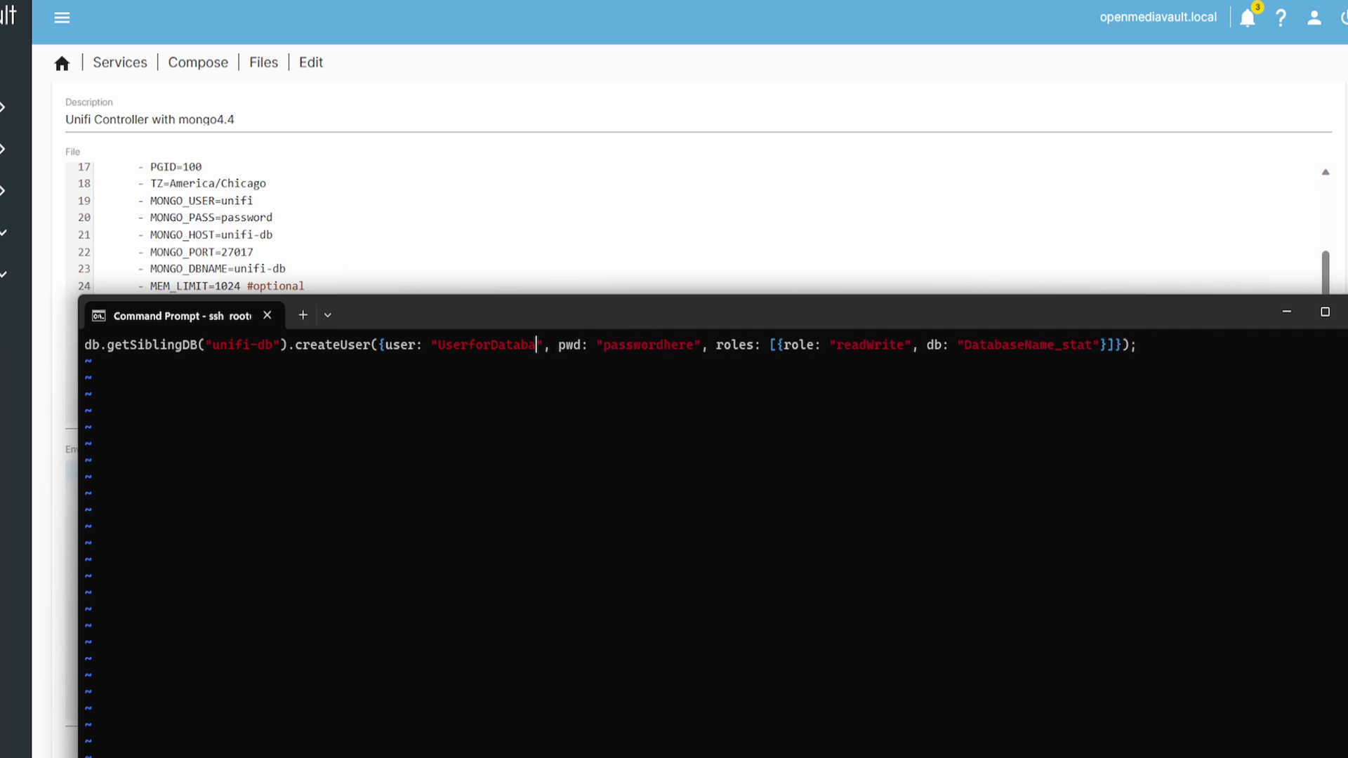
{"action": "key", "text": "BackSpace"}
{"action": "type", "text": "unifi"}
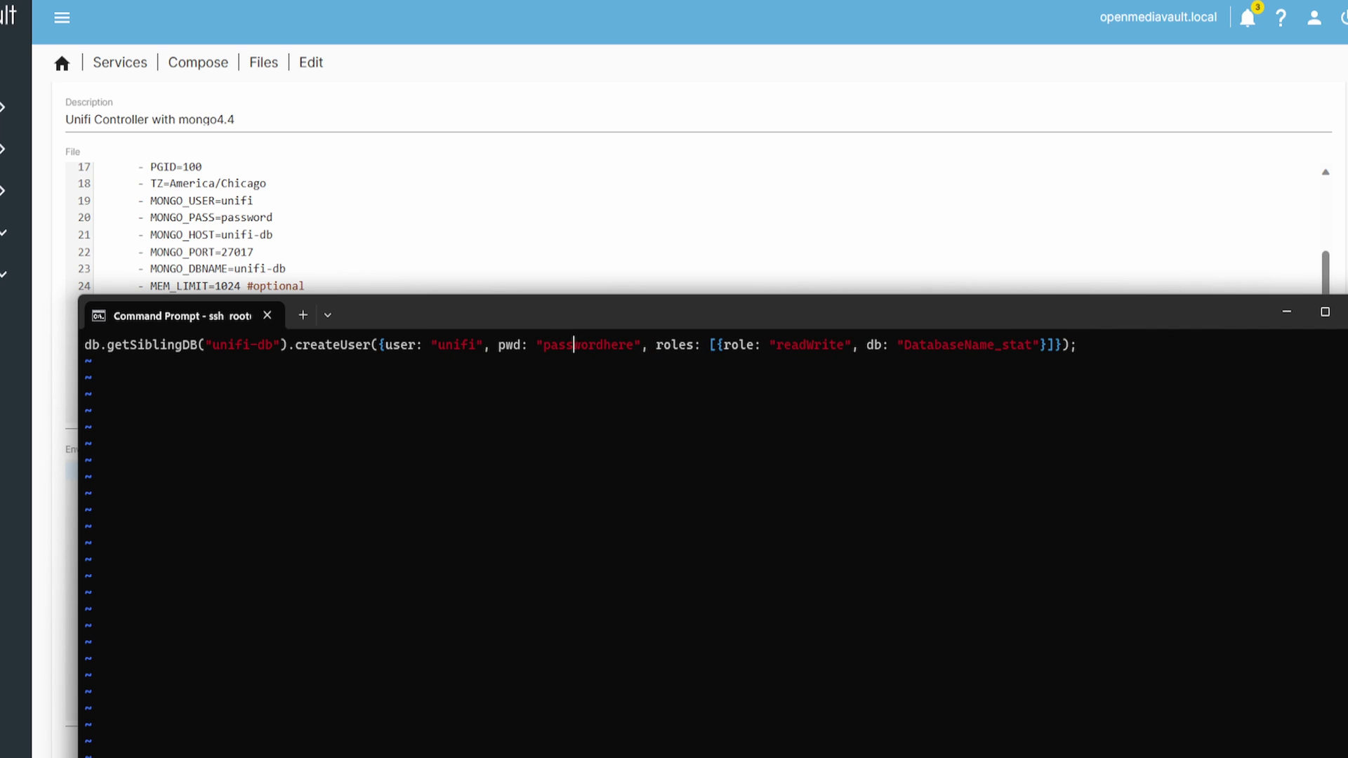
Step: Fill in the password, change DatabaseName_stat to unifi-db_stat, and save with :wq
{"action": "key", "text": "Right"}
{"action": "key", "text": "Right"}
{"action": "key", "text": "Right"}
{"action": "key", "text": "Right"}
{"action": "key", "text": "Right"}
{"action": "key", "text": "Right"}
{"action": "key", "text": "Right"}
{"action": "key", "text": "Right"}
{"action": "key", "text": "BackSpace"}
{"action": "key", "text": "BackSpace"}
{"action": "key", "text": "BackSpace"}
{"action": "key", "text": "BackSpace"}
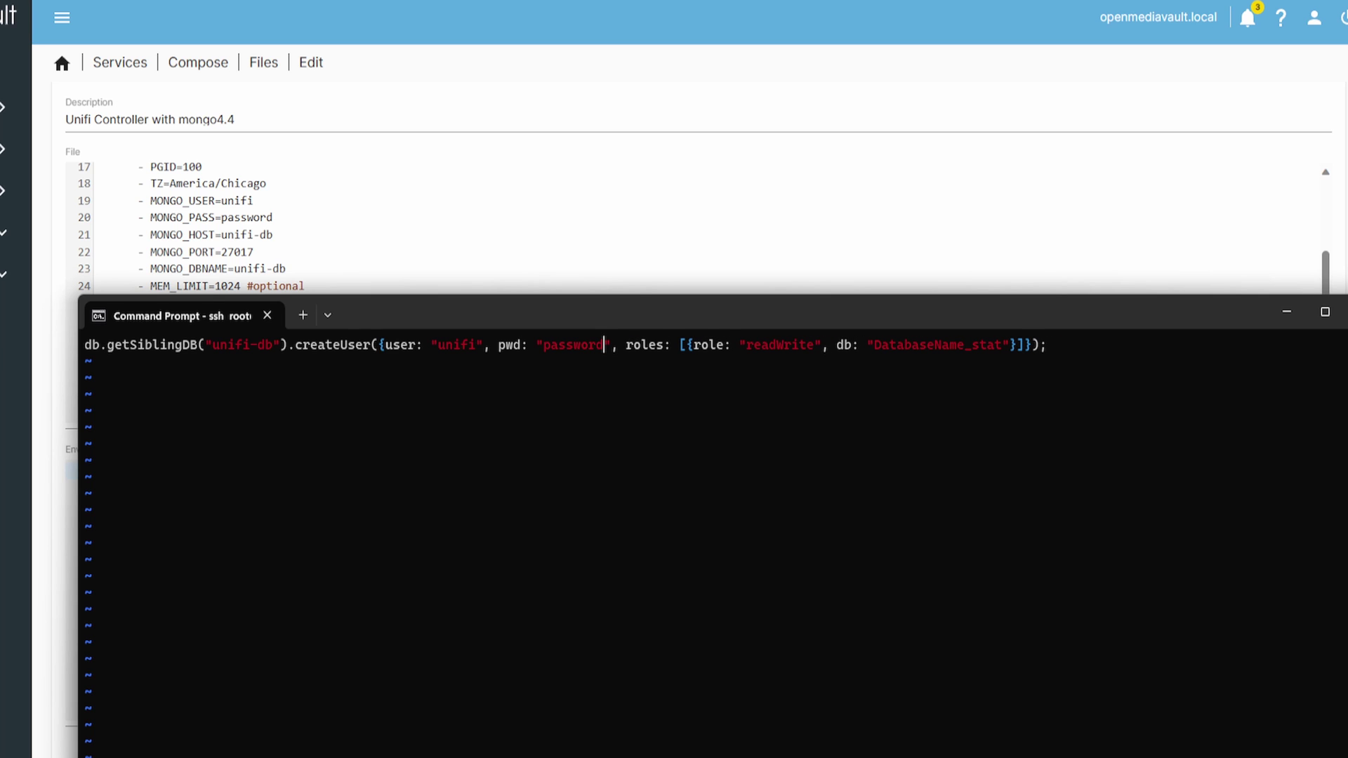
{"action": "key", "text": "Right"}
{"action": "key", "text": "Right"}
{"action": "key", "text": "Right"}
{"action": "key", "text": "Right"}
{"action": "key", "text": "Right"}
{"action": "key", "text": "Right"}
{"action": "key", "text": "Right"}
{"action": "key", "text": "Right"}
{"action": "key", "text": "Right"}
{"action": "key", "text": "Right"}
{"action": "key", "text": "Right"}
{"action": "key", "text": "Right"}
{"action": "key", "text": "Right"}
{"action": "key", "text": "Right"}
{"action": "key", "text": "Right"}
{"action": "key", "text": "Right"}
{"action": "key", "text": "Right"}
{"action": "key", "text": "Right"}
{"action": "key", "text": "Right"}
{"action": "key", "text": "Right"}
{"action": "key", "text": "BackSpace"}
{"action": "key", "text": "BackSpace"}
{"action": "key", "text": "BackSpace"}
{"action": "key", "text": "BackSpace"}
{"action": "key", "text": "BackSpace"}
{"action": "key", "text": "BackSpace"}
{"action": "key", "text": "BackSpace"}
{"action": "key", "text": "BackSpace"}
{"action": "key", "text": "BackSpace"}
{"action": "key", "text": "BackSpace"}
{"action": "key", "text": "BackSpace"}
{"action": "key", "text": "BackSpace"}
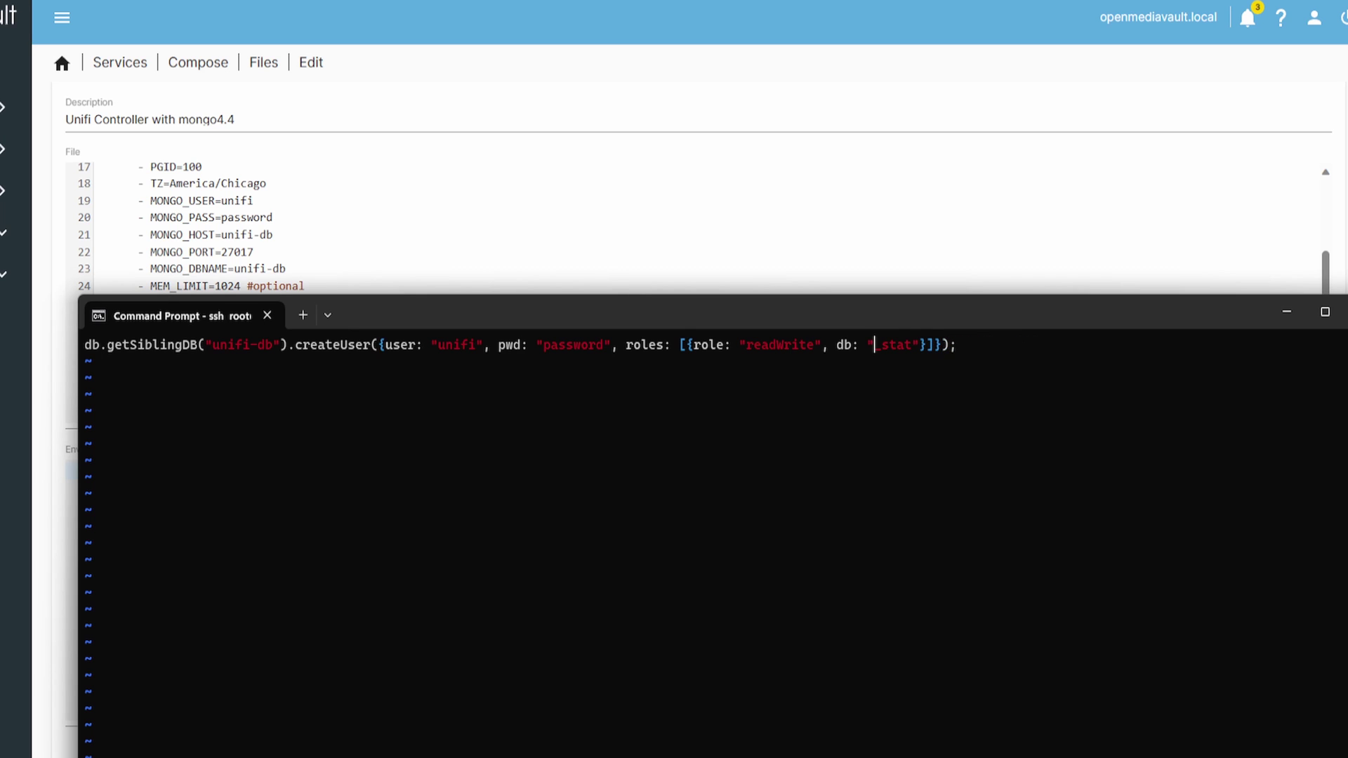
{"action": "type", "text": "unifi-db"}
{"action": "left_click_drag", "start_coordinate": [624, 312], "coordinate": [522, 129]}
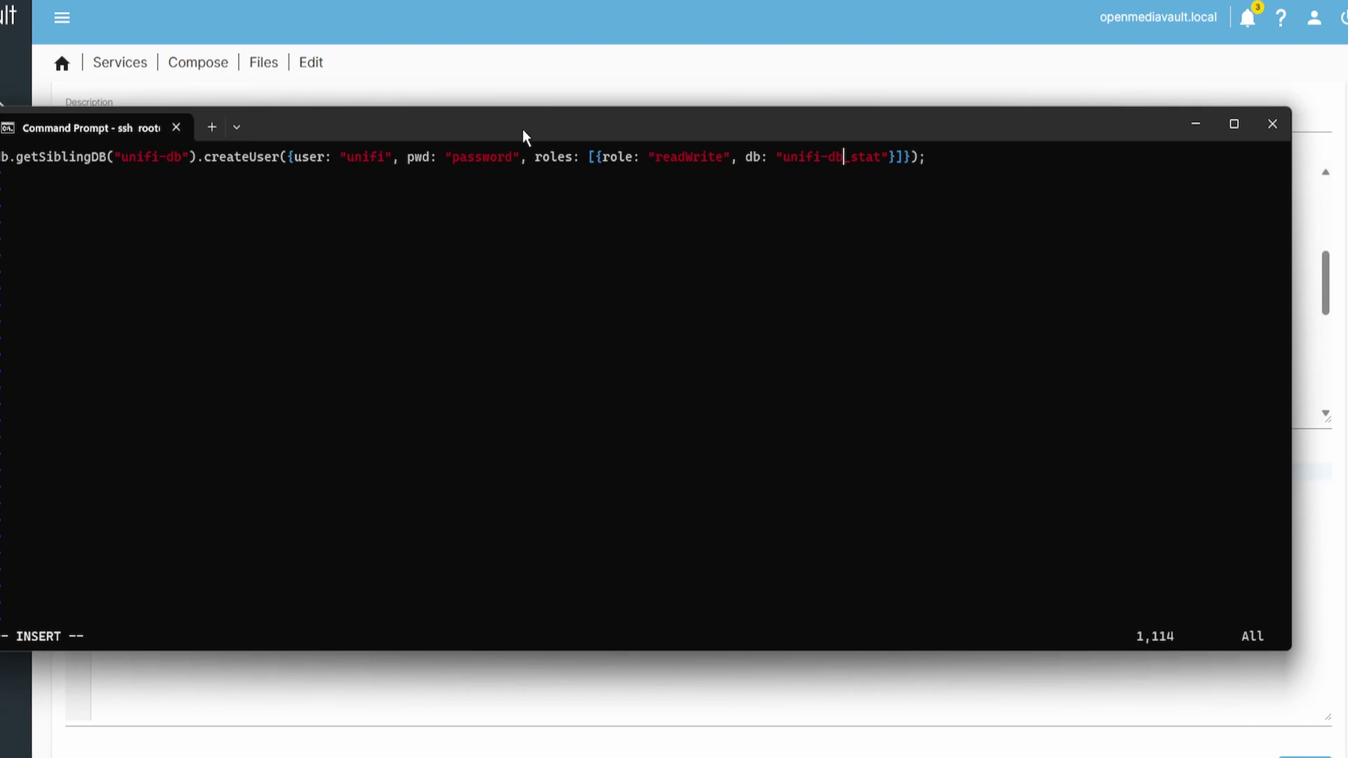
{"action": "key", "text": "Escape"}
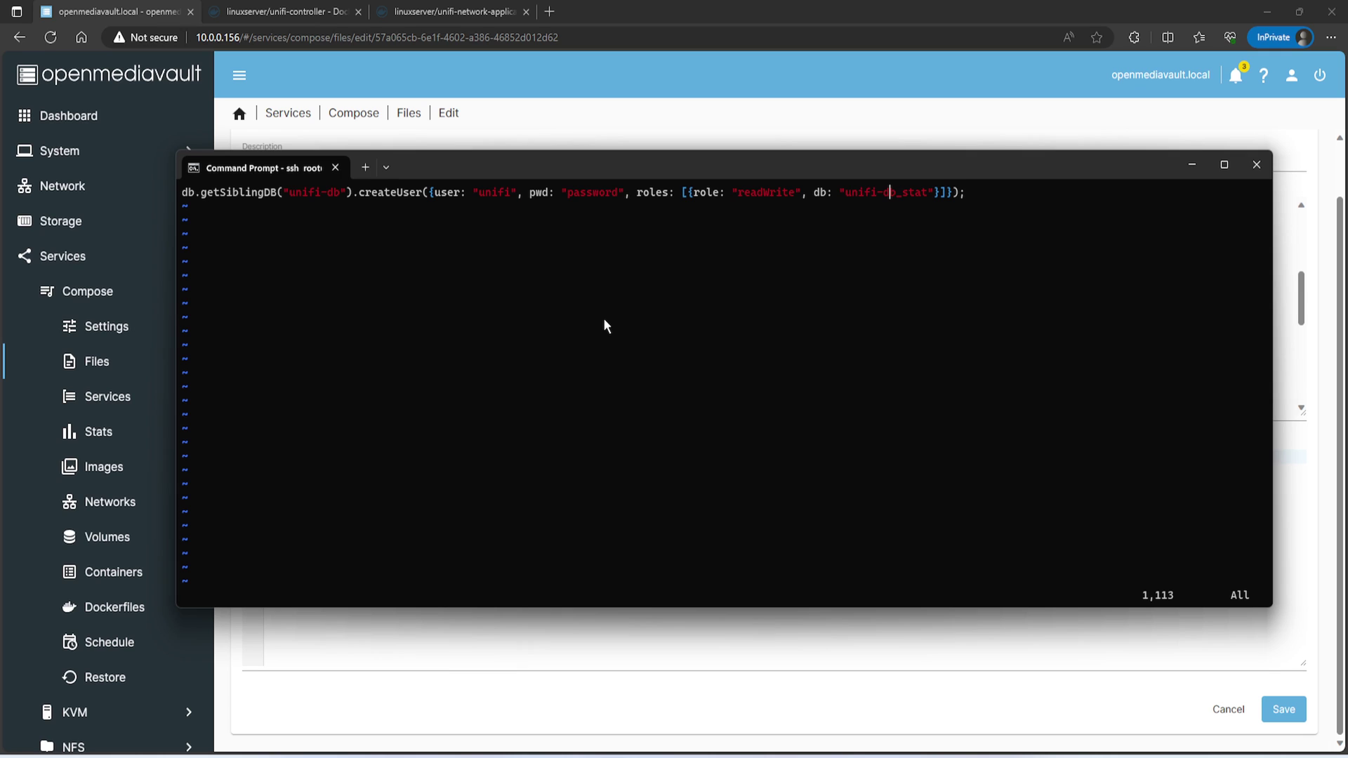
{"action": "type", "text": ":"}
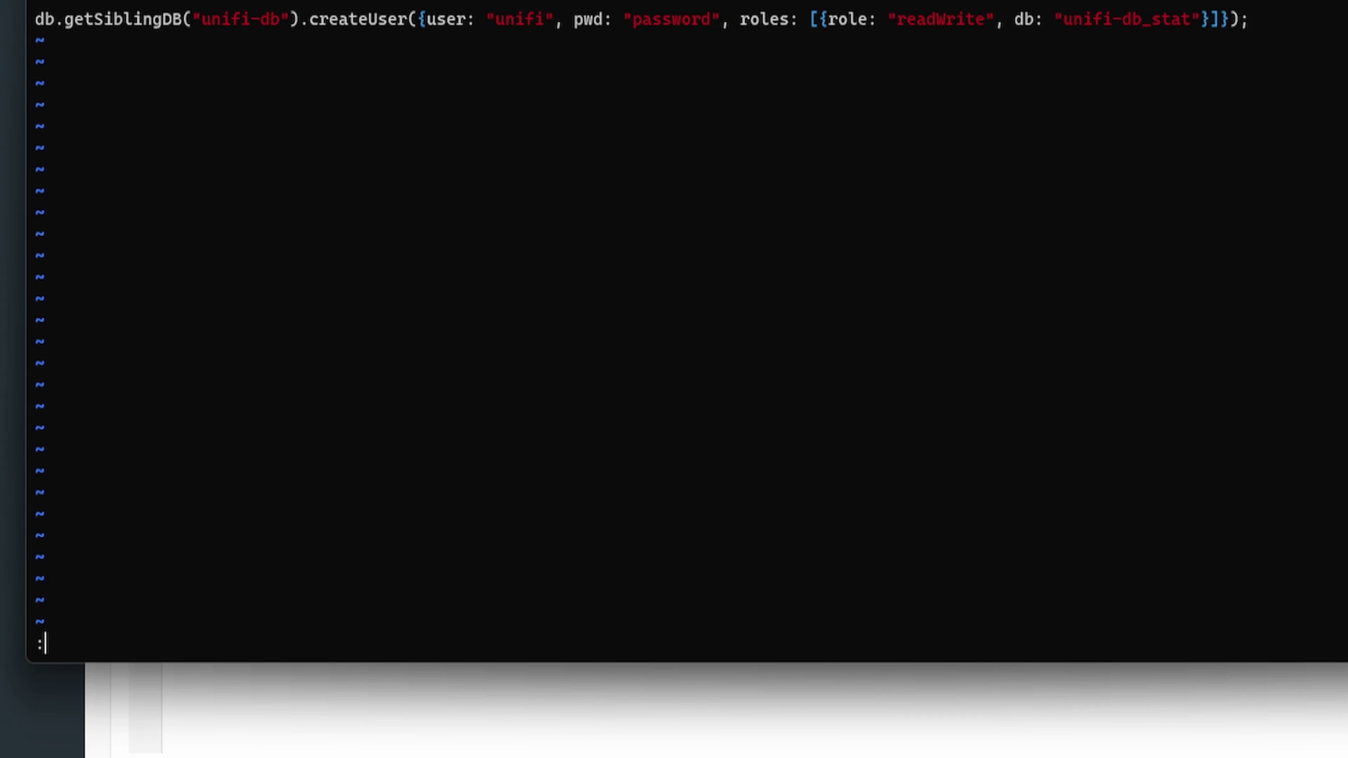
{"action": "type", "text": "wq"}
{"action": "key", "text": "Return"}
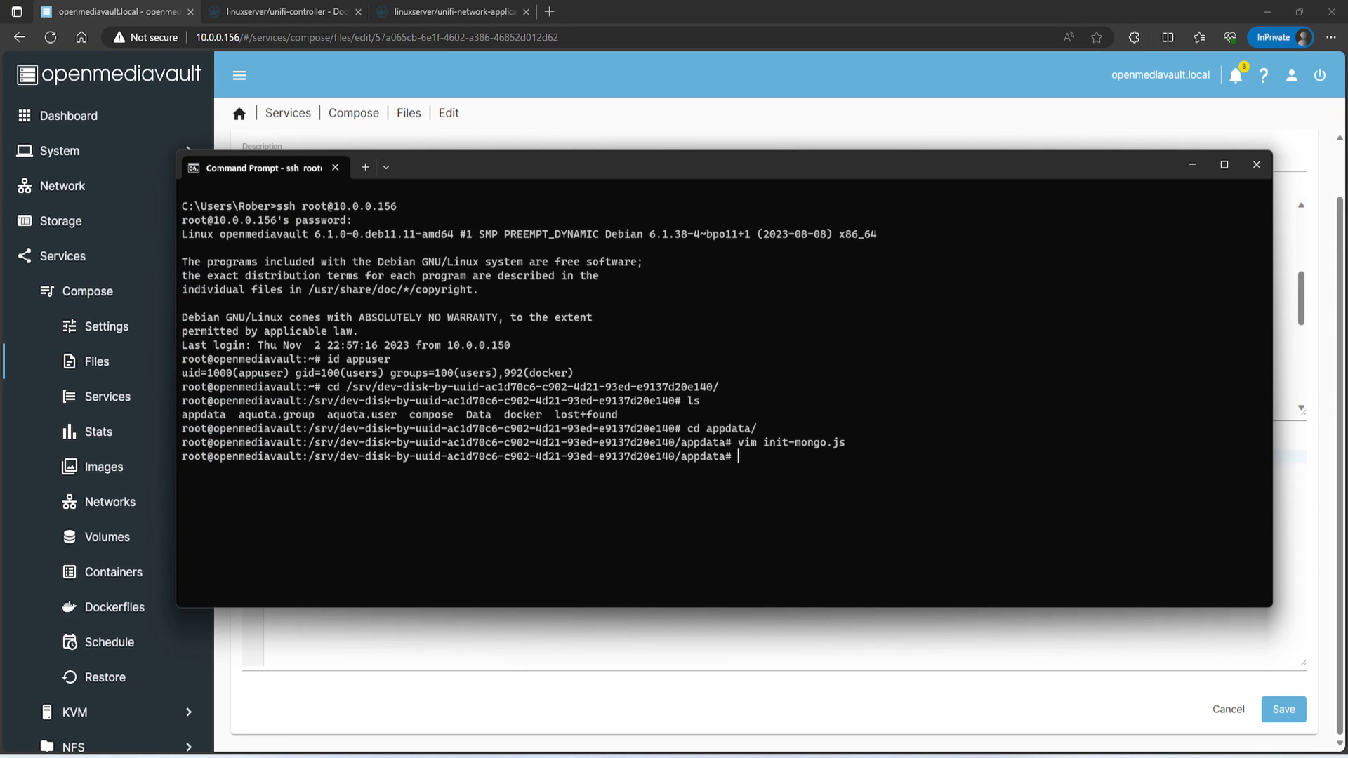
Step: Confirm init-mongo.js is listed in appdata, then scroll the openmediavault compose file back to the top
{"action": "type", "text": "ls"}
{"action": "key", "text": "Return"}
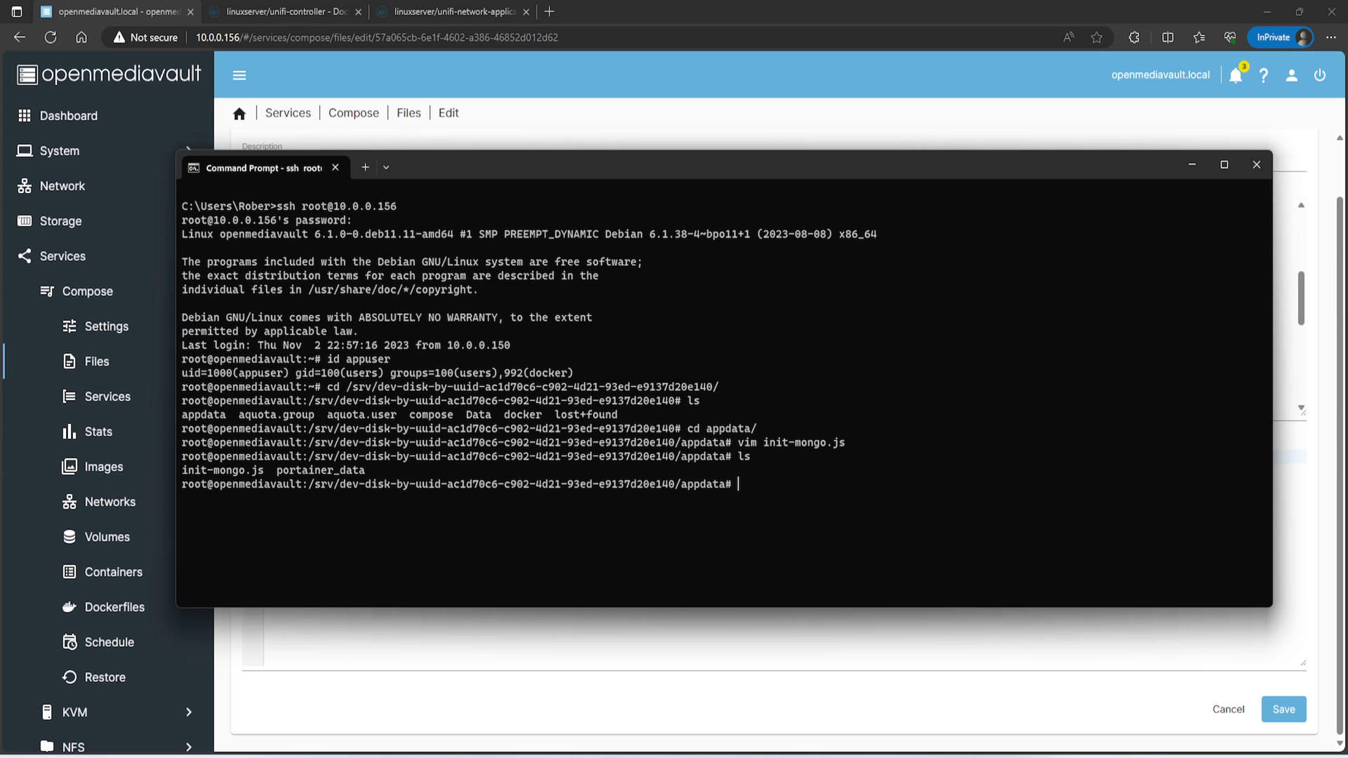
{"action": "left_click", "coordinate": [542, 134]}
{"action": "scroll", "coordinate": [424, 344], "scroll_direction": "down", "scroll_amount": 5}
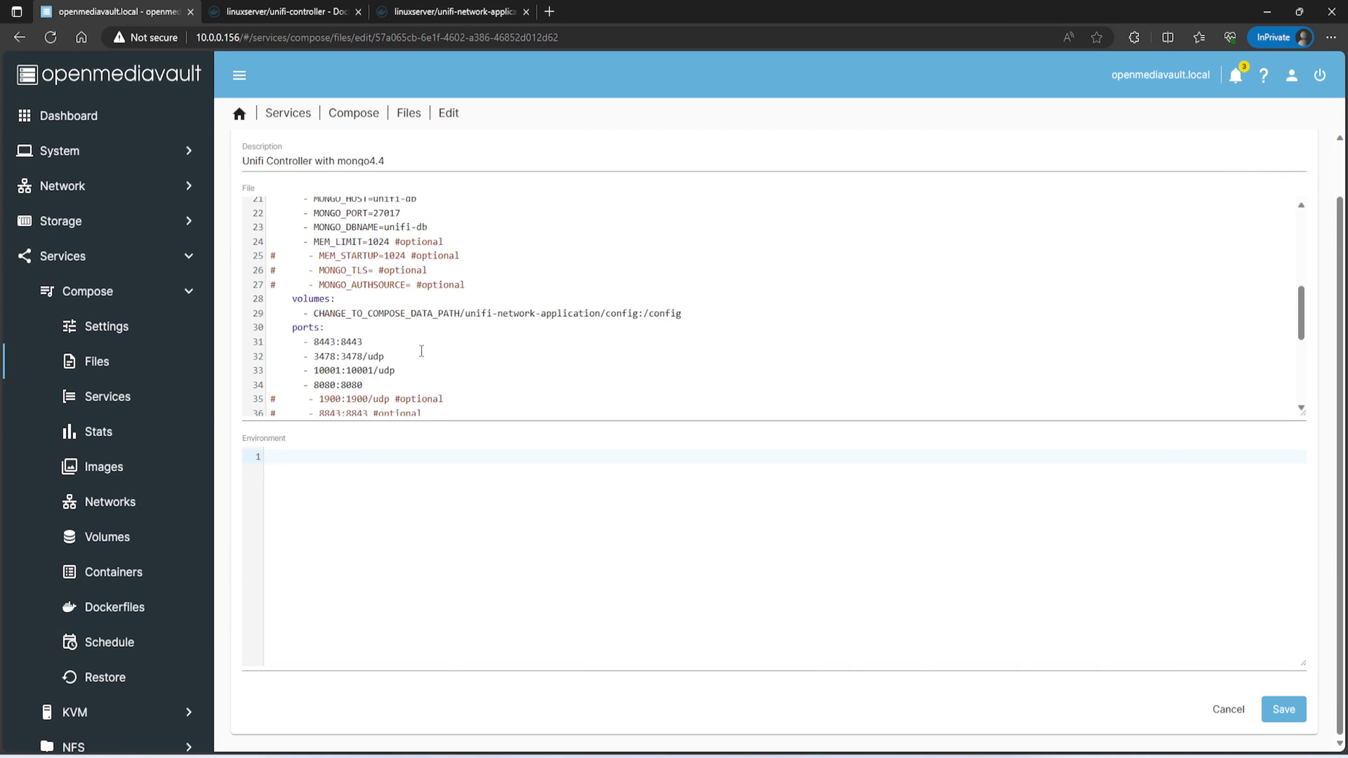
{"action": "scroll", "coordinate": [421, 350], "scroll_direction": "down", "scroll_amount": 2}
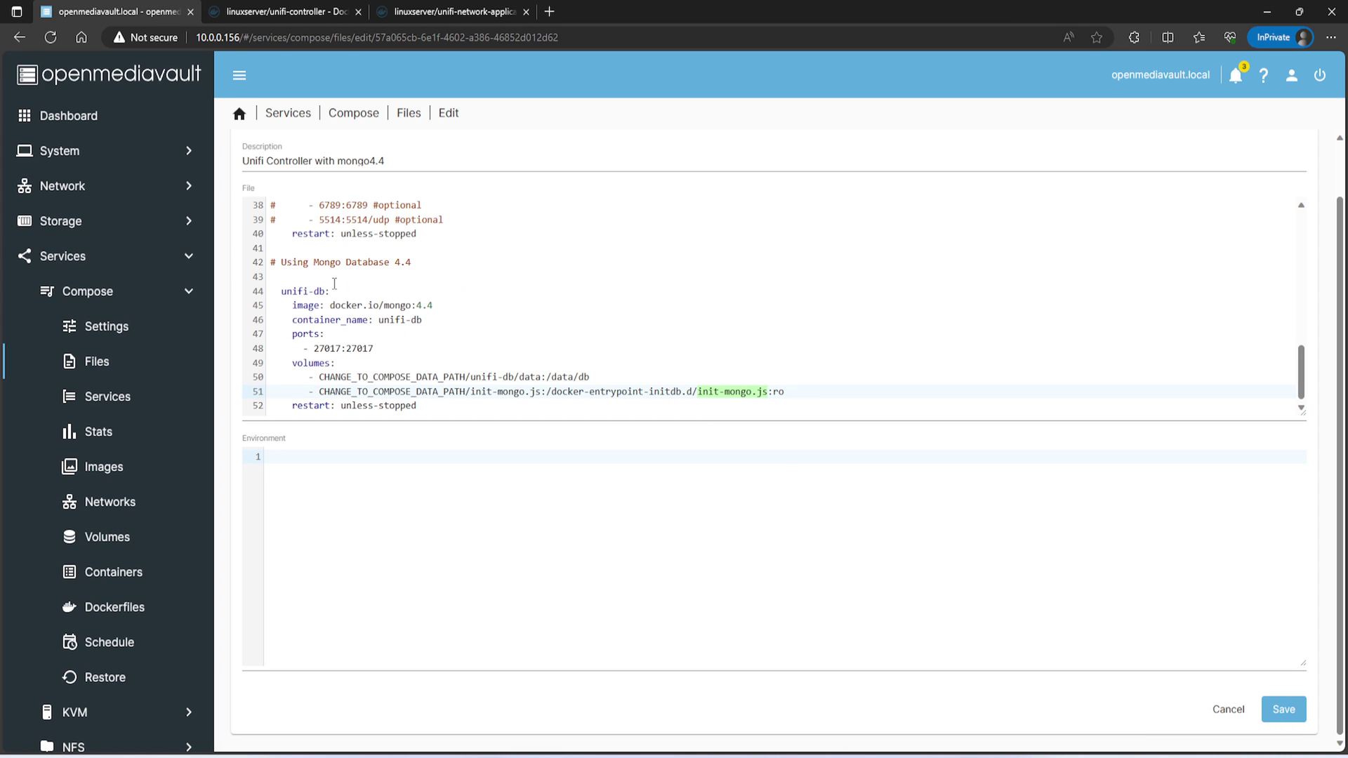
{"action": "scroll", "coordinate": [350, 353], "scroll_direction": "up", "scroll_amount": 2}
{"action": "scroll", "coordinate": [351, 353], "scroll_direction": "up", "scroll_amount": 1}
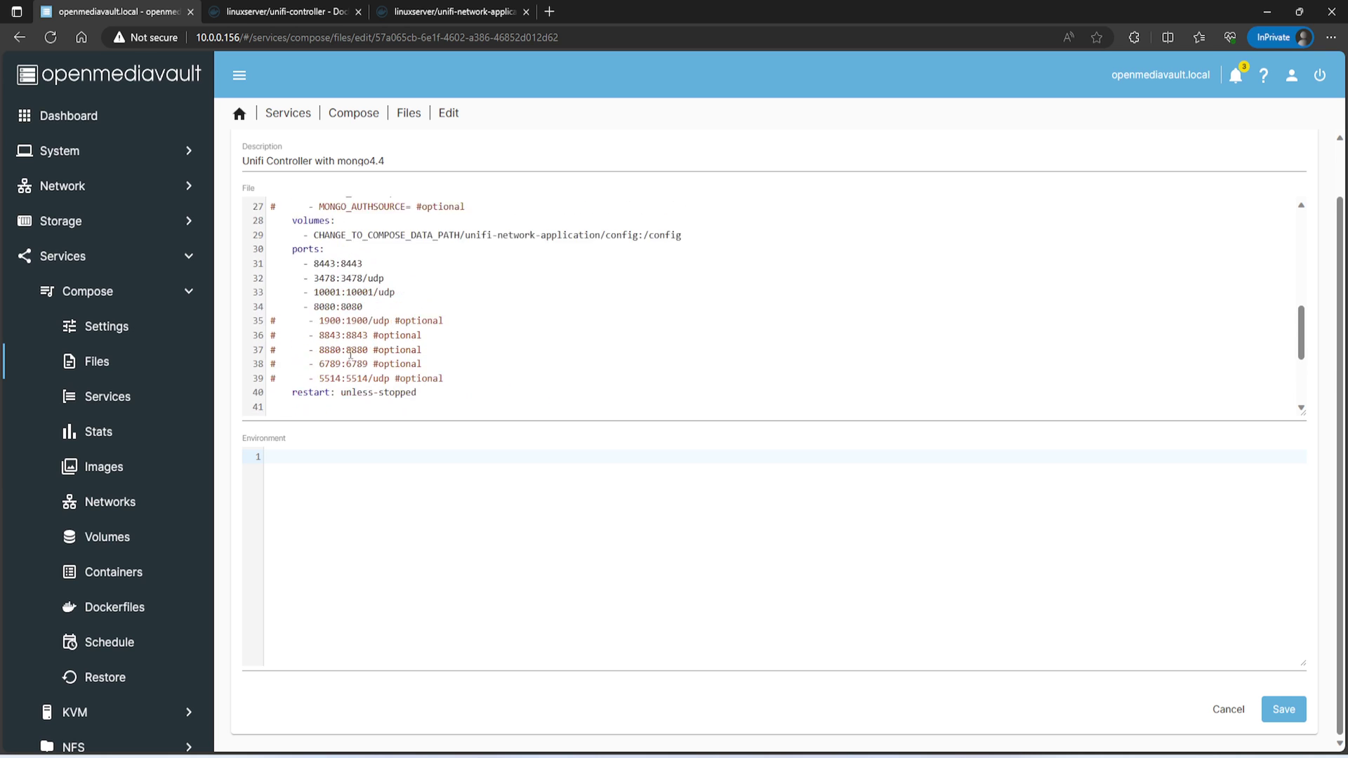
{"action": "scroll", "coordinate": [449, 365], "scroll_direction": "down", "scroll_amount": 3}
{"action": "scroll", "coordinate": [433, 361], "scroll_direction": "up", "scroll_amount": 5}
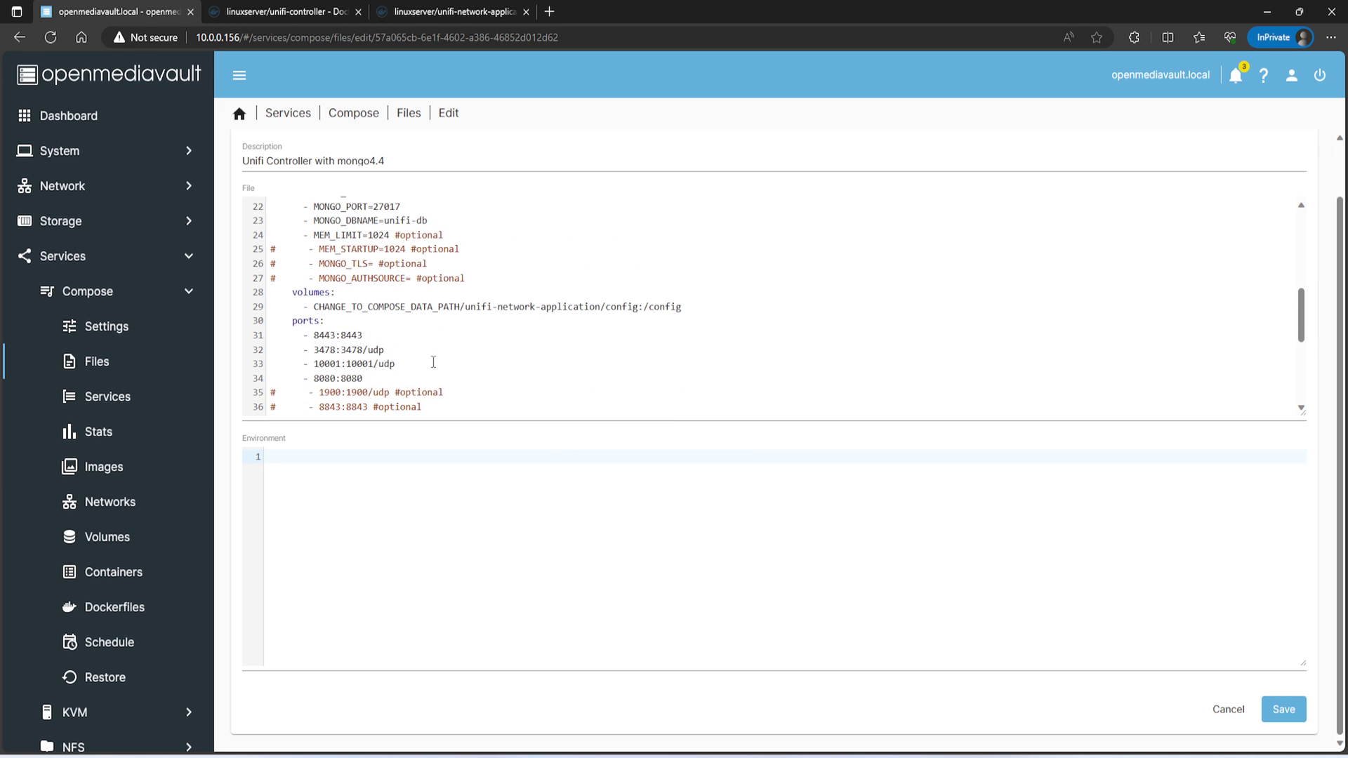
{"action": "scroll", "coordinate": [433, 362], "scroll_direction": "up", "scroll_amount": 6}
{"action": "scroll", "coordinate": [433, 362], "scroll_direction": "up", "scroll_amount": 1}
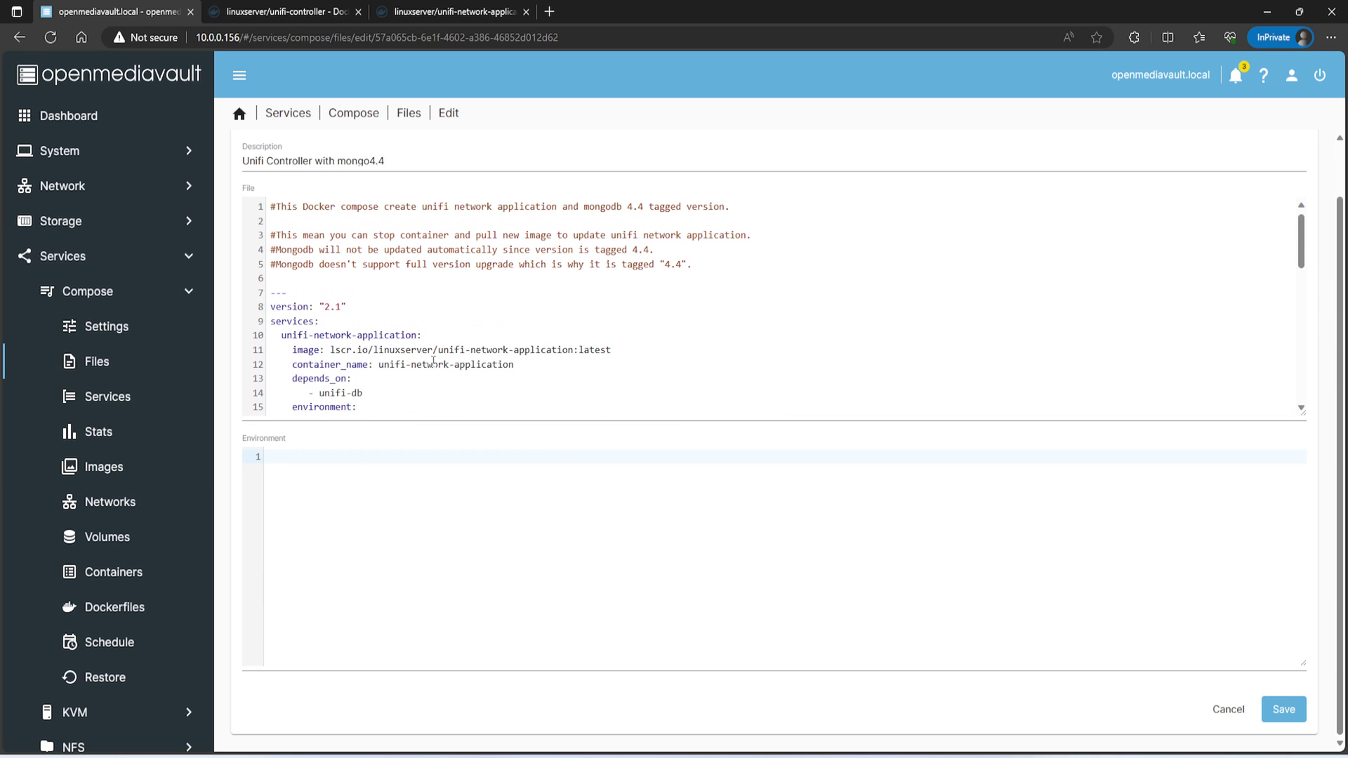
Step: Save the unifi-network-application compose file and confirm it passes the error check
{"action": "left_click", "coordinate": [1278, 710]}
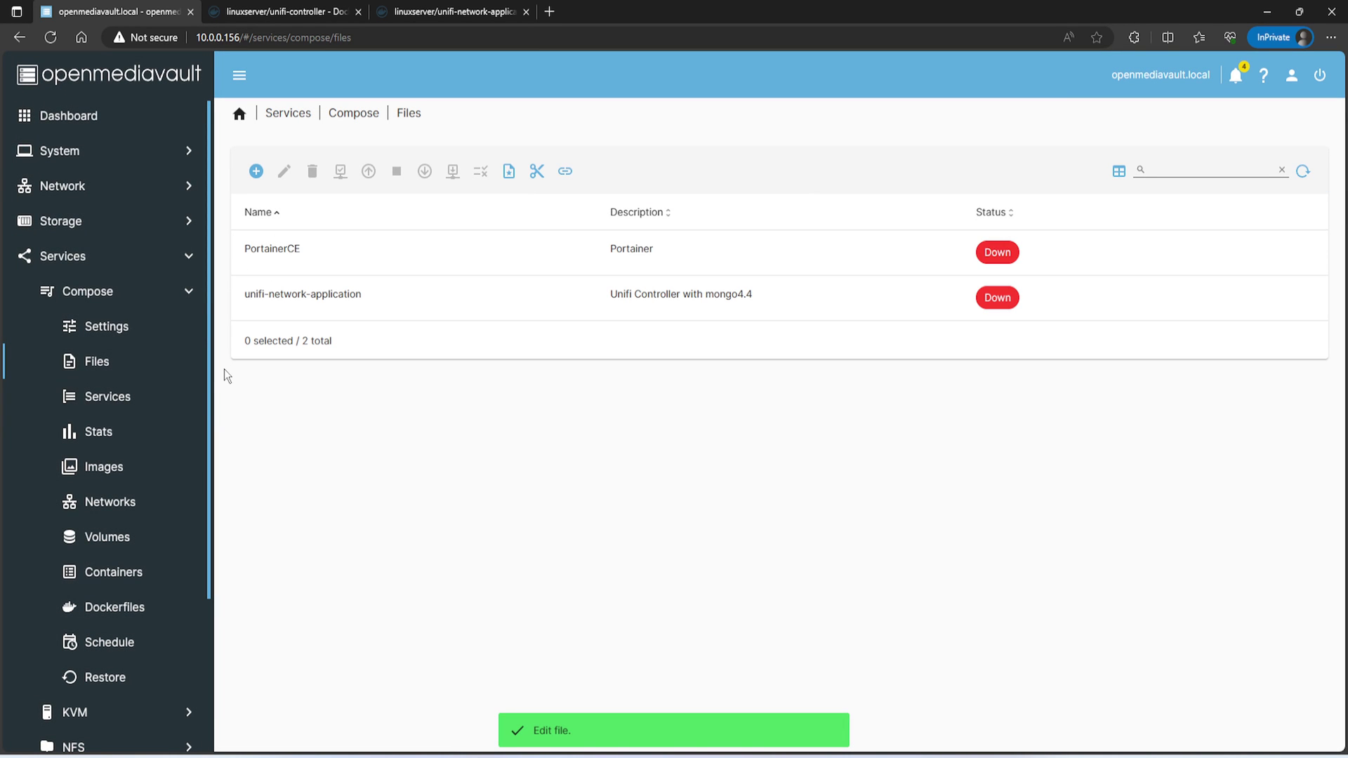
{"action": "left_click", "coordinate": [266, 306]}
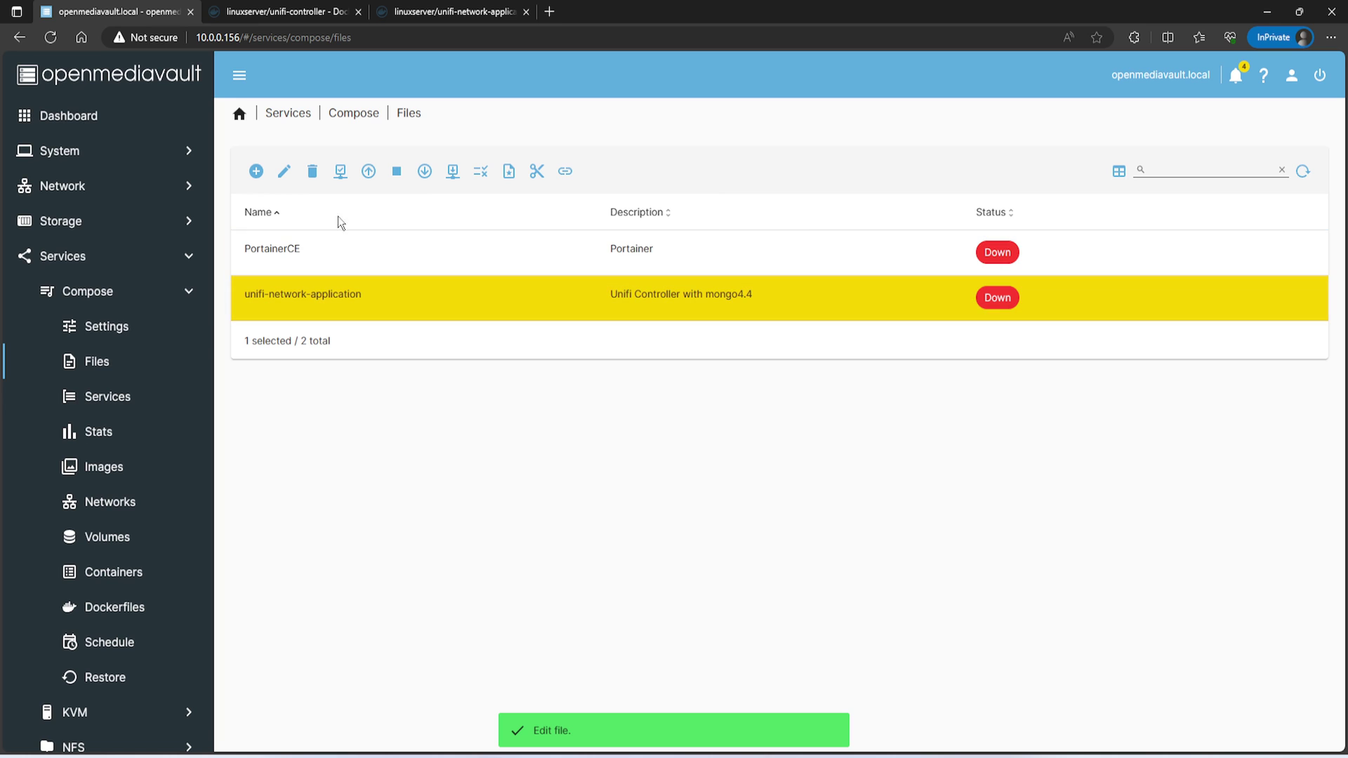
{"action": "left_click", "coordinate": [341, 171]}
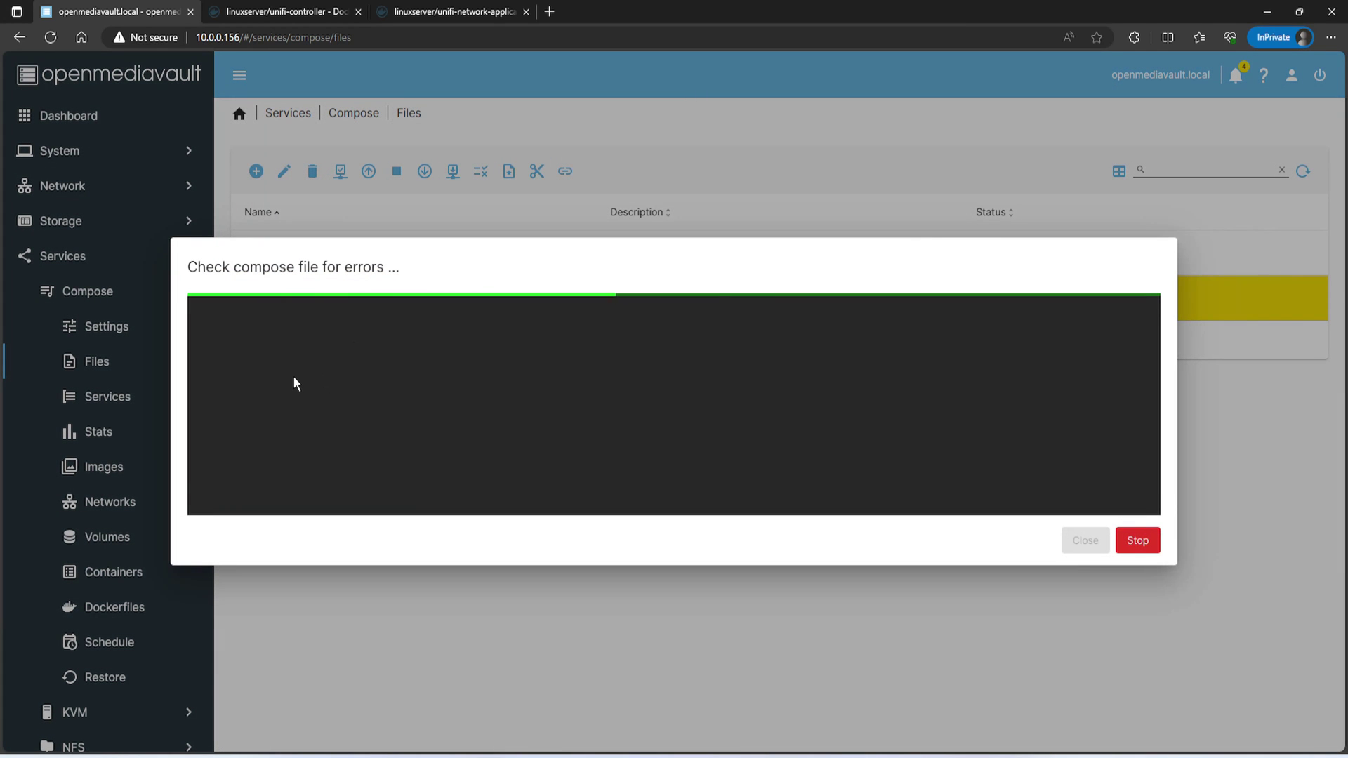
{"action": "scroll", "coordinate": [302, 393], "scroll_direction": "up", "scroll_amount": 5}
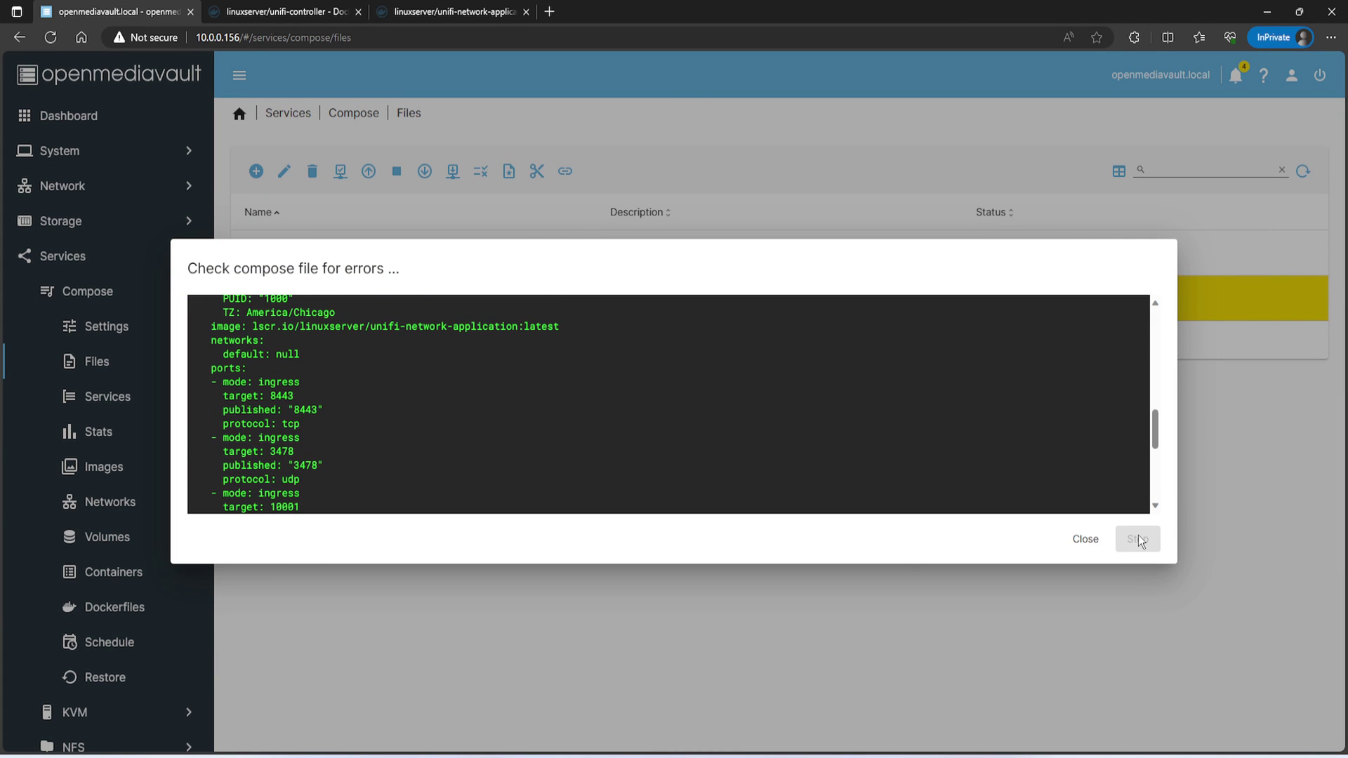
{"action": "left_click", "coordinate": [1086, 538]}
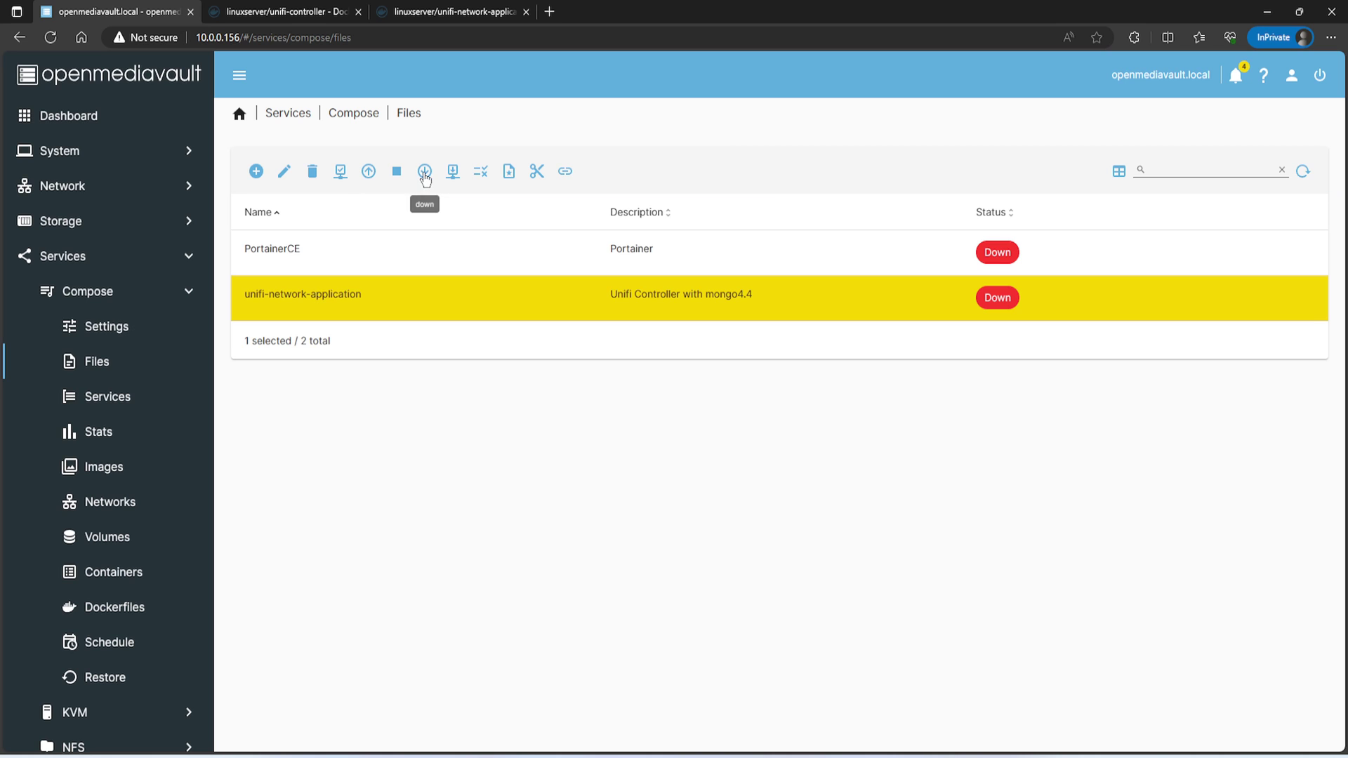
Step: Bring the unifi-network-application stack Up, starting the unifi-db and unifi-network-application containers
{"action": "left_click", "coordinate": [369, 171]}
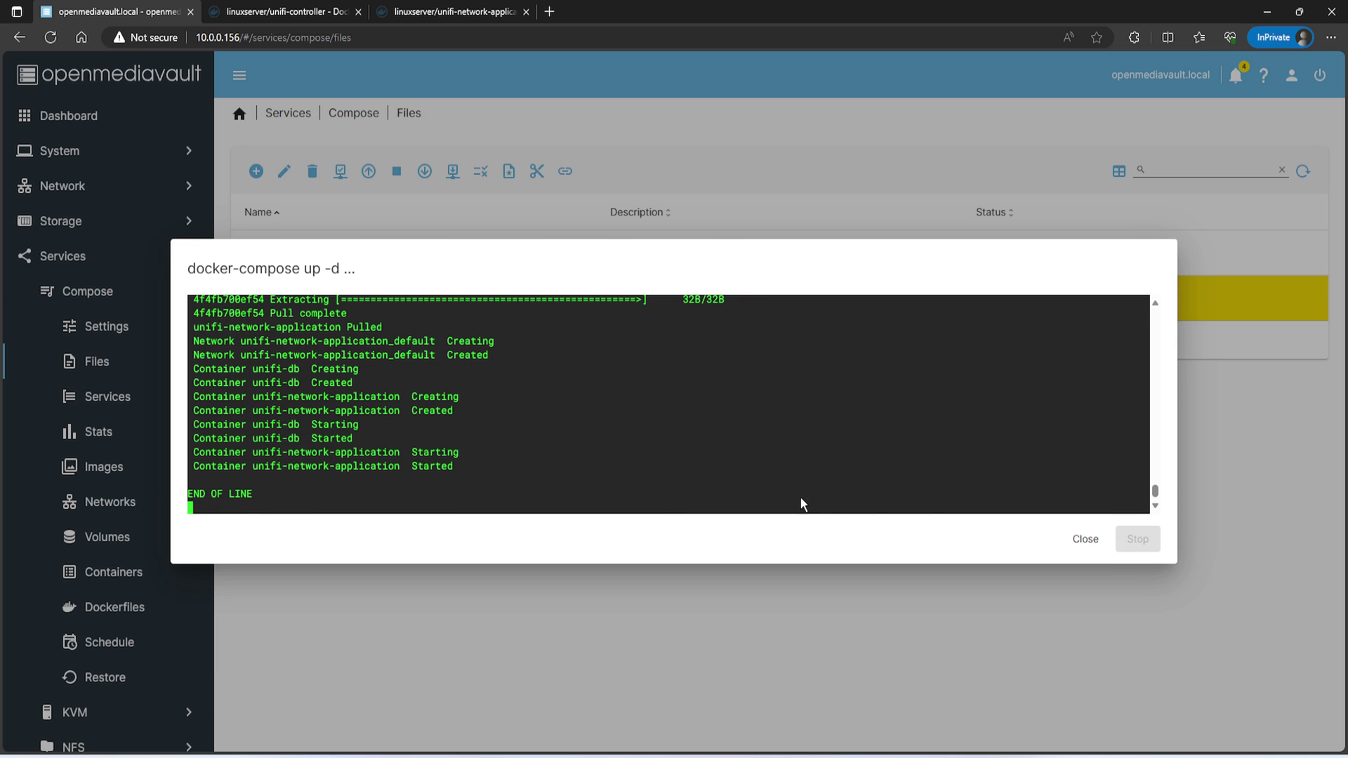
{"action": "left_click", "coordinate": [1086, 538]}
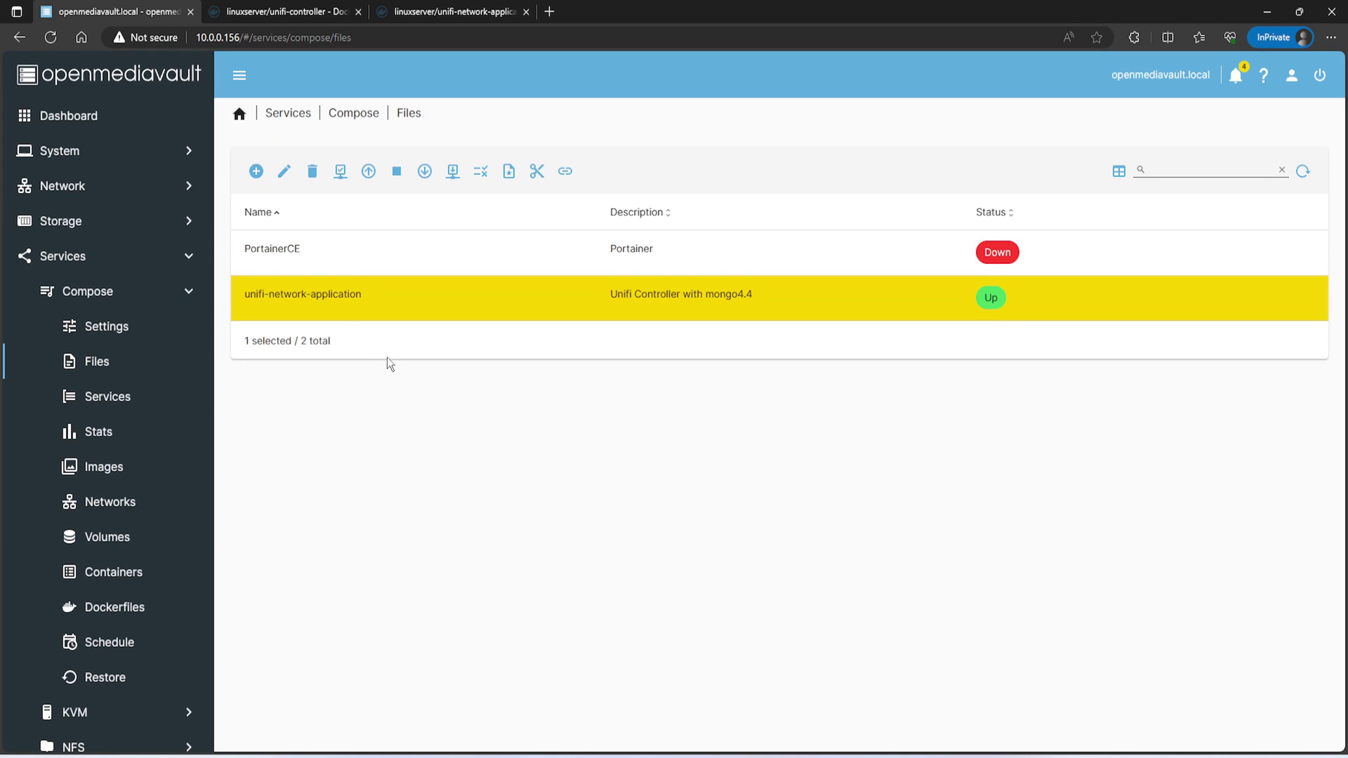
Step: In a new private tab, go to 10.0.0.156:8443
{"action": "left_click", "coordinate": [549, 12]}
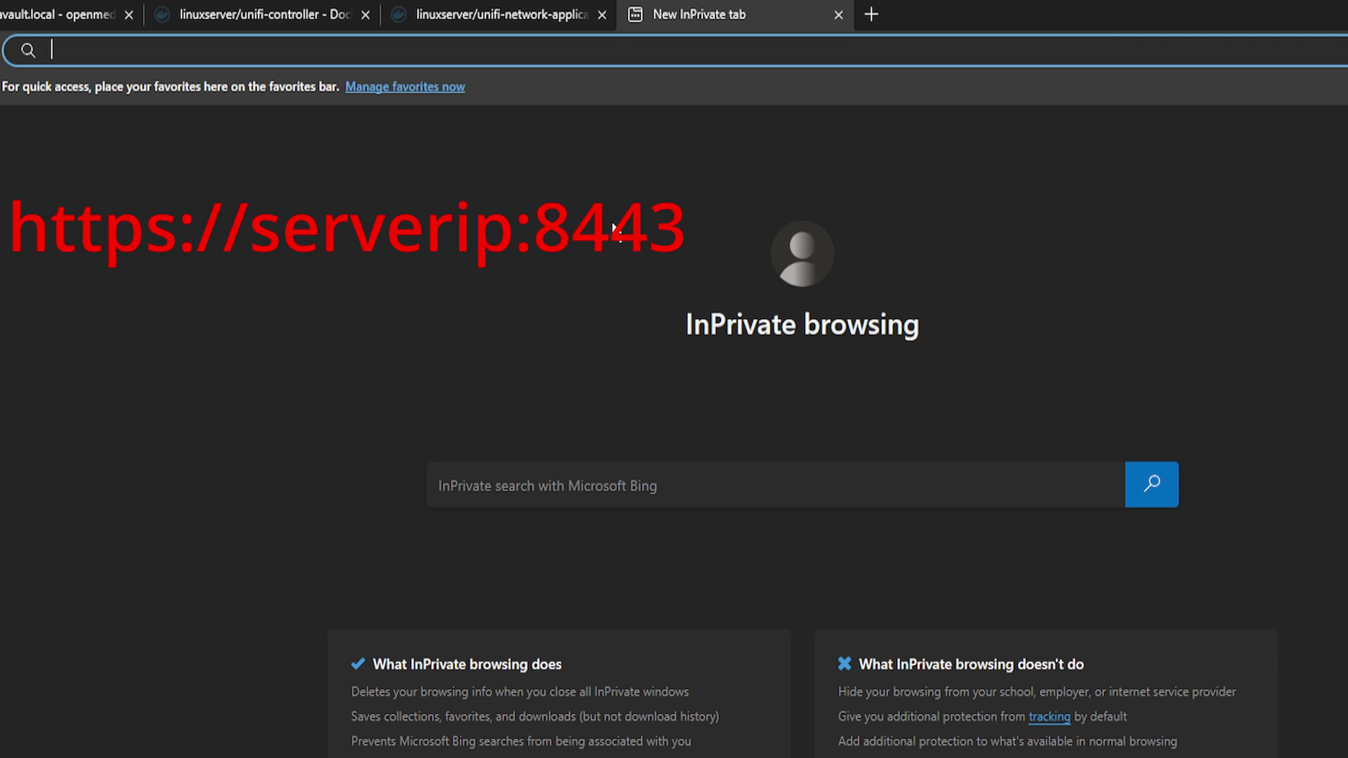
{"action": "type", "text": "10"}
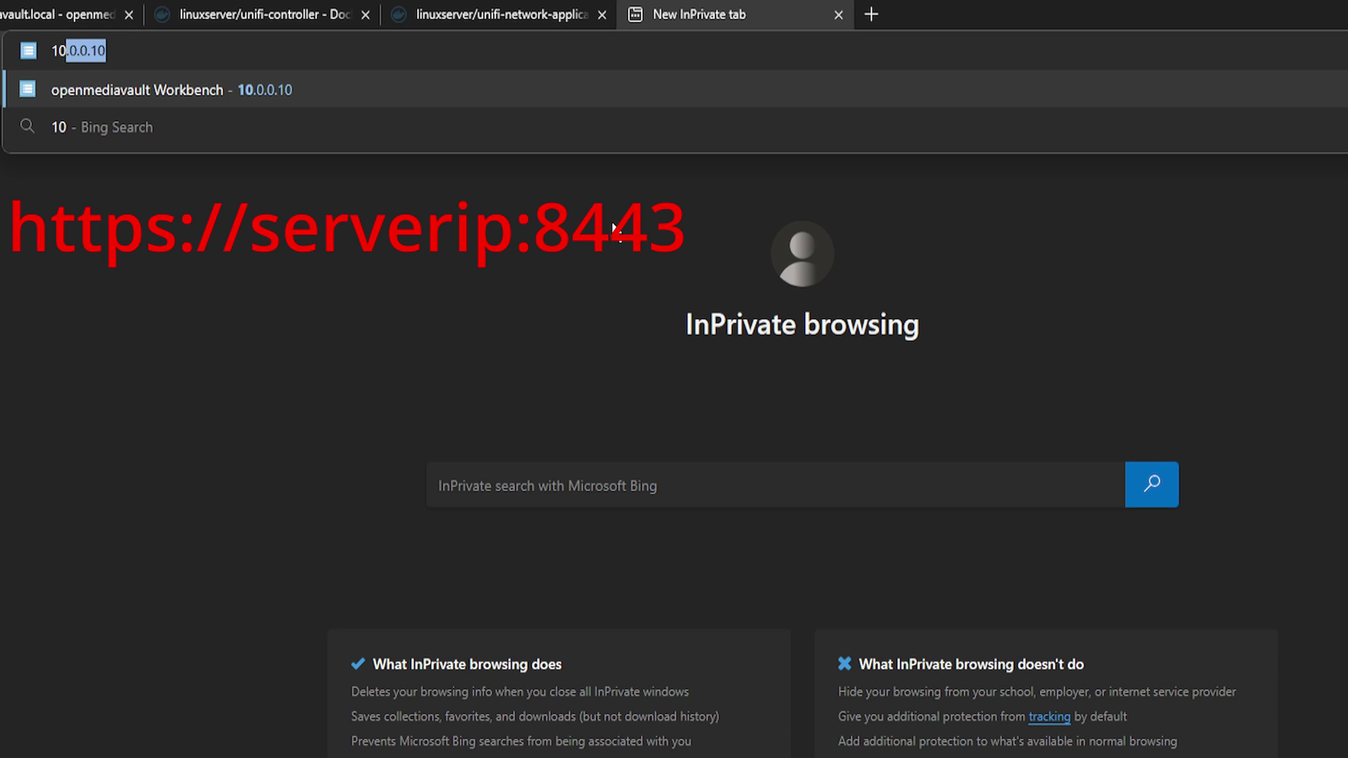
{"action": "type", "text": ".0.0.156"}
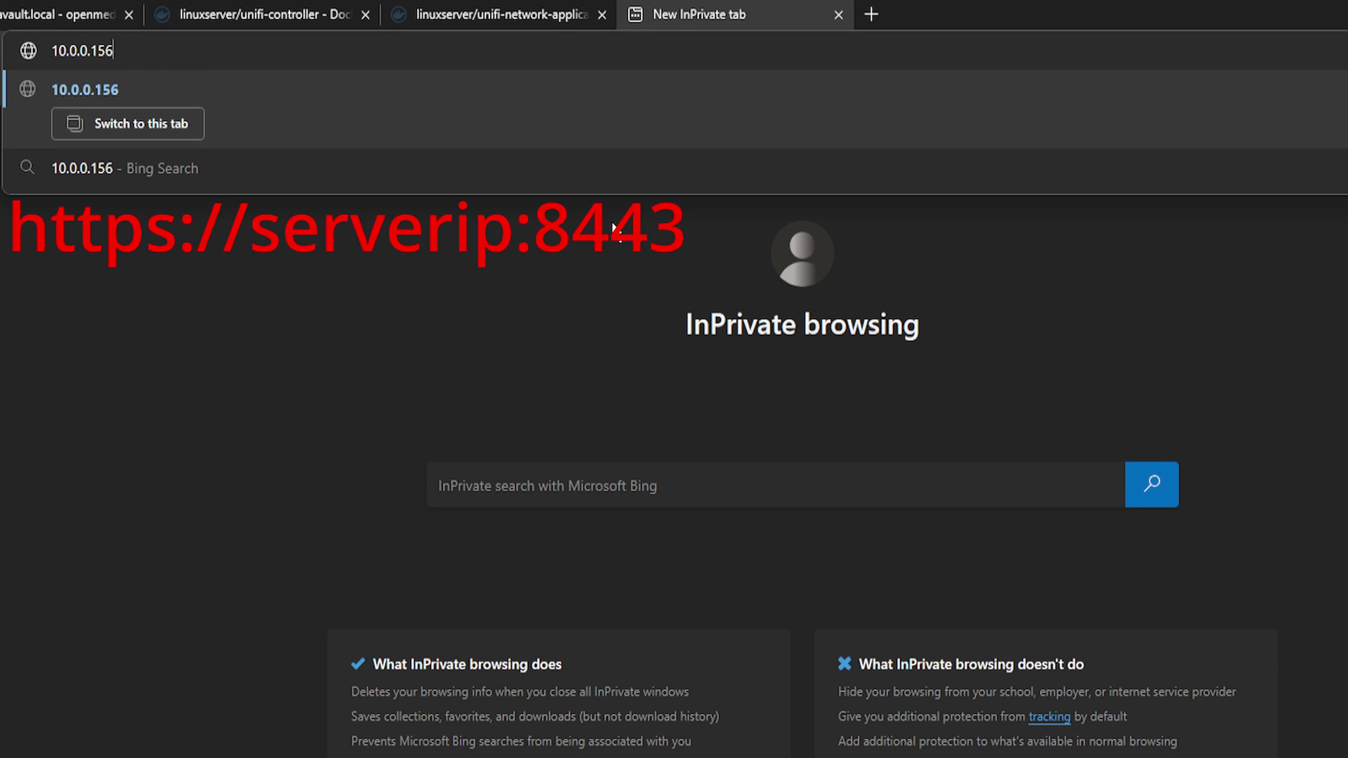
{"action": "type", "text": ":8"}
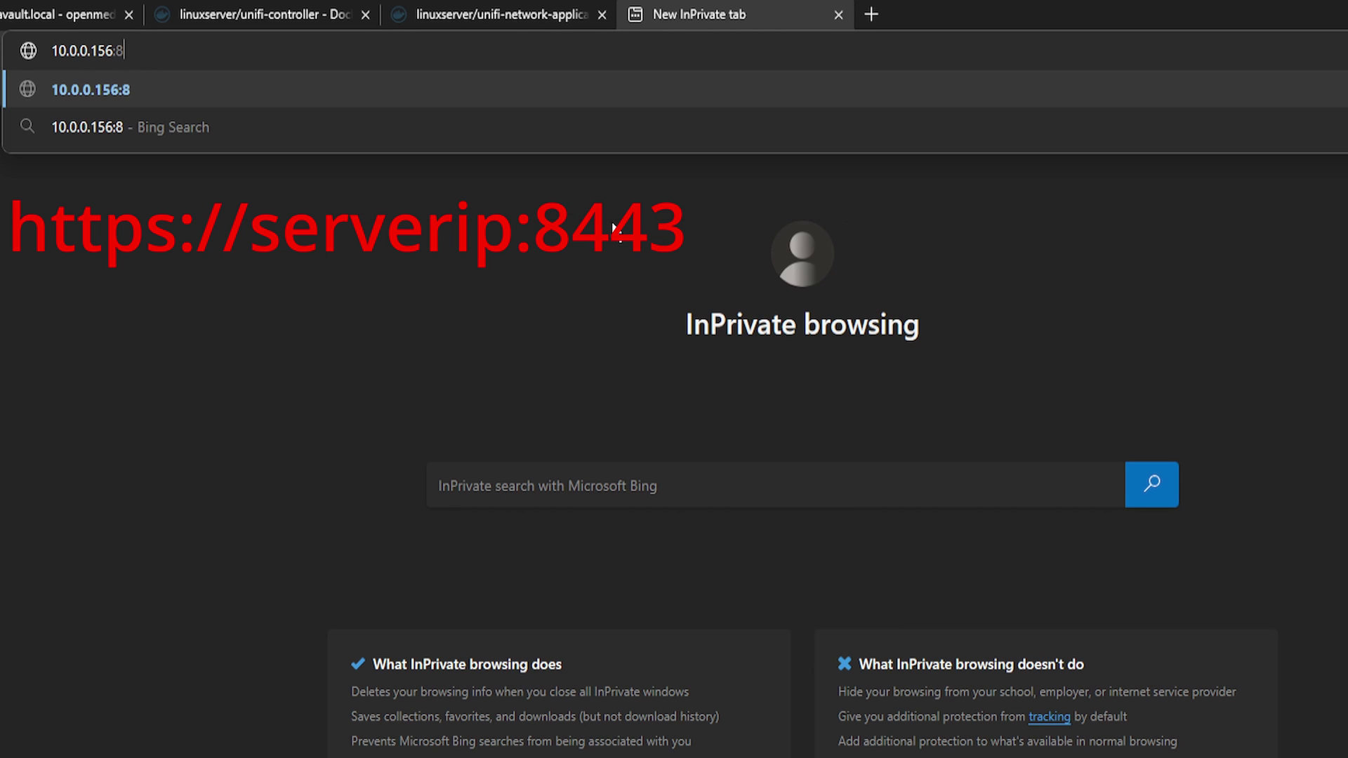
{"action": "type", "text": "443"}
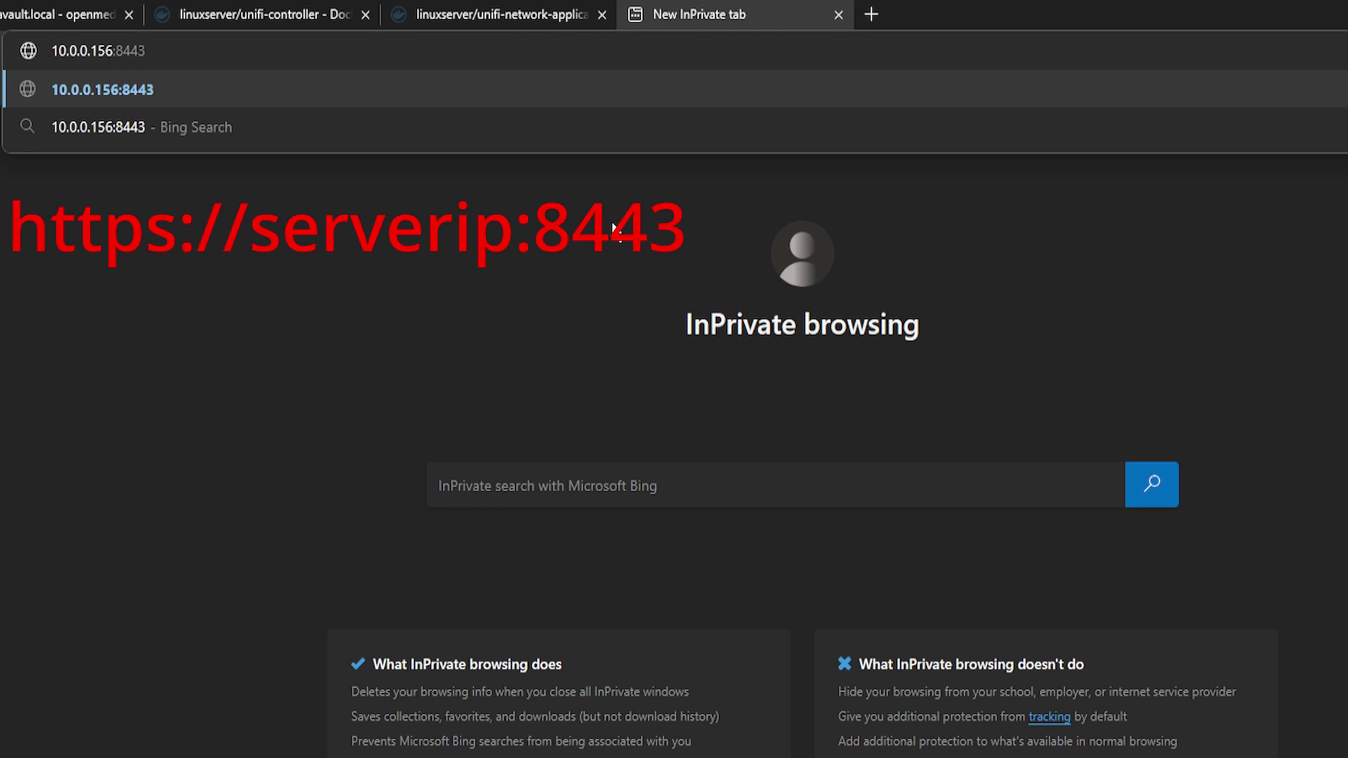
{"action": "key", "text": "Return"}
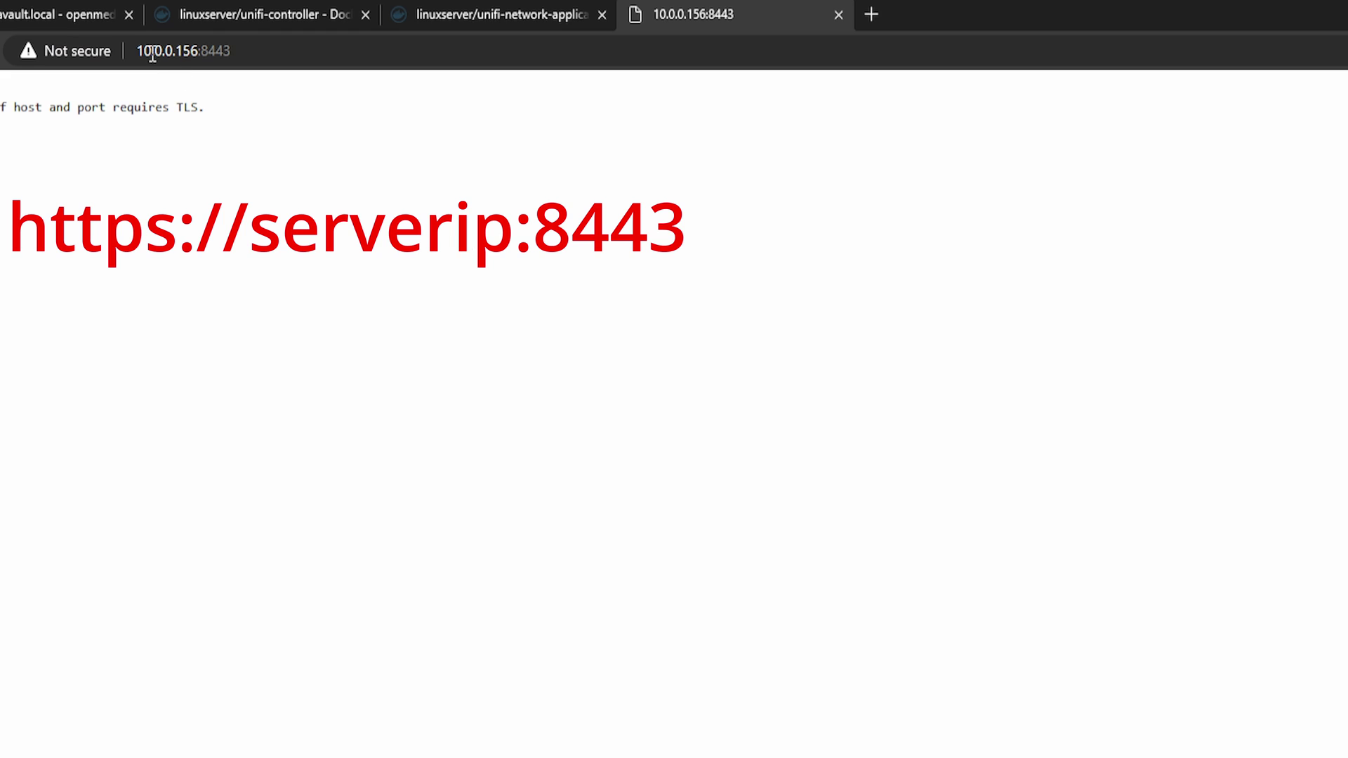
{"action": "left_click", "coordinate": [145, 50]}
{"action": "key", "text": "Home"}
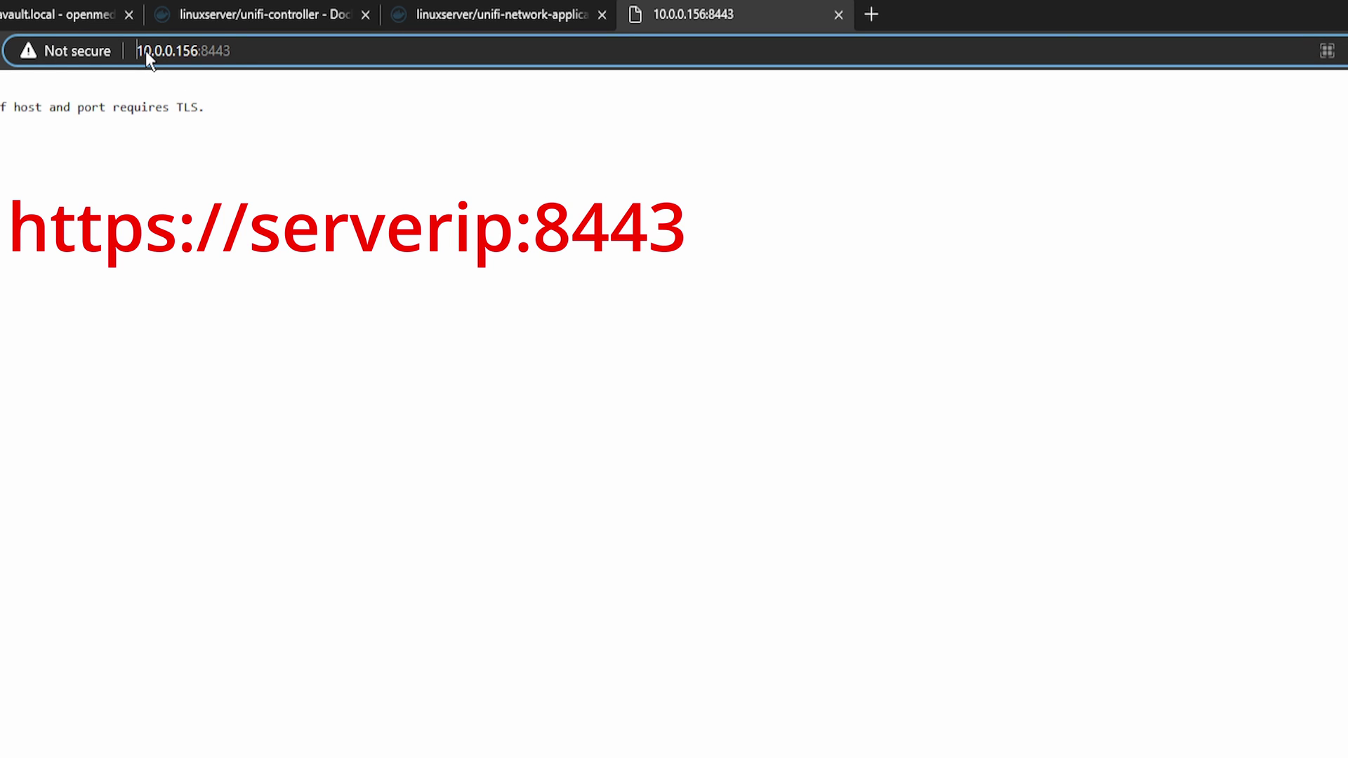
{"action": "type", "text": "https"}
{"action": "type", "text": "://"}
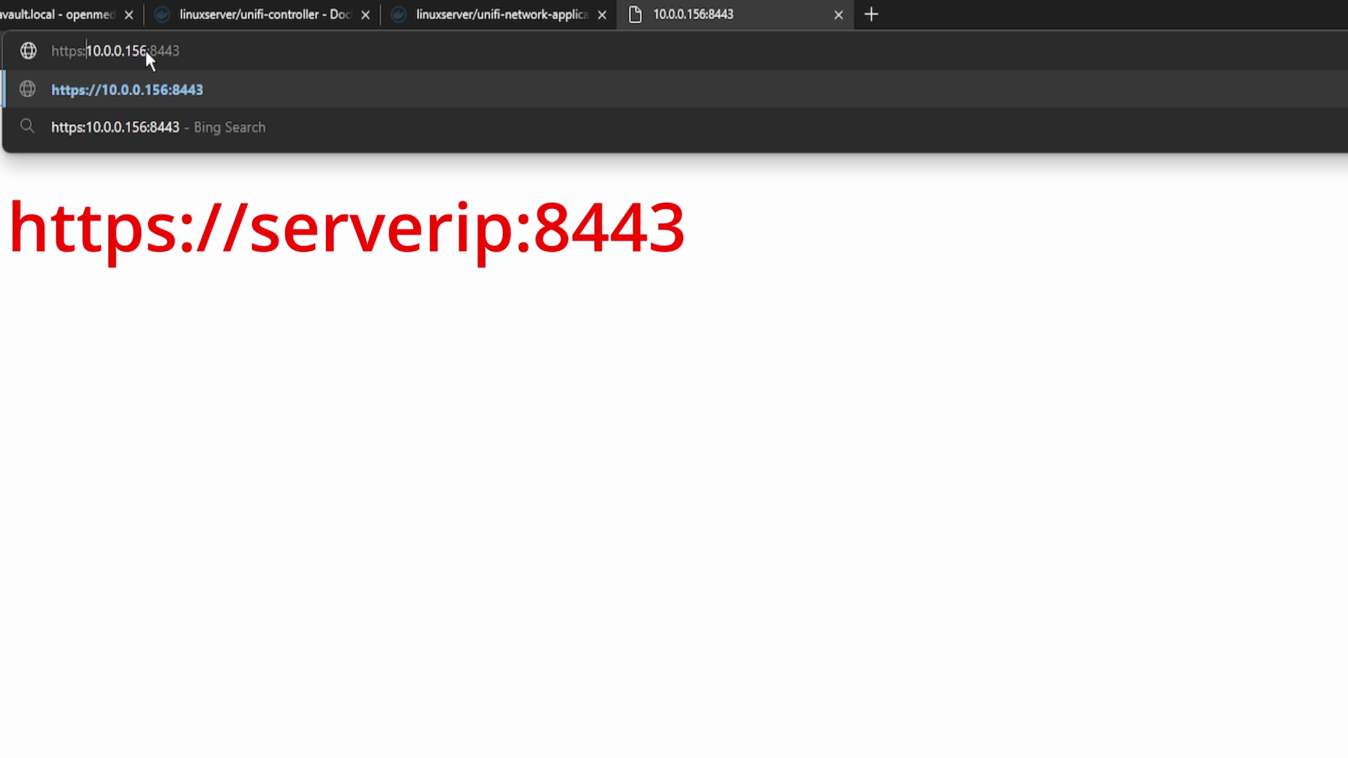
{"action": "key", "text": "Return"}
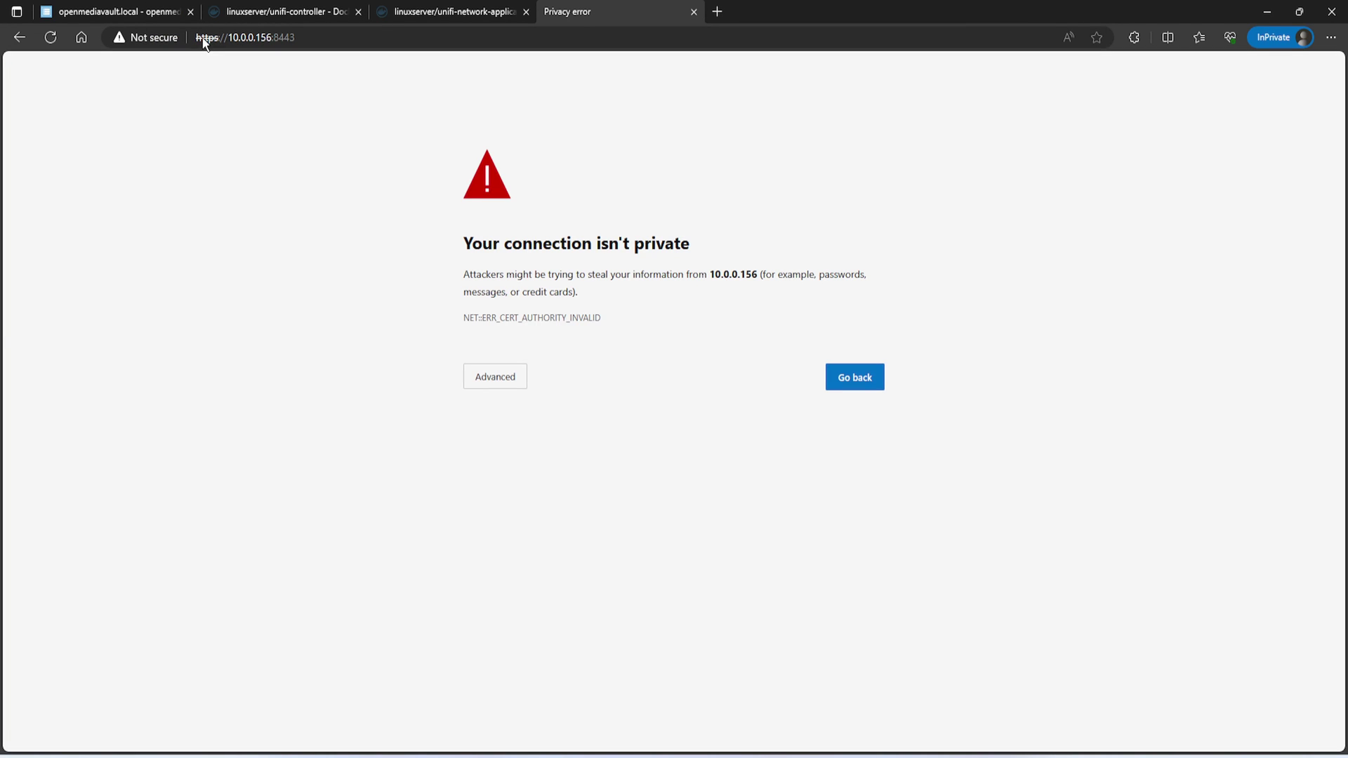
{"action": "left_click", "coordinate": [495, 376]}
Step: Continue to 10.0.0.156 (unsafe) to reach the UniFi setup page, then return to openmediavault
{"action": "left_click", "coordinate": [513, 494]}
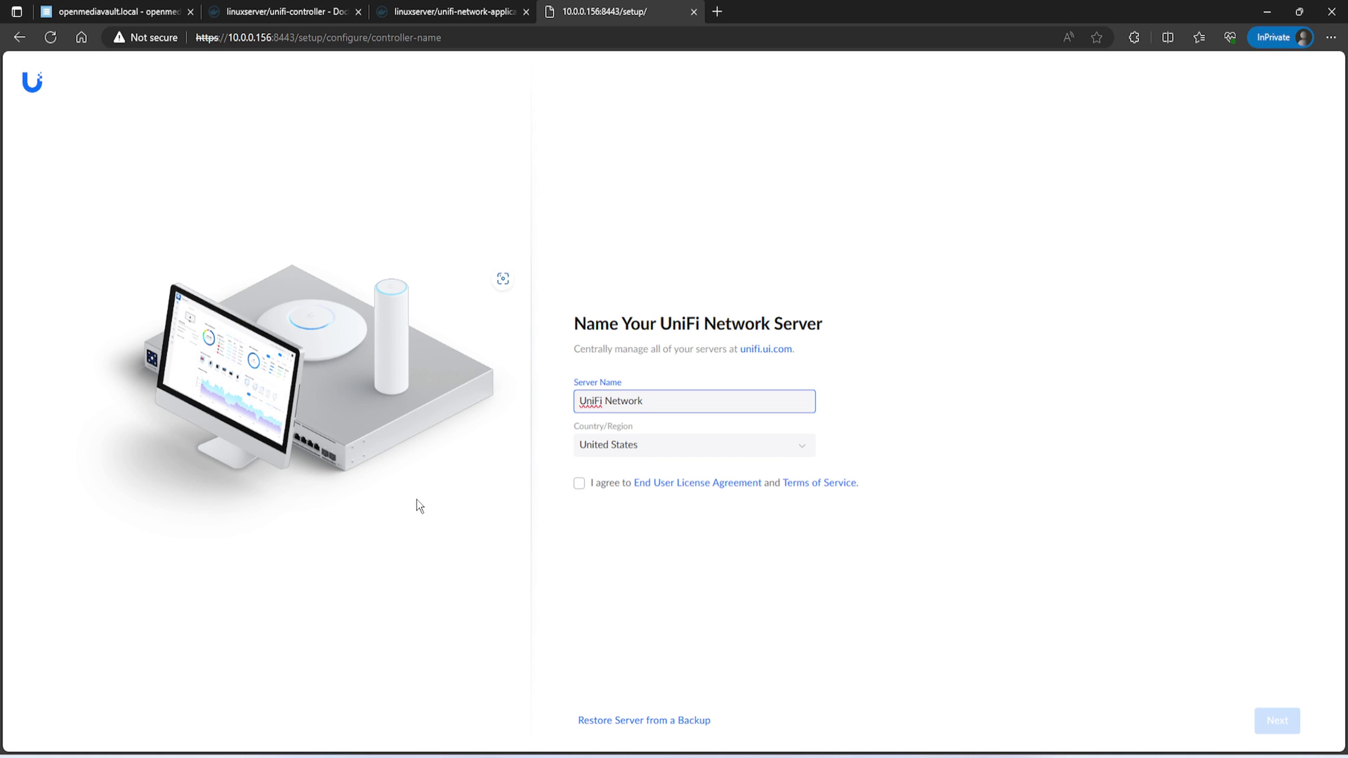
{"action": "left_click", "coordinate": [120, 14]}
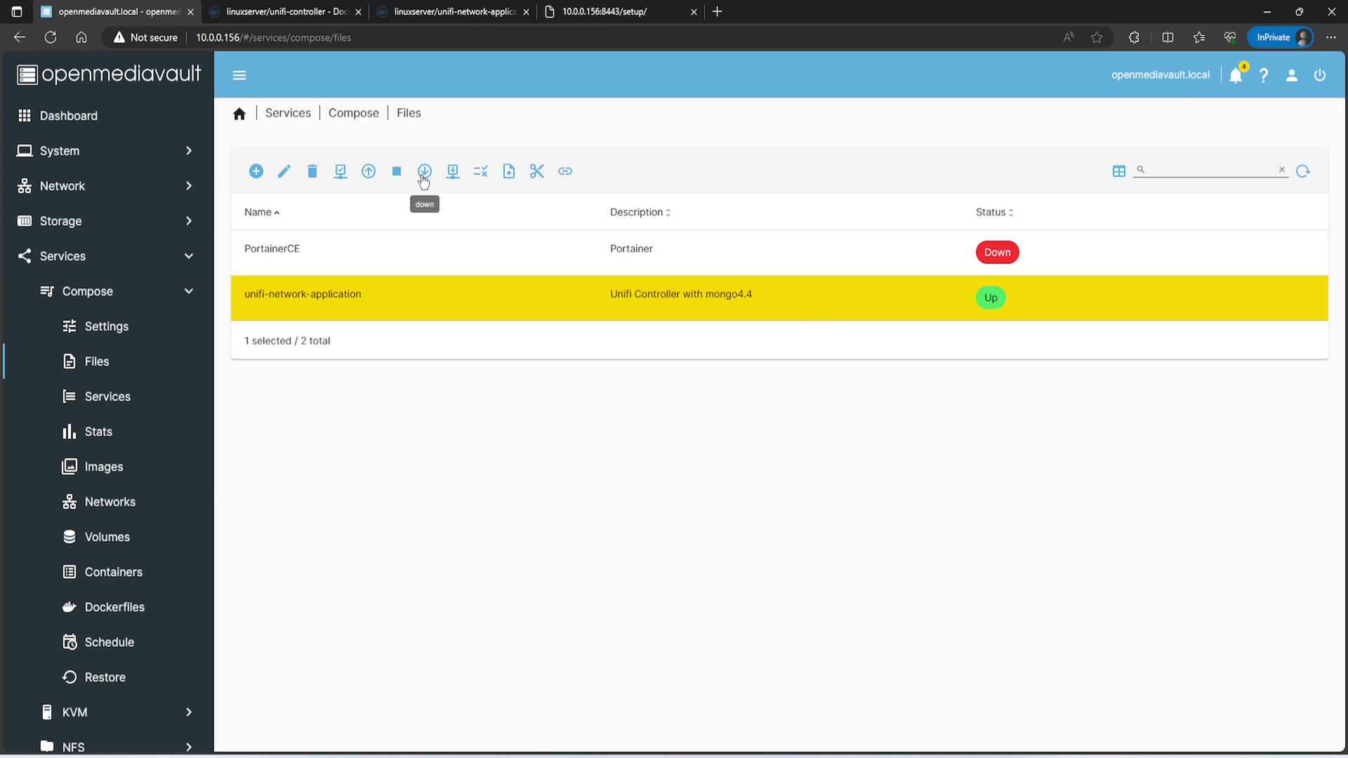
Step: Run Down, Pull, then Up on the unifi-network-application stack, closing each output
{"action": "left_click", "coordinate": [424, 174]}
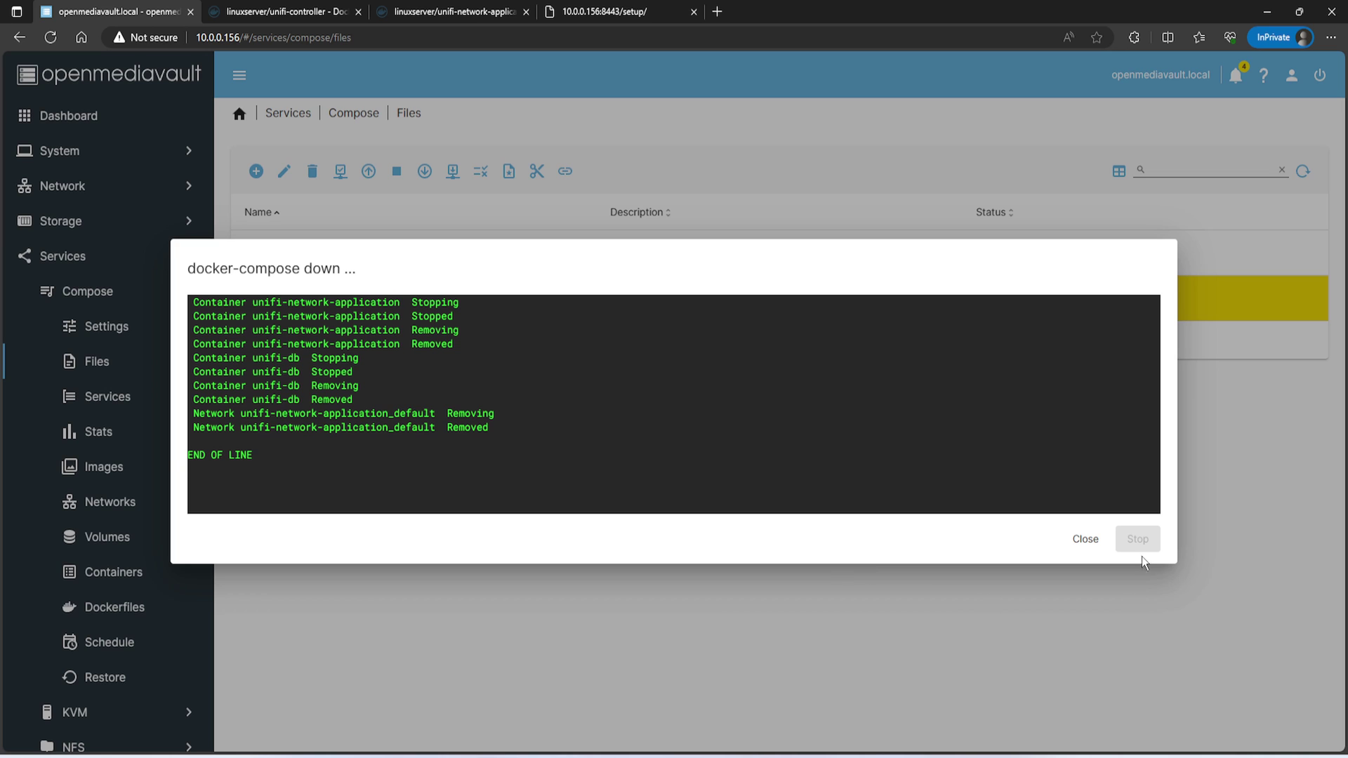
{"action": "left_click", "coordinate": [1088, 548]}
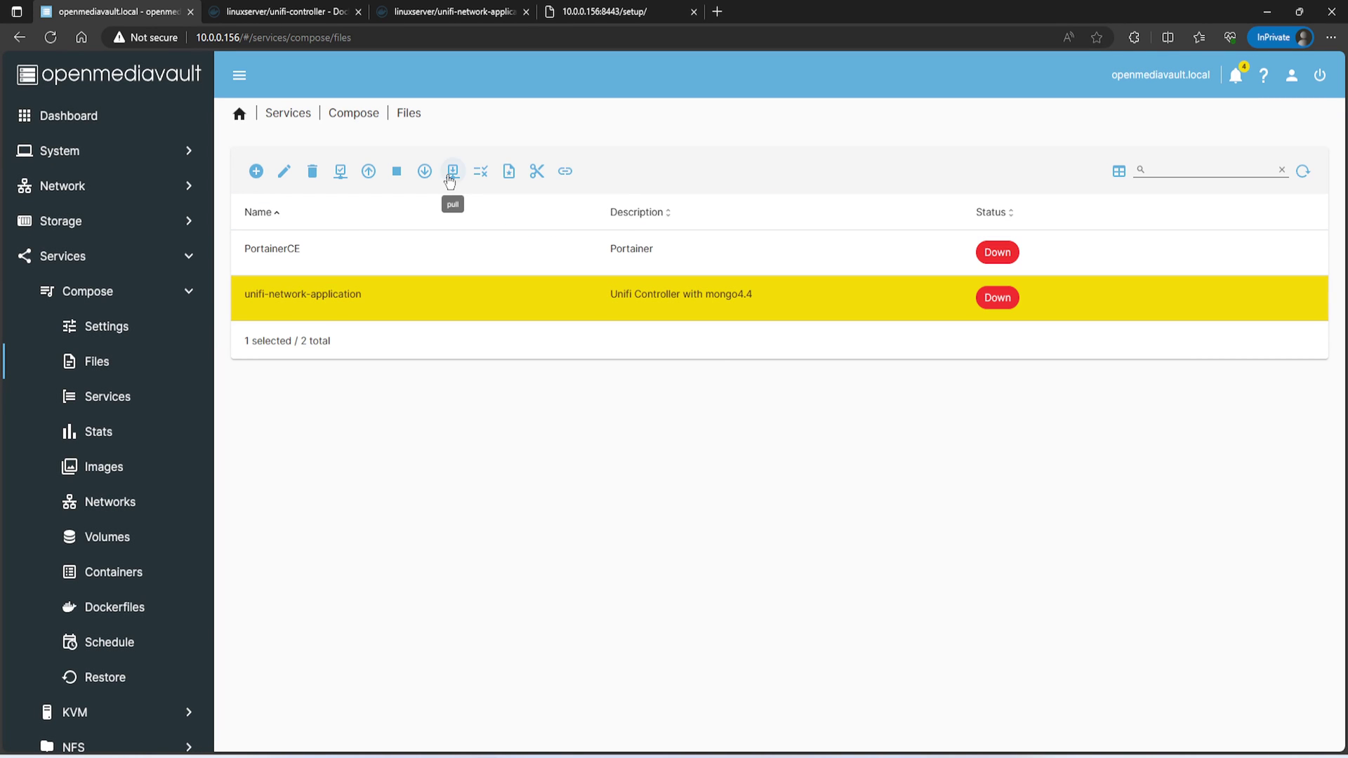
{"action": "left_click", "coordinate": [451, 175]}
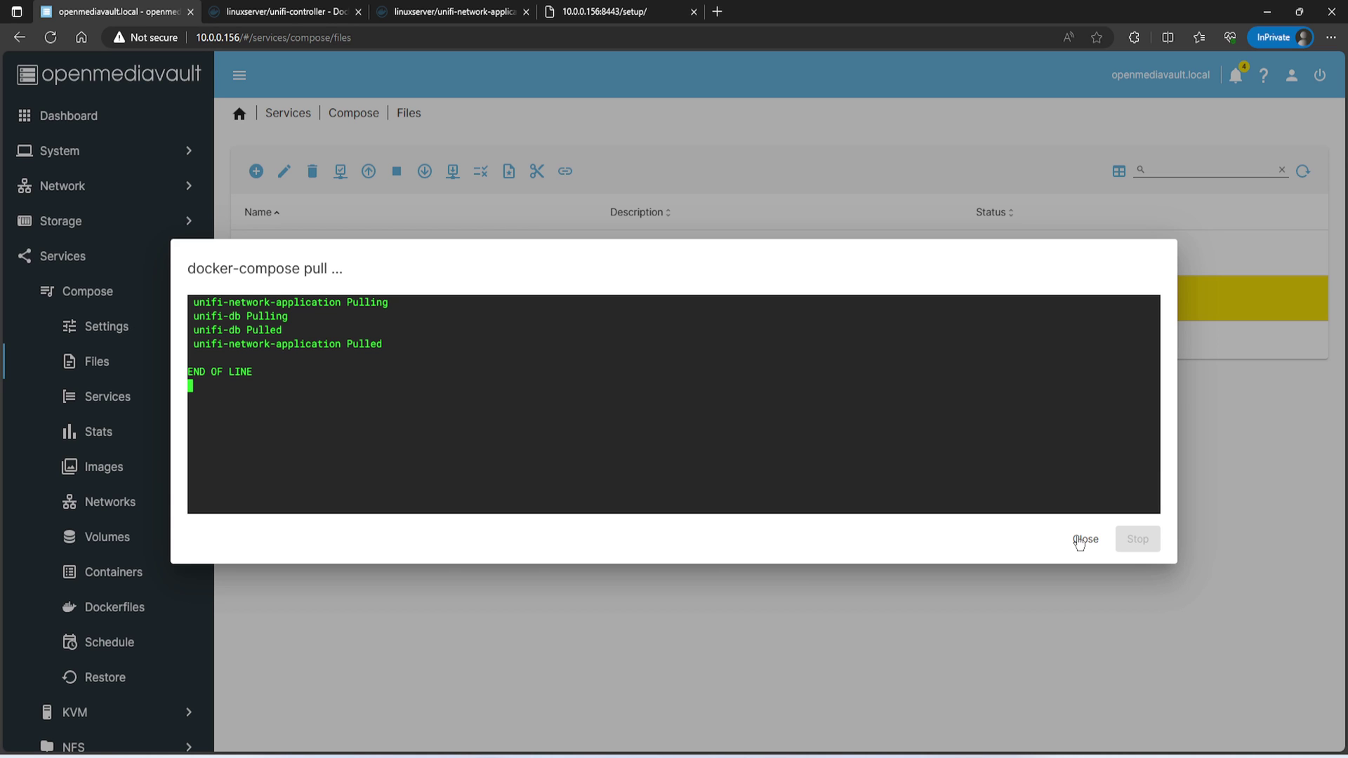
{"action": "left_click", "coordinate": [1084, 539]}
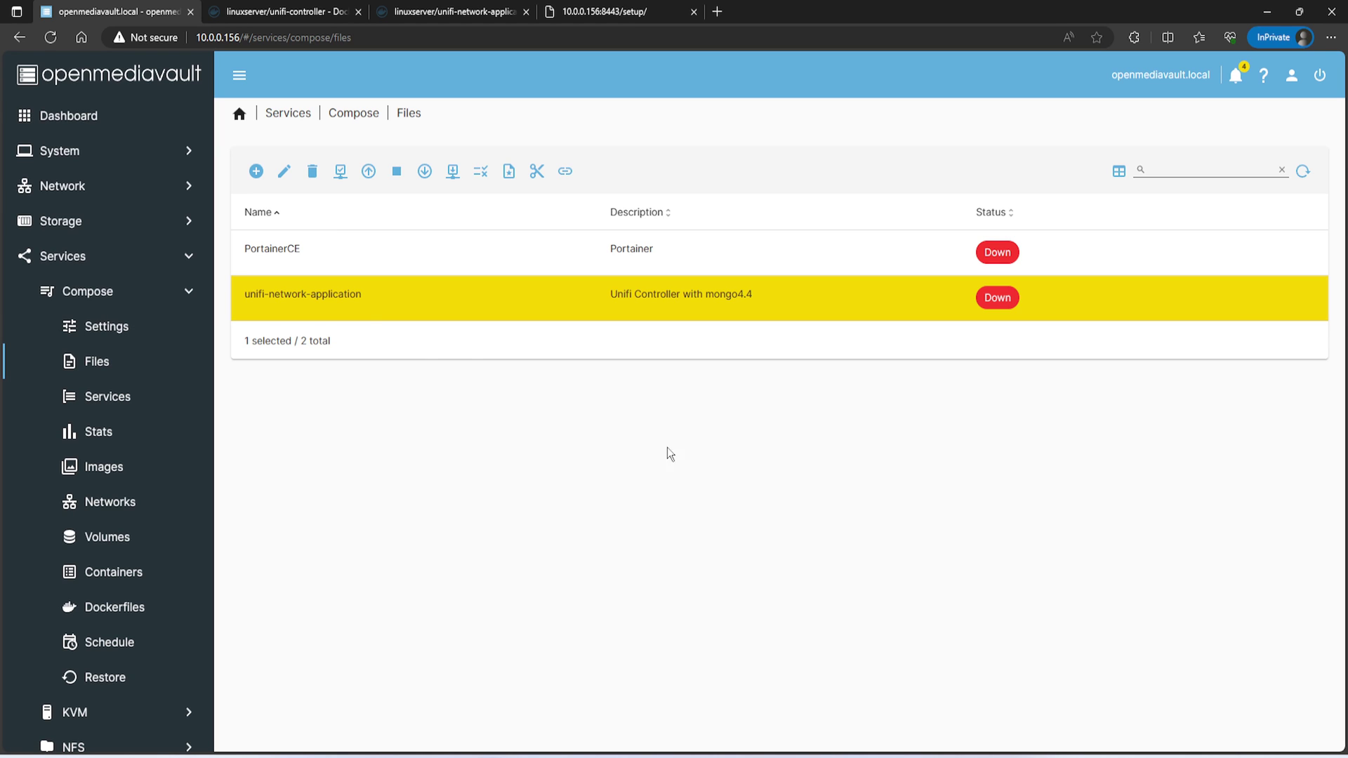
{"action": "left_click", "coordinate": [370, 173]}
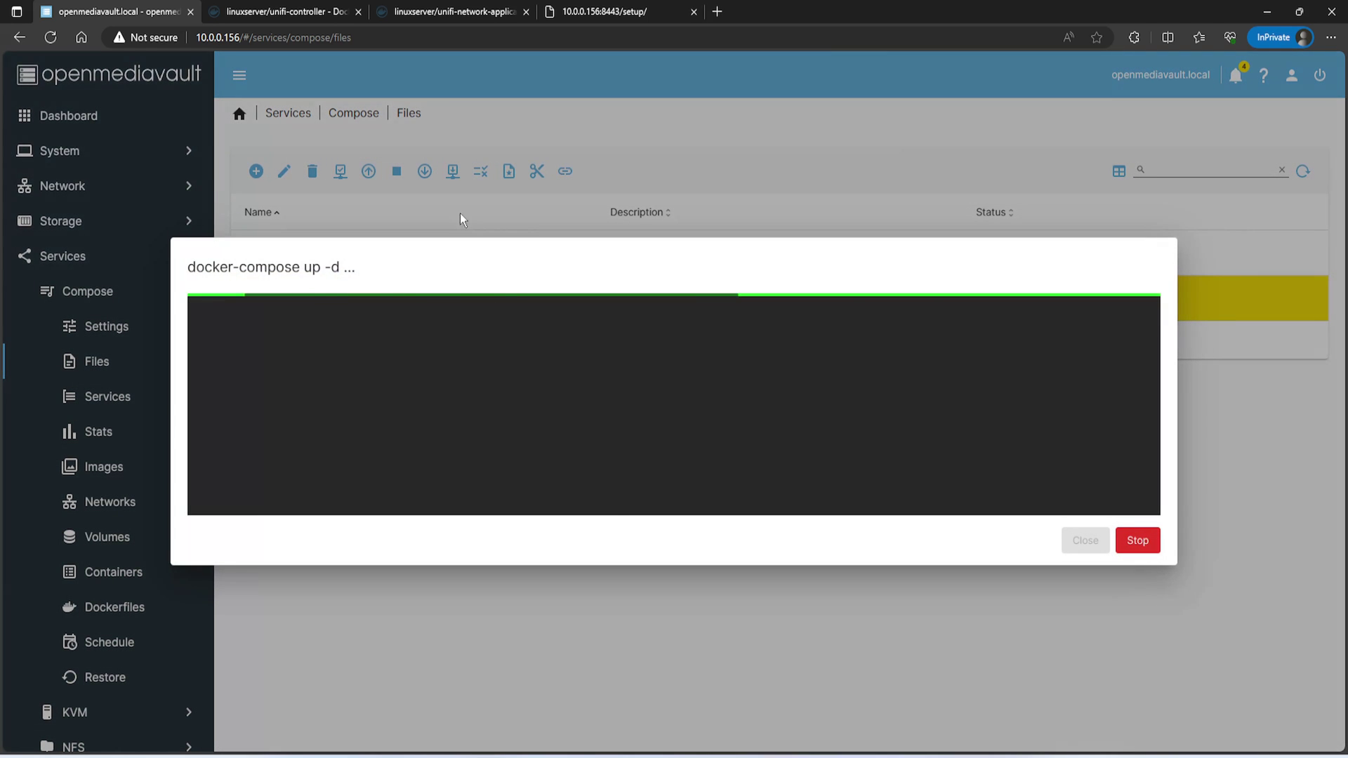
{"action": "left_click", "coordinate": [1087, 542]}
Step: Refresh the UniFi tab and strip /setup/configure/controller-name from the URL
{"action": "left_click", "coordinate": [642, 15]}
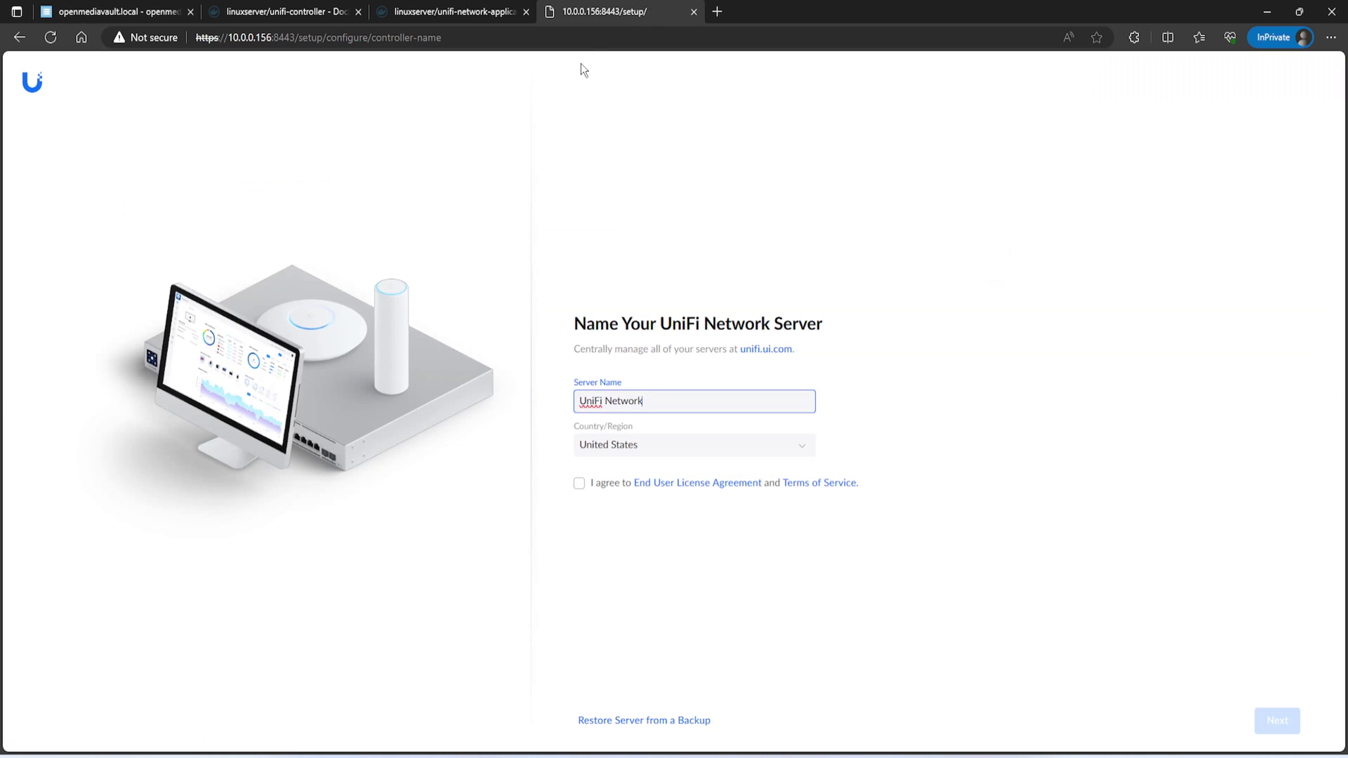
{"action": "left_click", "coordinate": [51, 37]}
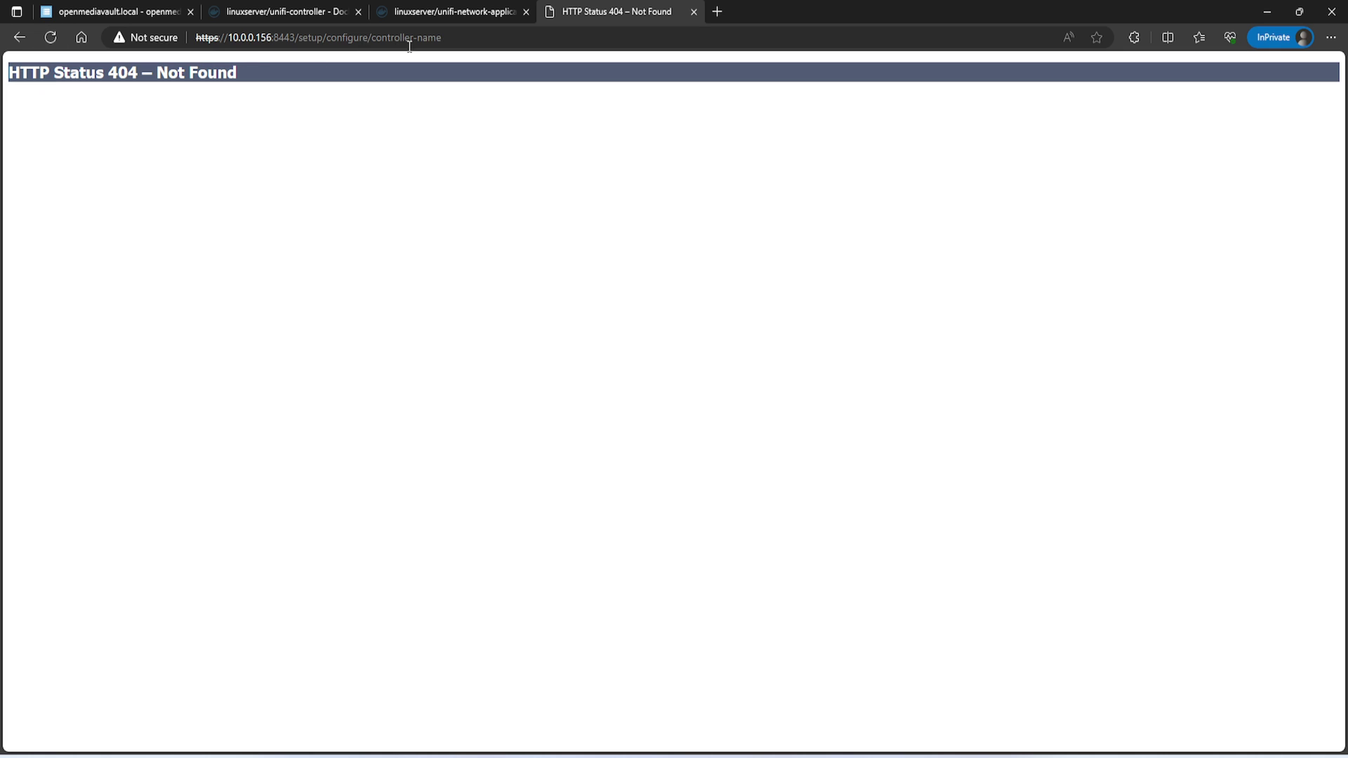
{"action": "left_click_drag", "start_coordinate": [504, 40], "coordinate": [298, 44]}
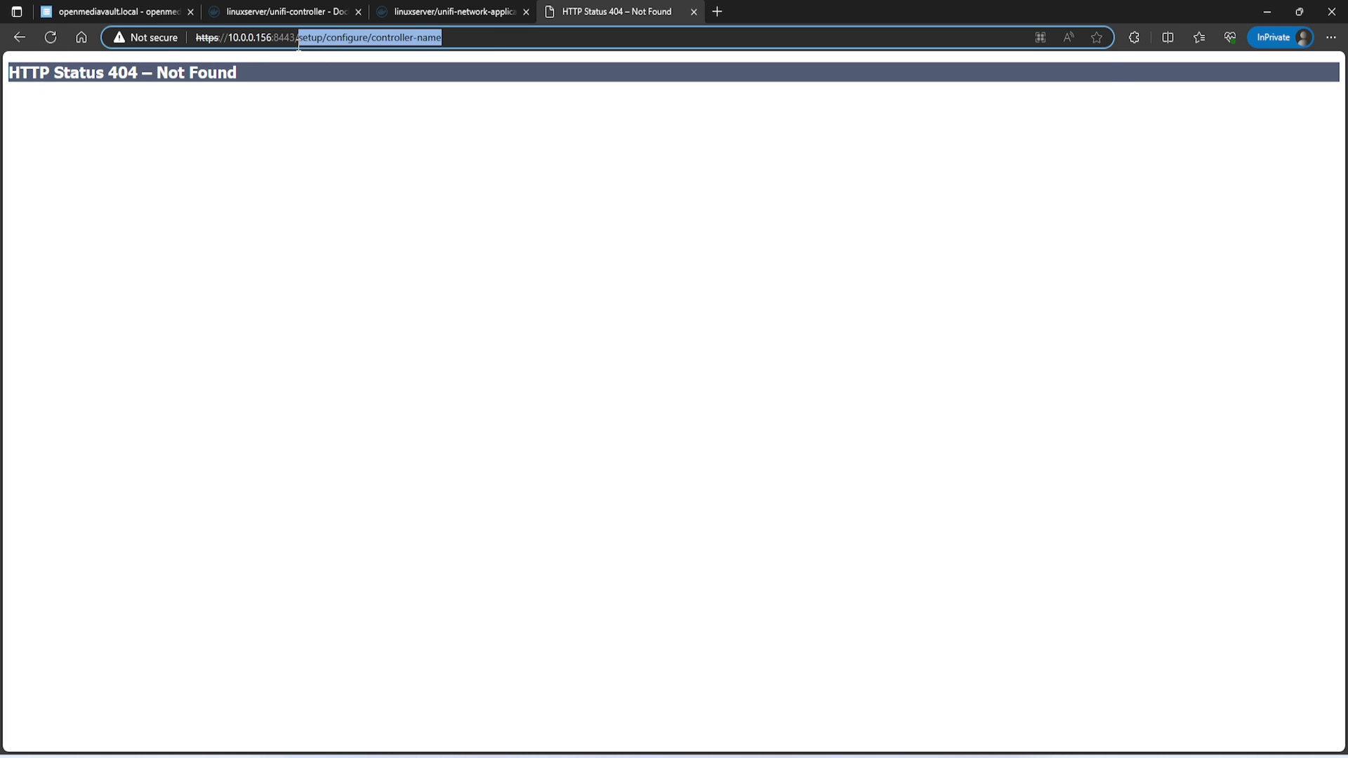
{"action": "key", "text": "BackSpace"}
{"action": "key", "text": "Return"}
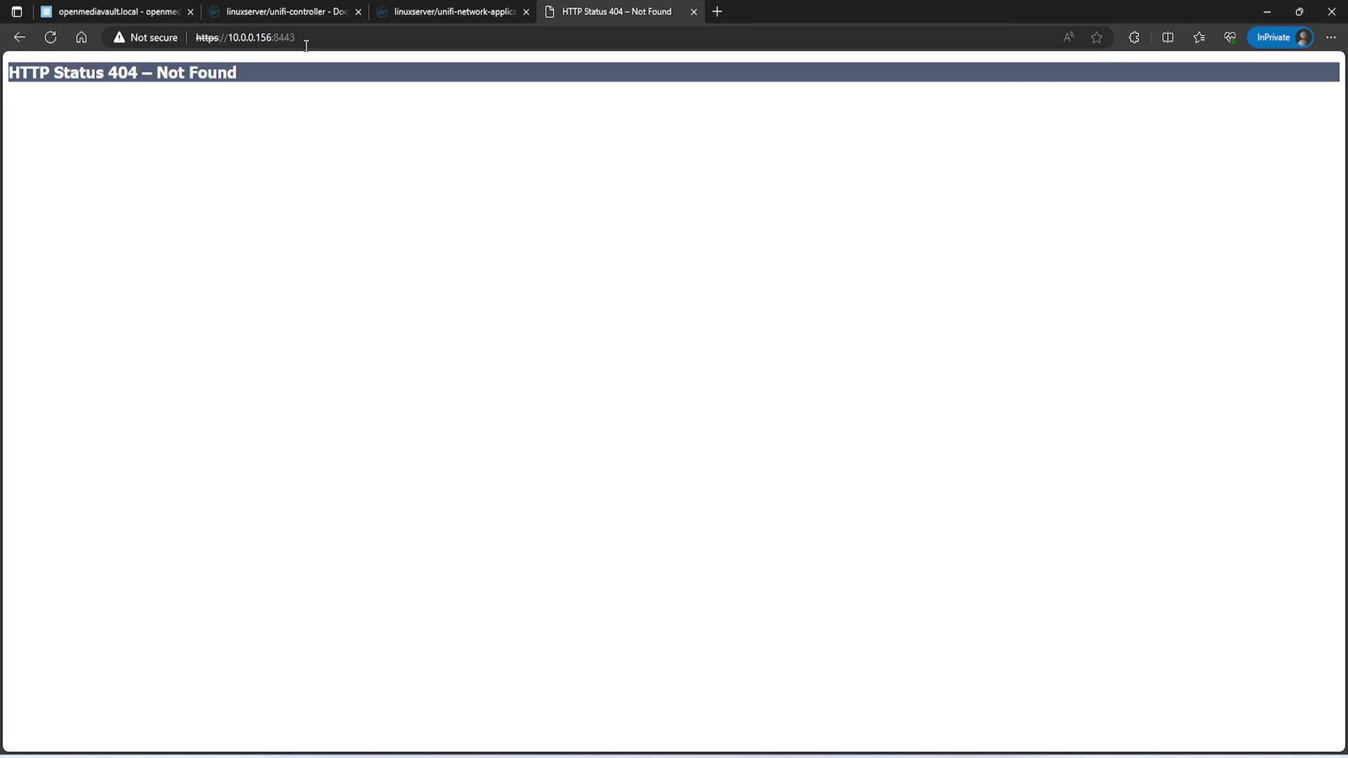
{"action": "left_click", "coordinate": [327, 40]}
{"action": "key", "text": "Return"}
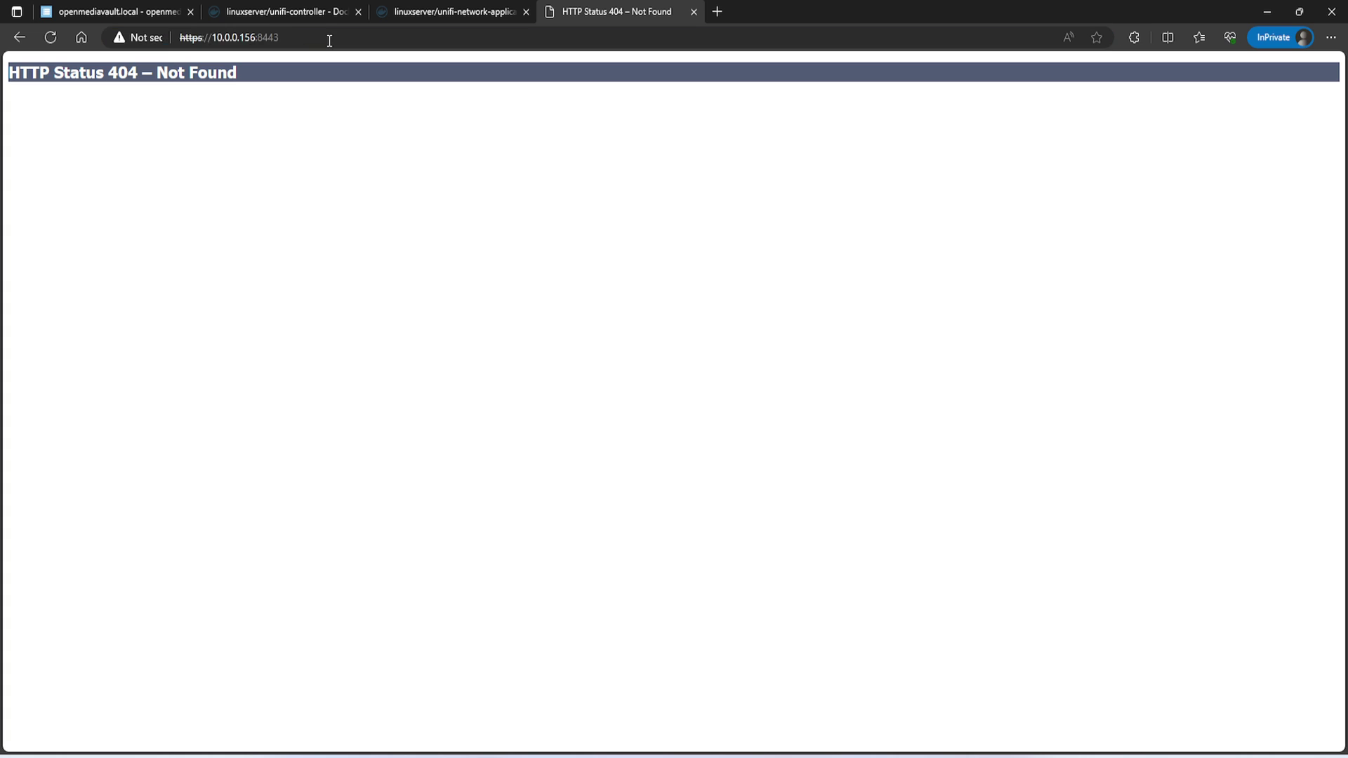
{"action": "left_click", "coordinate": [329, 40]}
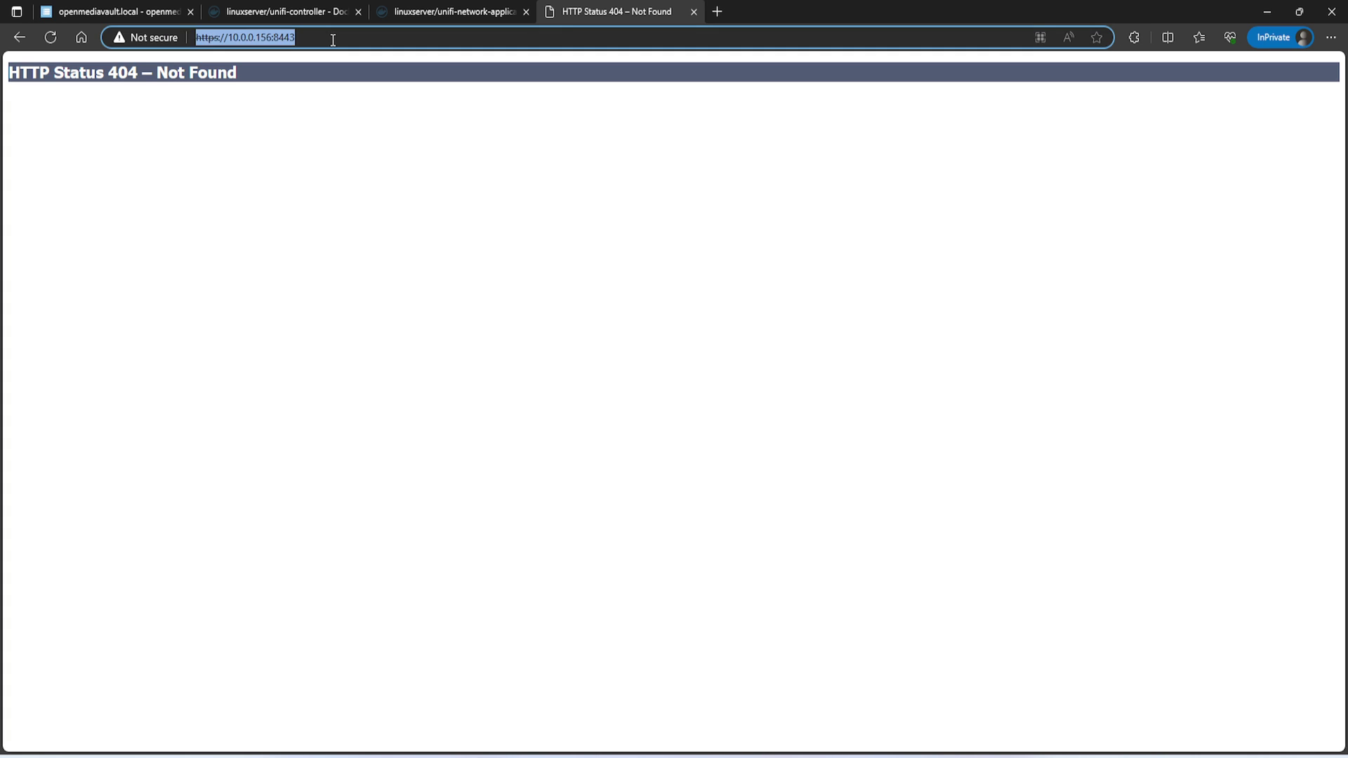
{"action": "key", "text": "Return"}
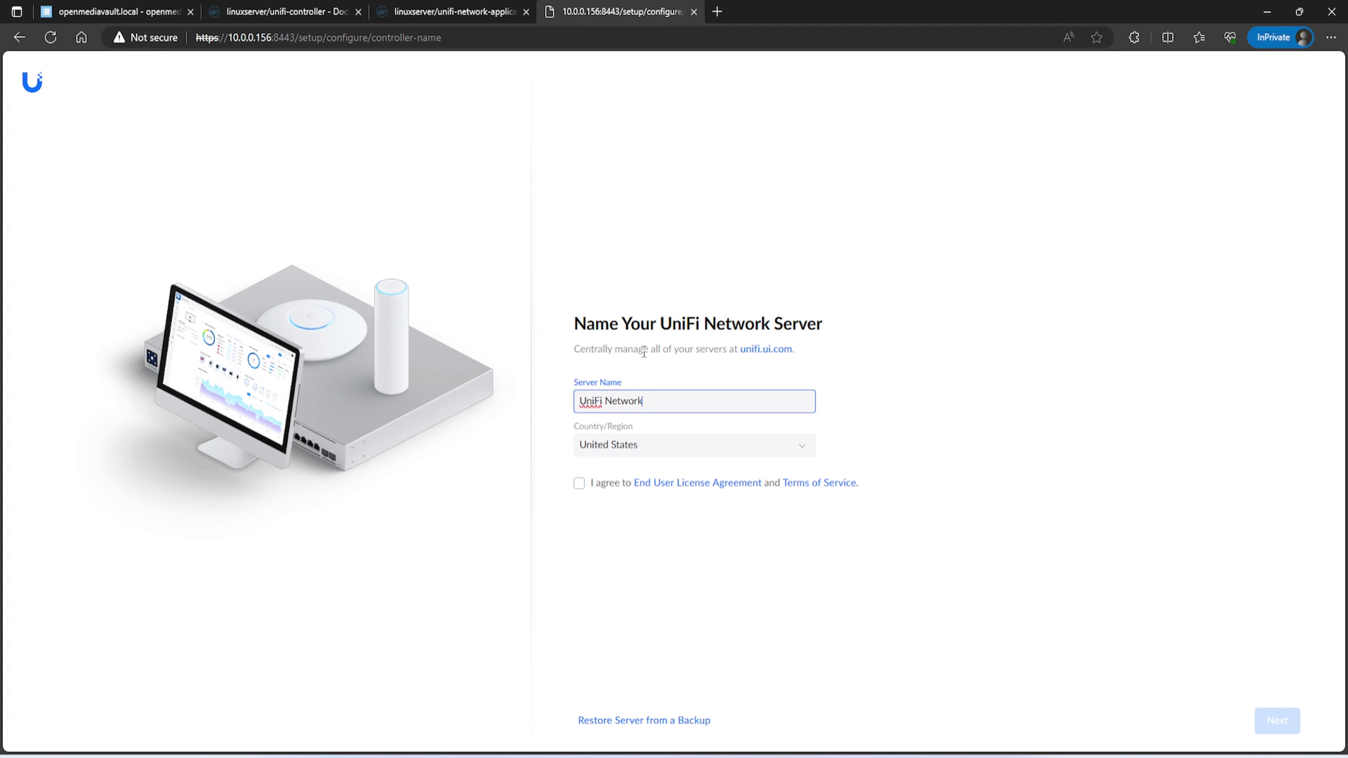